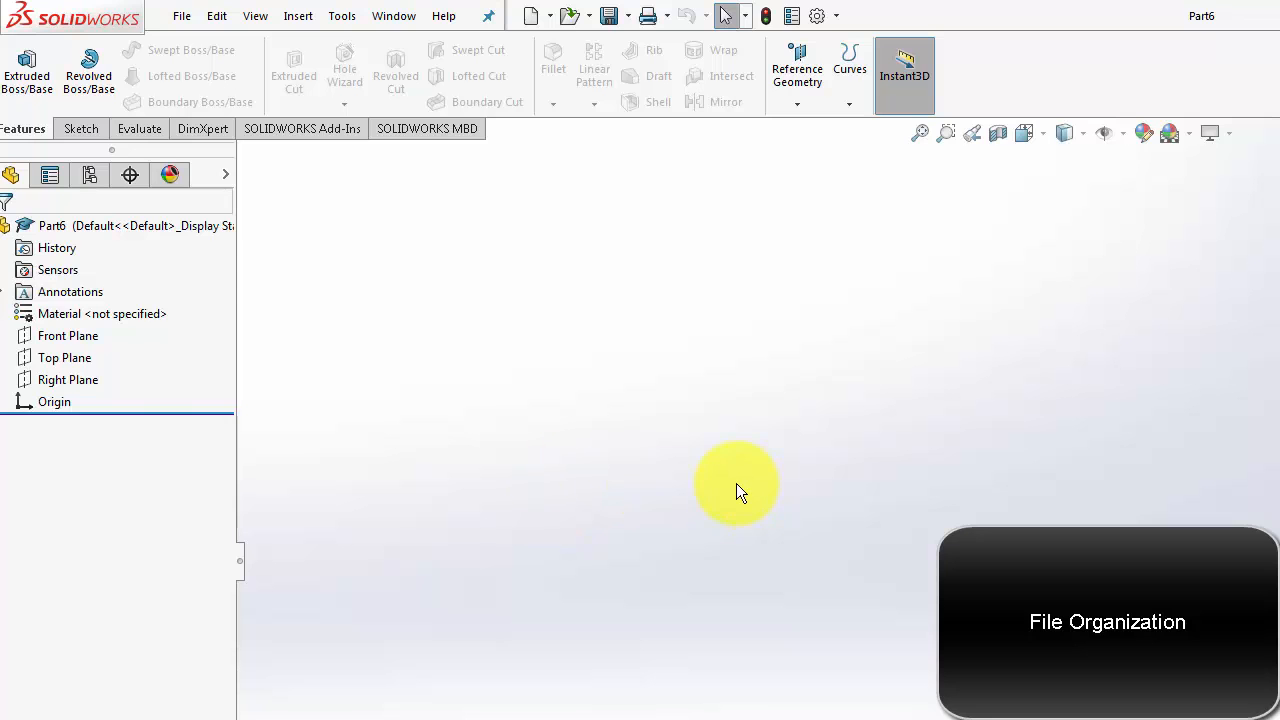
- Save the part as LastNameFirstName Six Sided Die.SLDPRT in the Six Sided Die folder, replacing the existing file
left_click(630, 17)
left_click(648, 68)
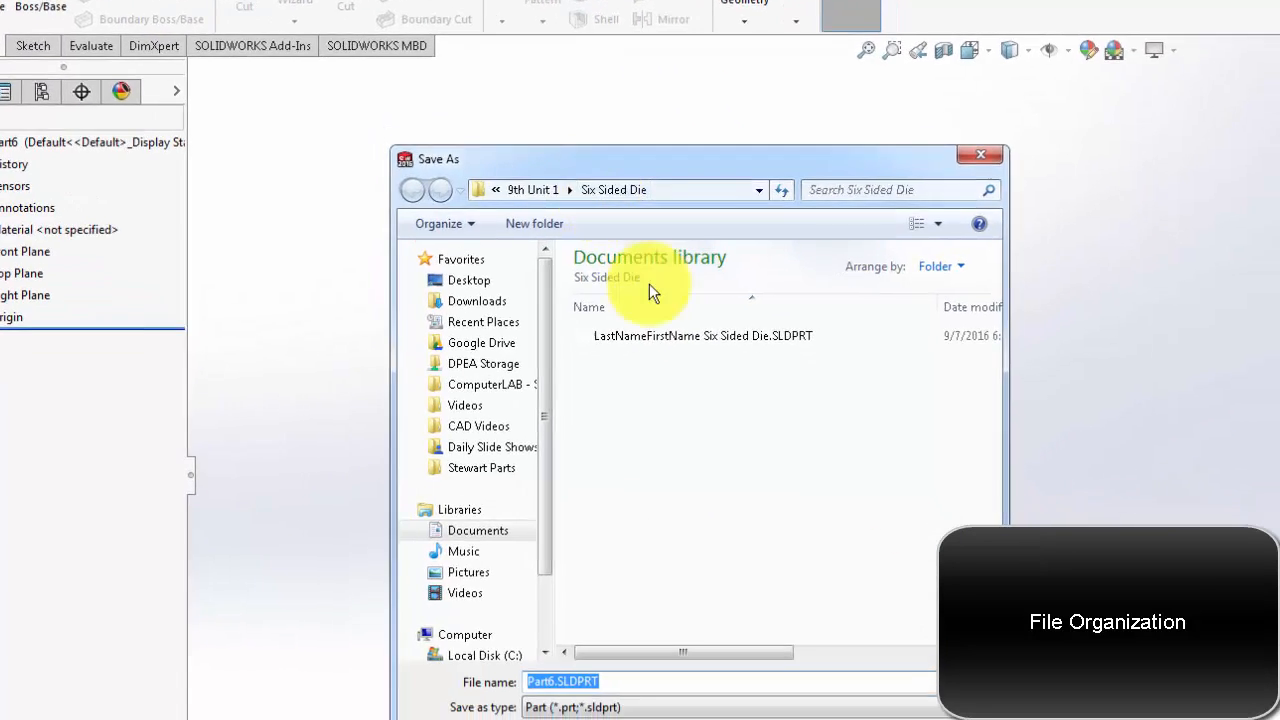
left_click(710, 336)
left_click(738, 675)
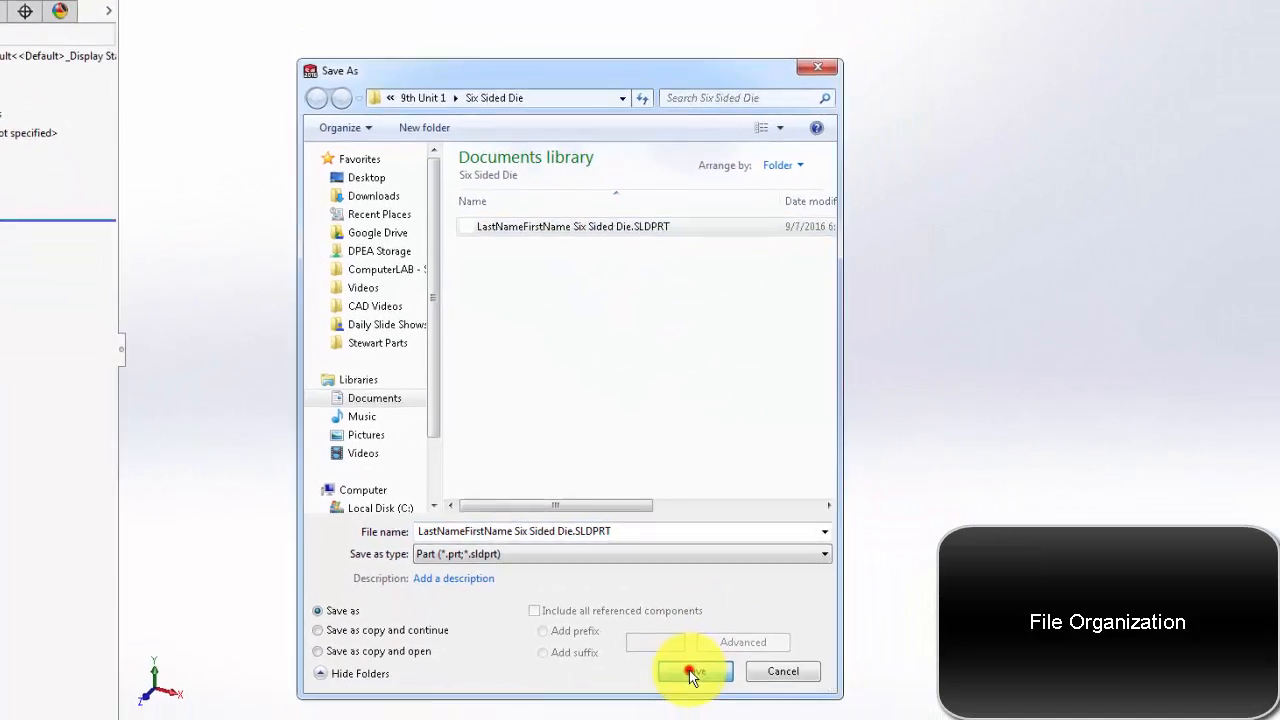
left_click(751, 336)
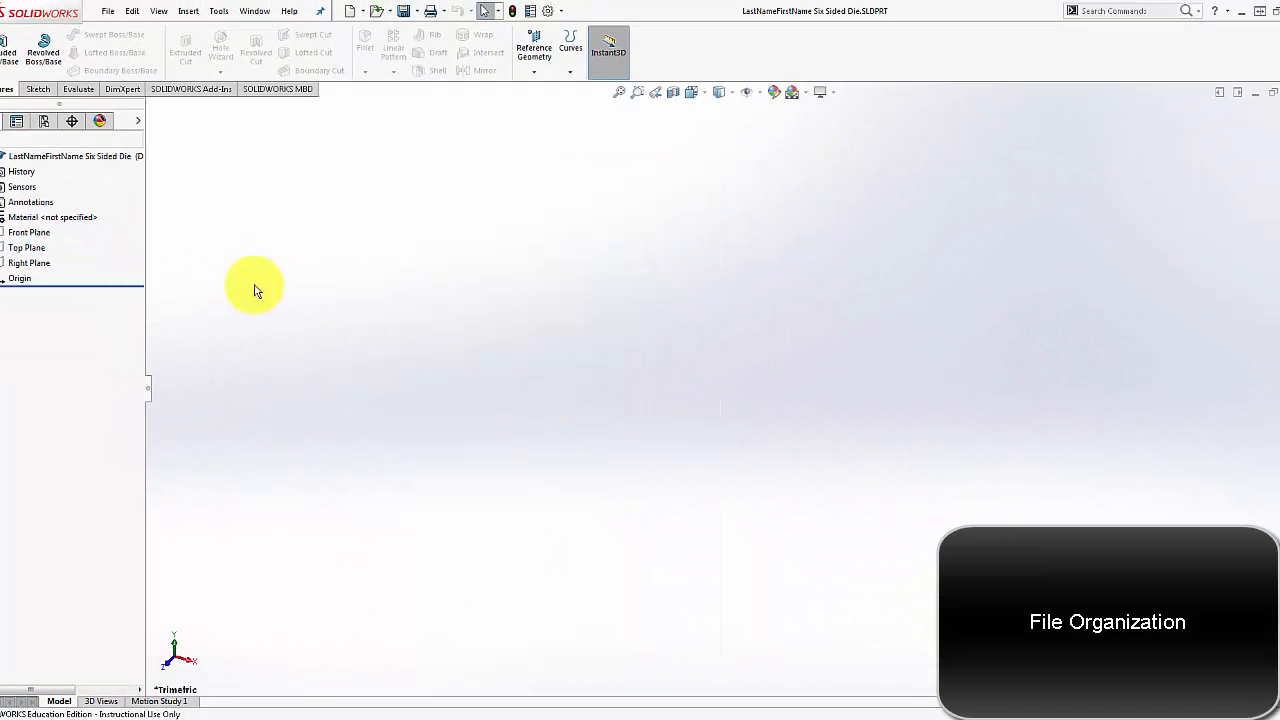
- Sketch a center rectangle about 2.27 in wide on the Top Plane, centred on the origin
left_click(25, 247)
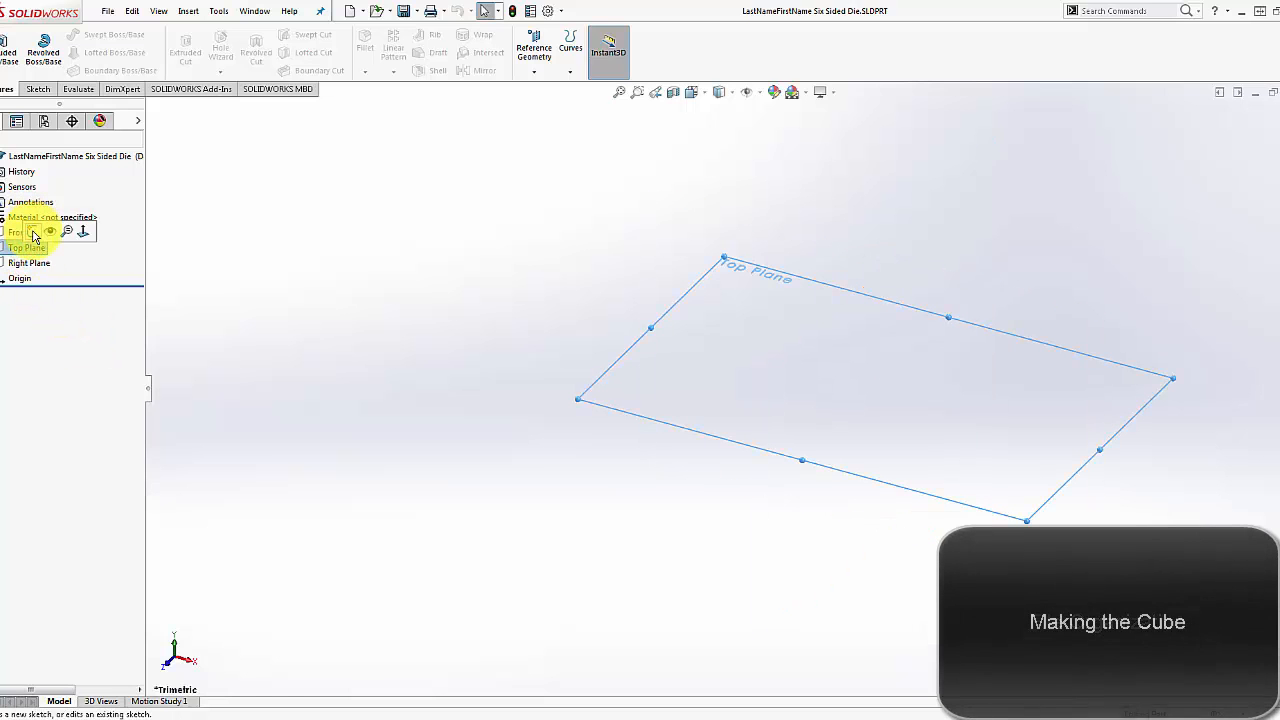
left_click(33, 233)
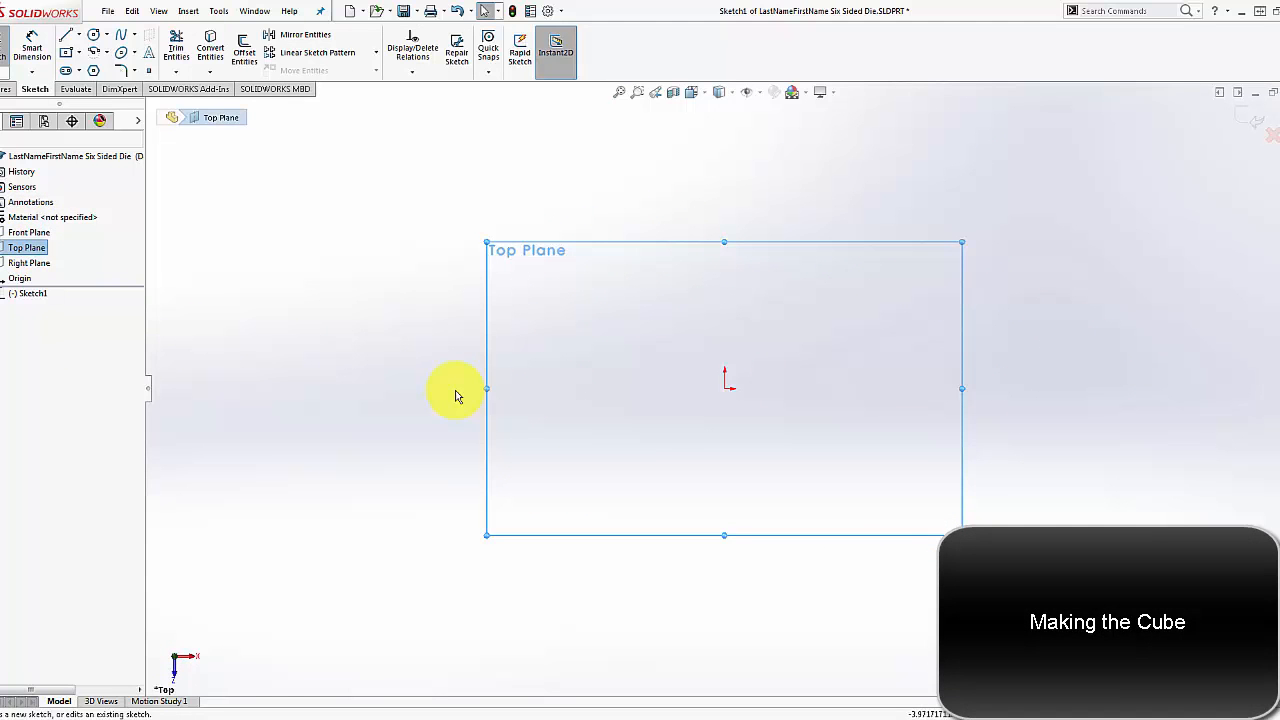
left_click(70, 55)
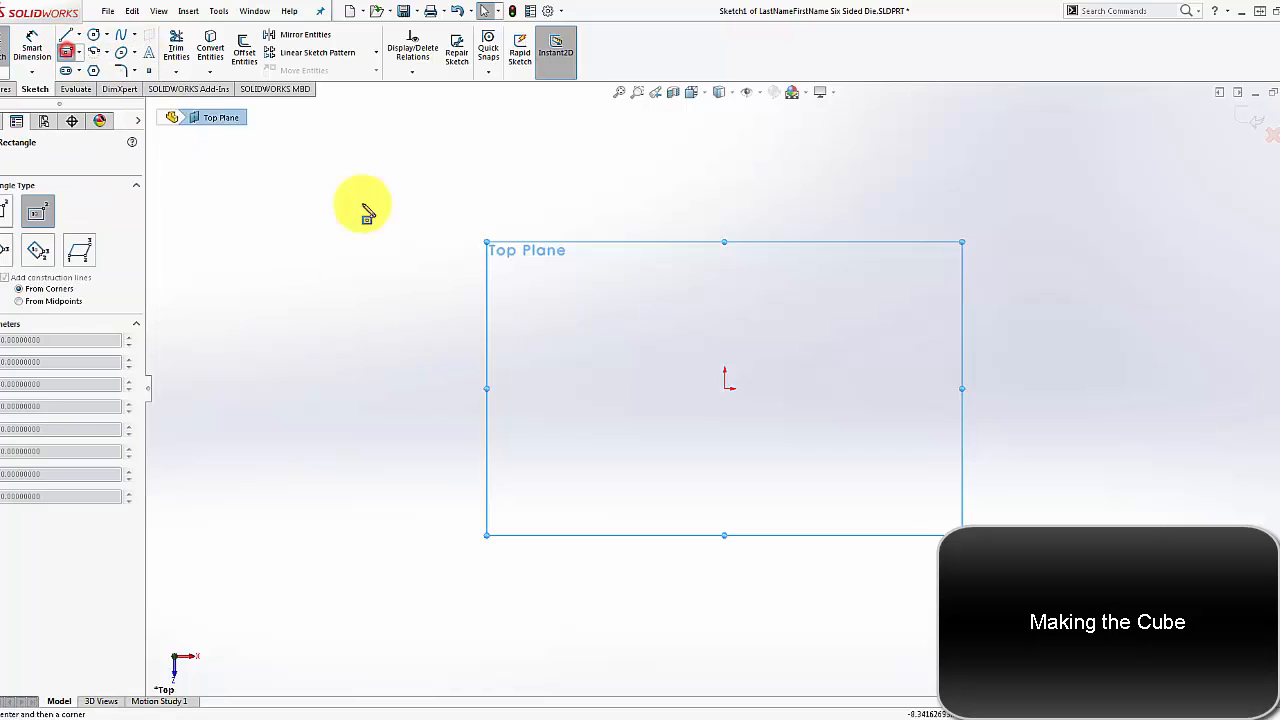
left_click(725, 388)
left_click(801, 337)
- Dimension the rectangle's upper horizontal edge to 0.7 in
right_click_drag(909, 440, 911, 267)
left_click(777, 336)
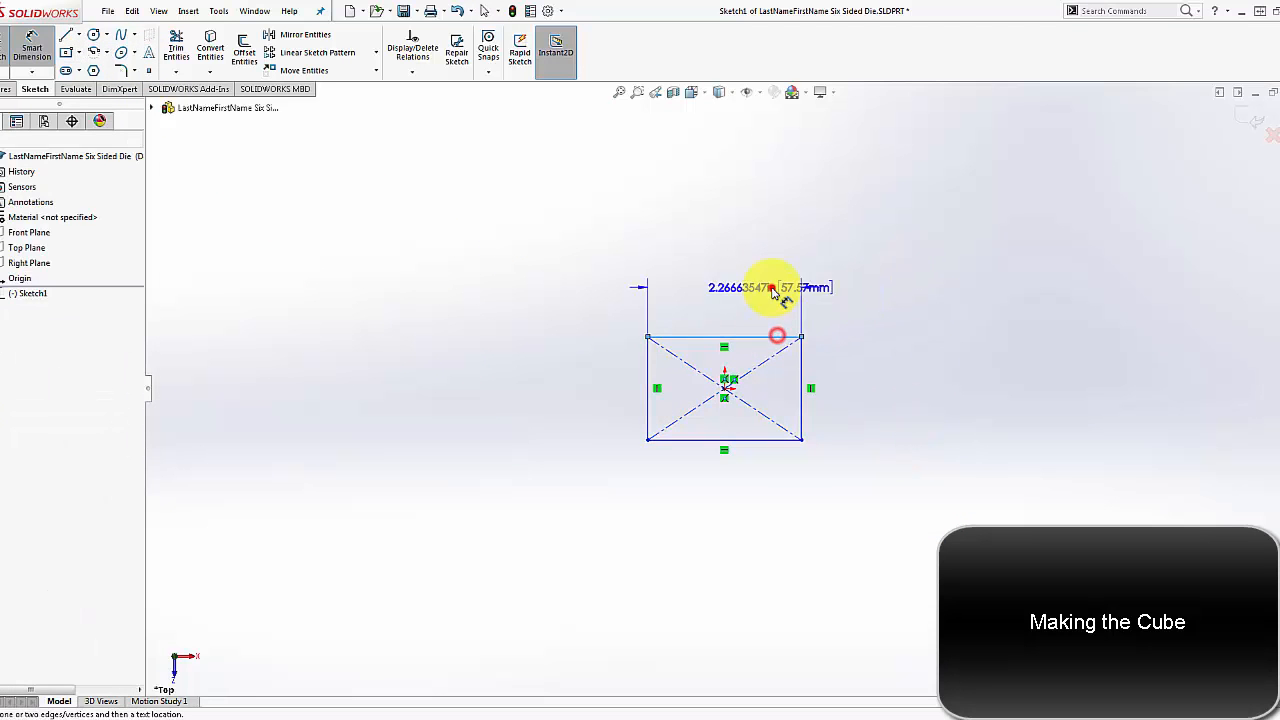
left_click(772, 290)
left_click(777, 286)
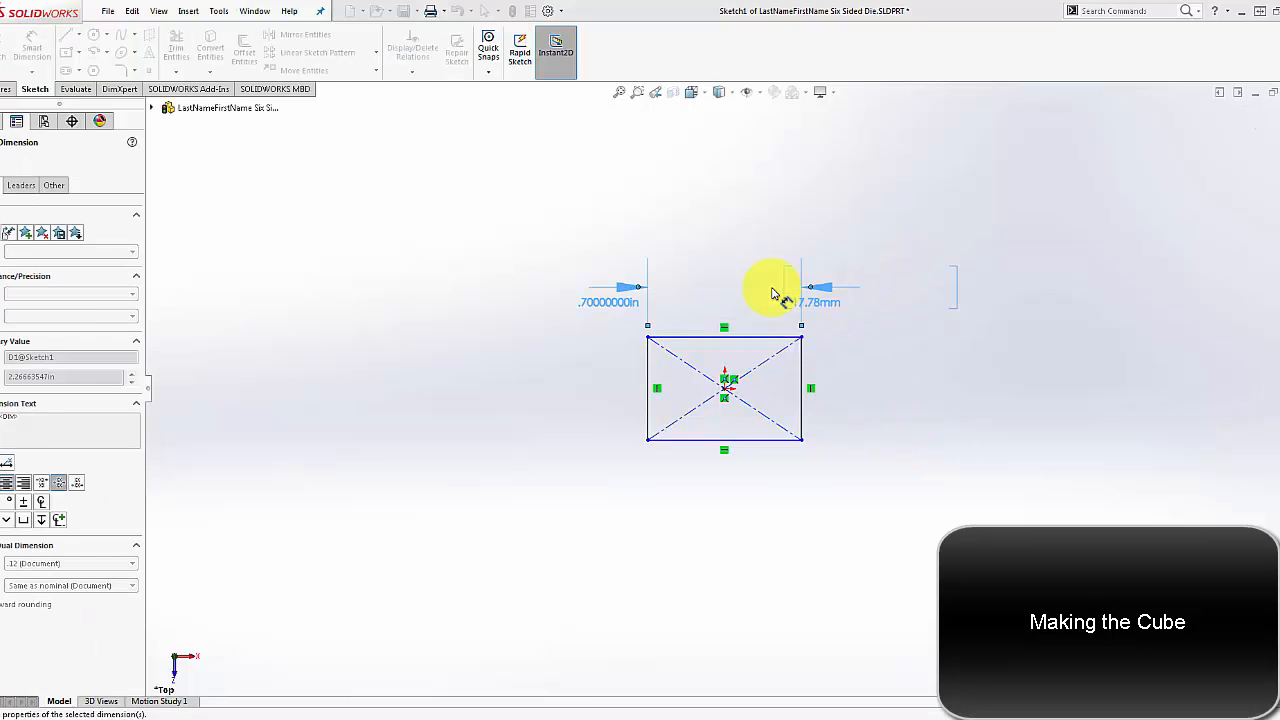
key("Escape")
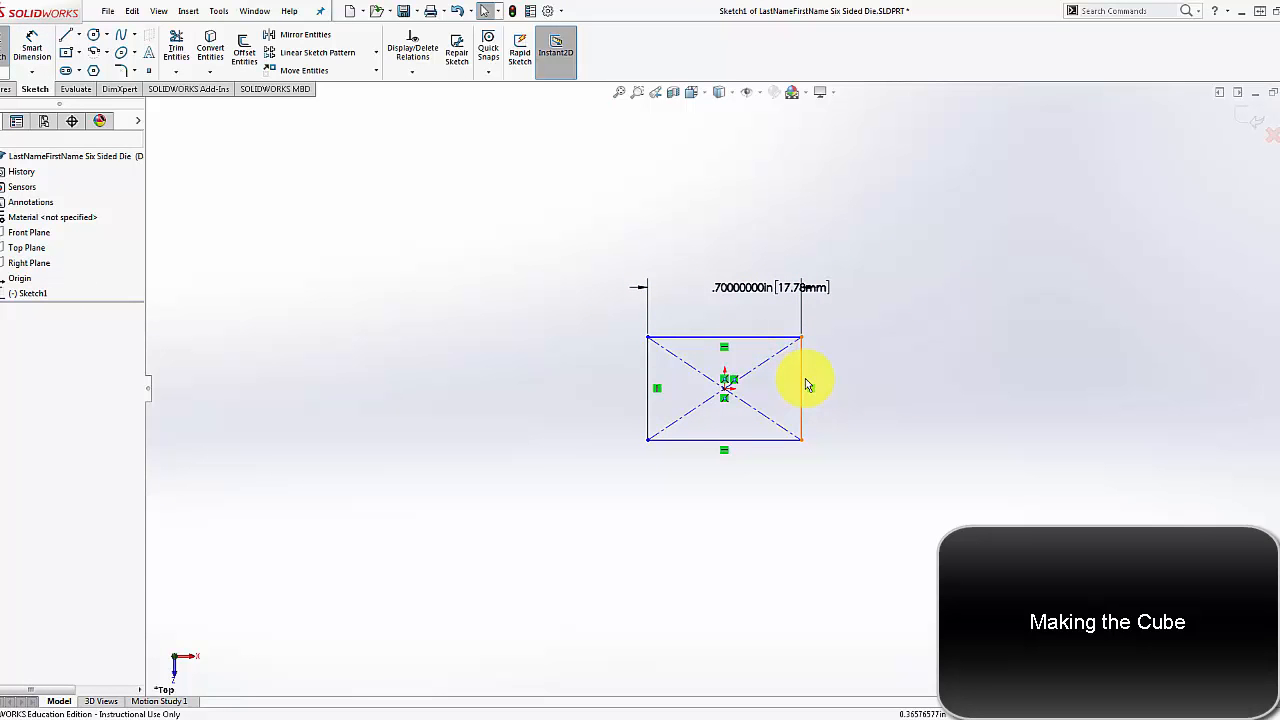
- Add an equal relation between the rectangle's right and upper edges to make it a square
left_click(805, 384)
left_click(763, 337, "ctrl")
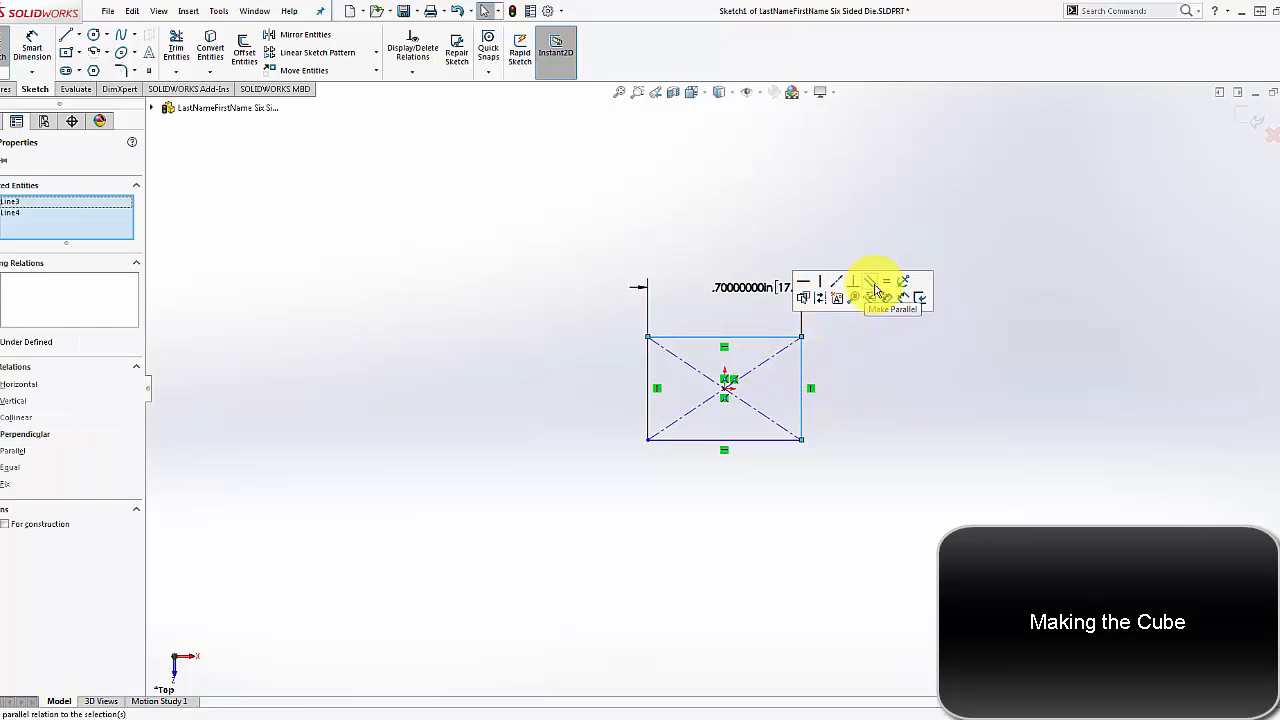
left_click(880, 284)
left_click(958, 431)
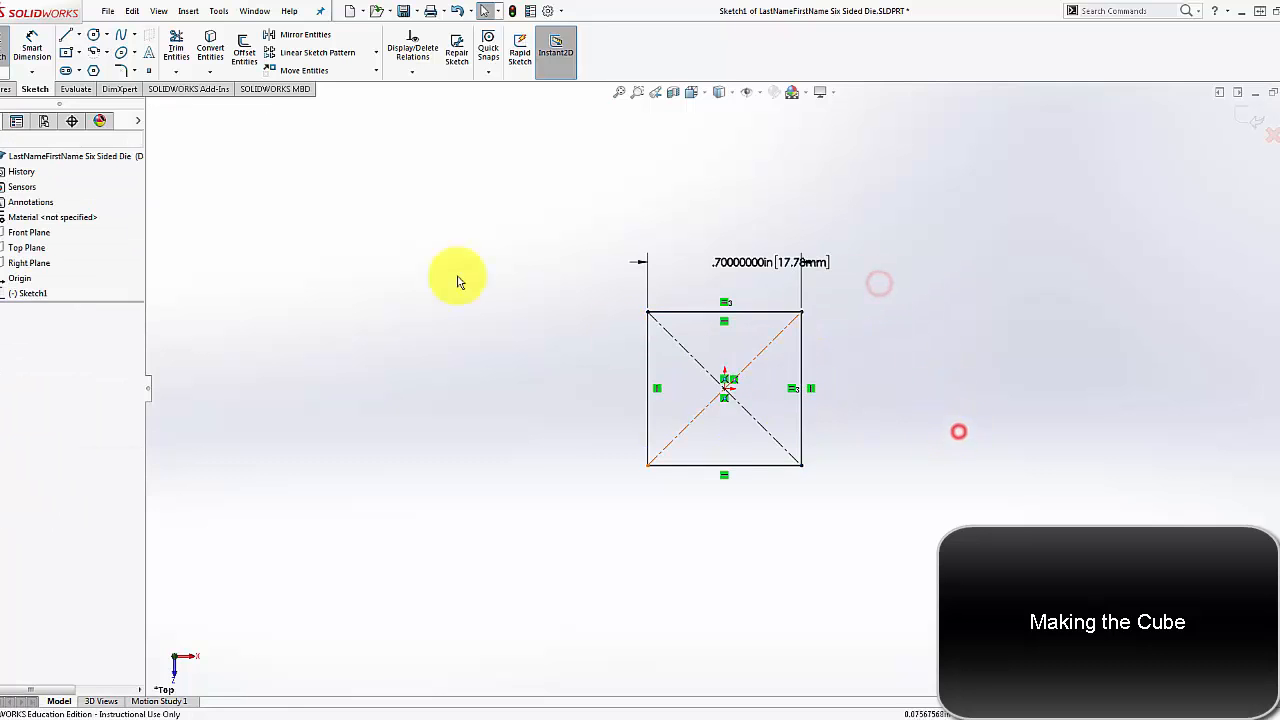
- Extrude the square into a cube with a depth of 0.7 in, using the Mid Plane end condition
left_click(5, 91)
left_click(8, 66)
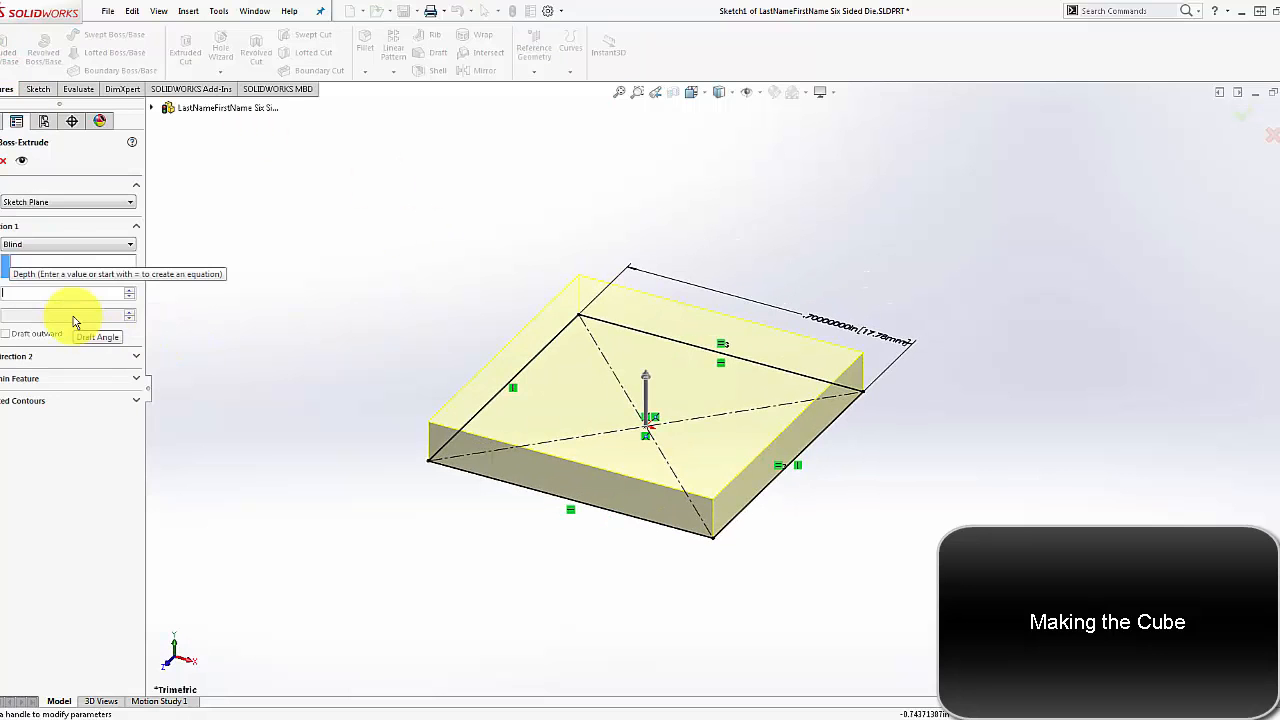
type("0.7")
key("Return")
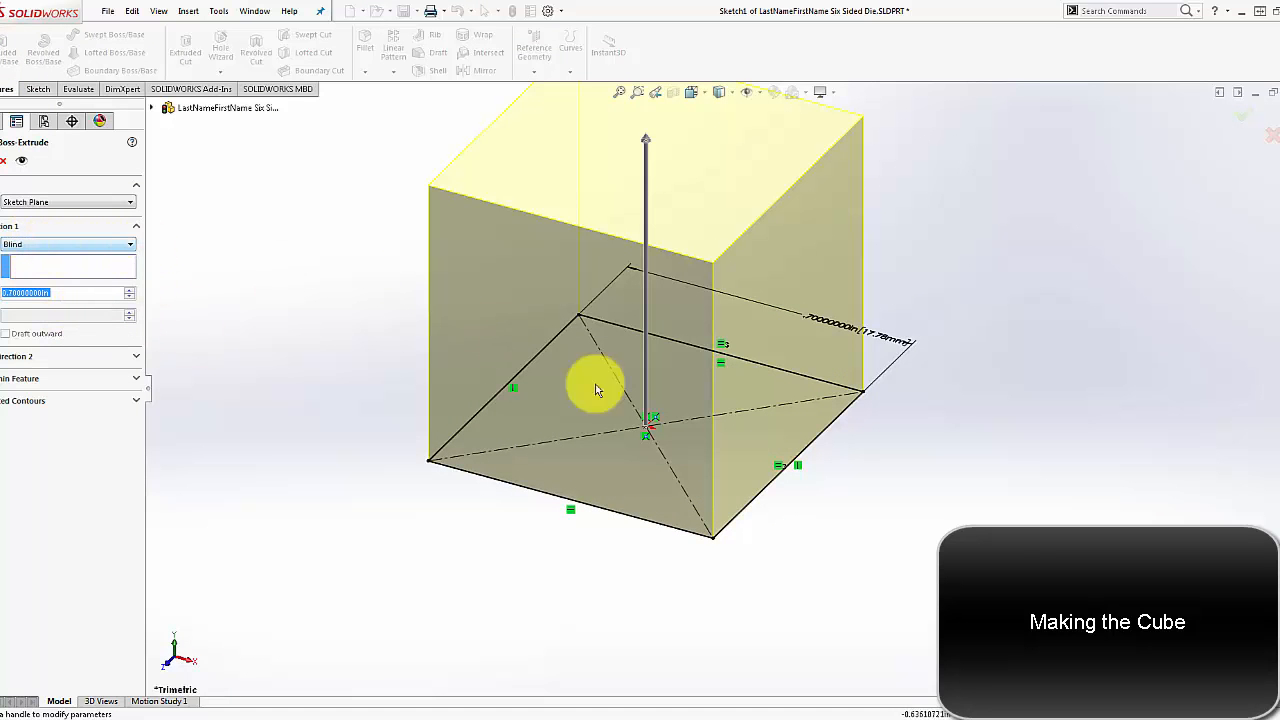
left_click(113, 237)
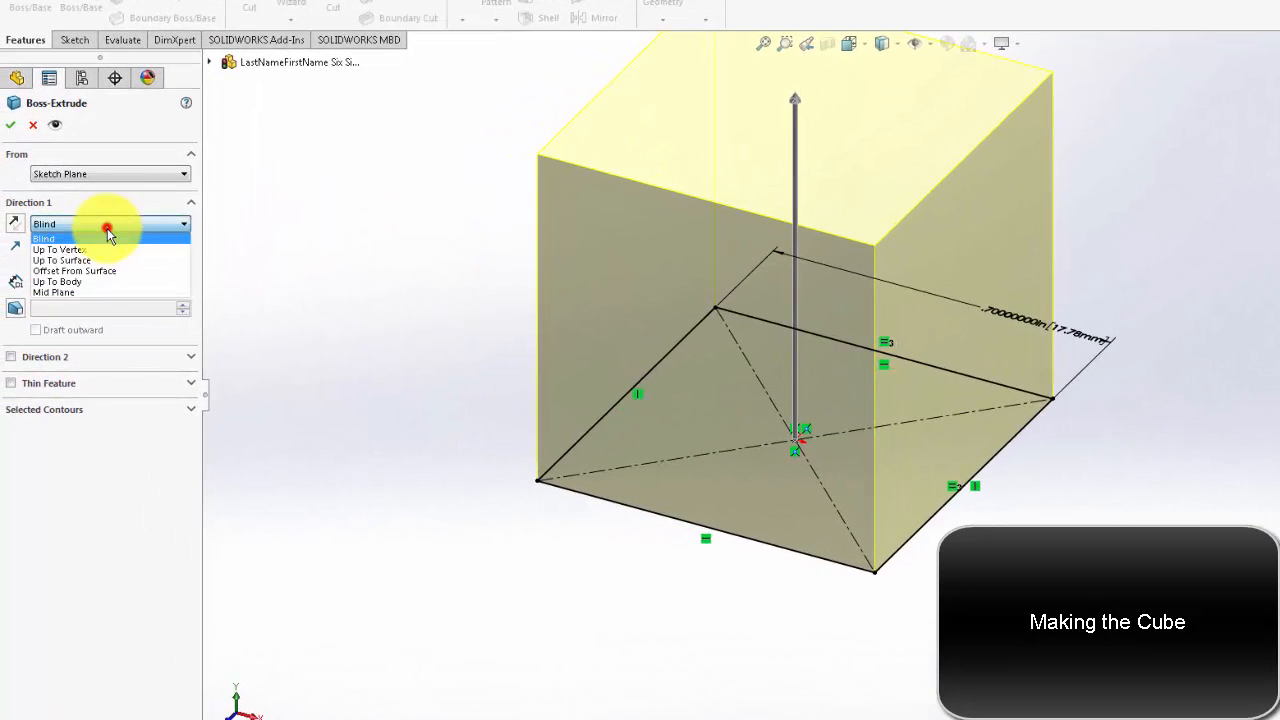
left_click(57, 292)
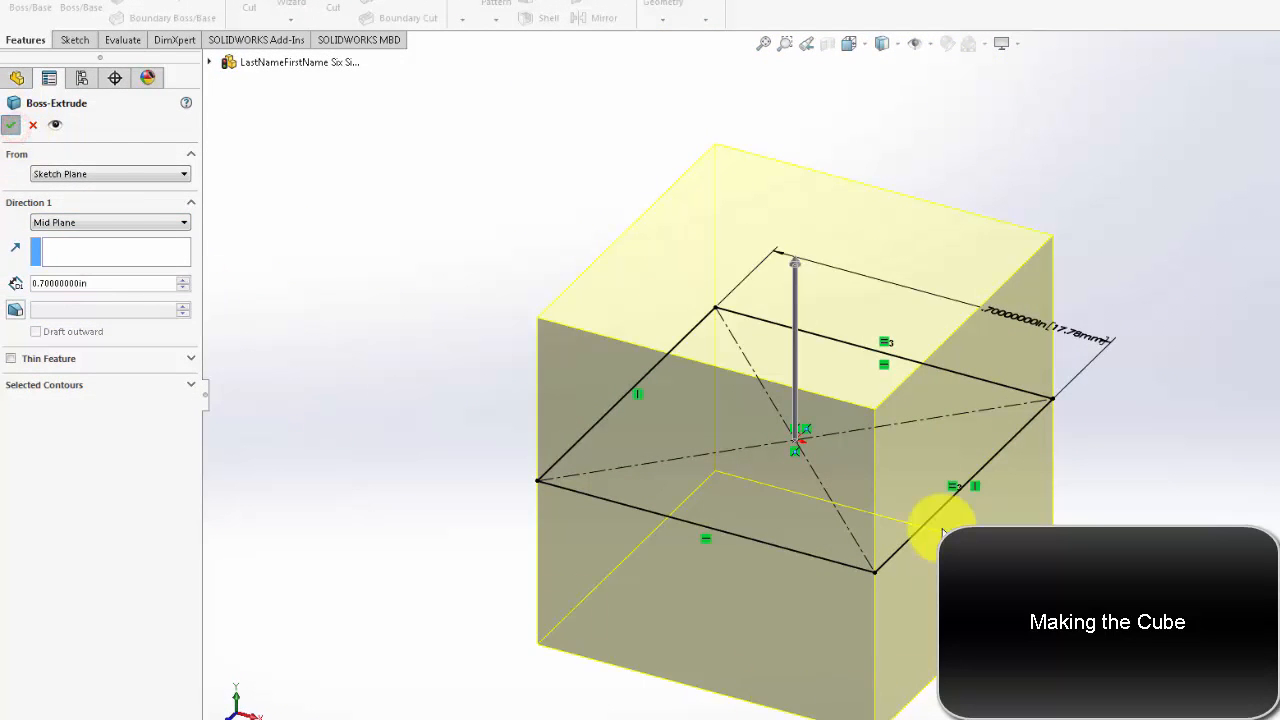
left_click(430, 310)
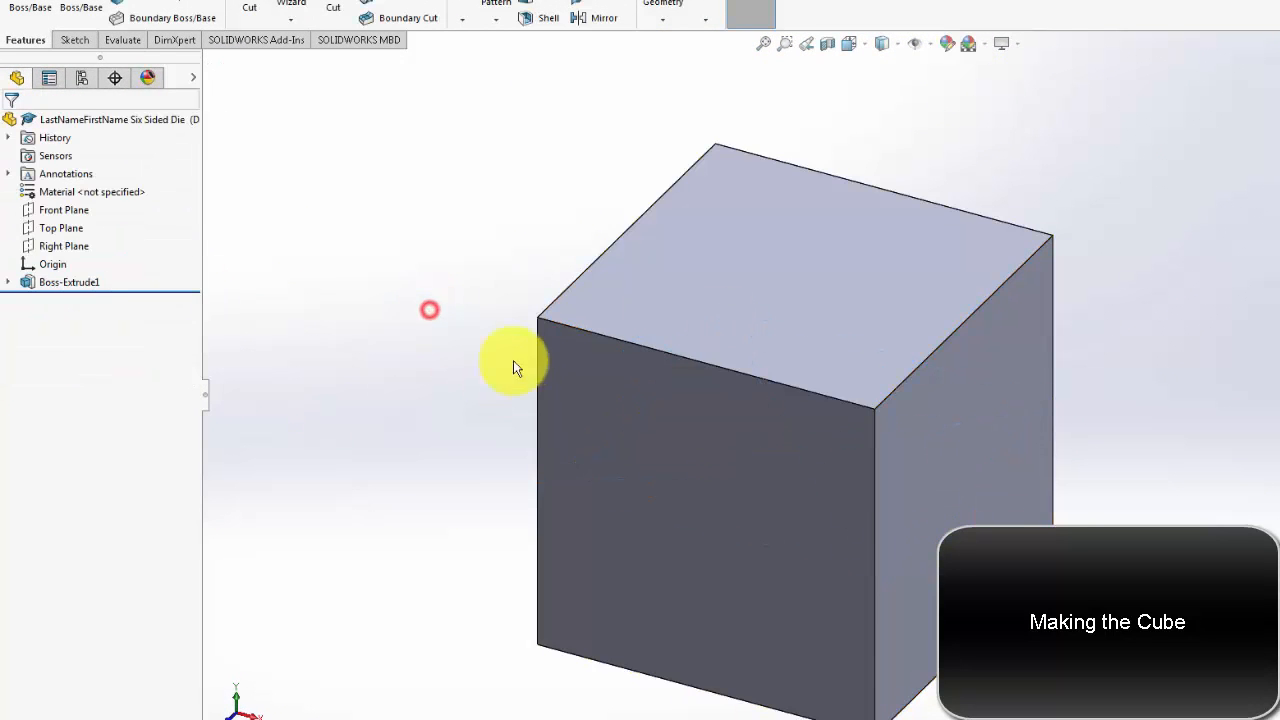
left_click(55, 285)
left_click(63, 245)
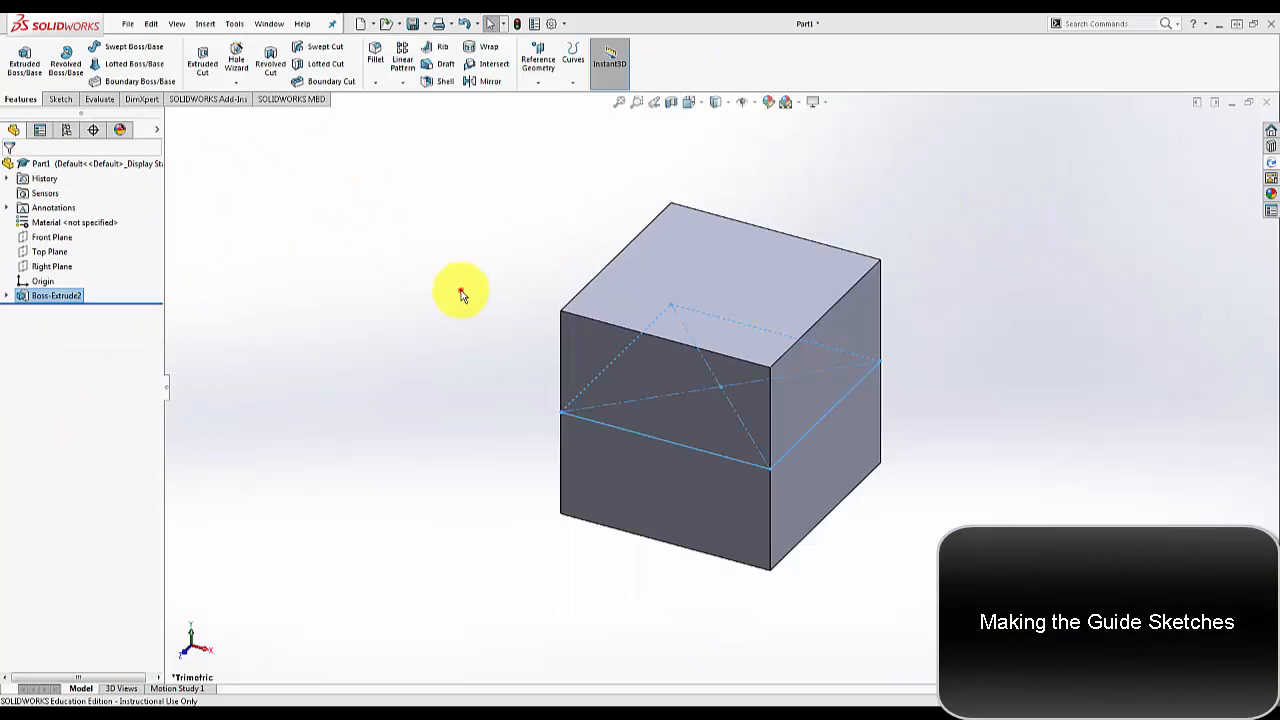
left_click(462, 295)
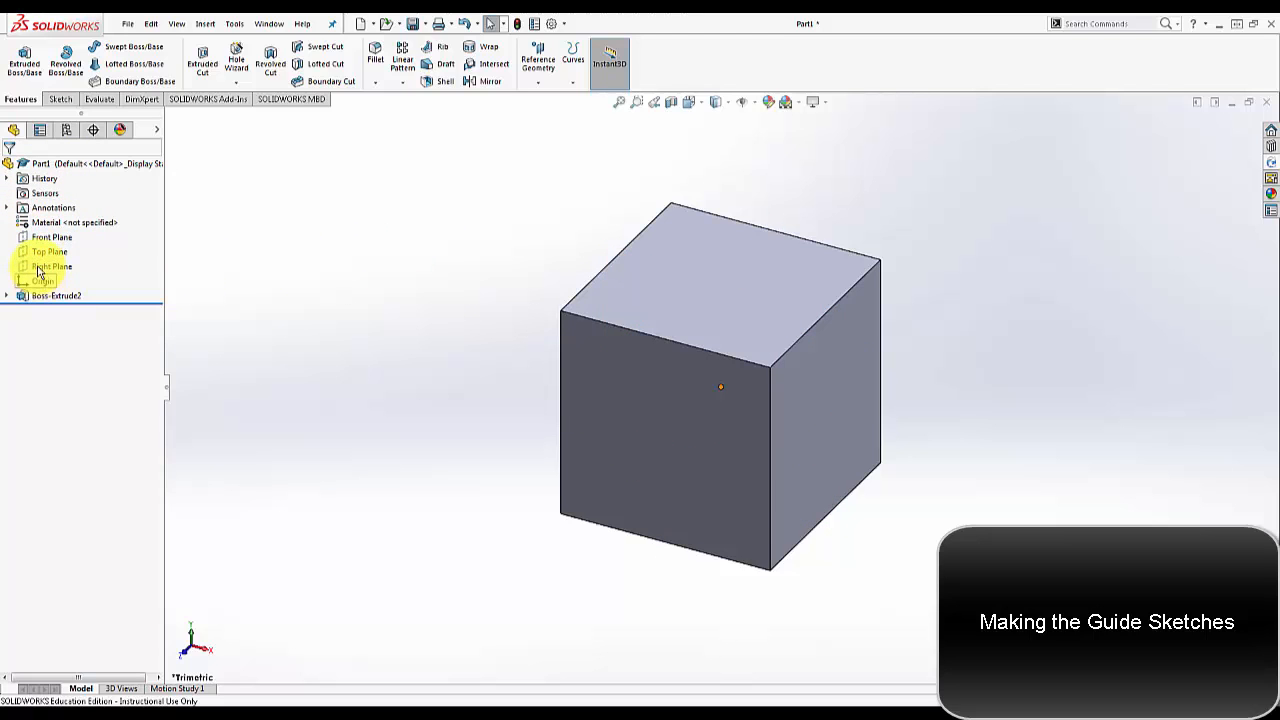
- Sketch a center rectangle about 0.32 by 0.39 in on the Front Plane, centred on the origin
left_click(58, 223)
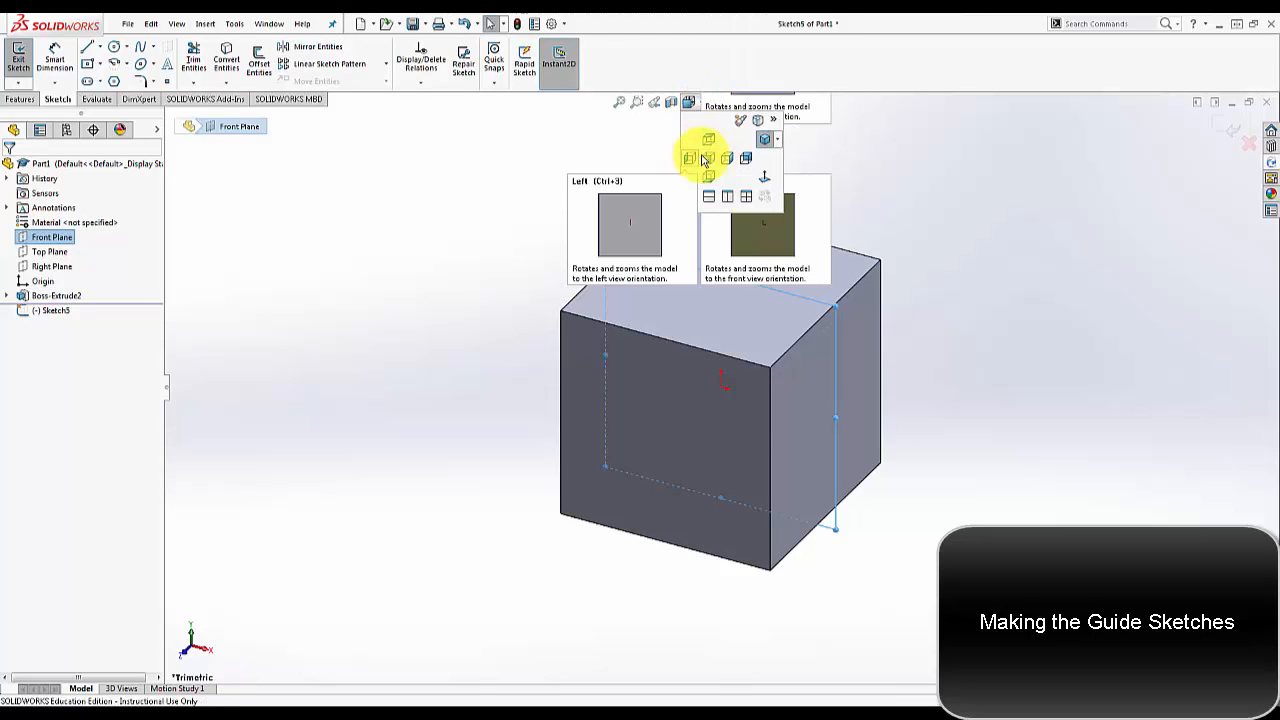
left_click(709, 160)
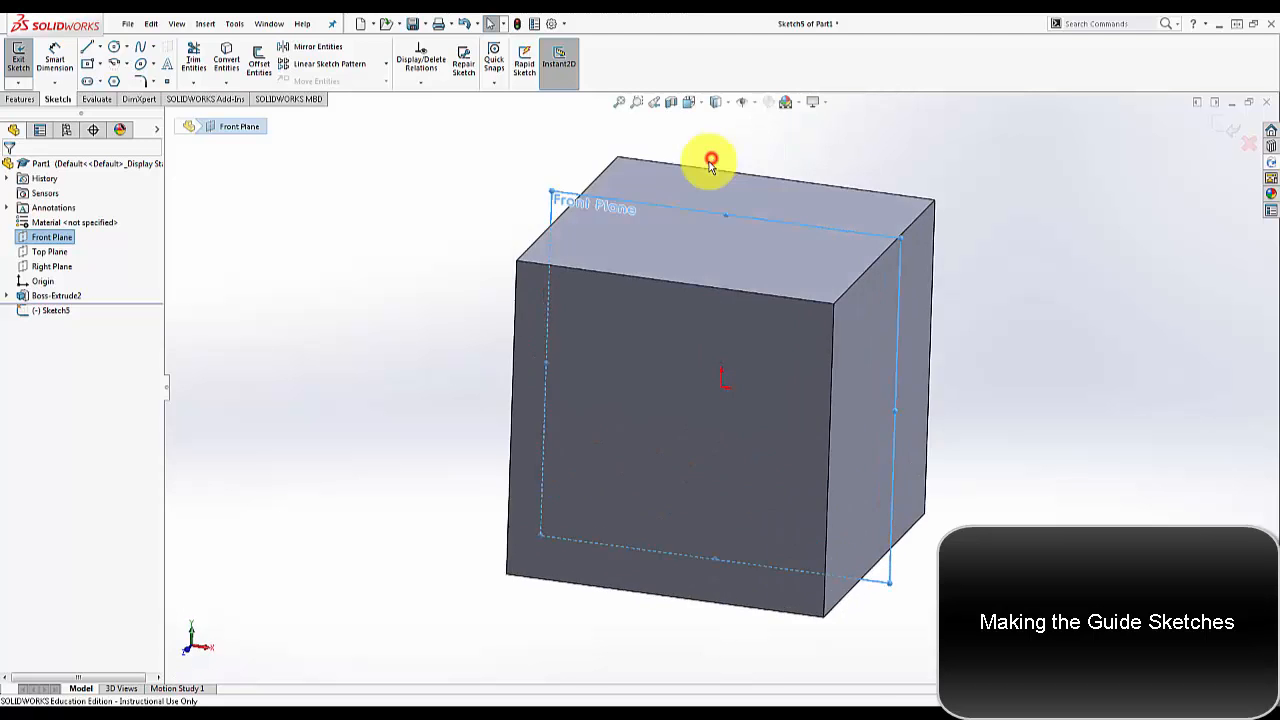
left_click(48, 240)
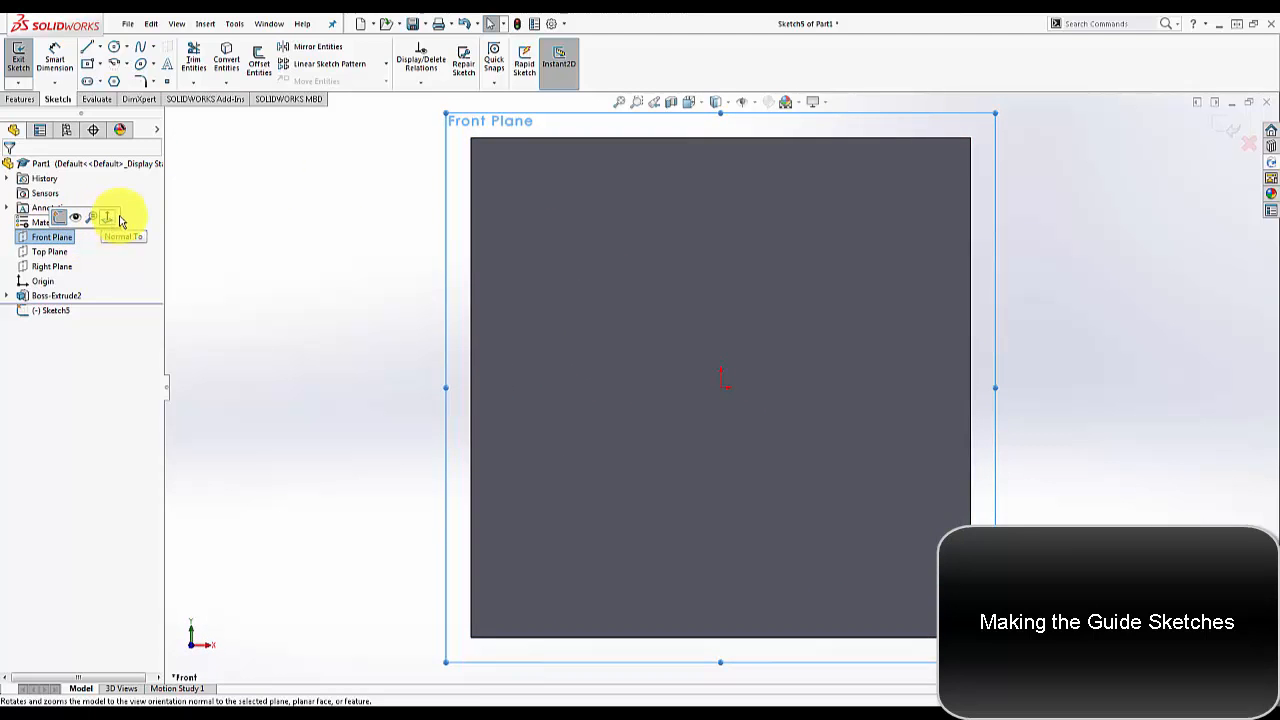
left_click(276, 290)
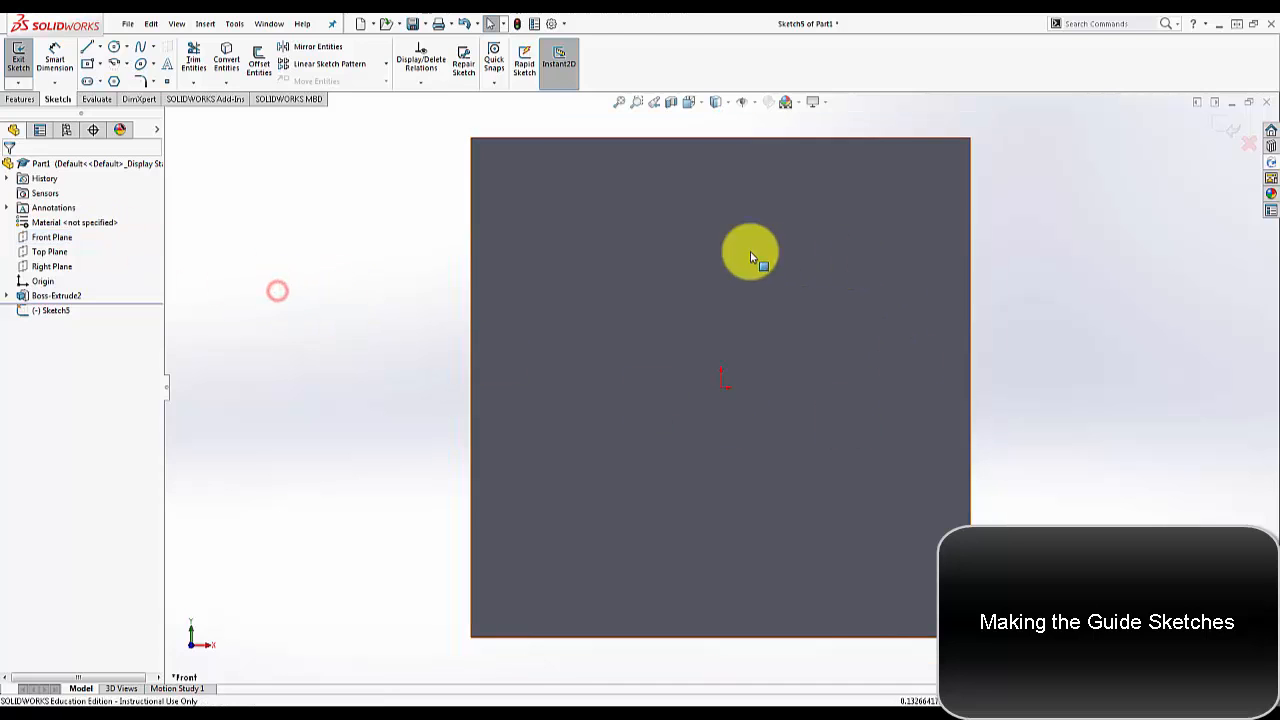
left_click(87, 64)
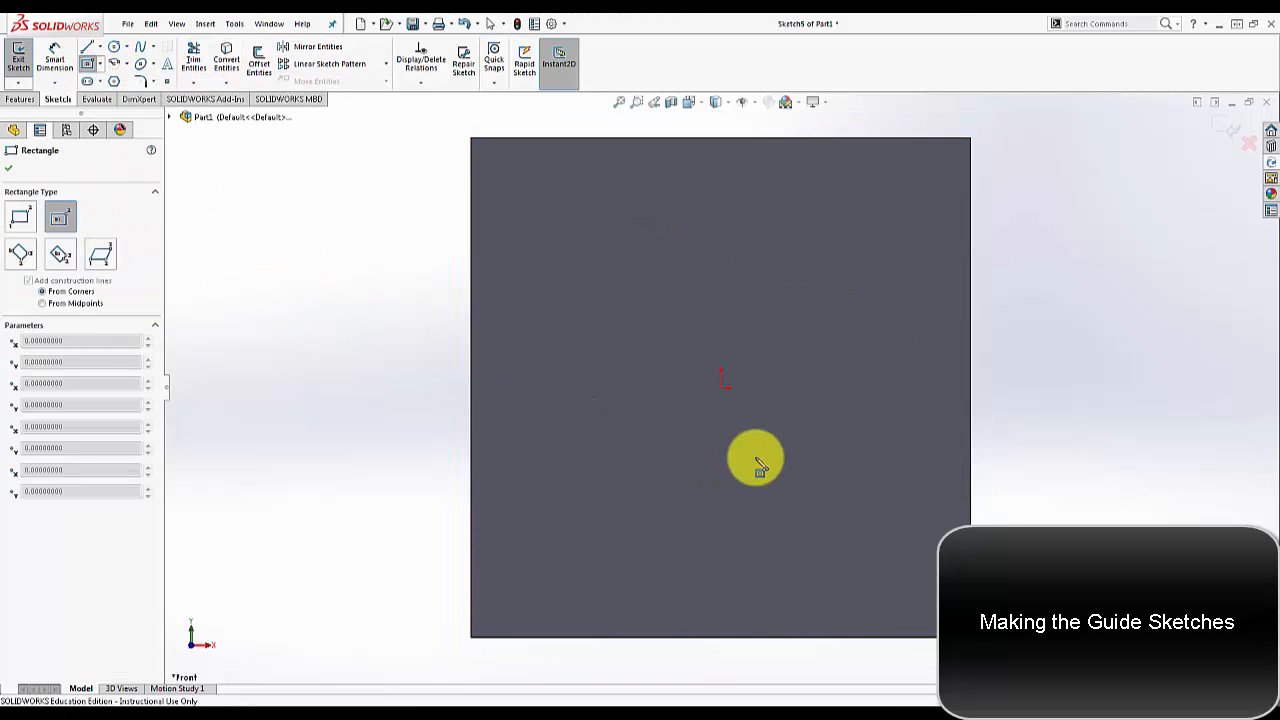
left_click(720, 388)
left_click(835, 249)
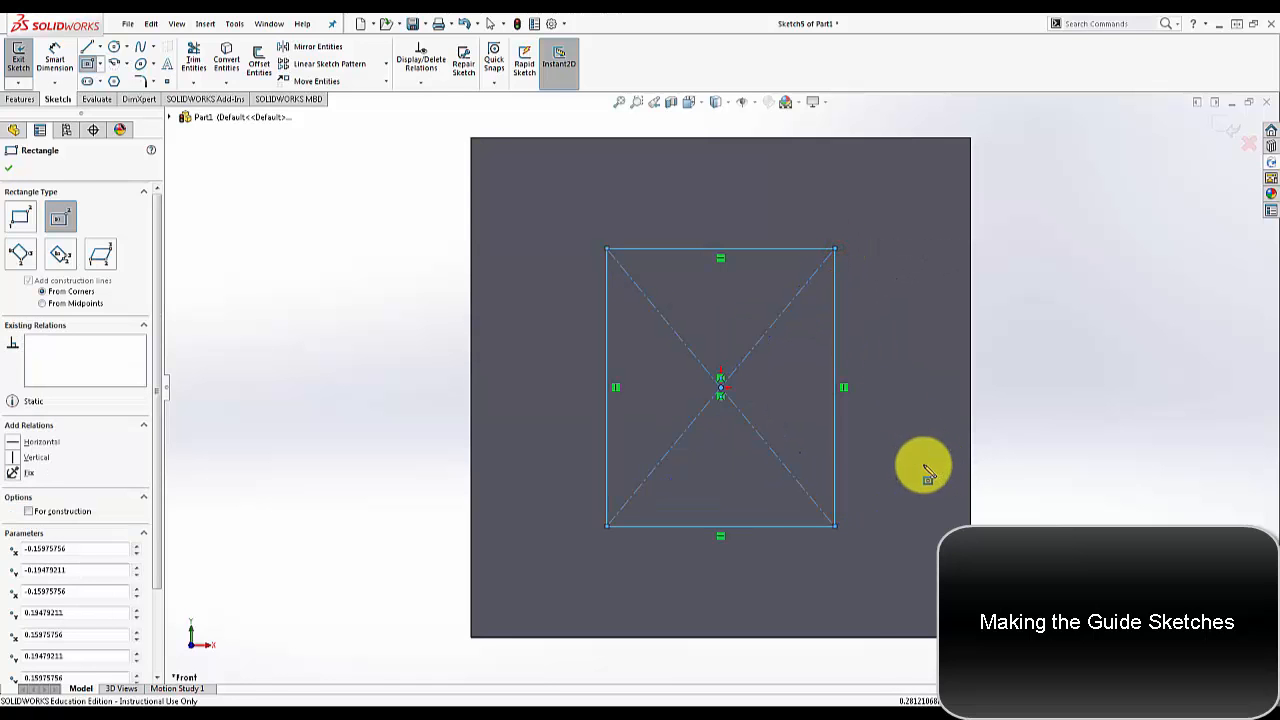
- Dimension the width of the Front Plane rectangle to 0.4 in
right_click_drag(903, 386, 871, 262)
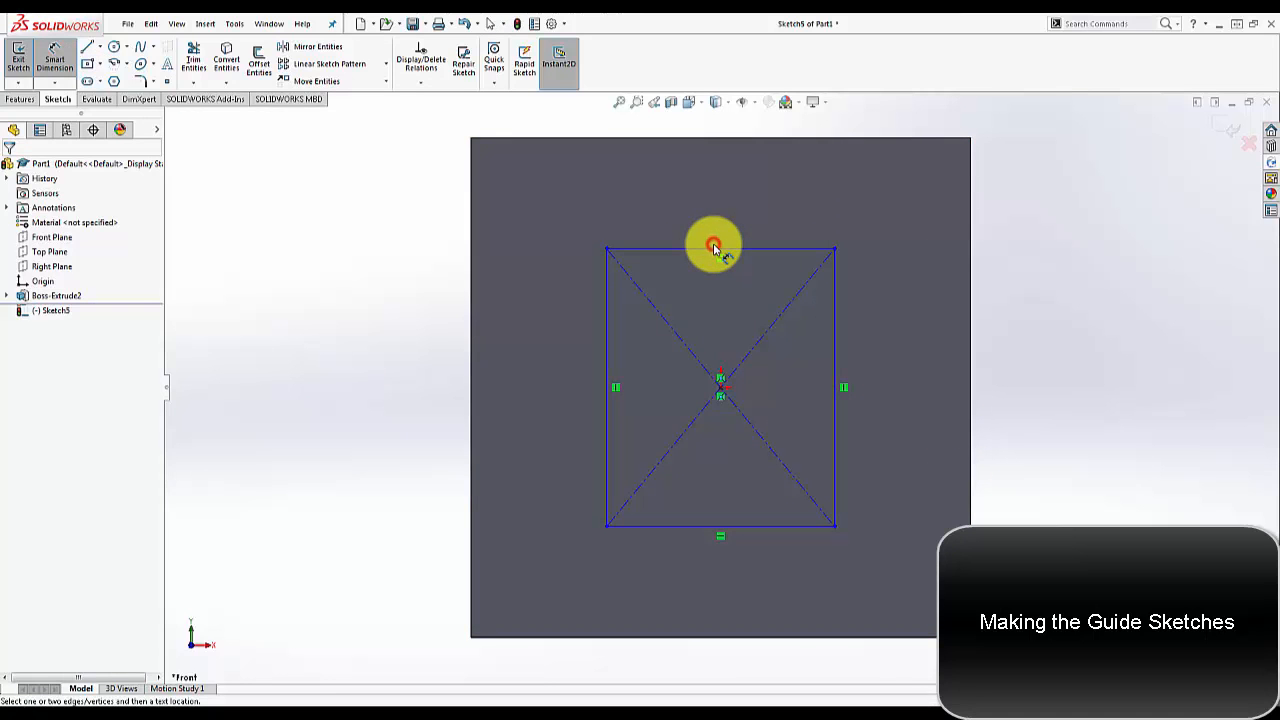
left_click(713, 247)
left_click(713, 196)
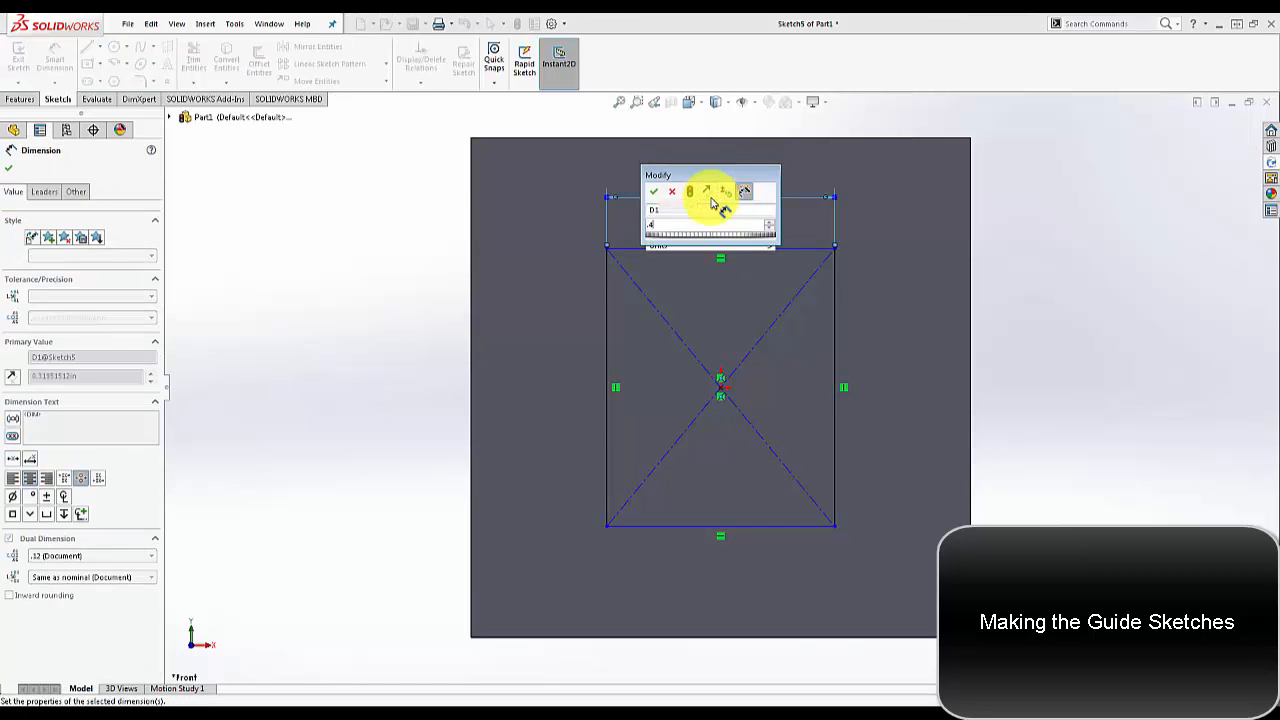
type(".4")
key("Return")
key("Escape")
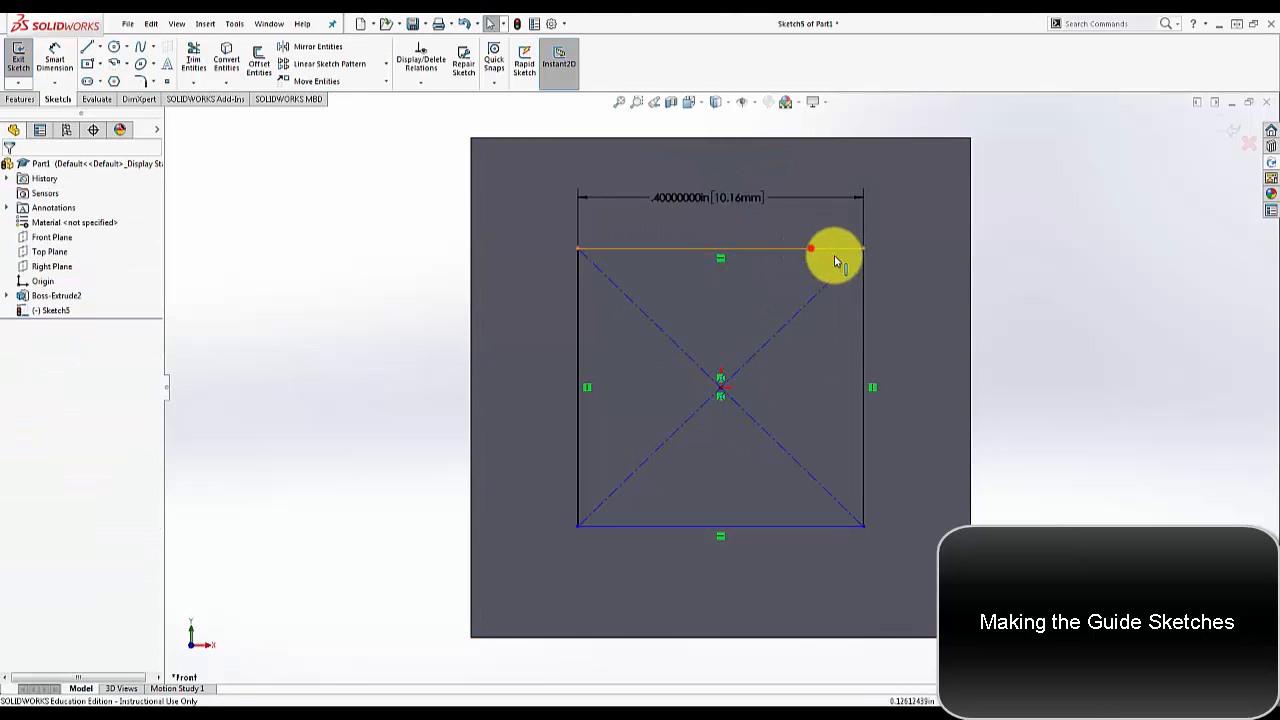
- Add an equal relation between the upper and right sides of the Front Plane rectangle
left_click(836, 260)
left_click(863, 307, "ctrl")
left_click(980, 266)
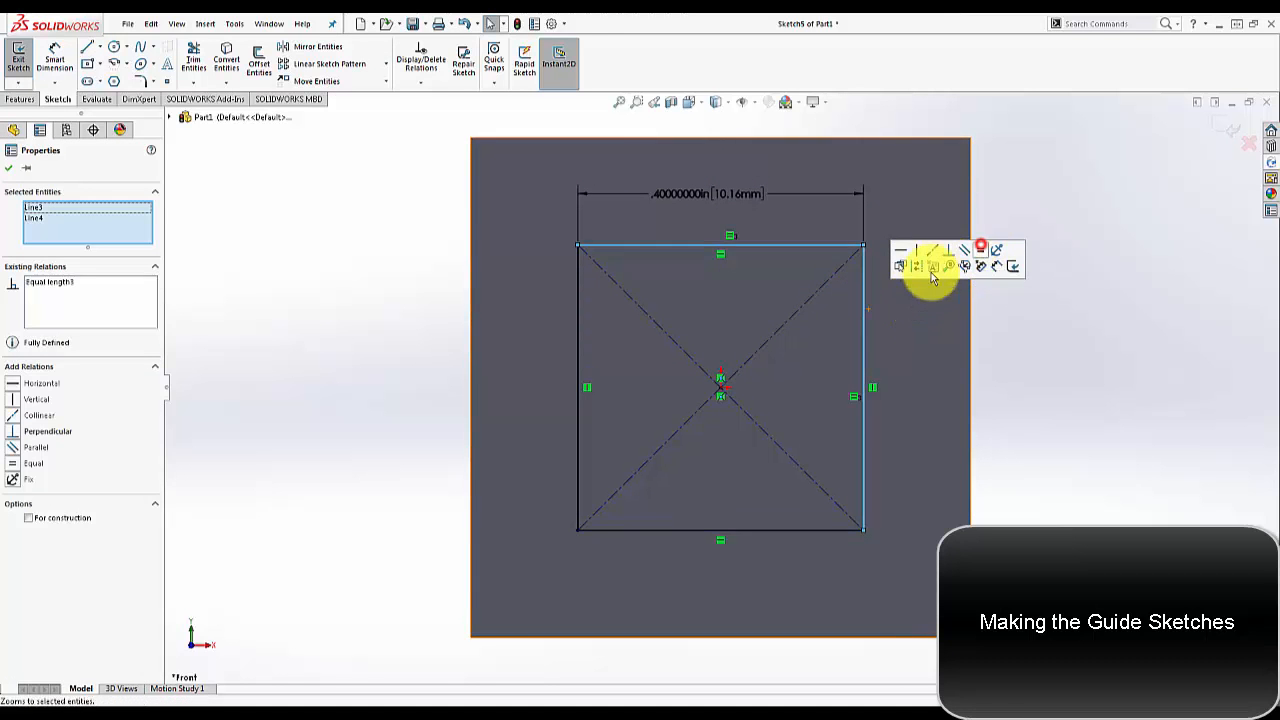
- Convert all four sides of the Front Plane square to construction geometry
left_click(766, 530, "ctrl")
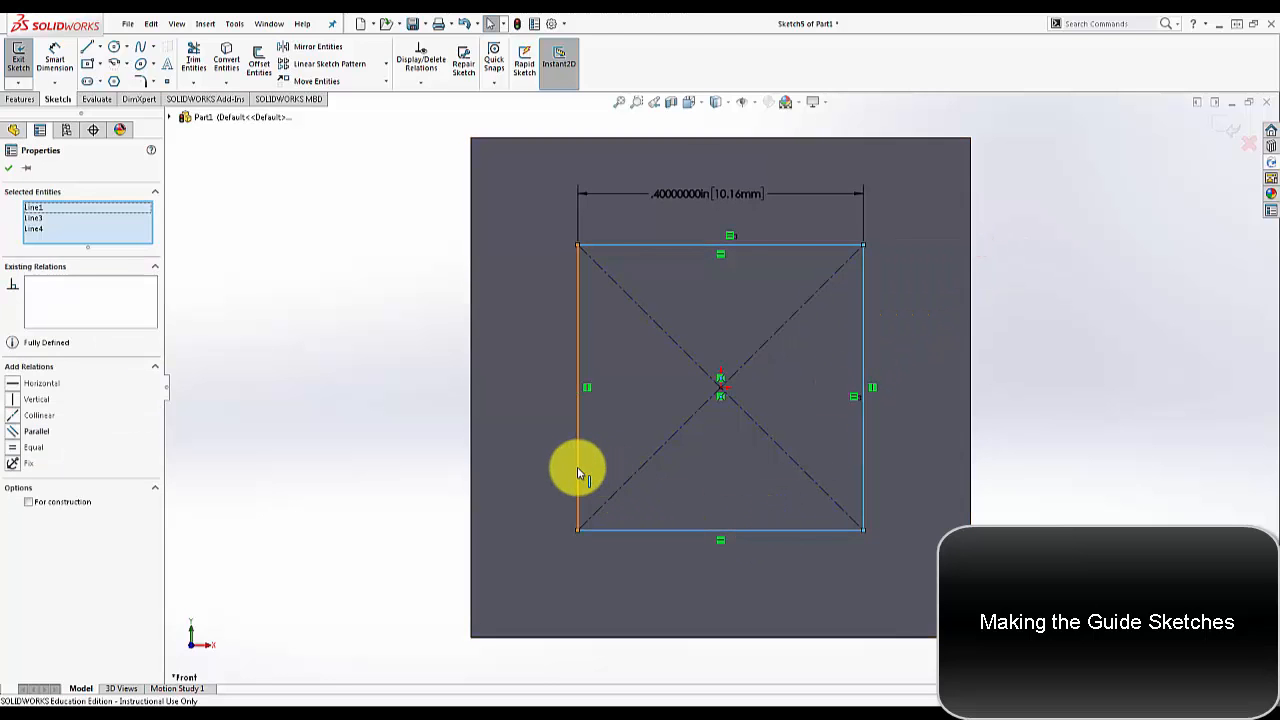
left_click(578, 472, "ctrl")
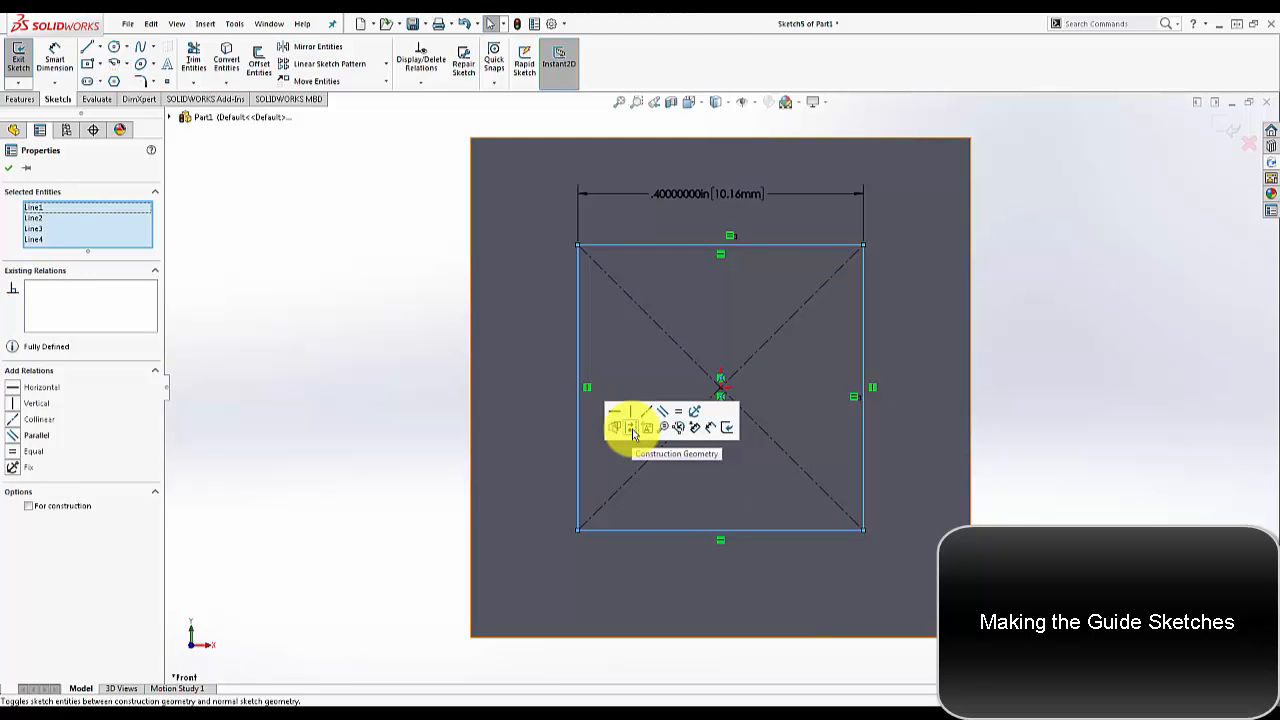
left_click(632, 430)
left_click(347, 318)
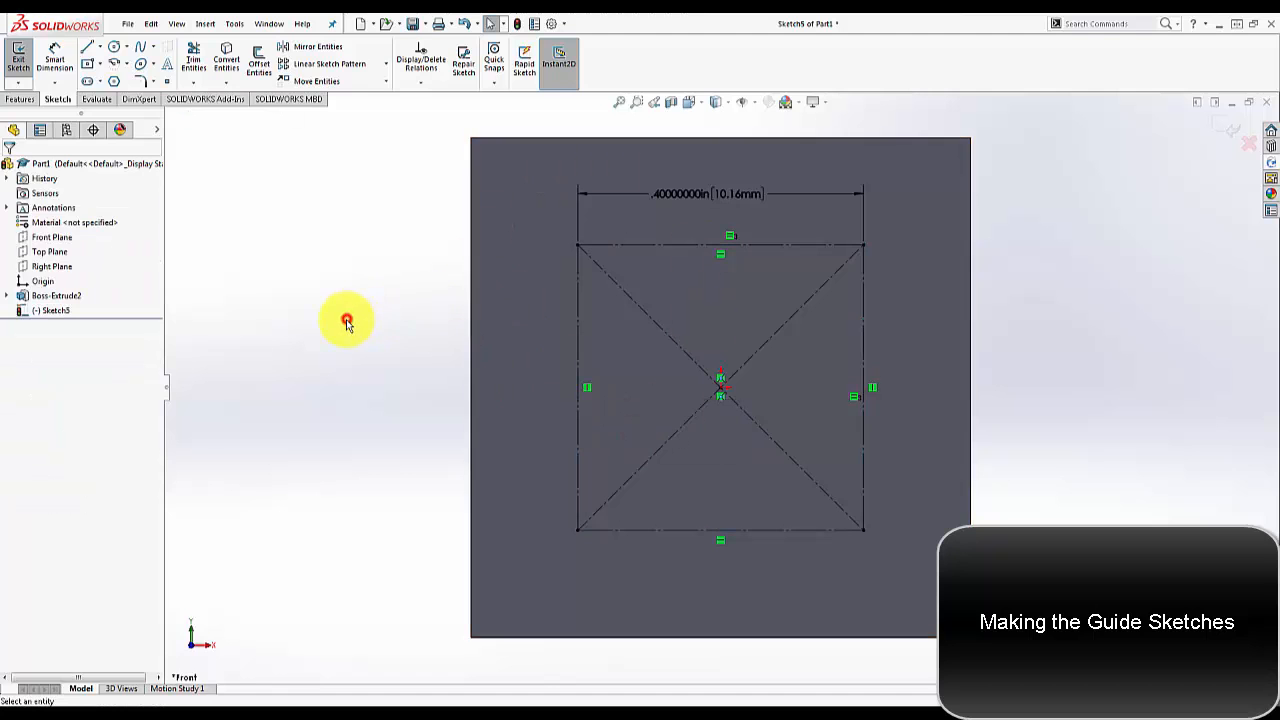
middle_click_drag(998, 276, 951, 309)
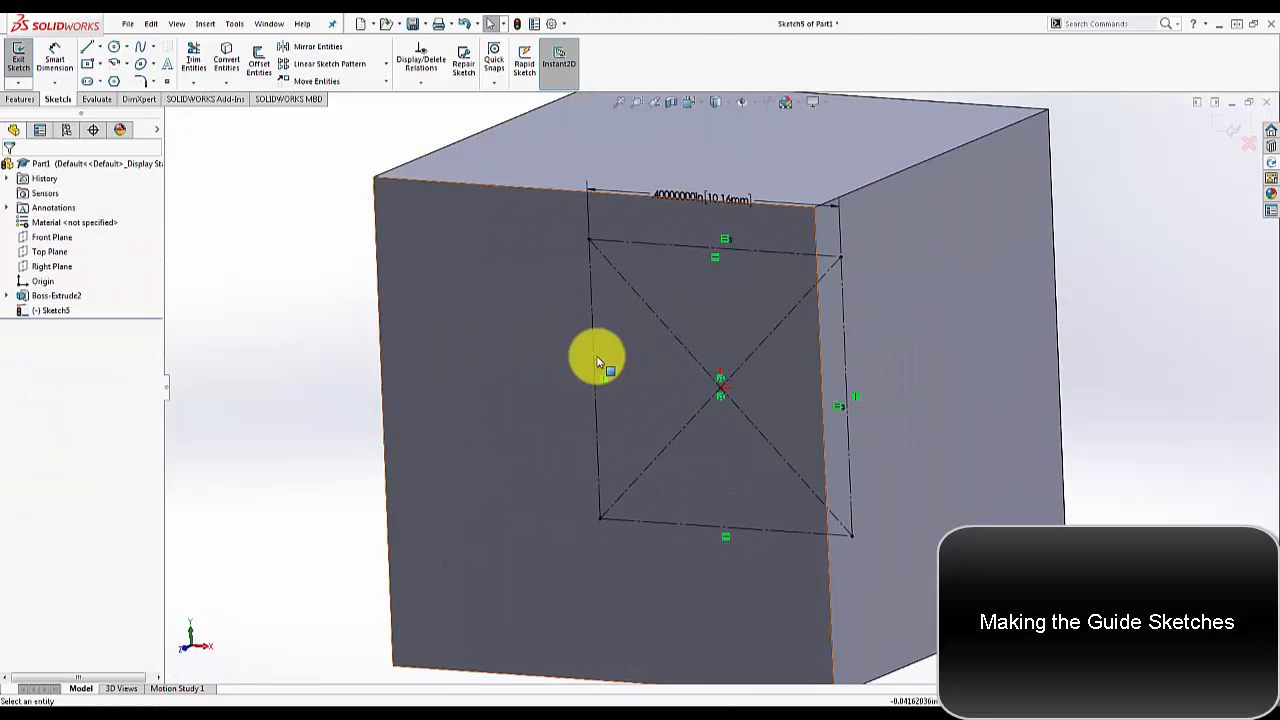
middle_click_drag(598, 362, 622, 356)
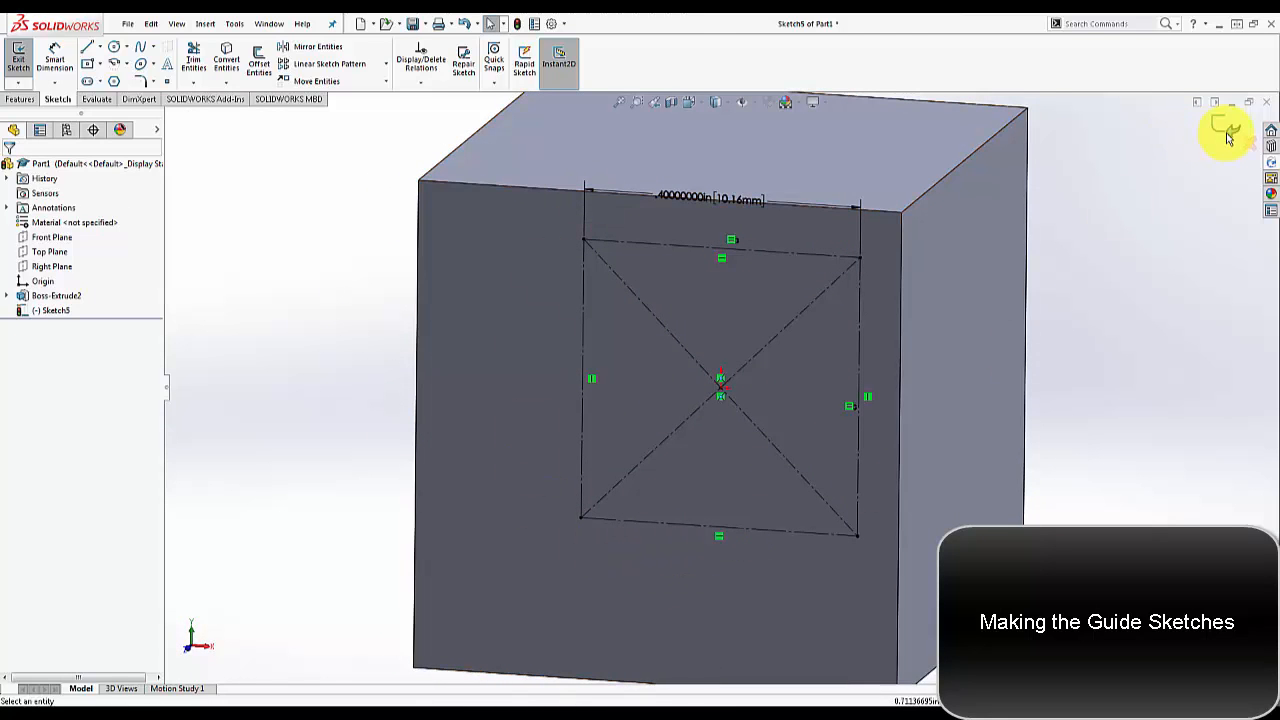
mouse_move(609, 306)
middle_mouse_down()
mouse_move(623, 271)
mouse_move(614, 277)
middle_mouse_up()
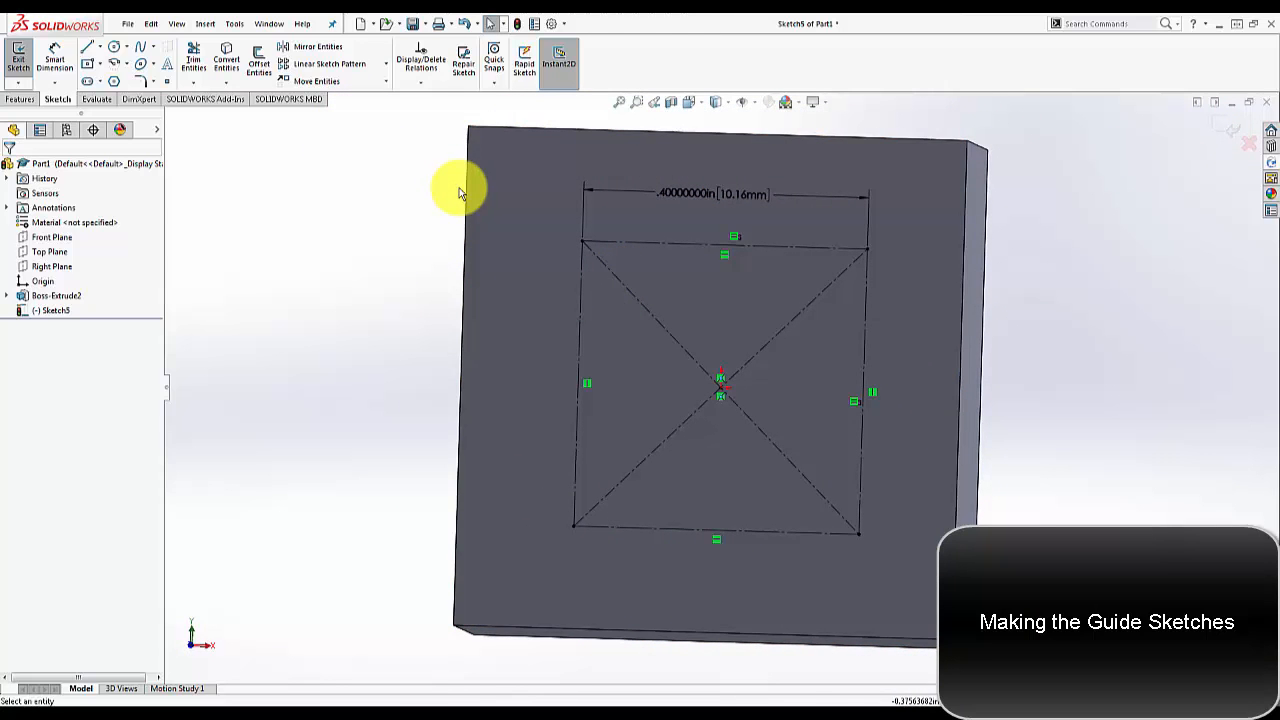
left_click_drag(407, 130, 817, 627)
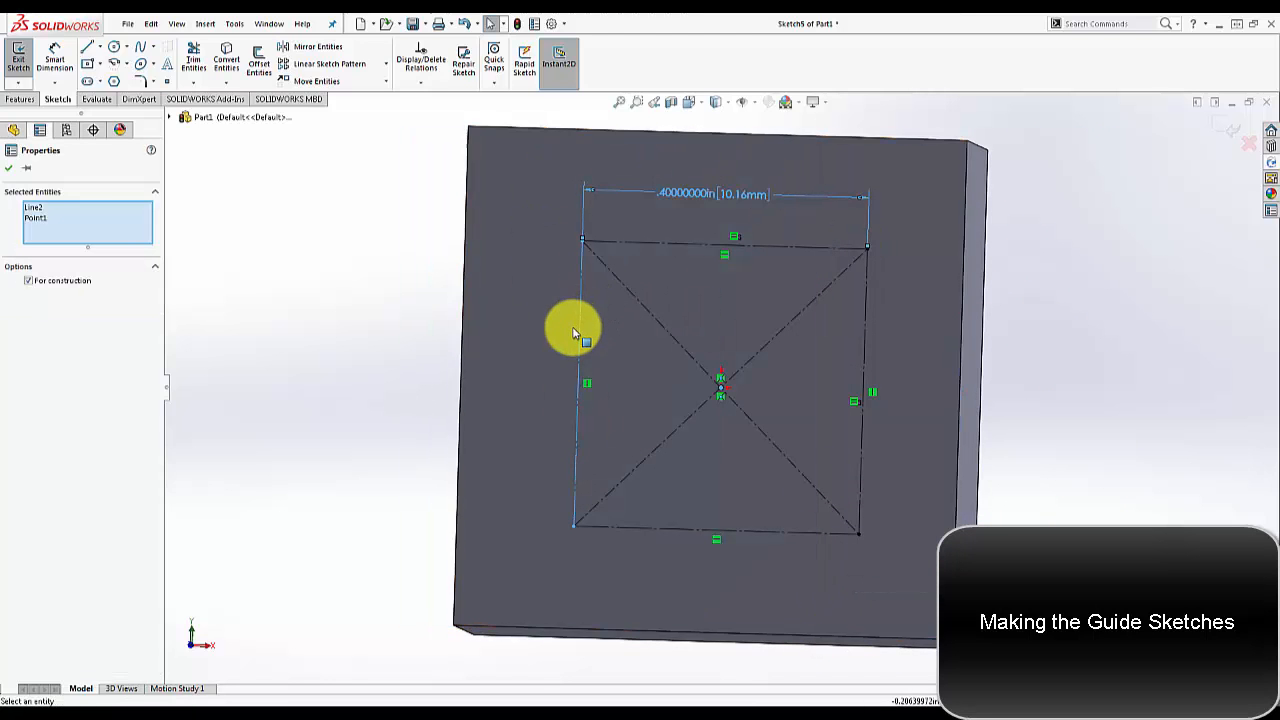
- Select and copy the whole 0.4 in Front Plane construction square, including its diagonals, centre point and dimension, and exit the sketch
left_click(1095, 347)
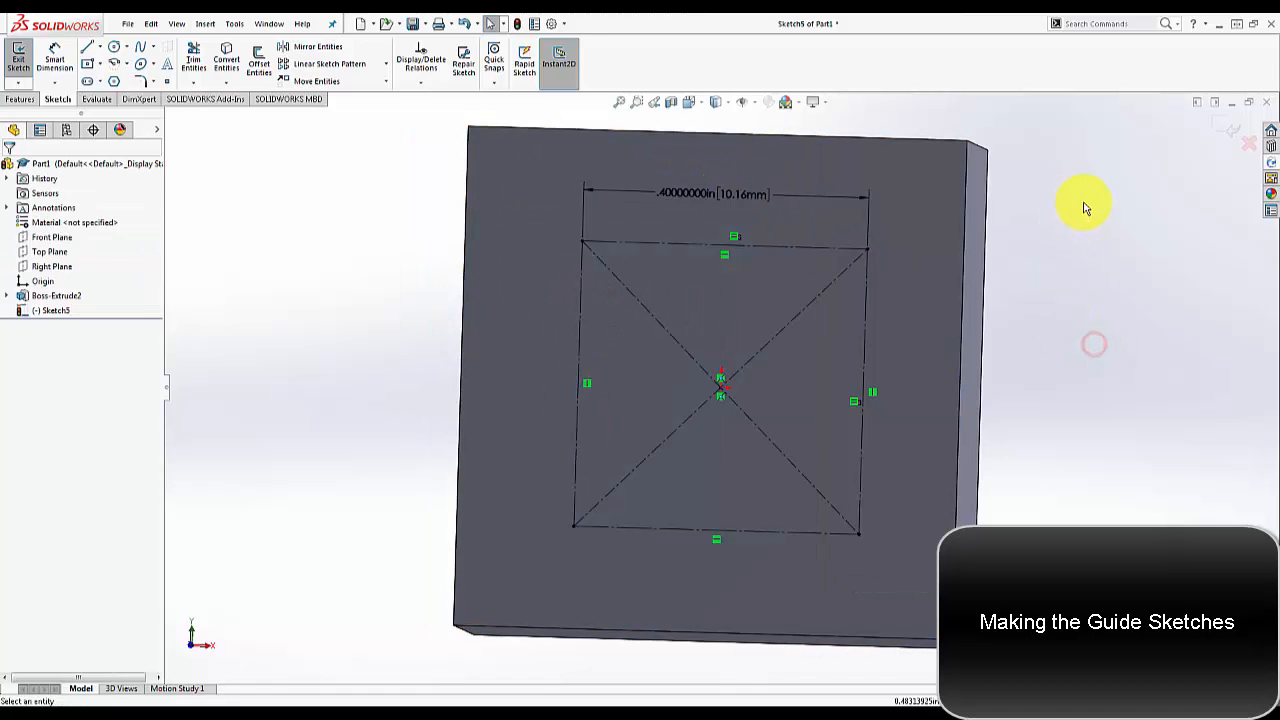
left_click_drag(1020, 210, 731, 360)
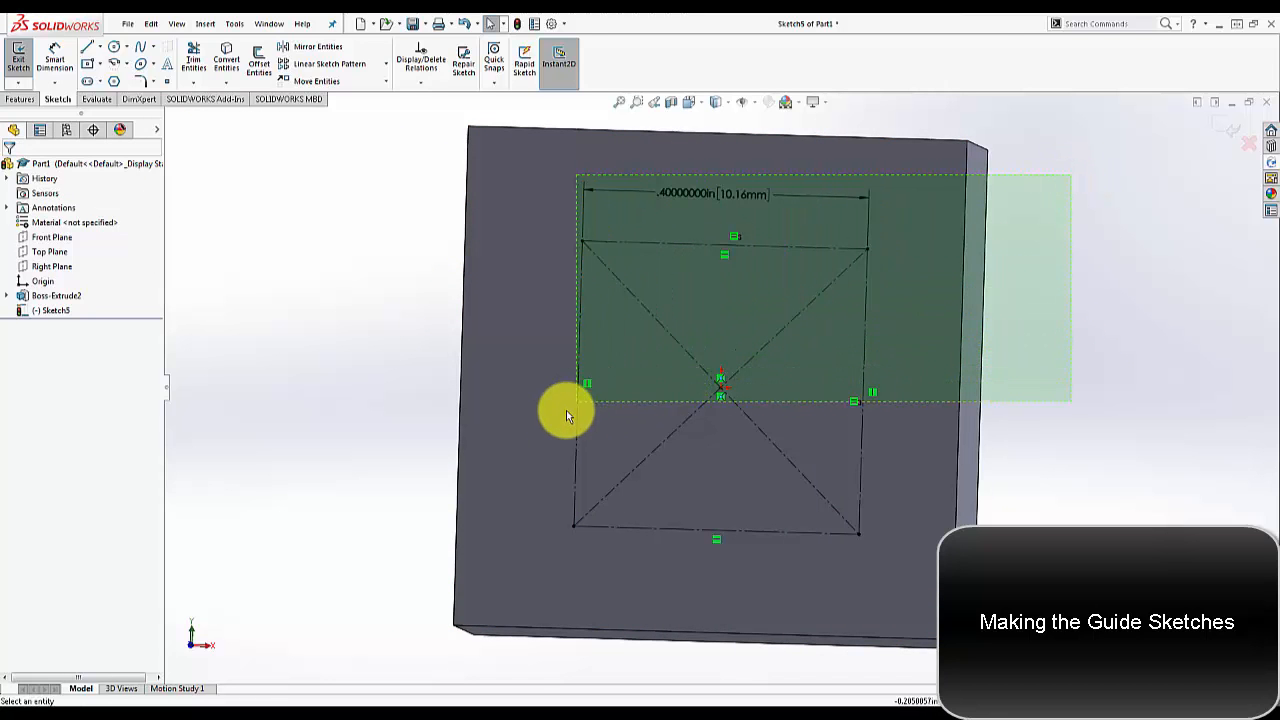
left_click_drag(566, 415, 545, 443)
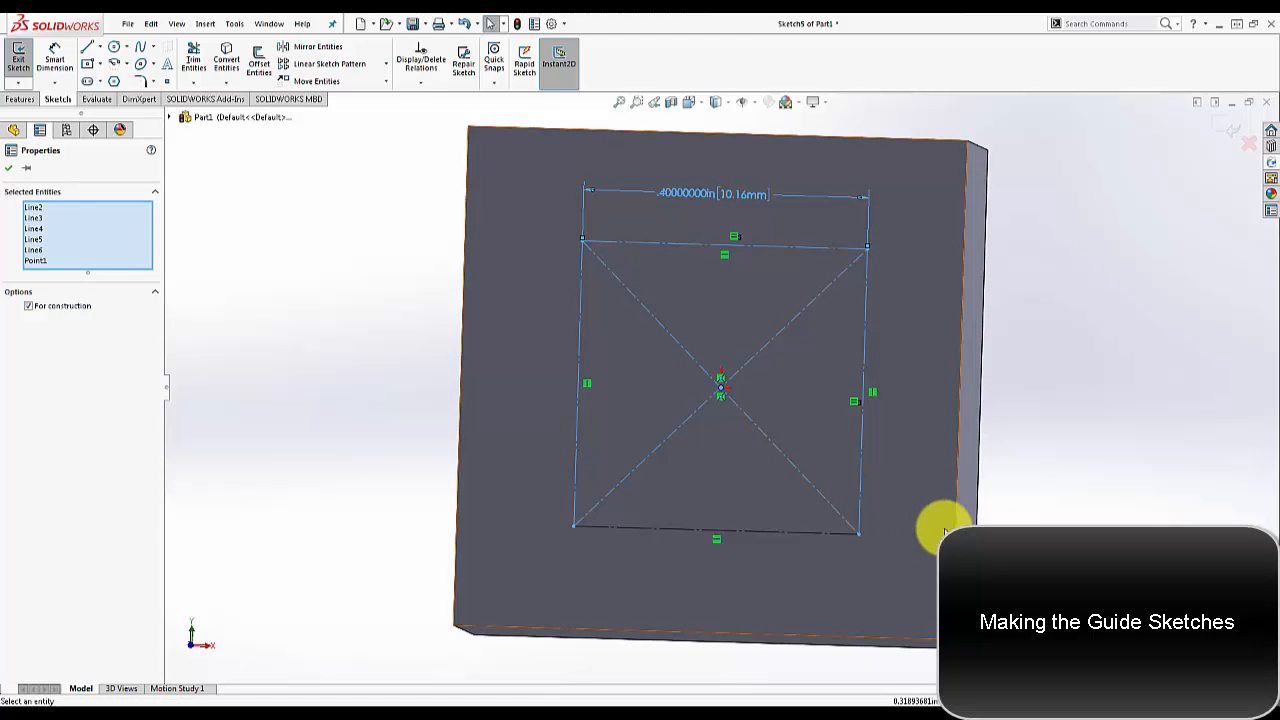
left_click(769, 541)
mouse_move(1006, 223)
left_mouse_down()
mouse_move(517, 551)
mouse_move(537, 596)
left_mouse_up()
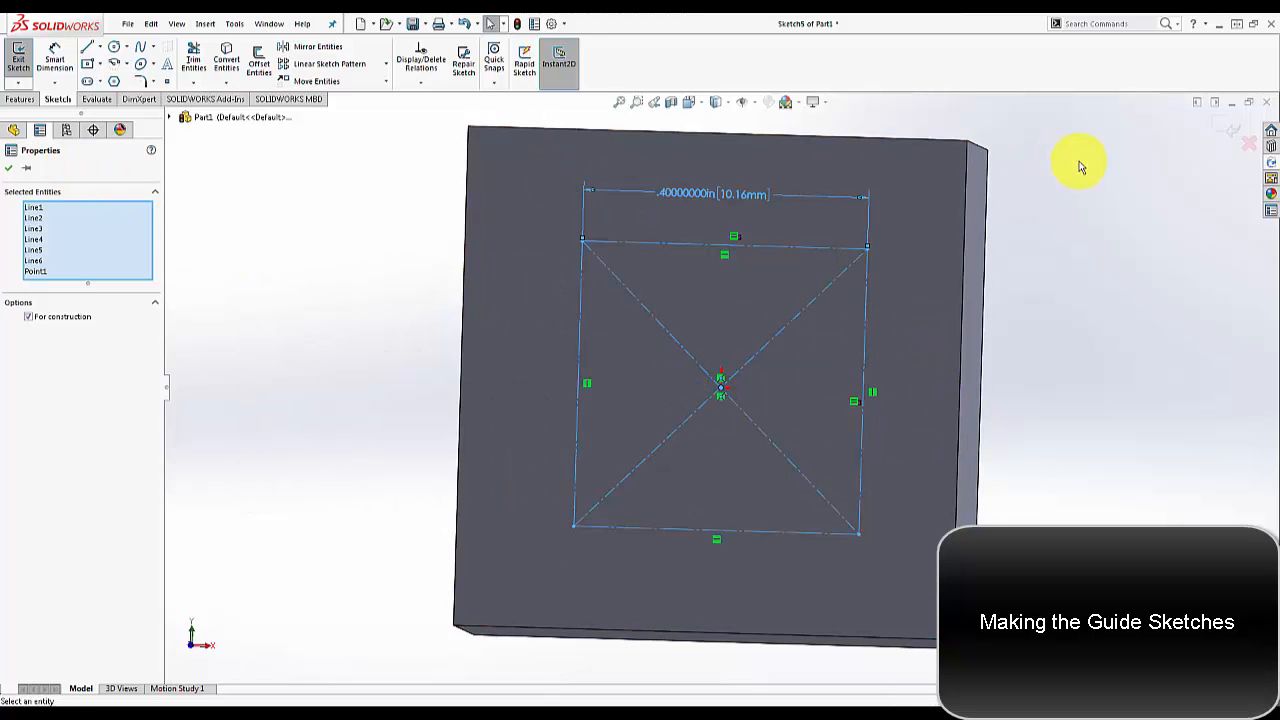
left_click(1223, 130)
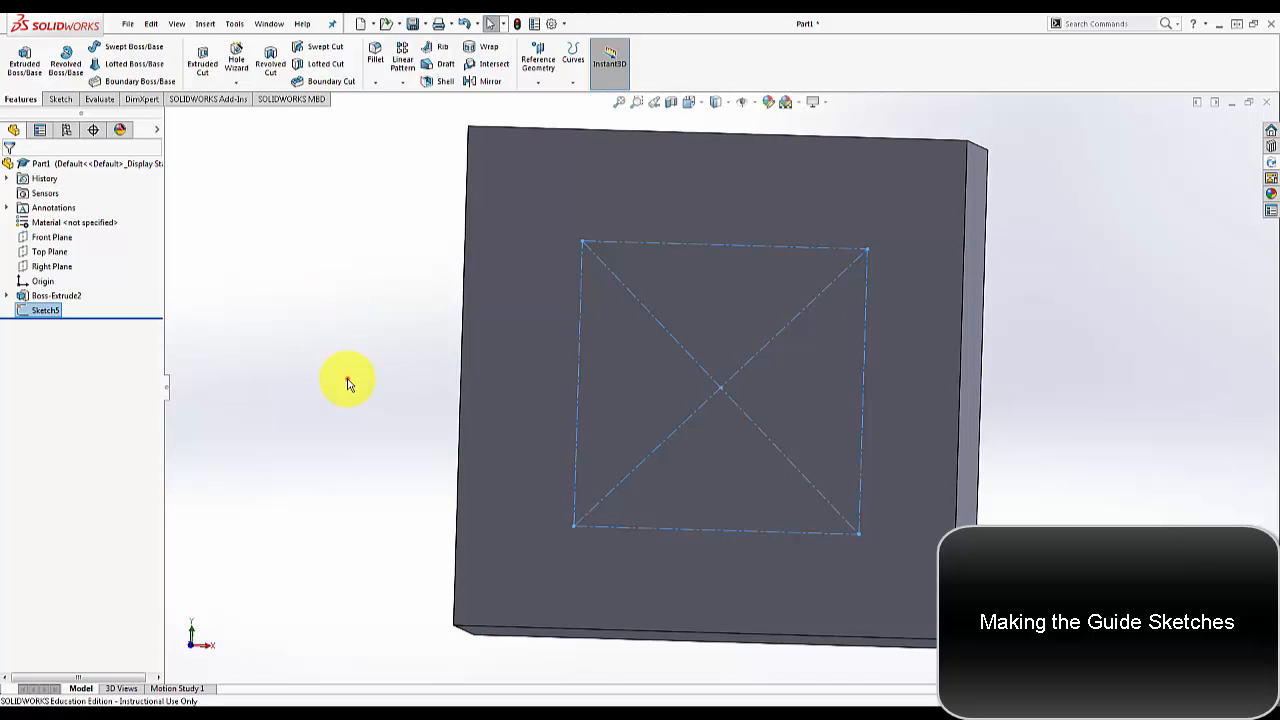
- Start a sketch on the Top Plane and orient the view normal to it
left_click(346, 378)
middle_click_drag(534, 314, 534, 348)
left_click(50, 258)
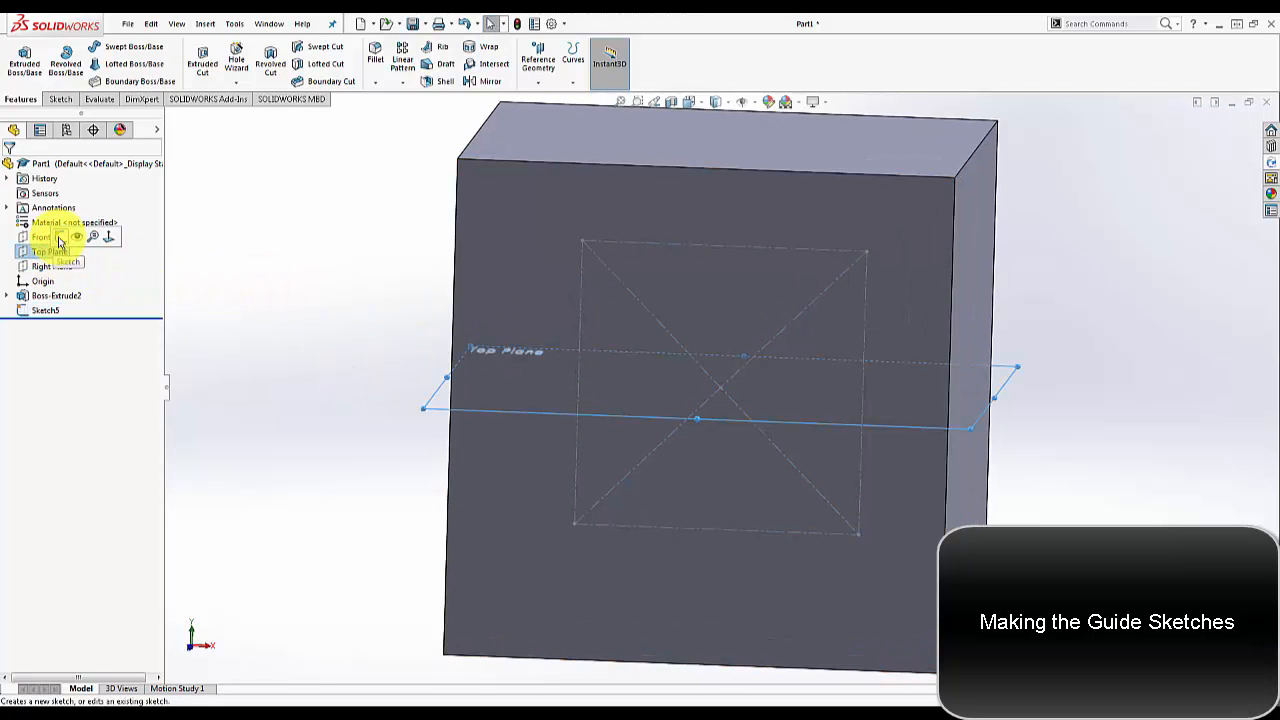
left_click(58, 238)
left_click(105, 236)
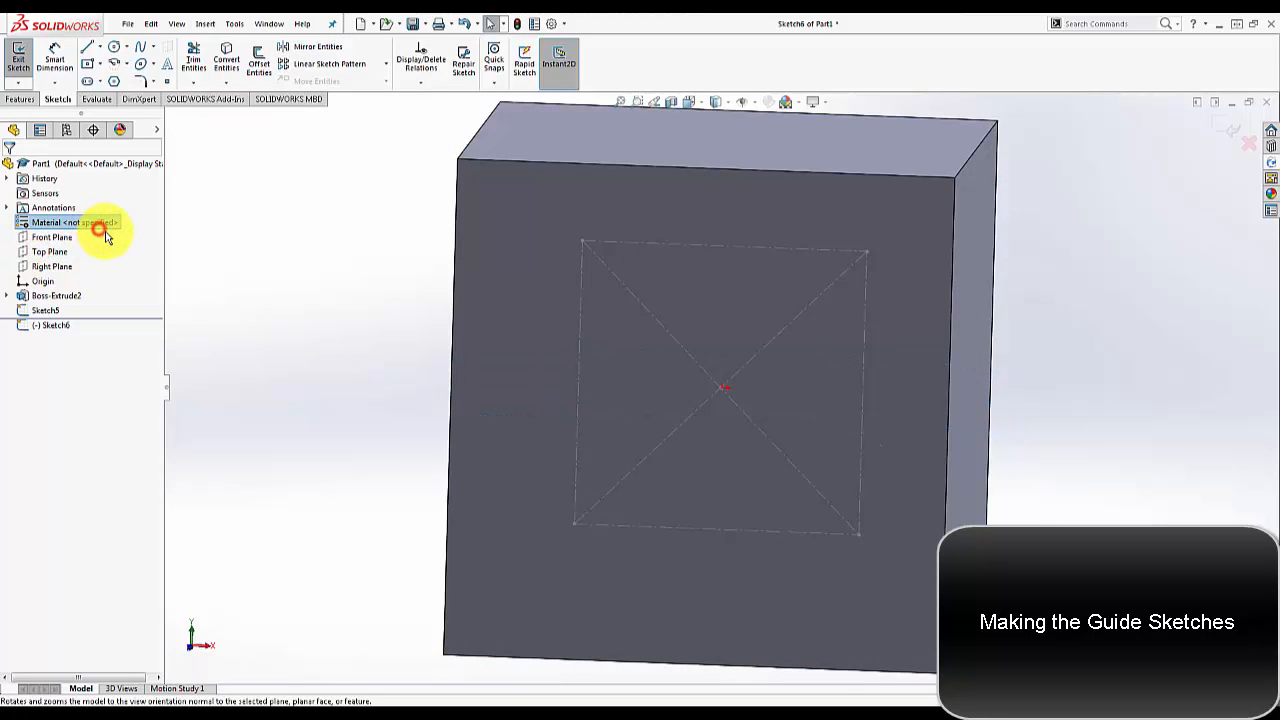
left_click(361, 408)
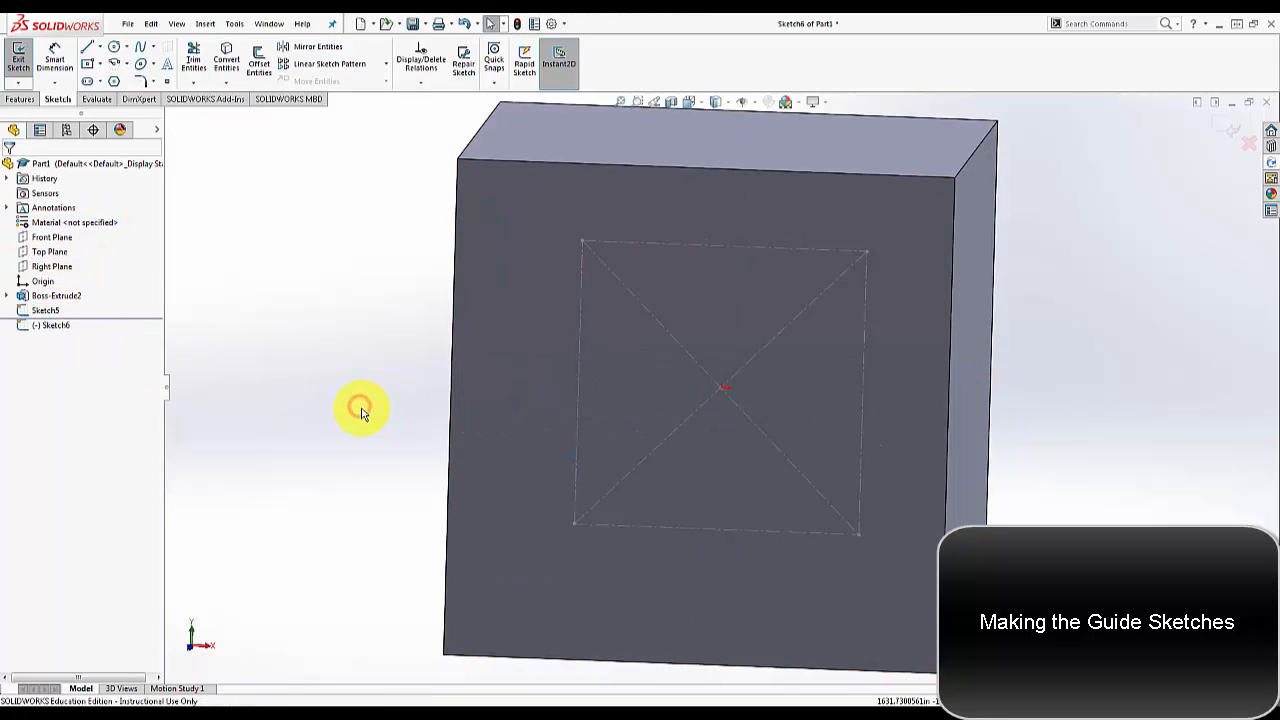
left_click(37, 265)
left_click(34, 254)
left_click(86, 235)
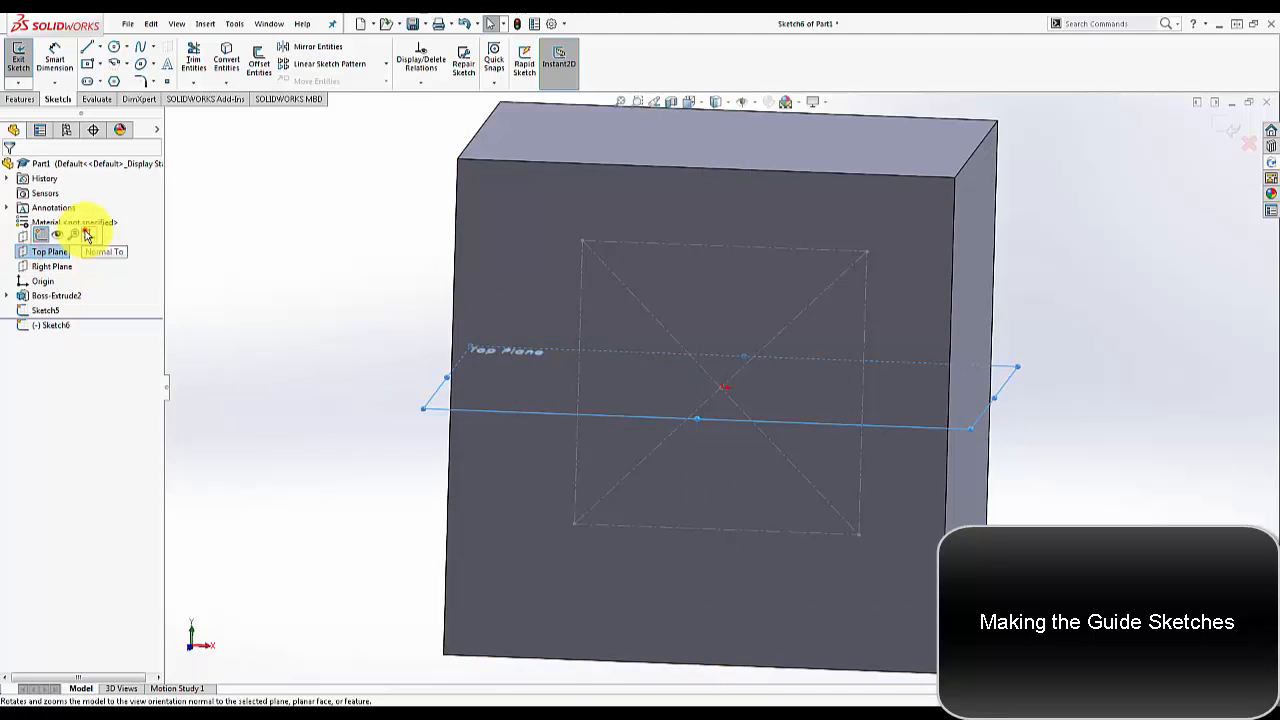
left_click(658, 470)
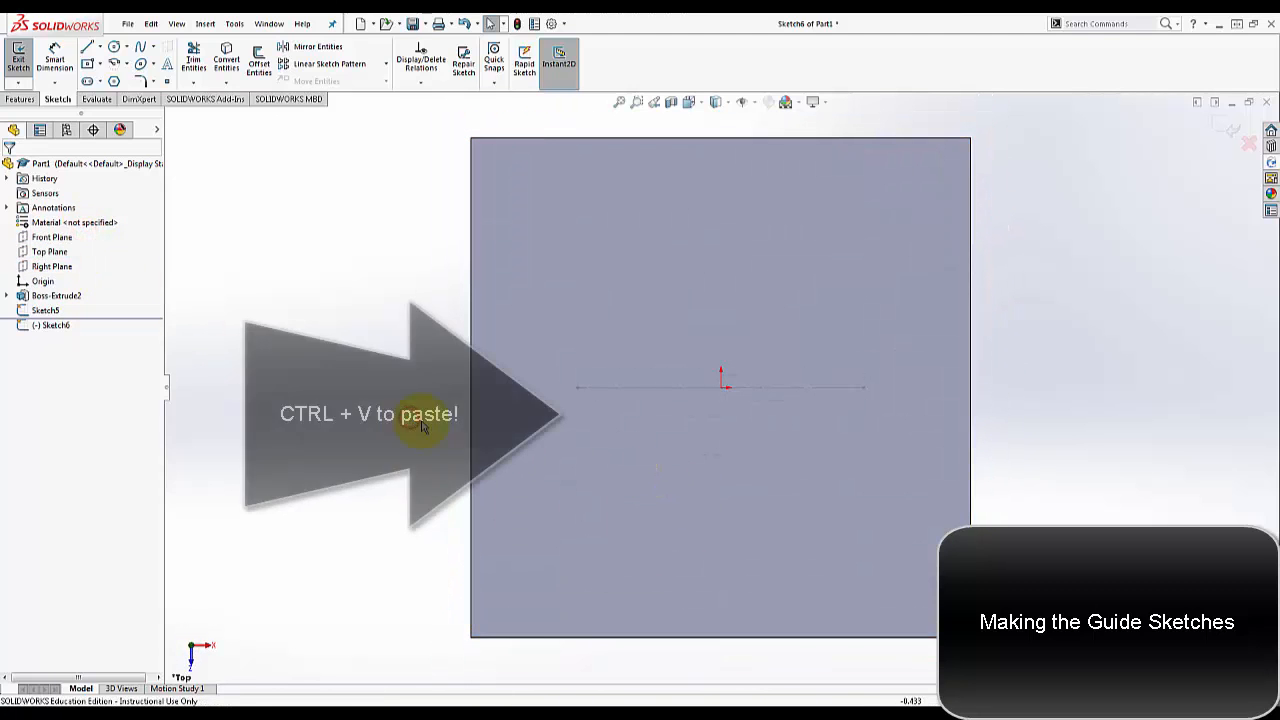
- Paste the copied construction square into the Top Plane sketch, place its centre on the origin, and exit the sketch
key("ctrl+v")
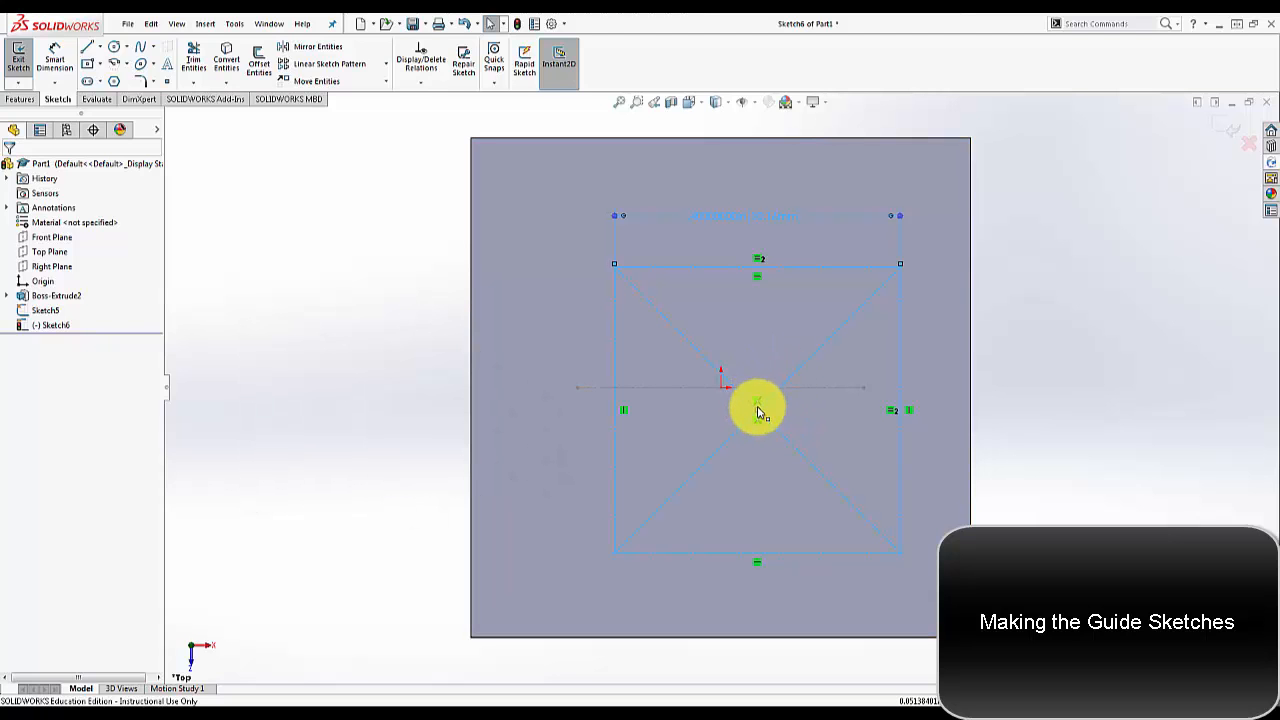
mouse_move(758, 412)
left_mouse_down()
mouse_move(788, 371)
mouse_move(664, 402)
mouse_move(720, 388)
left_mouse_up()
left_click(738, 418)
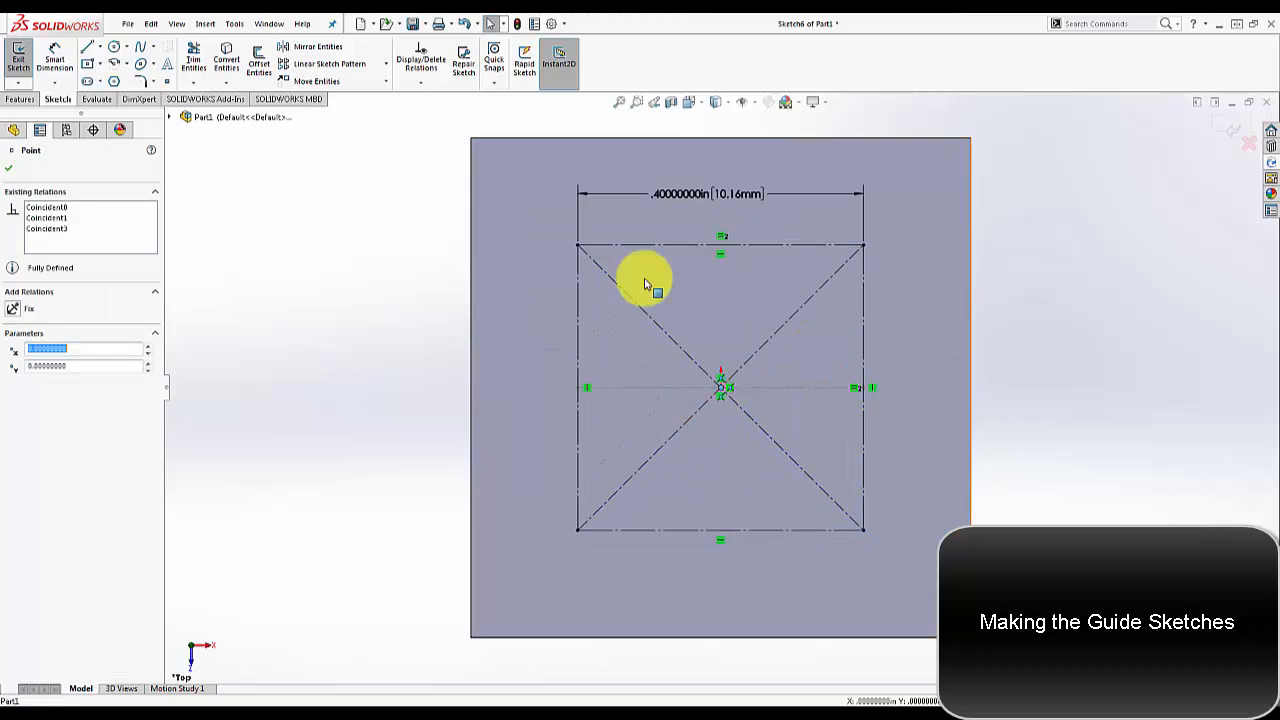
left_click(1240, 307)
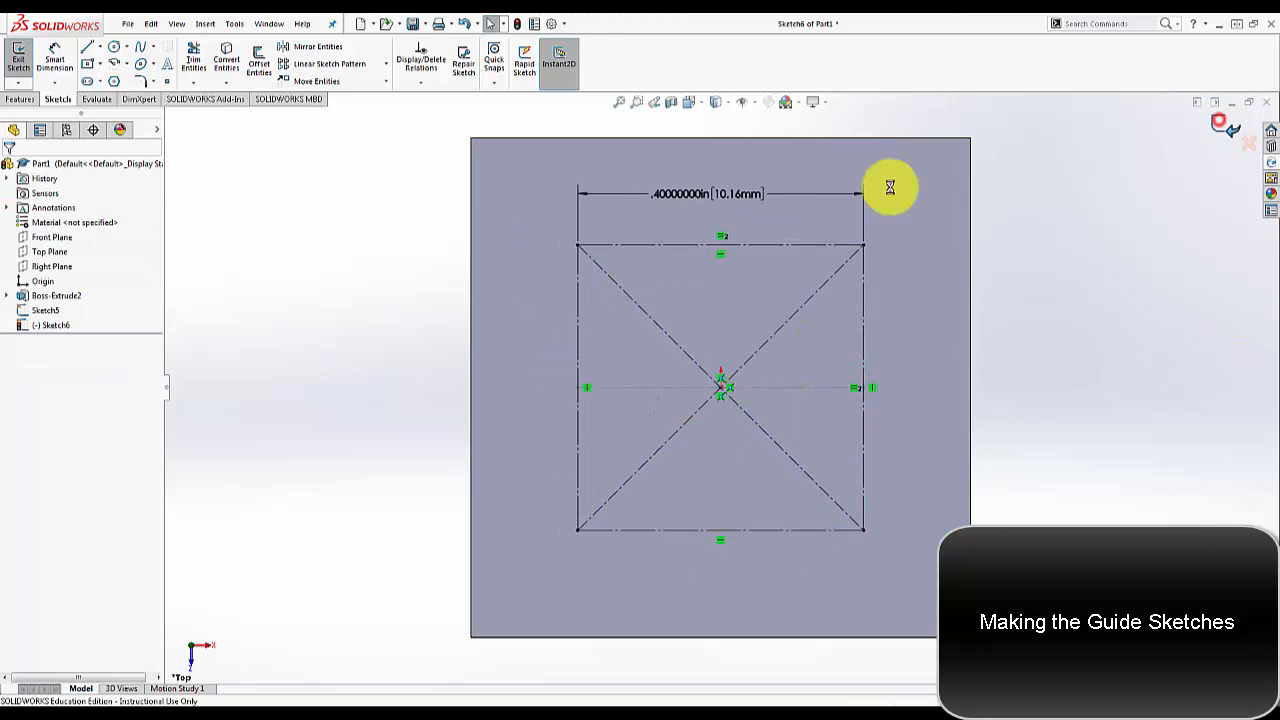
- Orient the view normal to the Right Plane and start a sketch on that plane
left_click(40, 266)
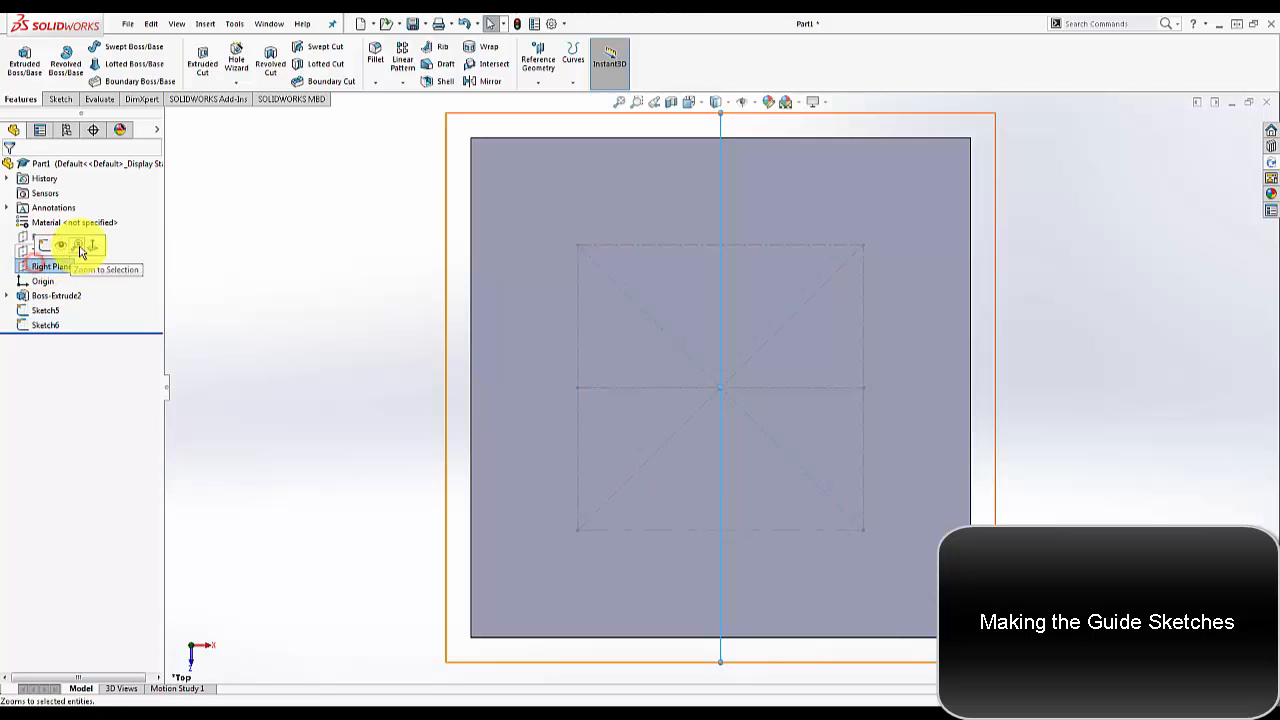
left_click(90, 247)
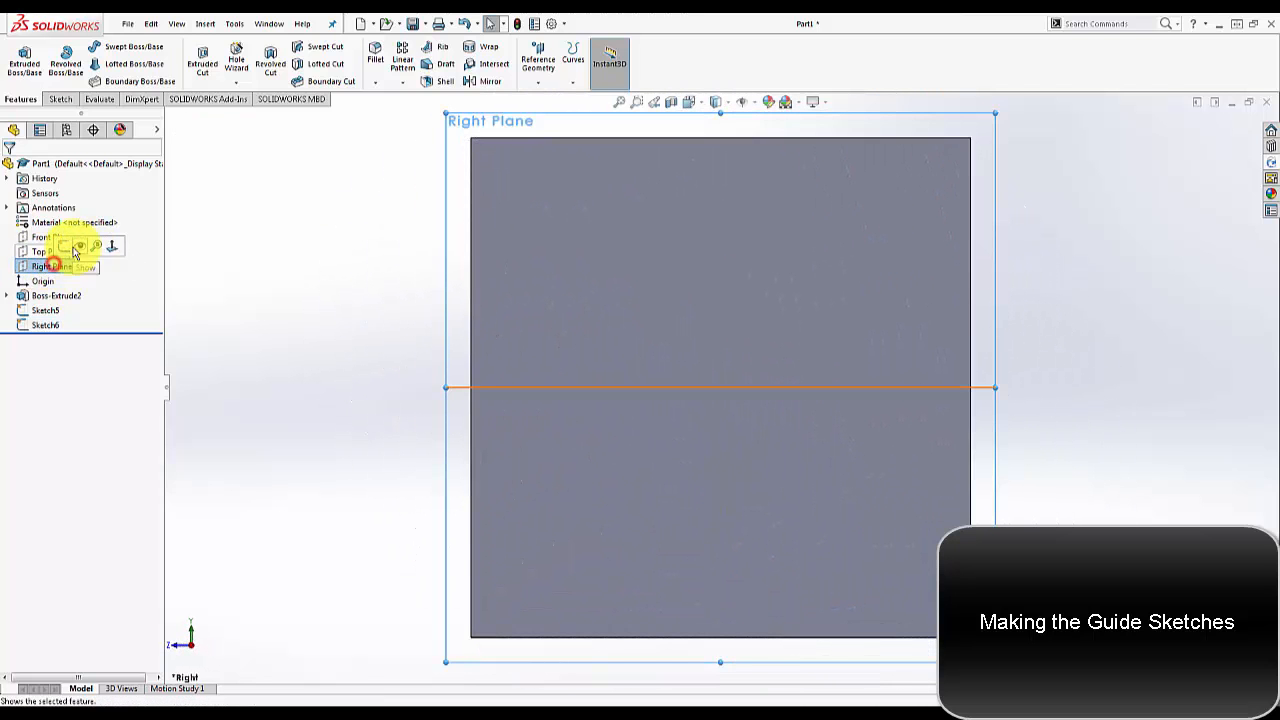
left_click(62, 249)
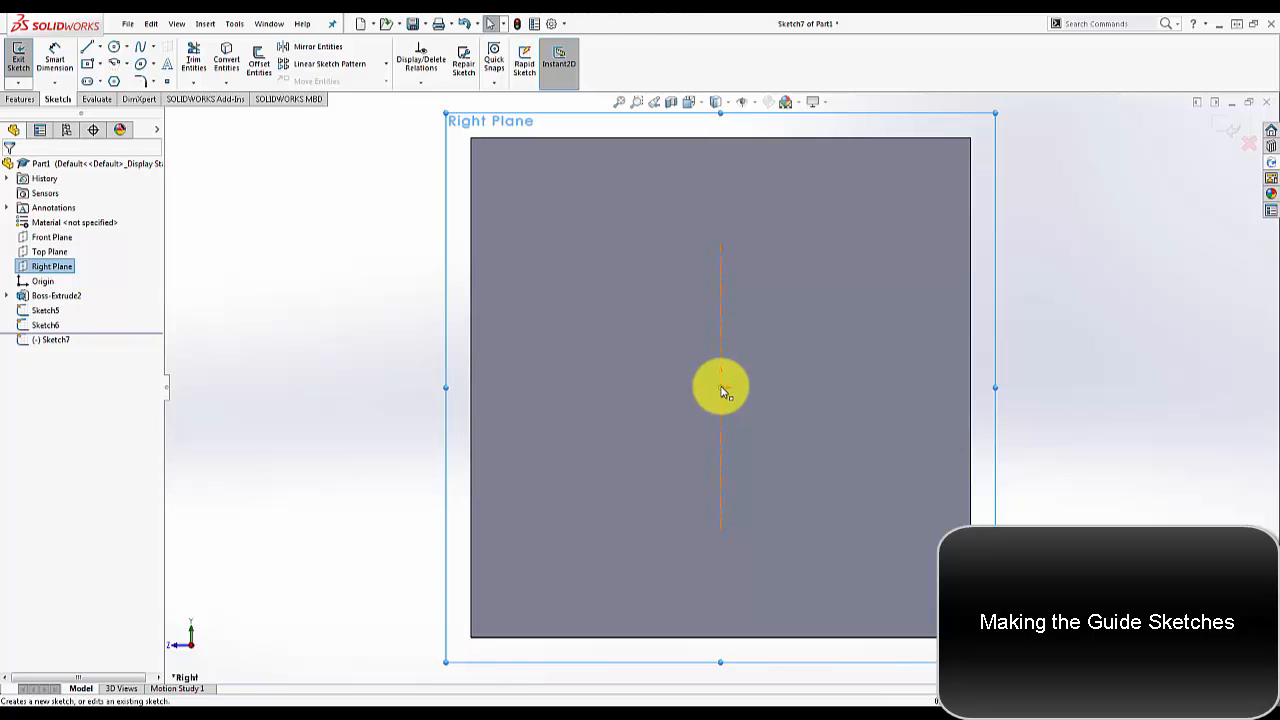
left_click(739, 397)
- Paste the copied construction square into the Right Plane sketch, place its centre on the origin, and exit the sketch
key("ctrl+v")
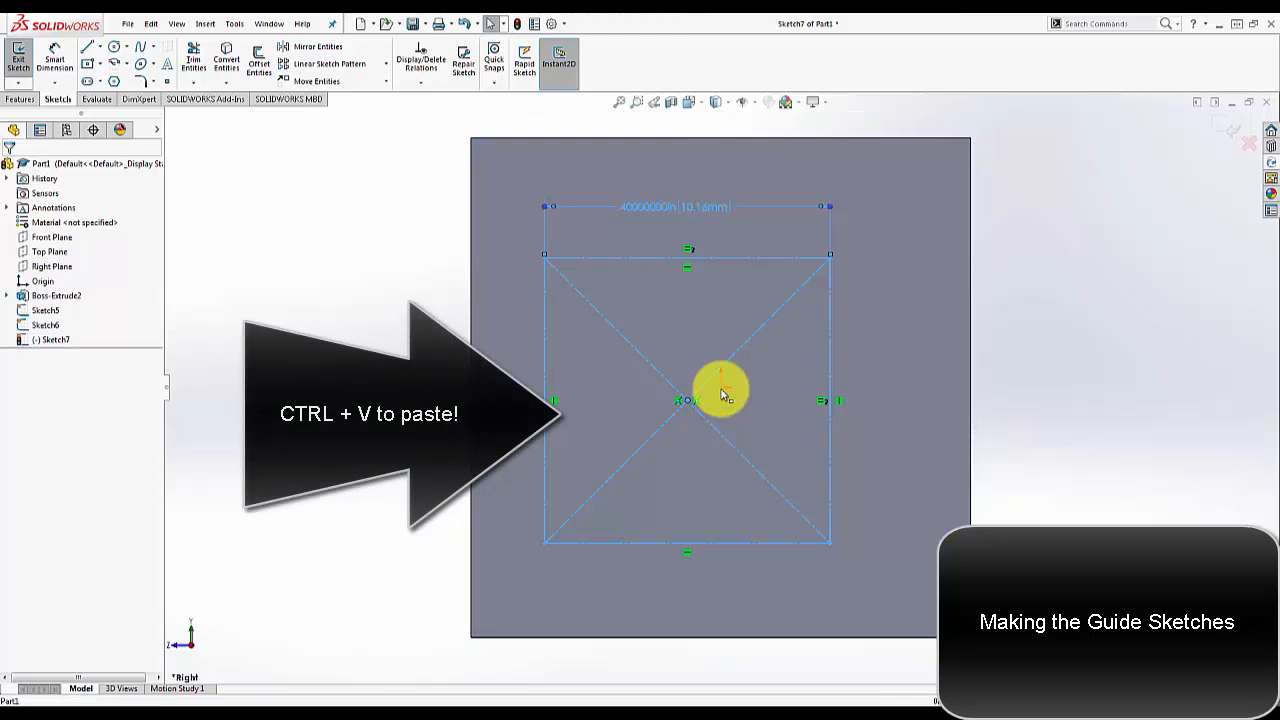
mouse_move(688, 405)
left_mouse_down()
mouse_move(800, 391)
mouse_move(723, 386)
mouse_move(674, 431)
mouse_move(722, 386)
left_mouse_up()
left_click(734, 406)
left_click(1083, 366)
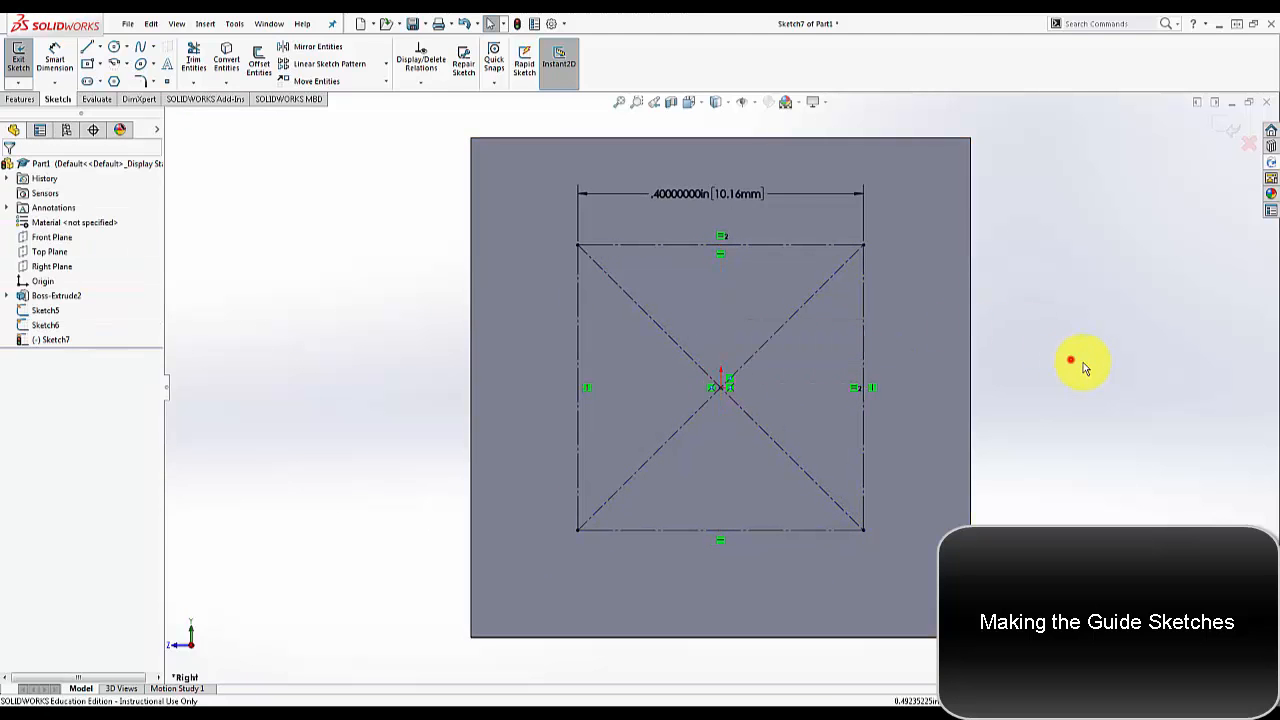
left_click(1213, 130)
mouse_move(1060, 320)
middle_mouse_down()
mouse_move(994, 371)
mouse_move(937, 451)
mouse_move(877, 480)
mouse_move(925, 553)
mouse_move(1014, 500)
mouse_move(1037, 311)
mouse_move(809, 300)
mouse_move(880, 318)
mouse_move(886, 391)
middle_mouse_up()
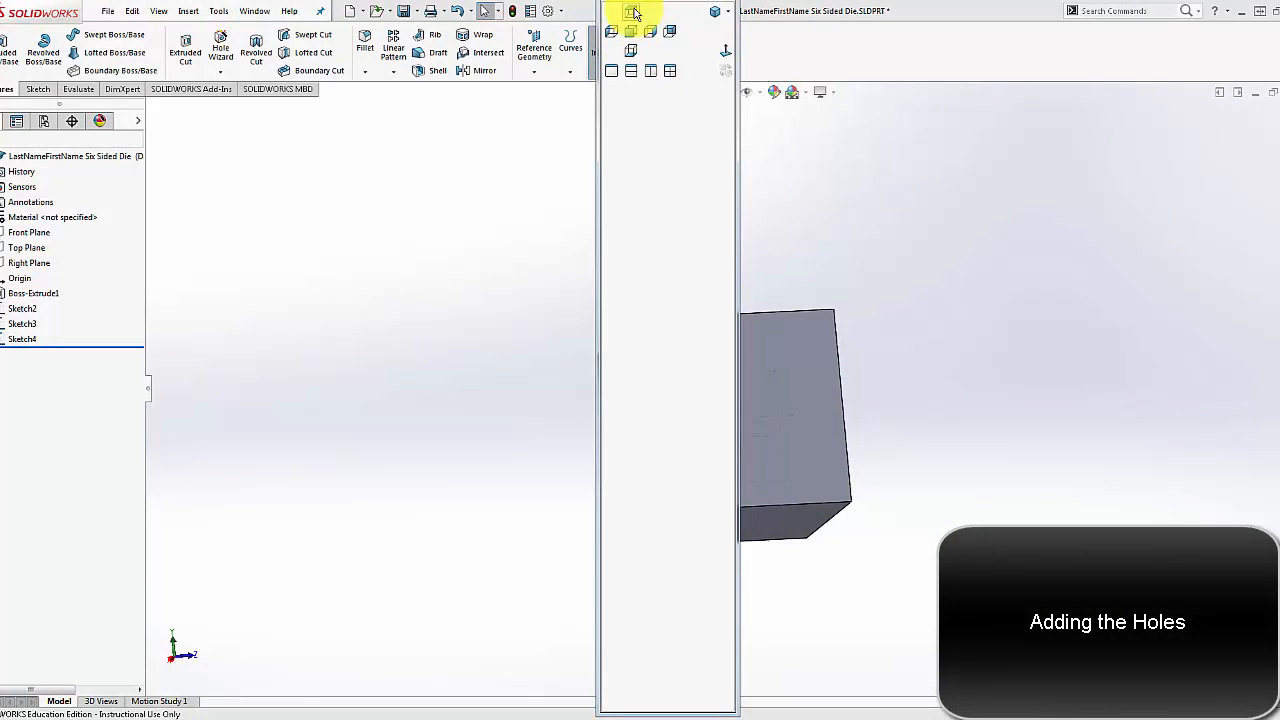
- Orient the die to the Top view
left_click(632, 12)
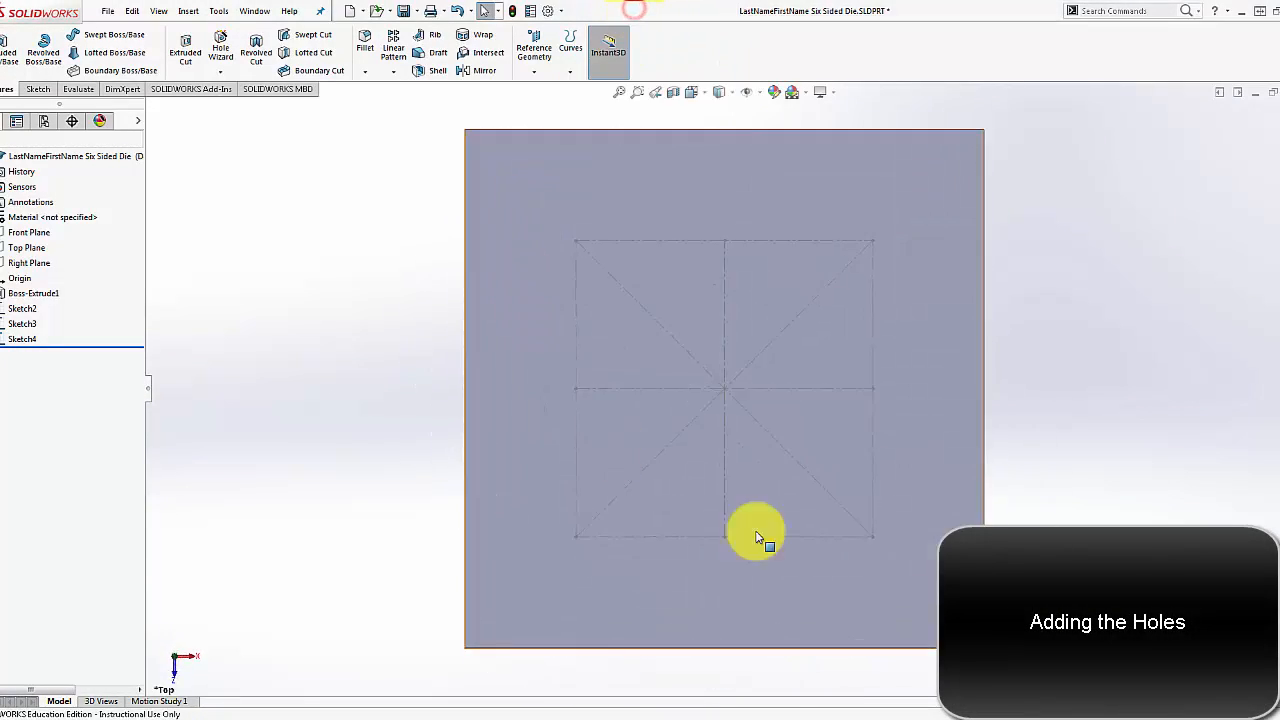
left_click(691, 92)
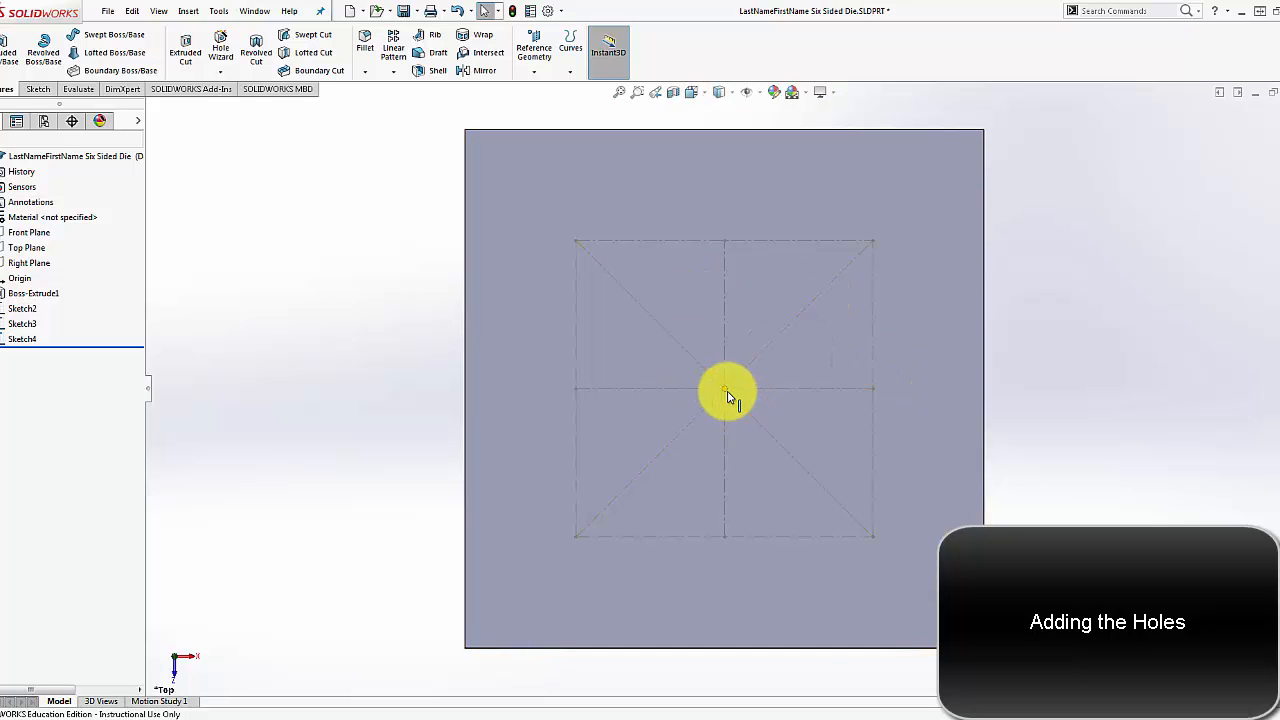
left_click(216, 44)
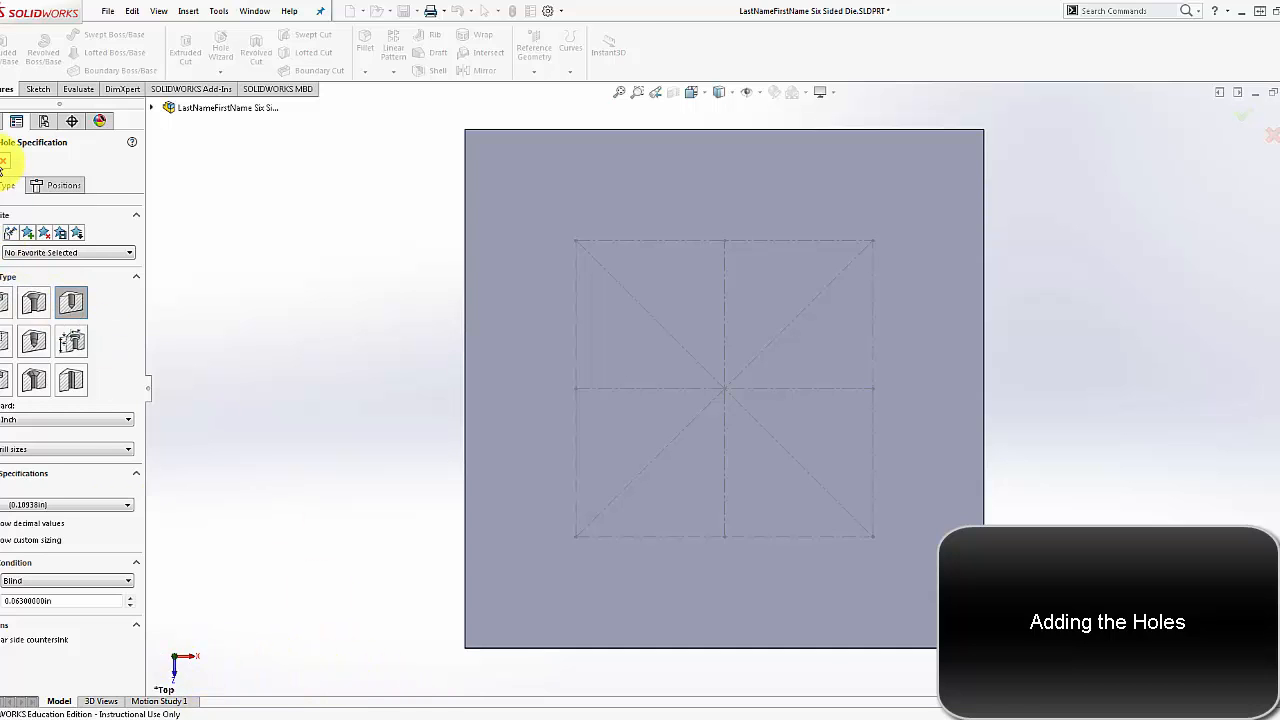
left_click(5, 162)
- Open the Six Sided Die drawing, examine the hole callout and pip positions, and return to the maximized die part
mouse_move(214, 715)
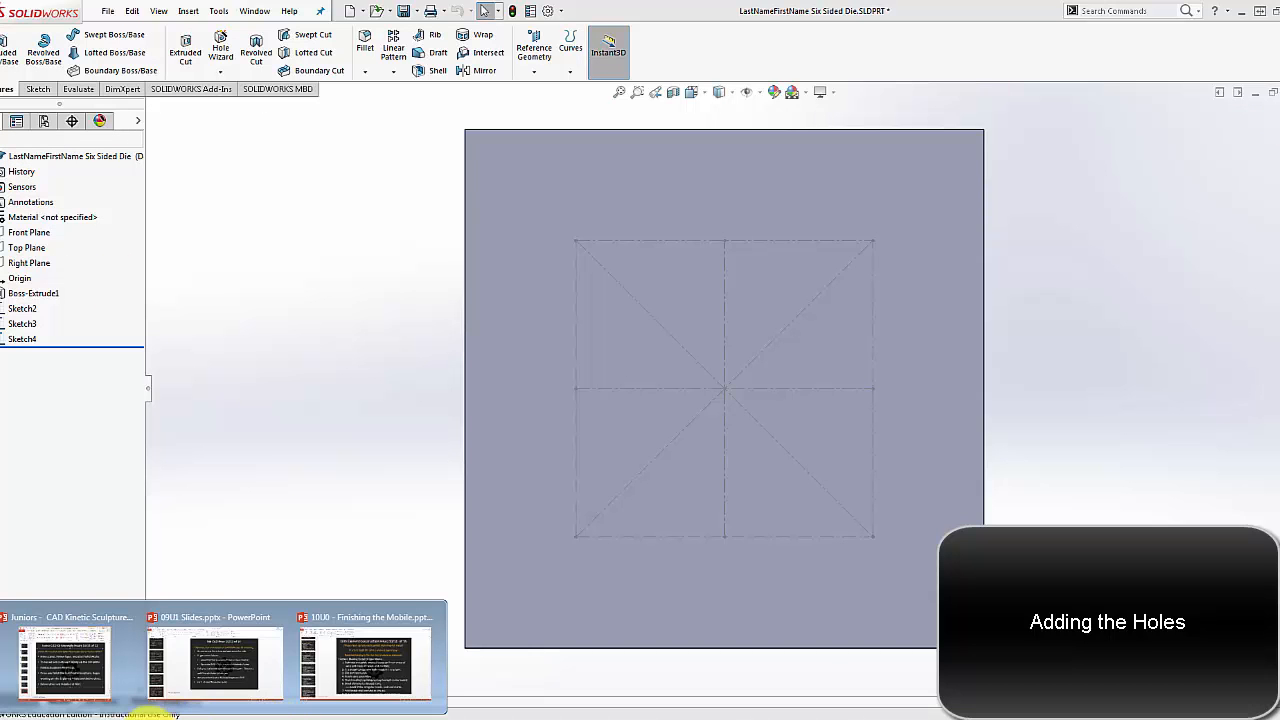
mouse_move(82, 712)
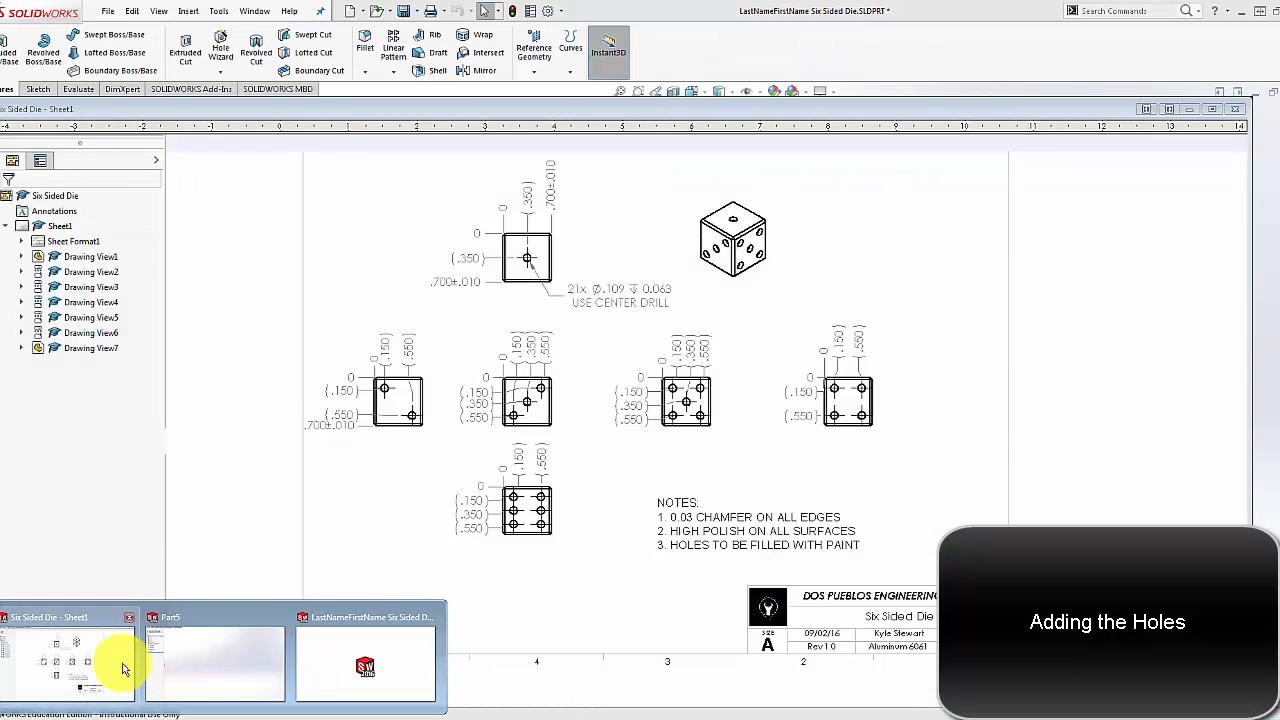
left_click(122, 668)
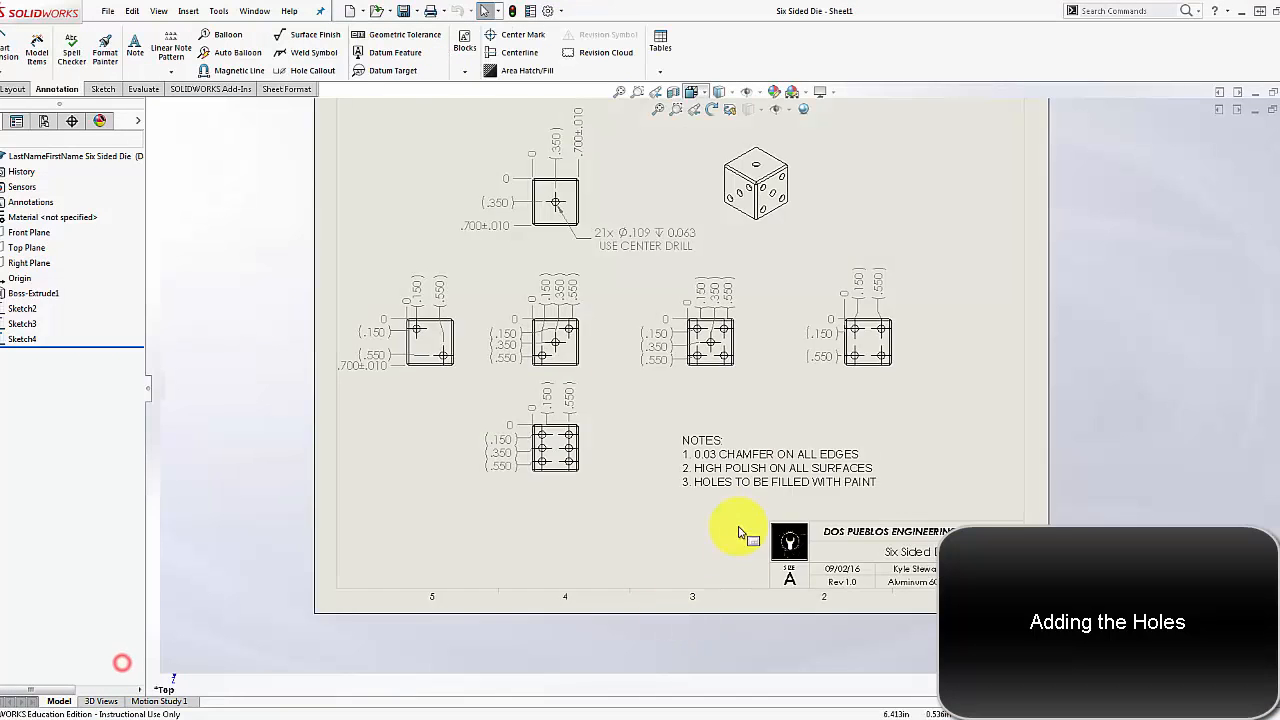
scroll(592, 265, "down", 2)
scroll(740, 260, "up", 2)
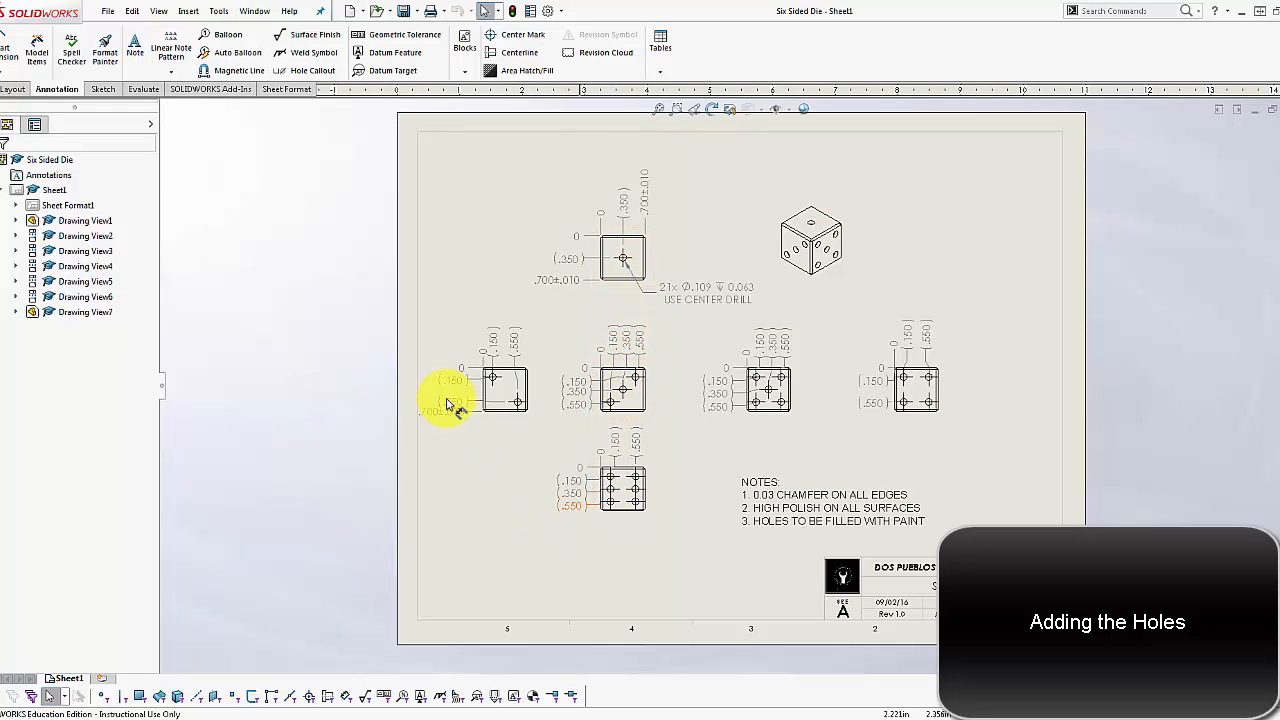
scroll(708, 300, "down", 2)
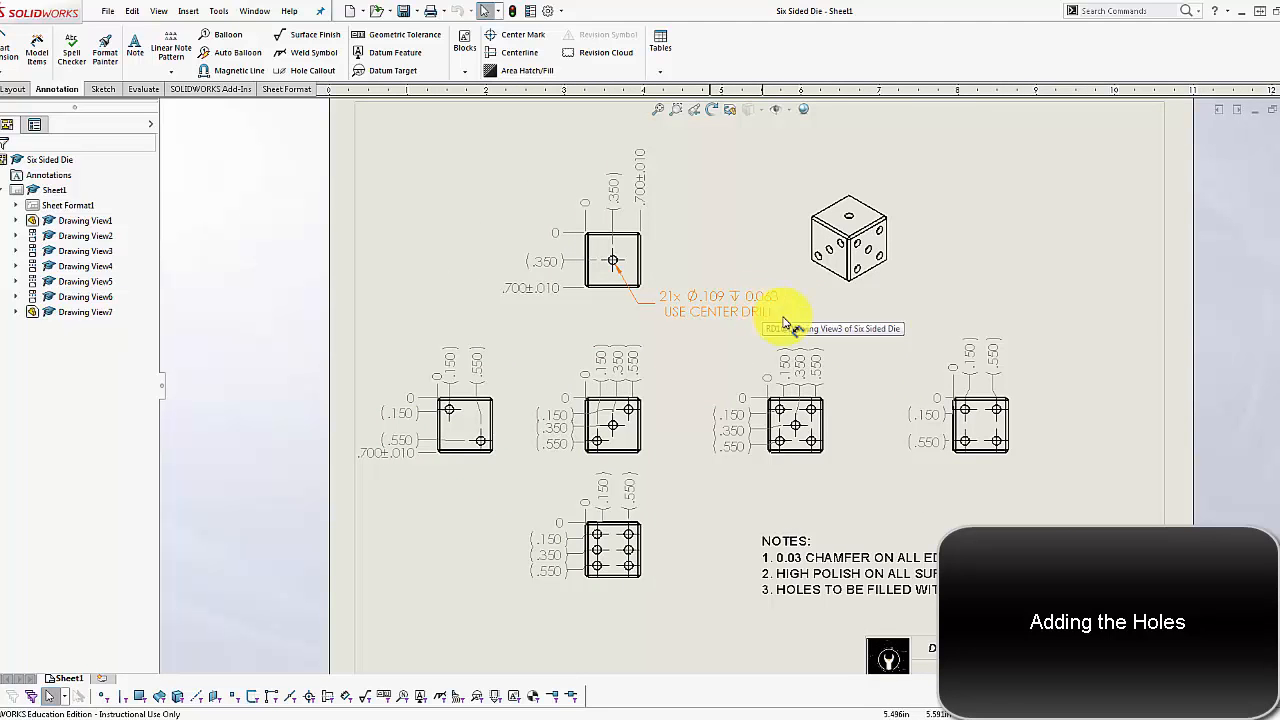
left_click(1270, 109)
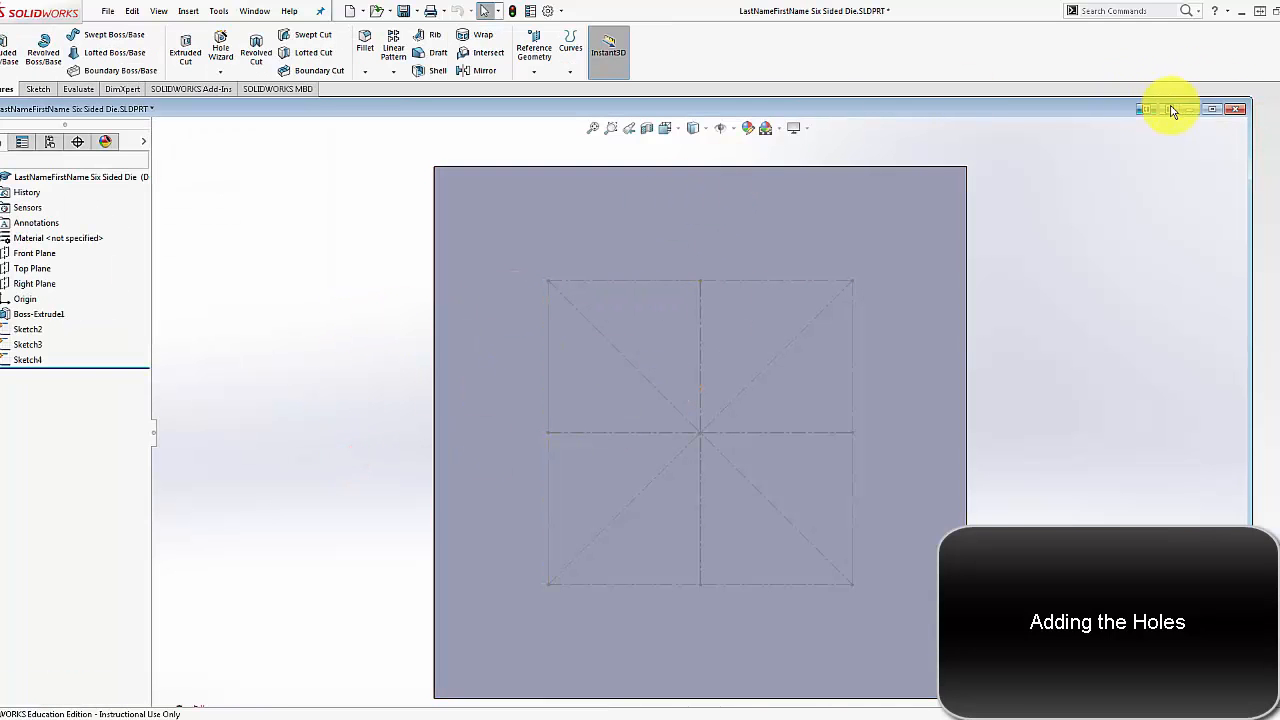
left_click(1211, 111)
- Set up a Hole Wizard hole using drill sizes, with a 0.10938 in diameter and a Blind end condition
left_click(220, 49)
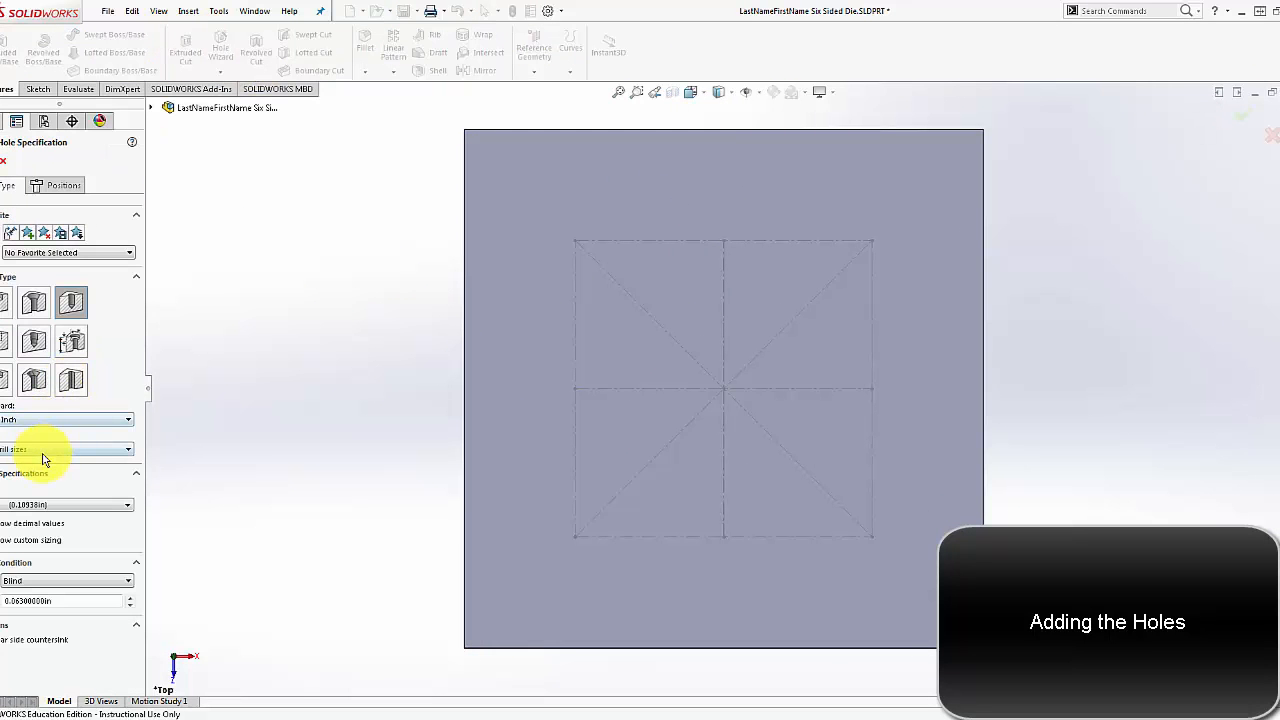
left_click(43, 455)
left_click(6, 462)
left_click(8, 505)
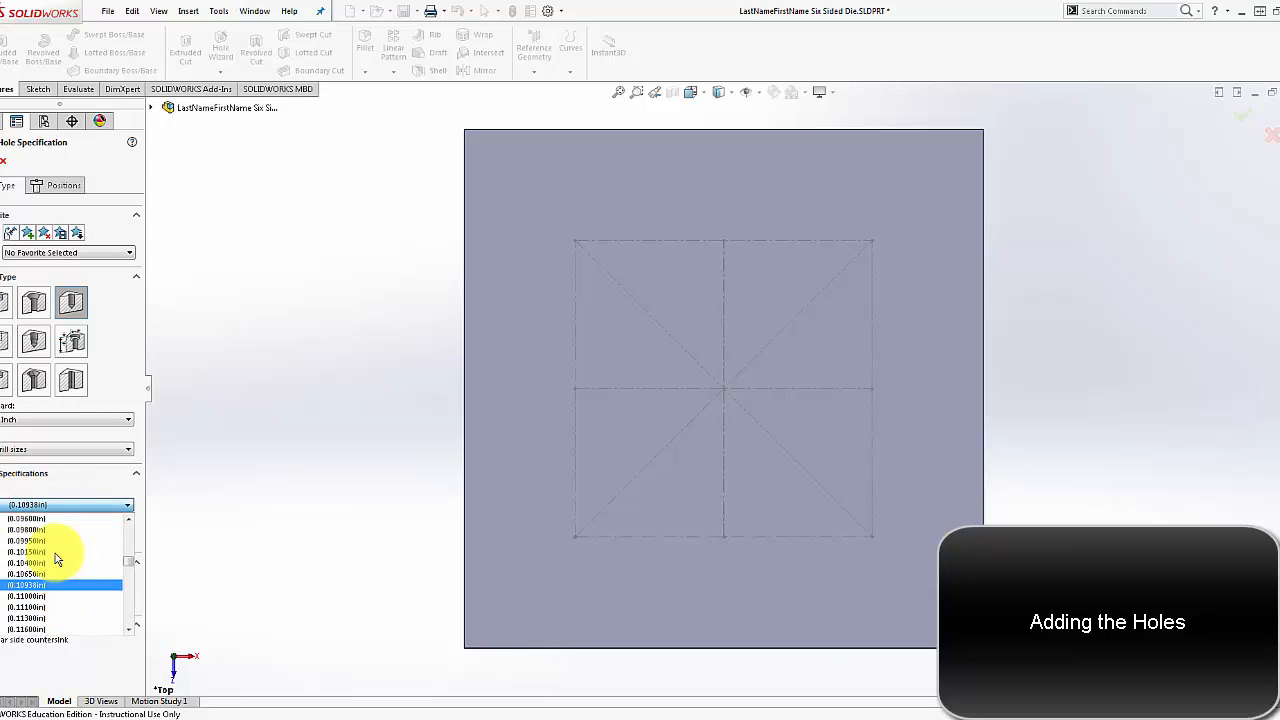
scroll(45, 585, "up", 1)
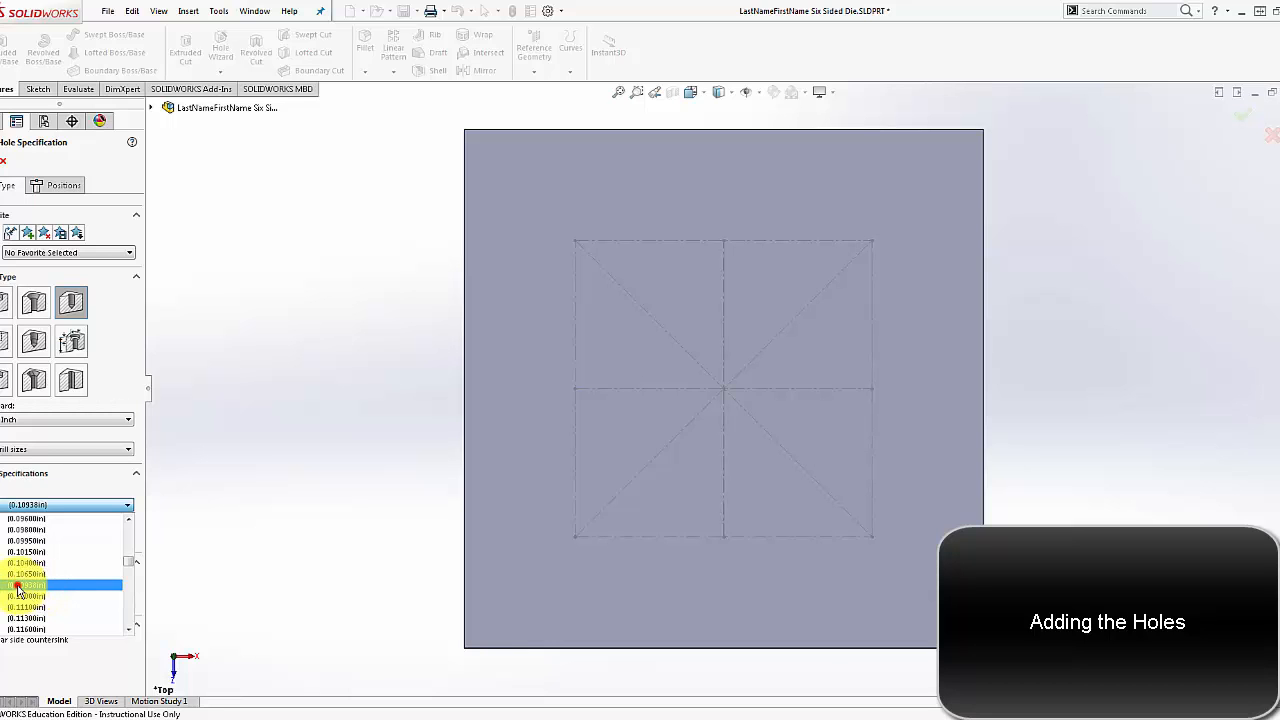
left_click(18, 588)
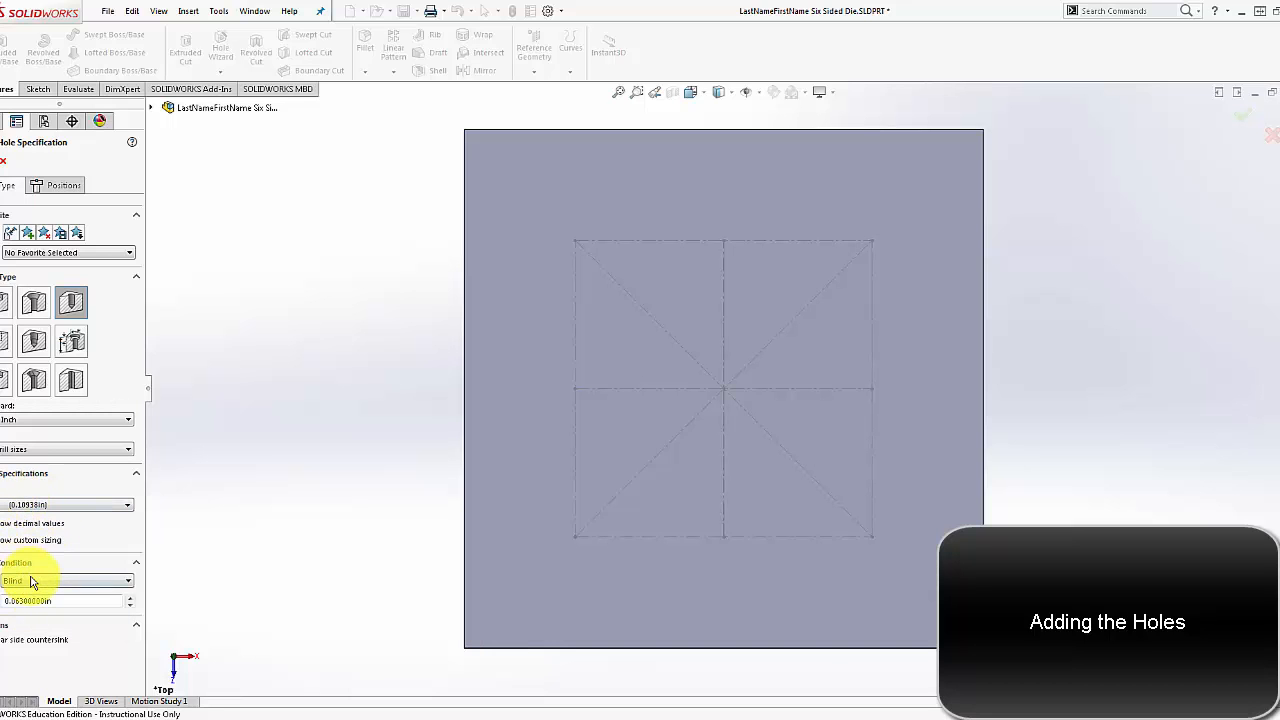
left_click(31, 582)
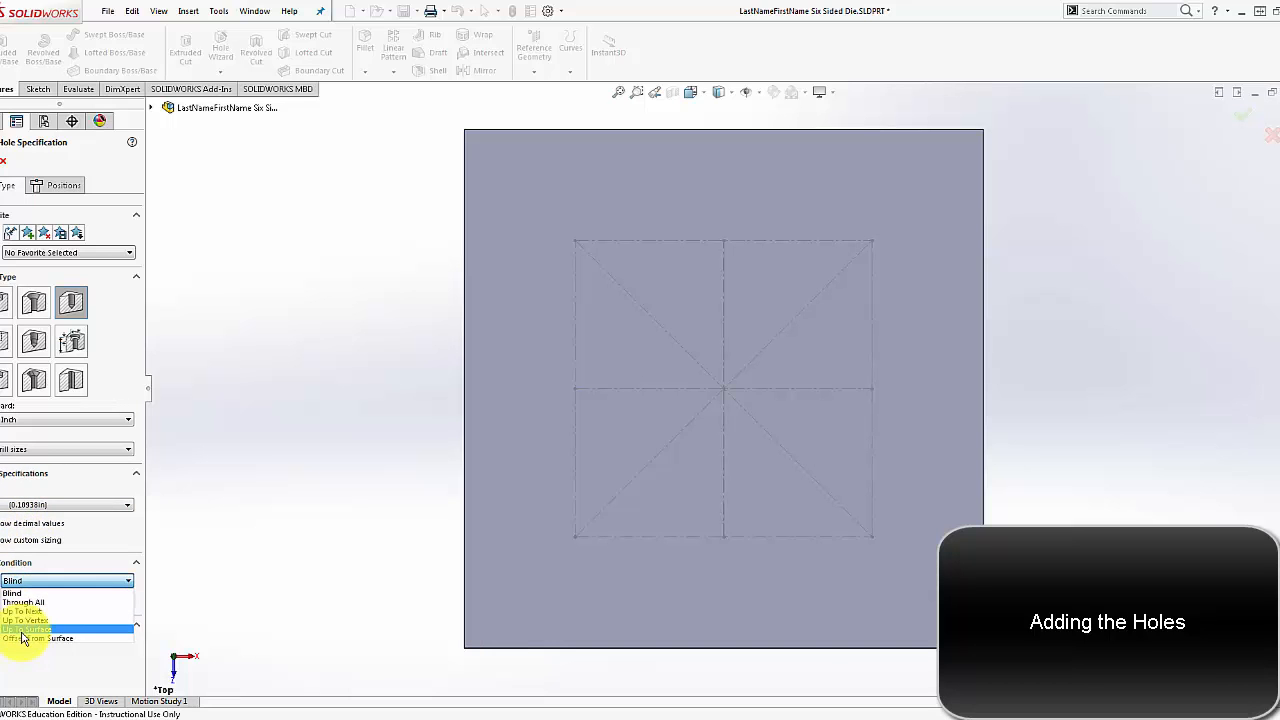
left_click(27, 602)
left_click(39, 582)
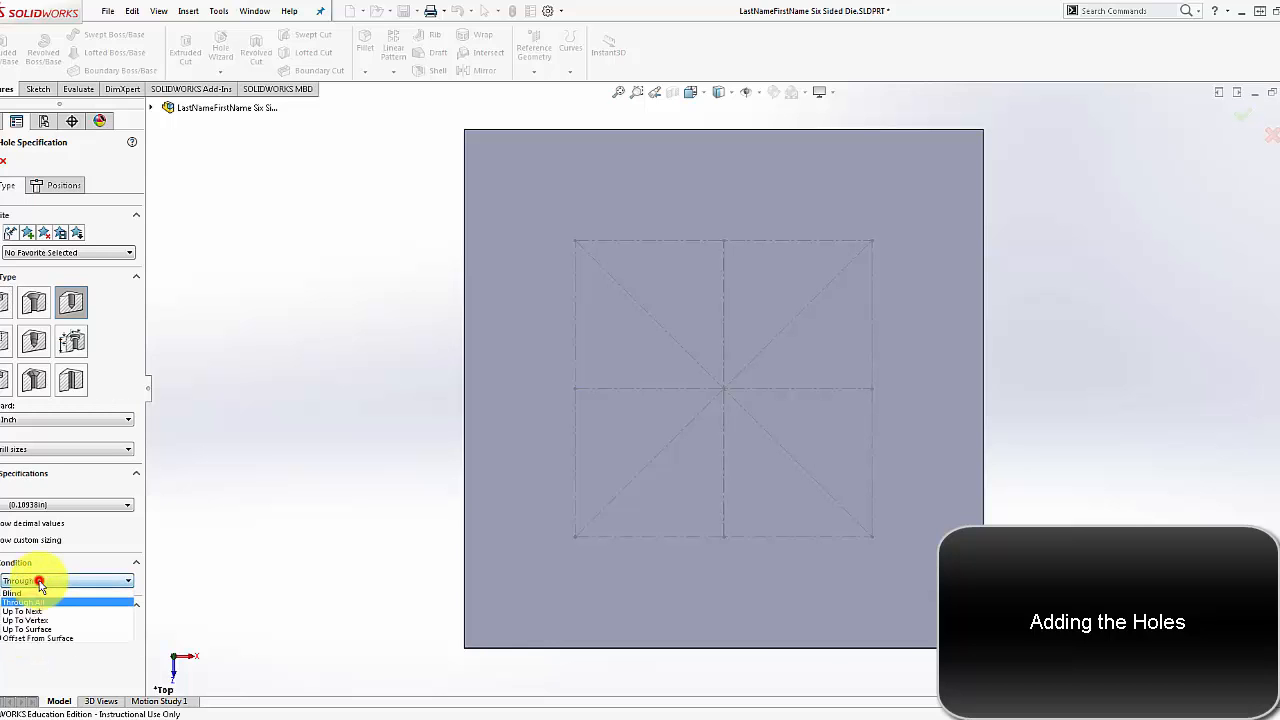
left_click(40, 593)
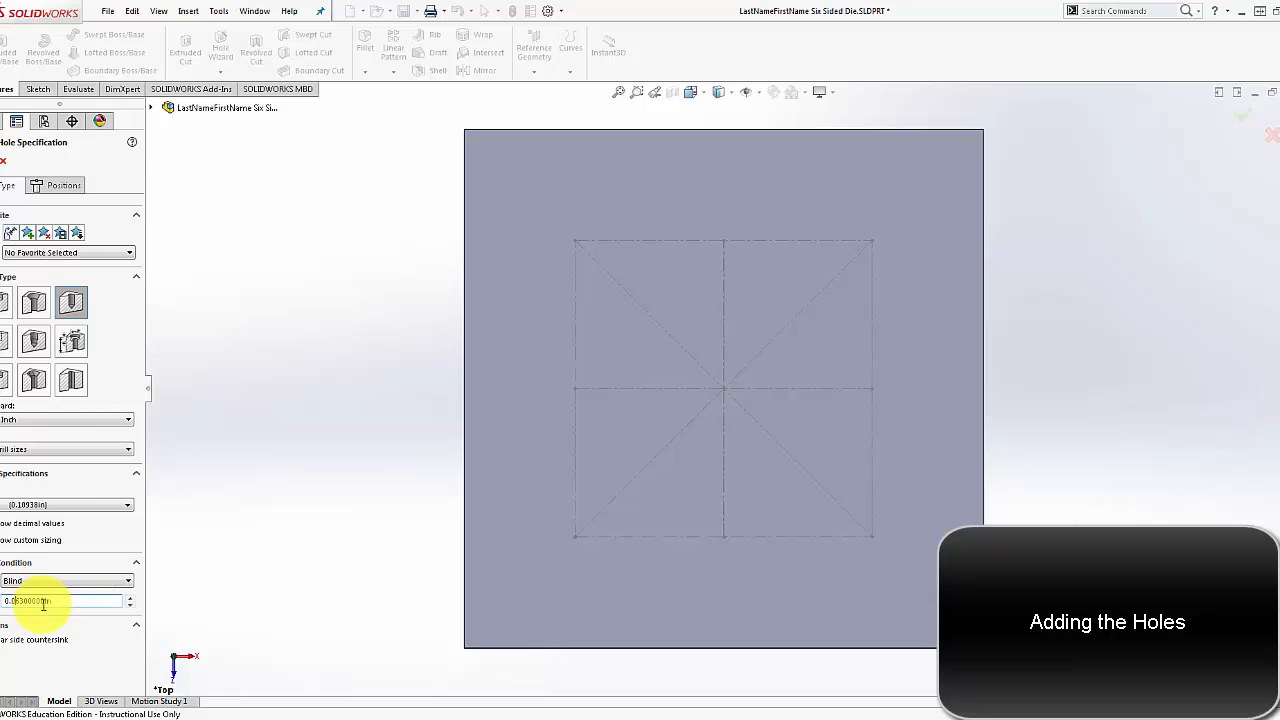
- Position a single hole on the die's top face at the centre of the construction square and finish the feature
left_click(72, 188)
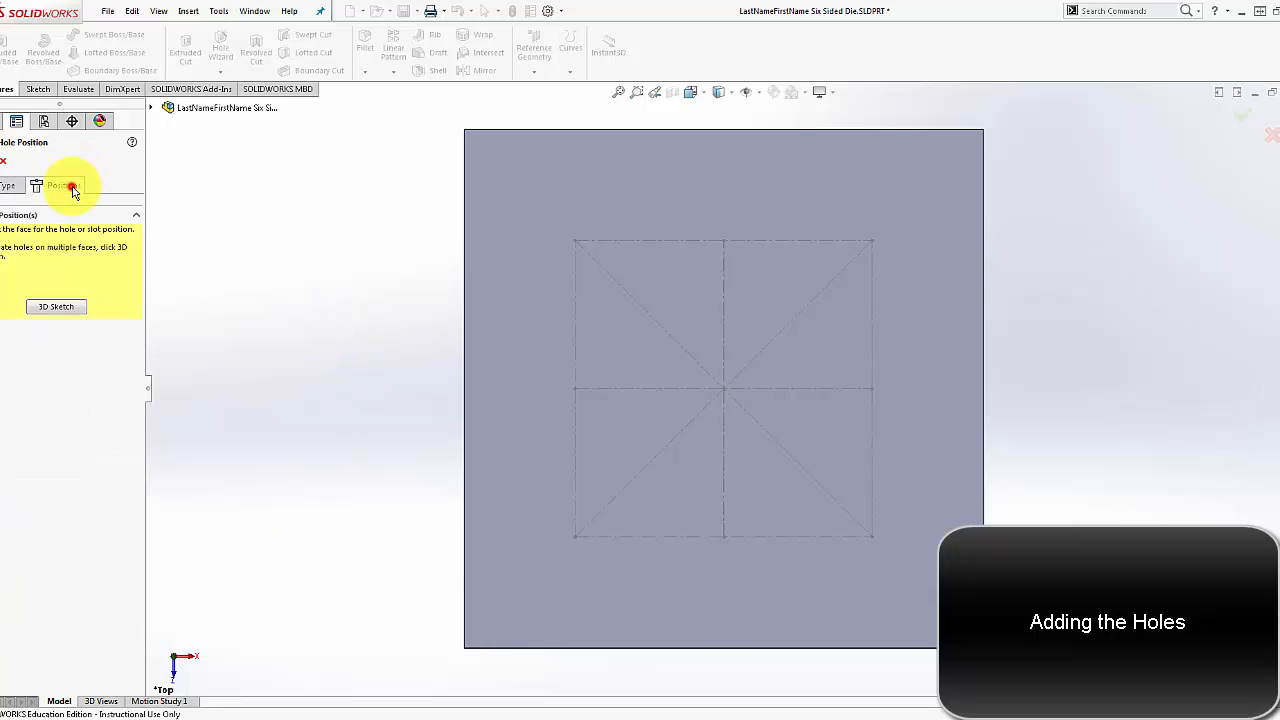
left_click(612, 172)
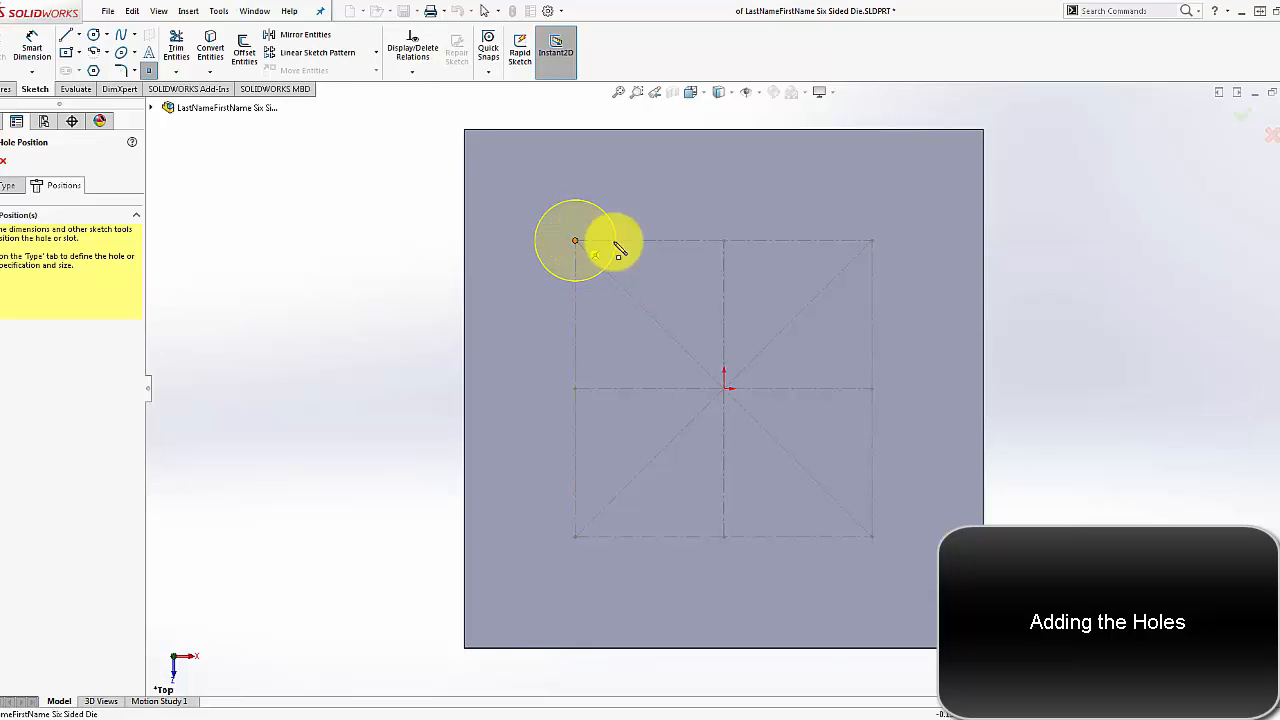
left_click(724, 240)
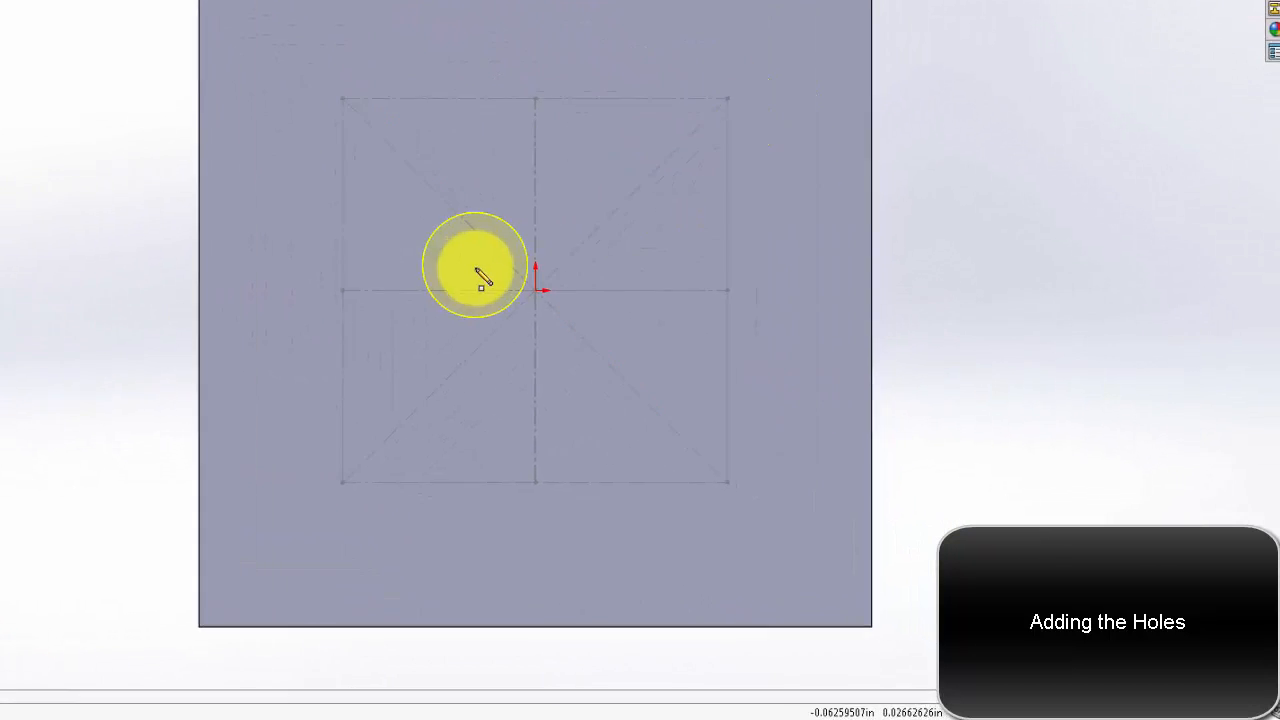
left_click(441, 243)
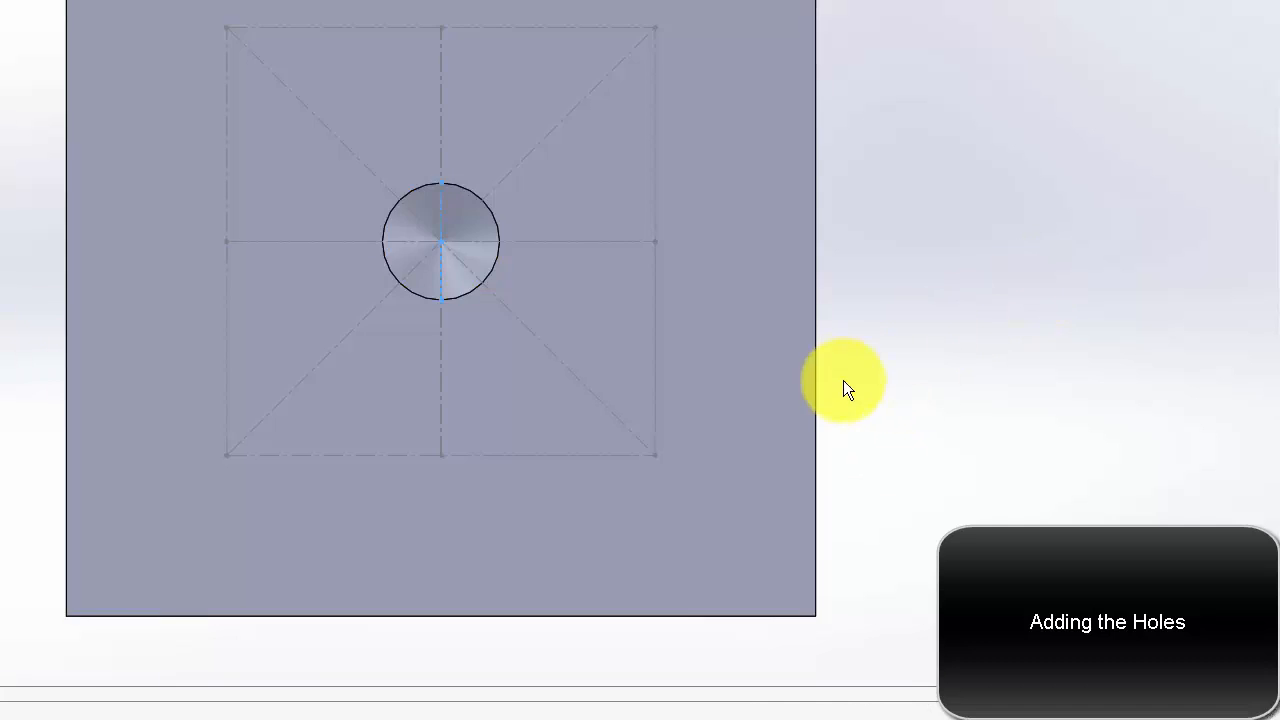
- Orient the die to the Bottom view
middle_click_drag(843, 380, 808, 245)
scroll(806, 244, "up", 1)
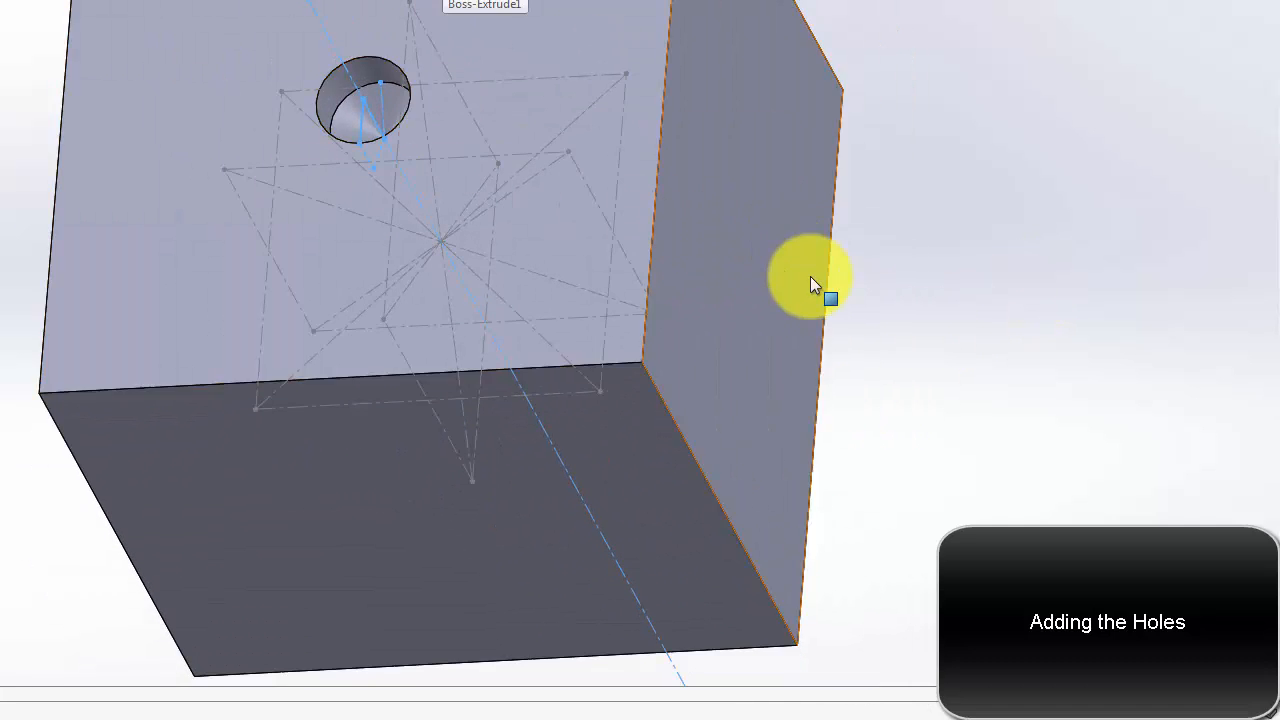
scroll(810, 272, "up", 4)
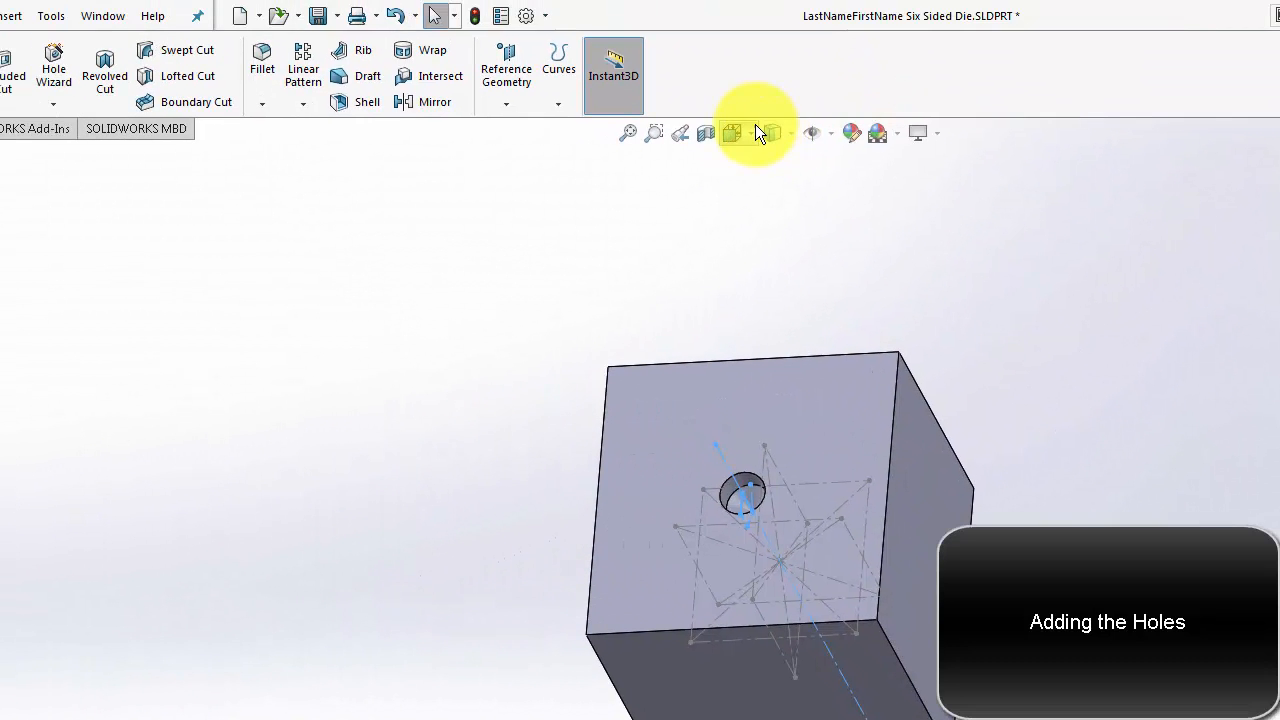
left_click(783, 139)
left_click(733, 131)
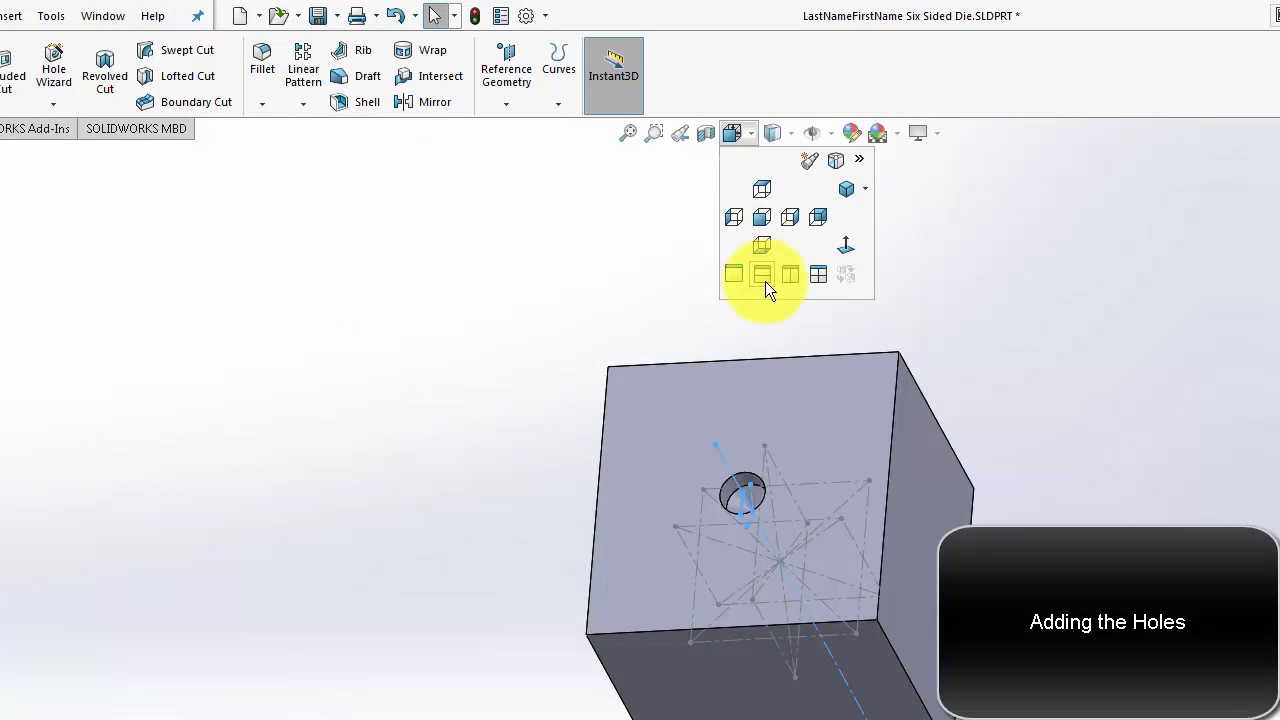
left_click(755, 252)
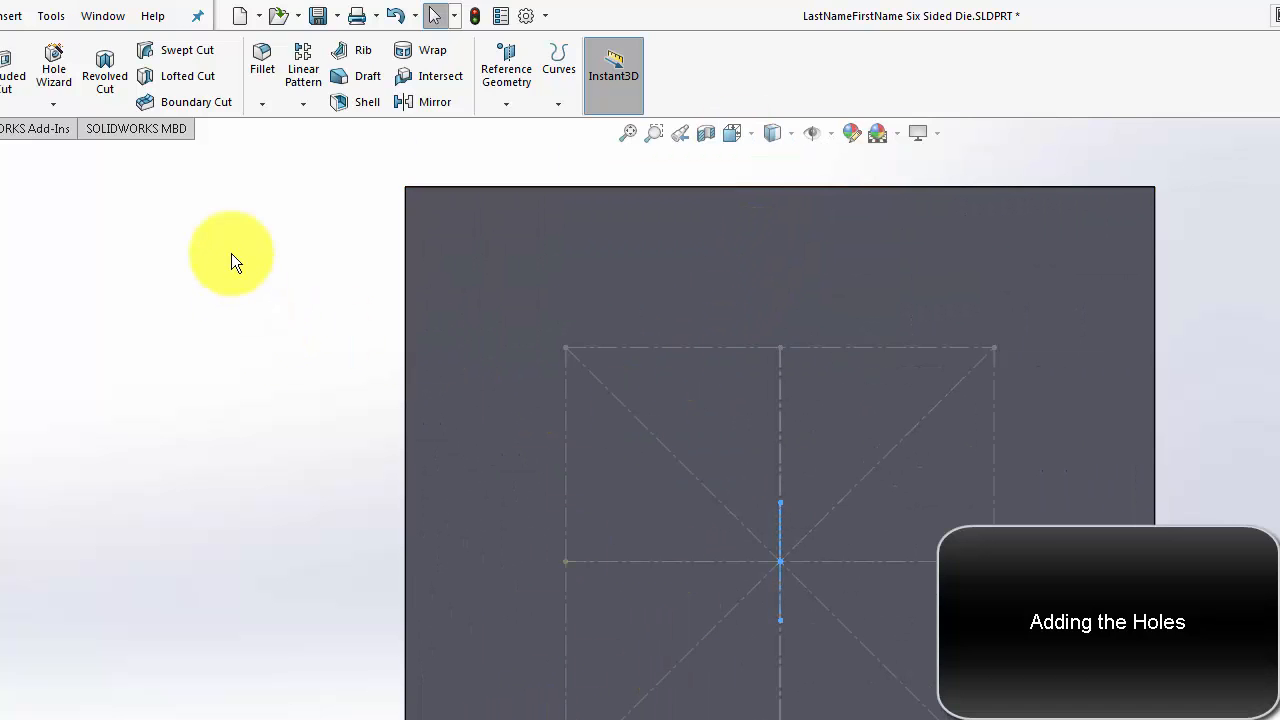
- Start another Hole Wizard hole on the bottom face and place six hole points along two opposite sides of the construction square
left_click(55, 63)
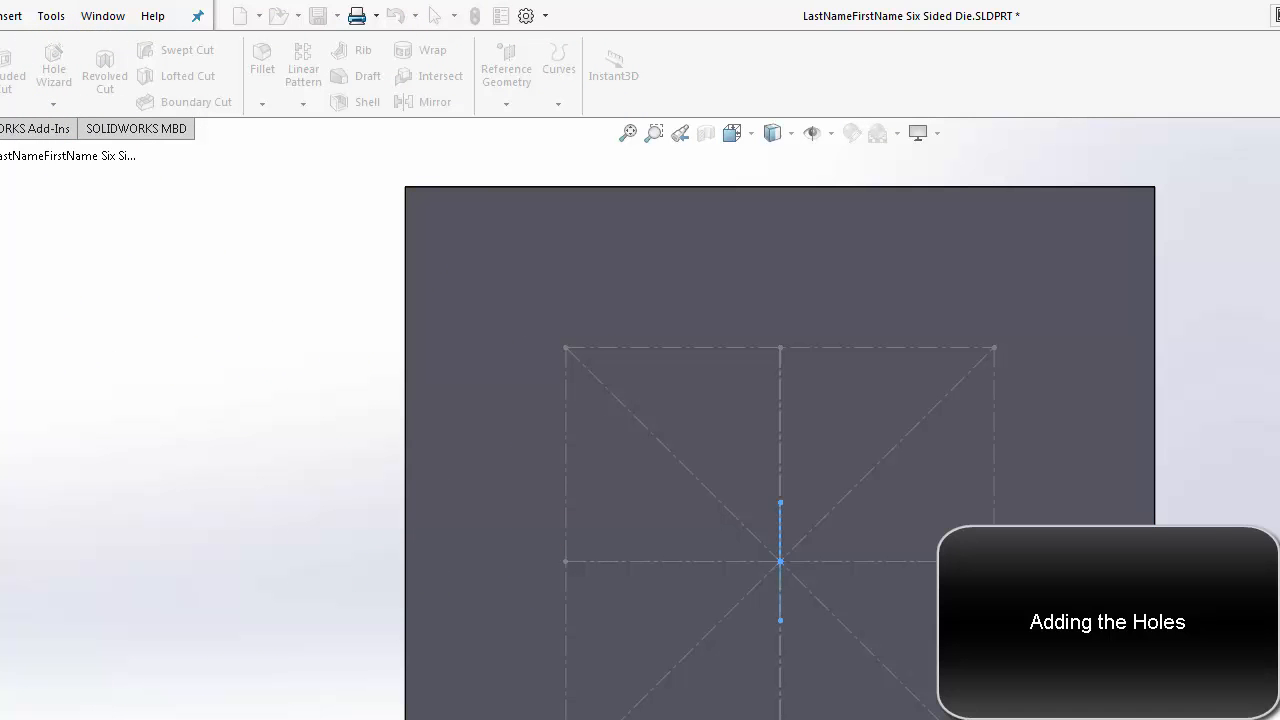
left_click(56, 183)
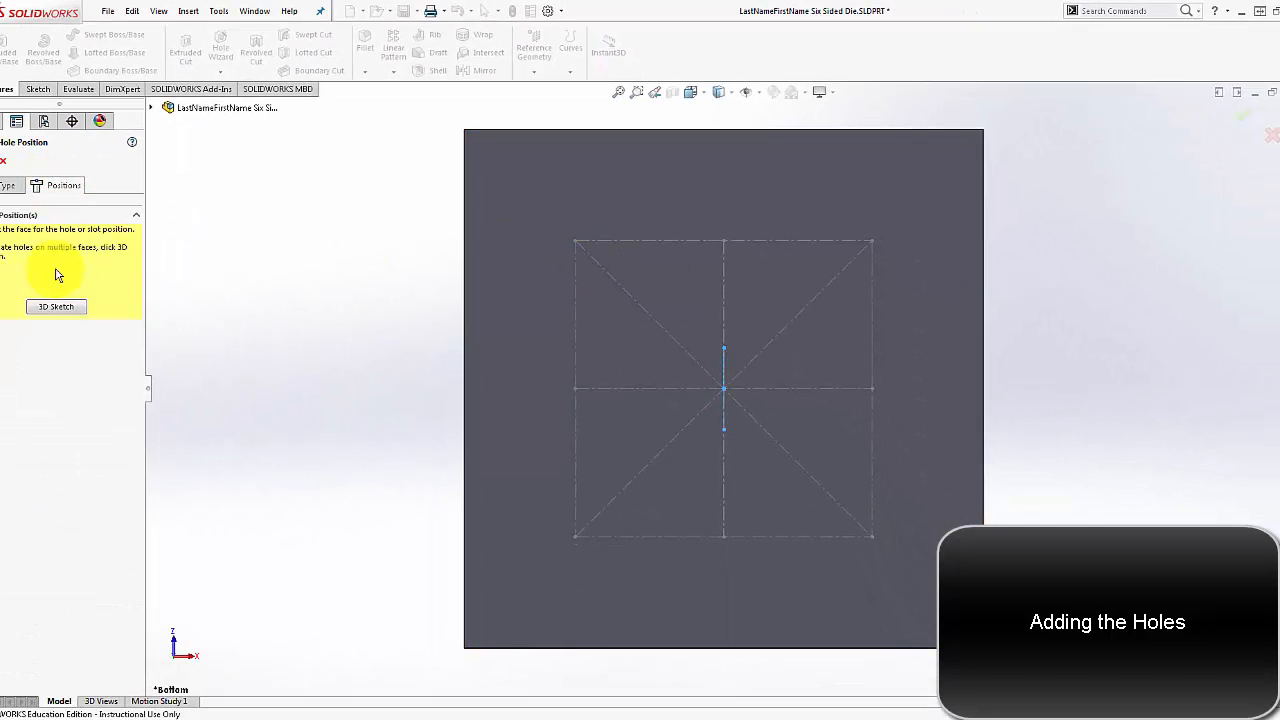
left_click(534, 235)
left_click(575, 240)
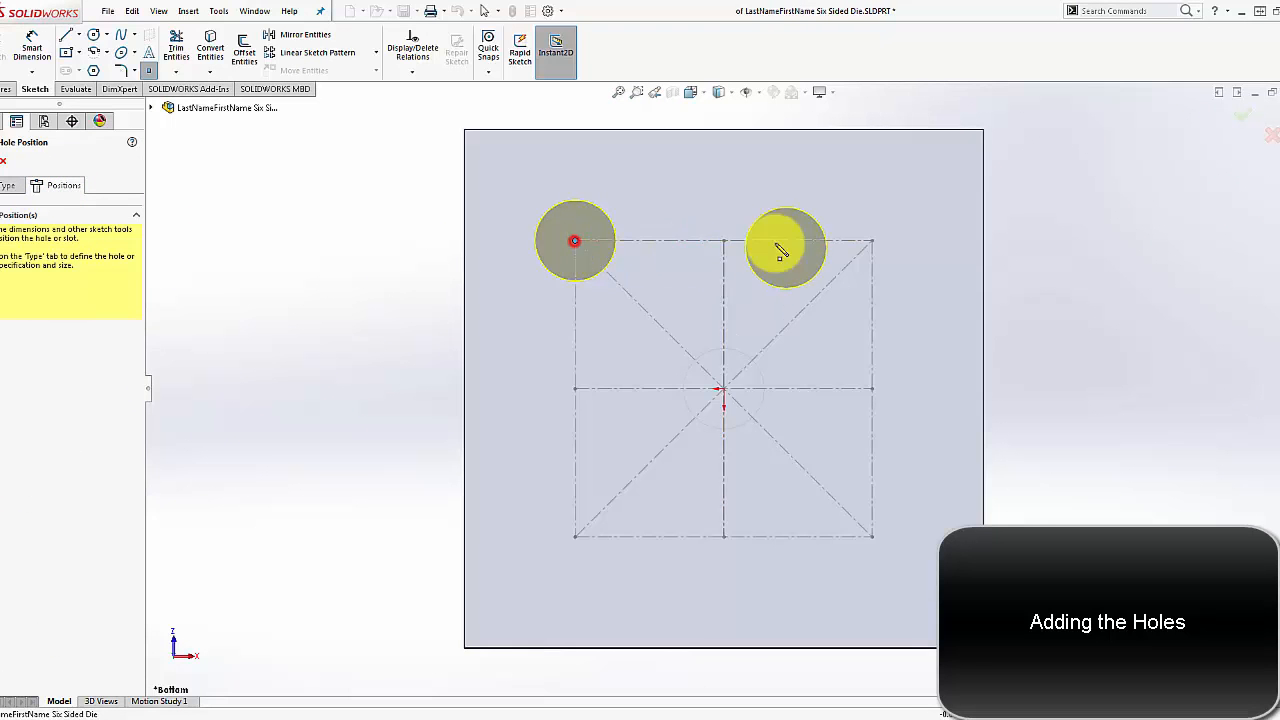
left_click(579, 398)
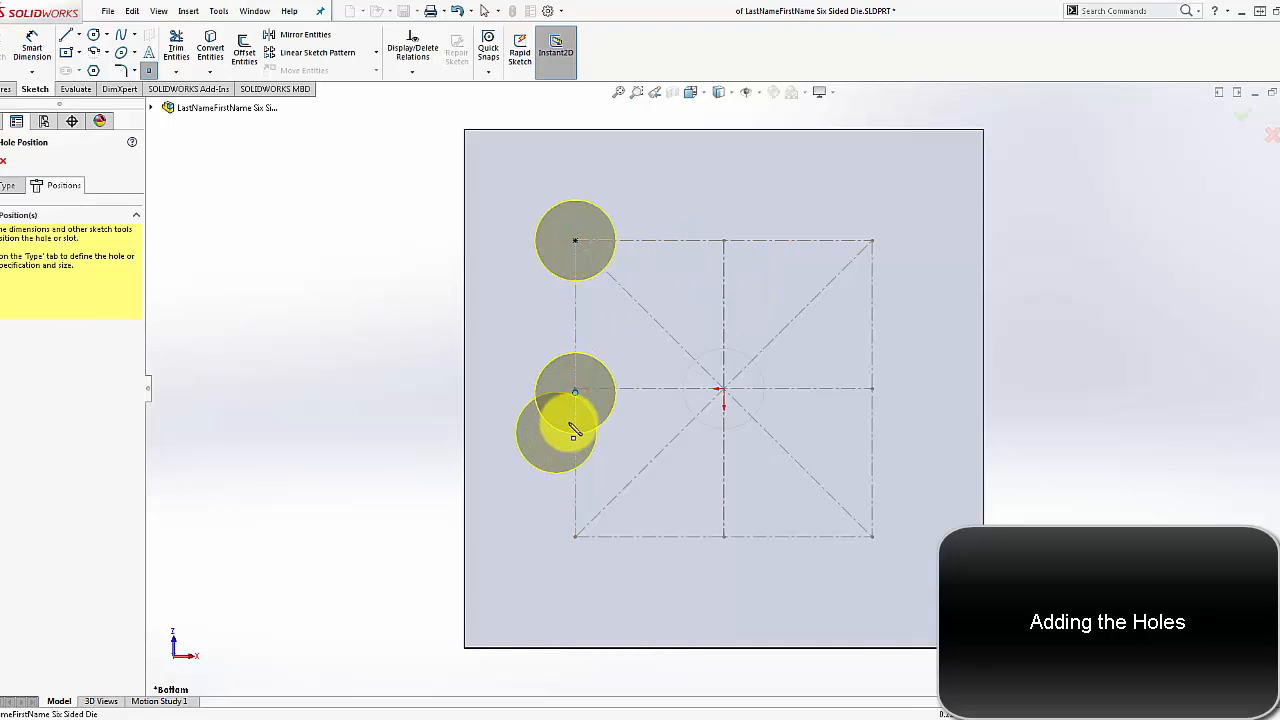
left_click(576, 538)
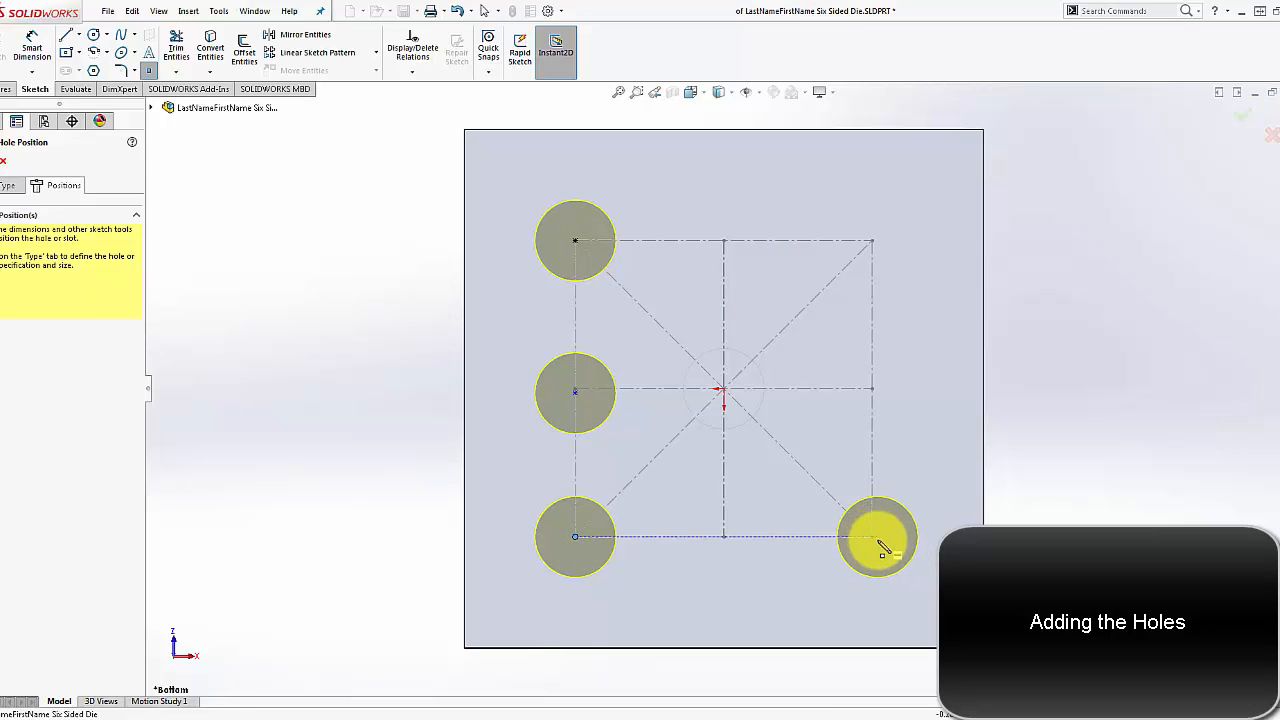
left_click(872, 536)
left_click(872, 388)
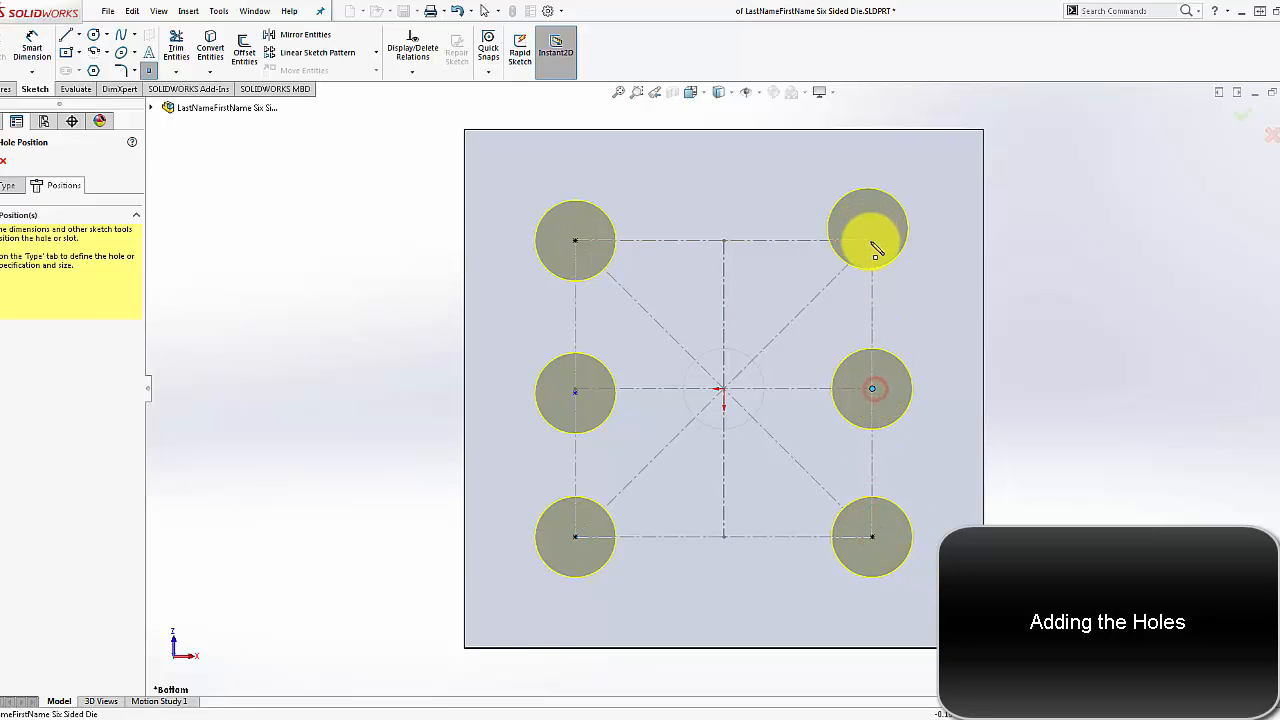
left_click(872, 240)
left_click(629, 330)
key("ctrl+z")
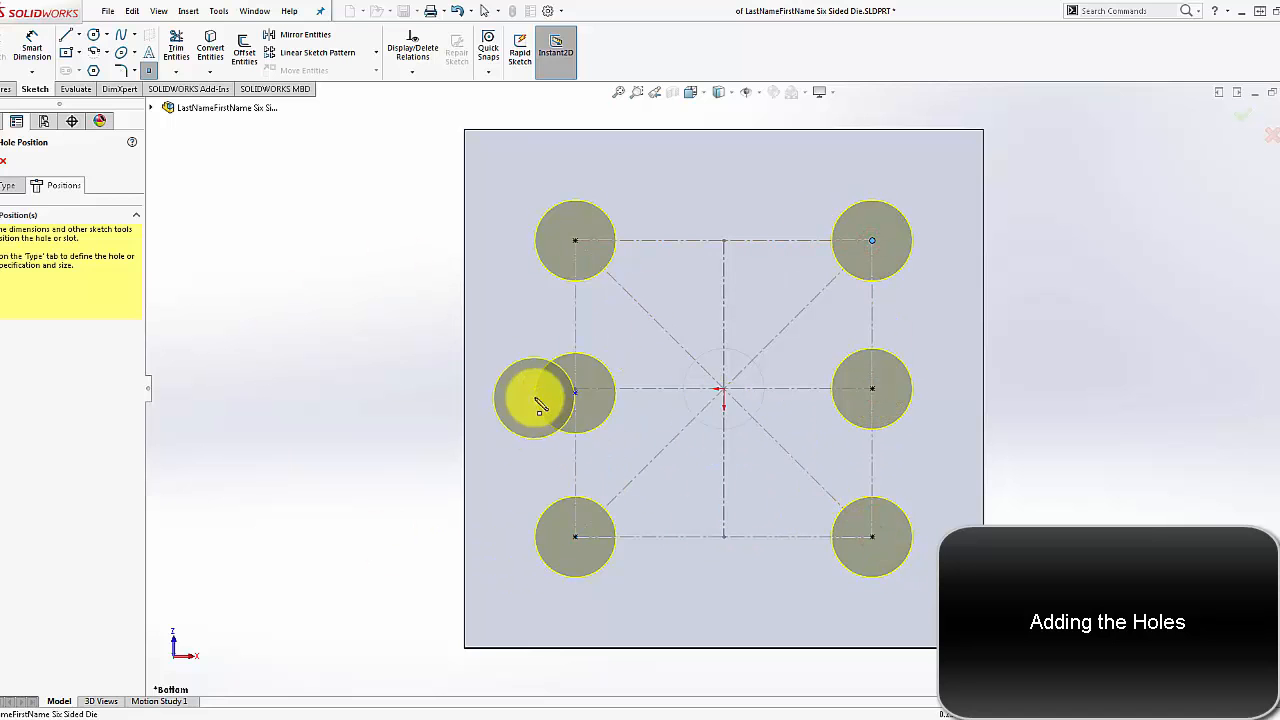
key("Escape")
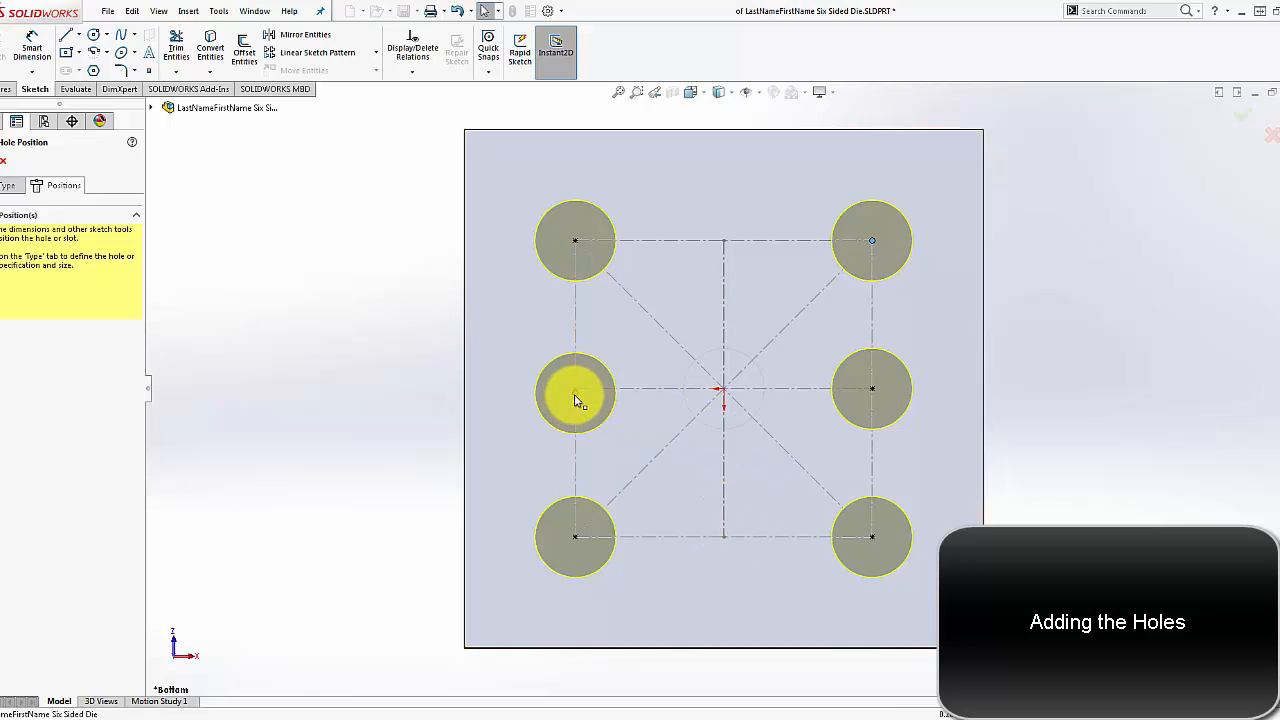
- Constrain the off-centre middle hole's point to the midpoint of the construction square's left side
mouse_move(575, 393)
left_mouse_down()
mouse_move(534, 422)
mouse_move(541, 388)
mouse_move(575, 389)
left_mouse_up()
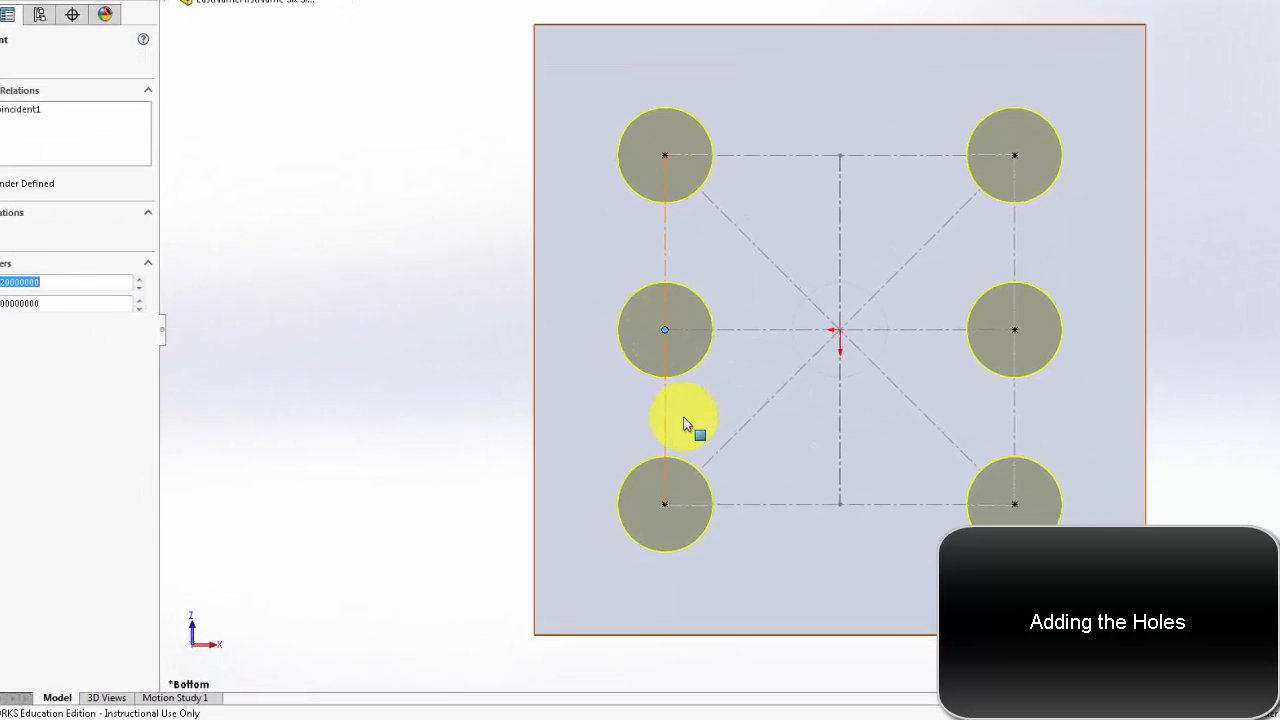
left_click(622, 453)
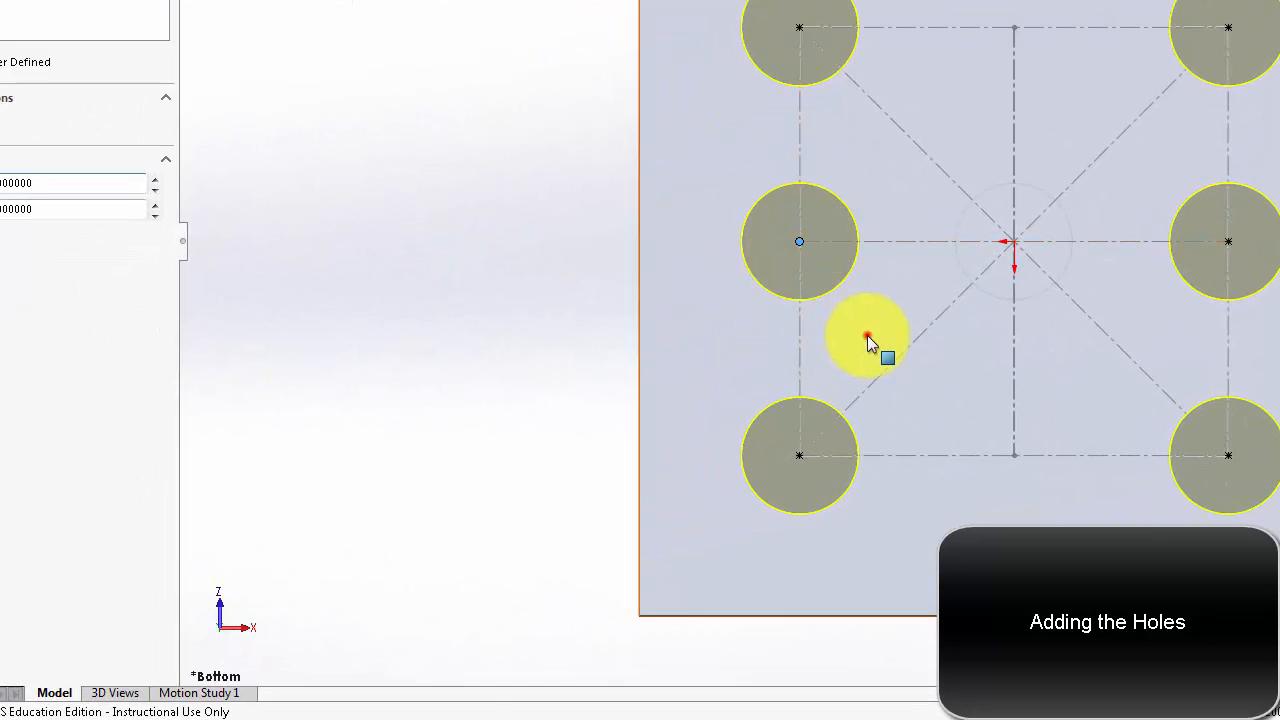
left_click(799, 241)
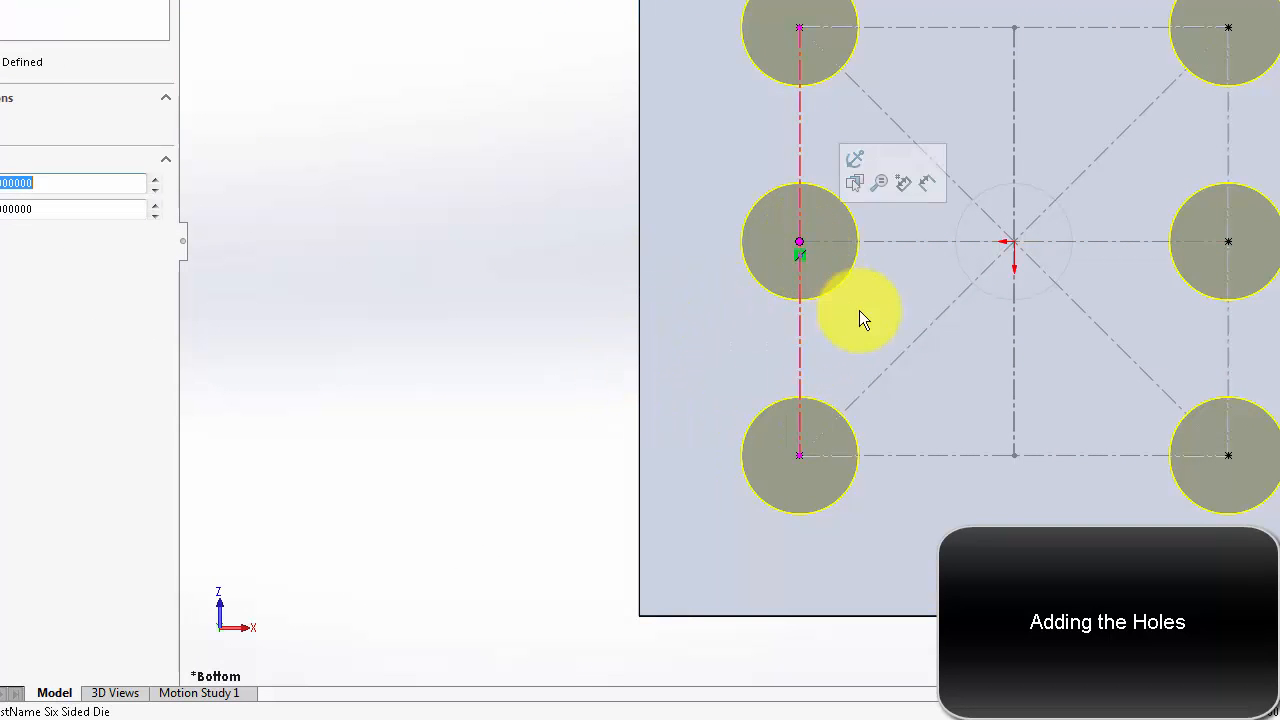
left_click(877, 328)
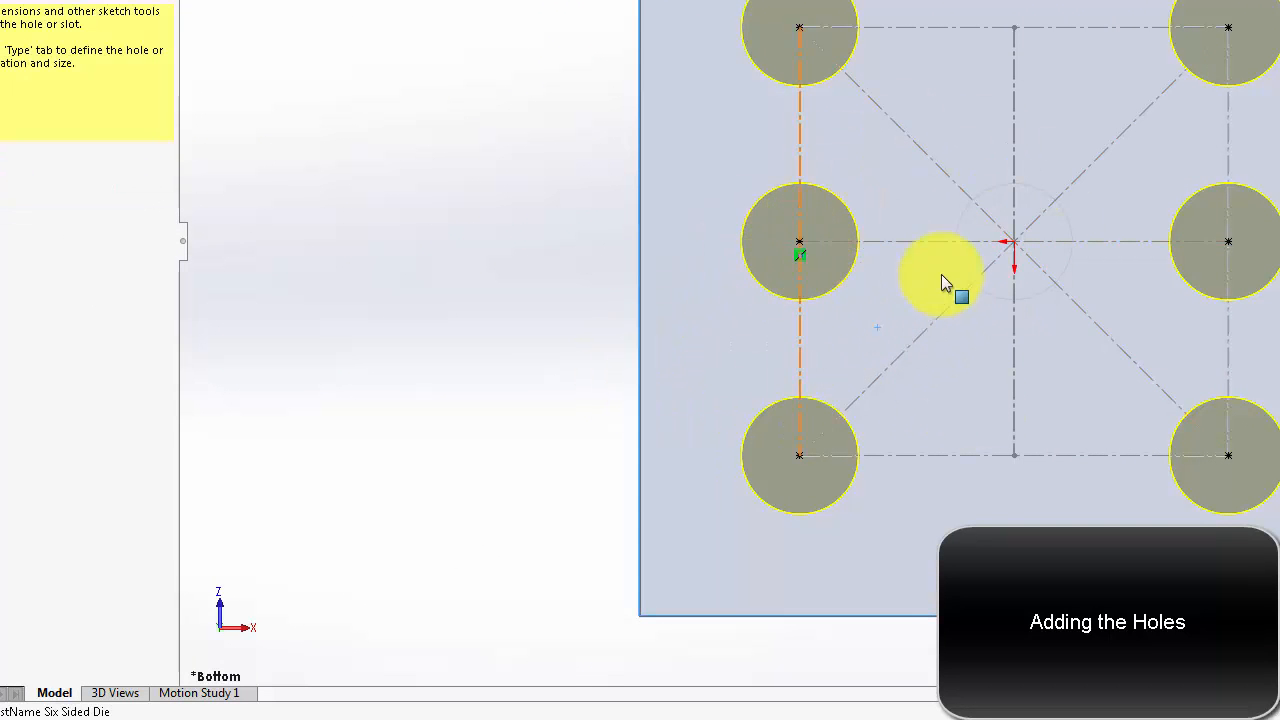
- Finish the six-hole feature on the bottom face and orient the die to the Front view
scroll(941, 274, "down", 3)
middle_click_drag(917, 352, 971, 328)
scroll(1204, 289, "up", 3)
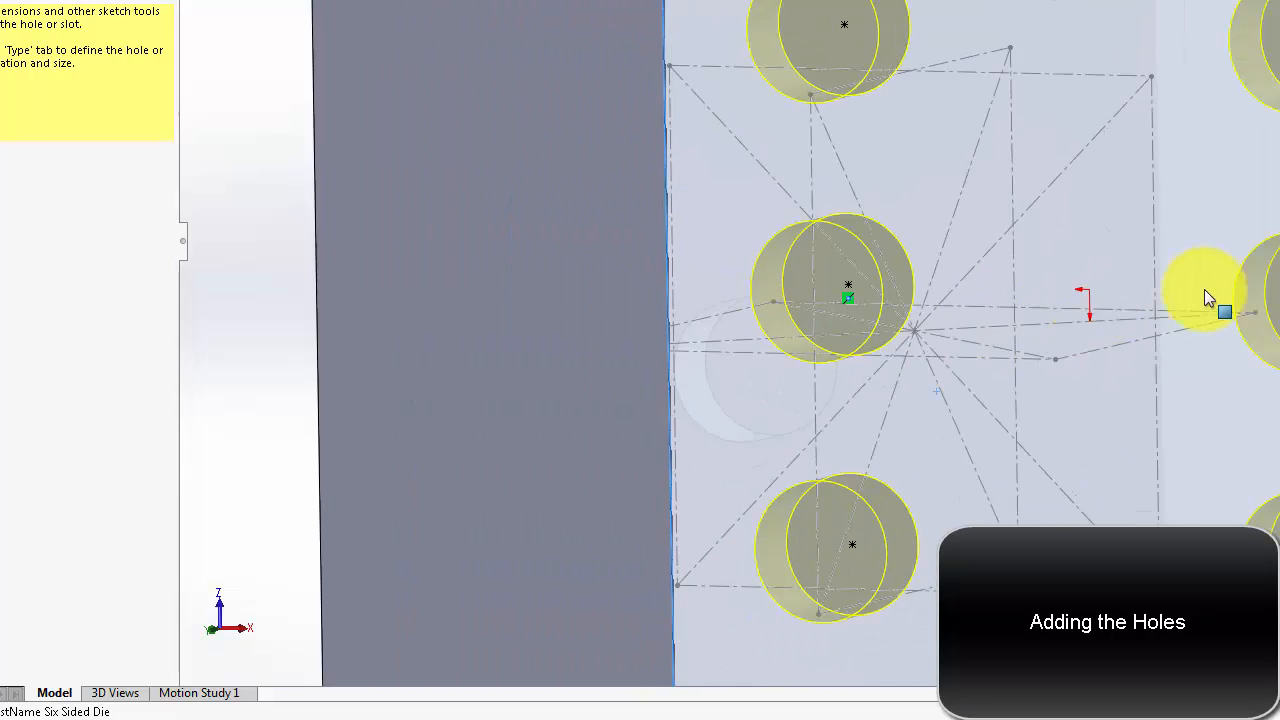
middle_click_drag(1204, 289, 1160, 322)
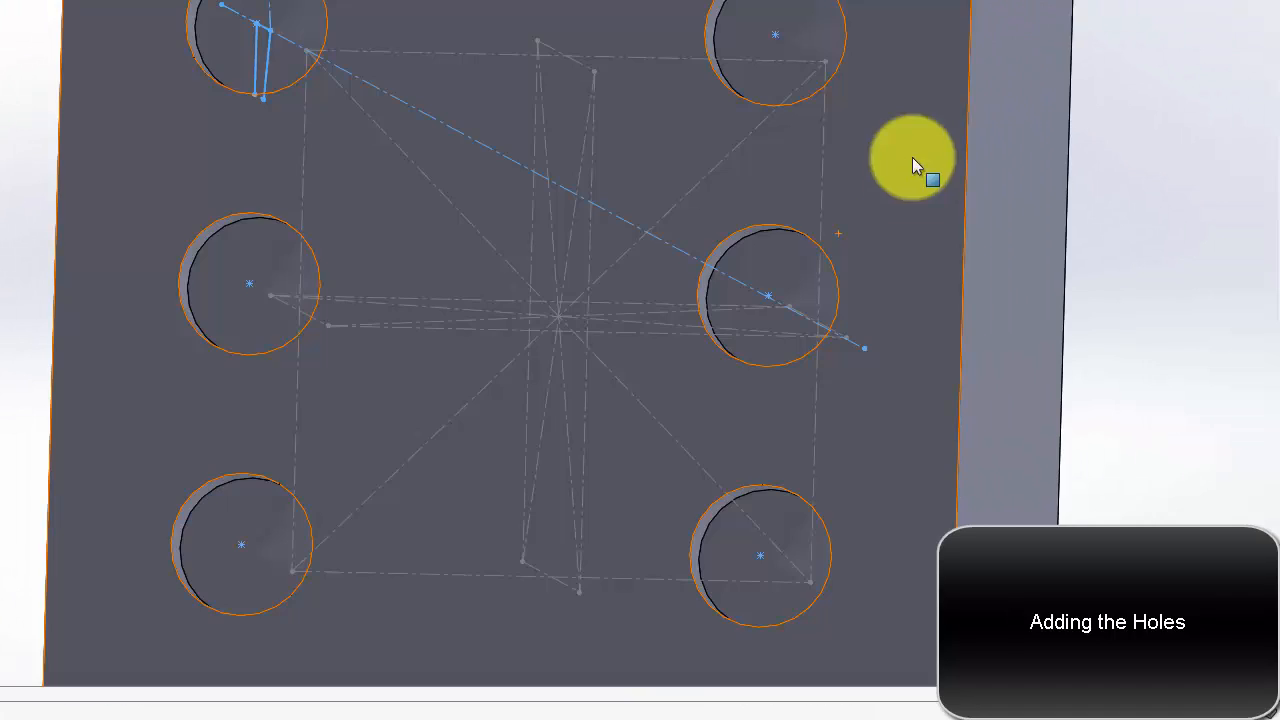
middle_click_drag(941, 104, 878, 193)
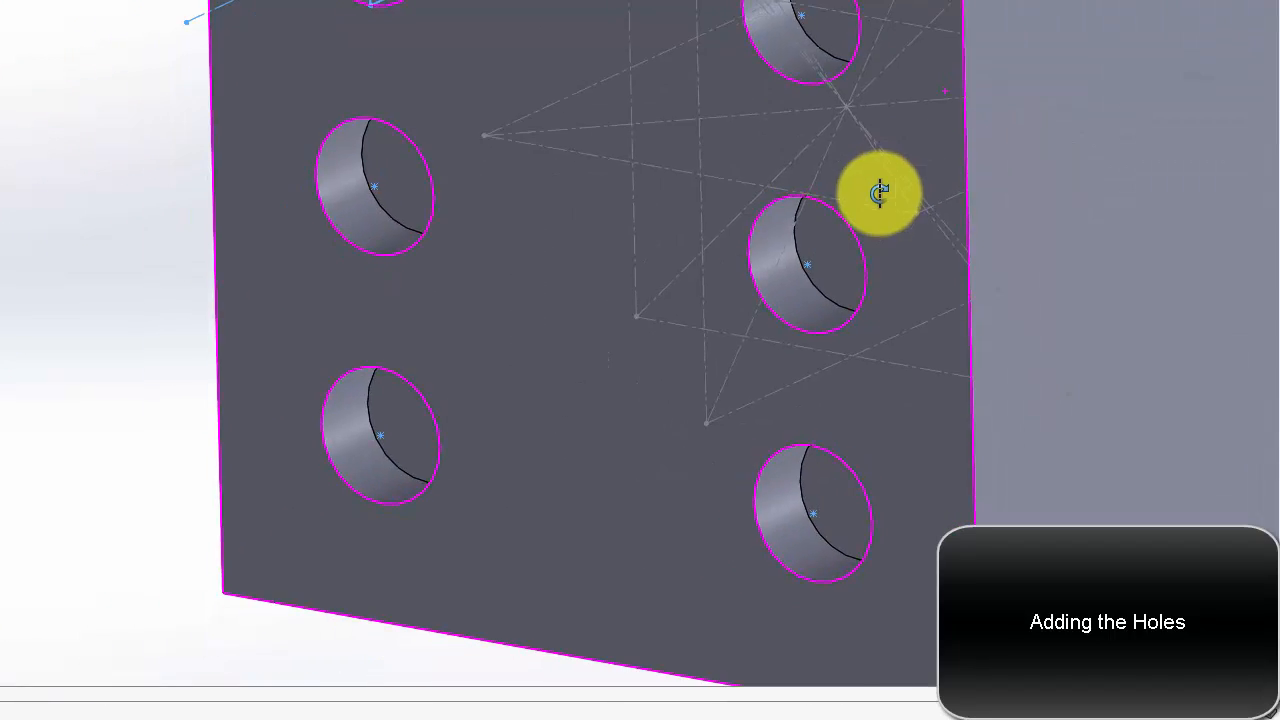
scroll(673, 235, "up", 1)
middle_click_drag(673, 238, 1106, 343)
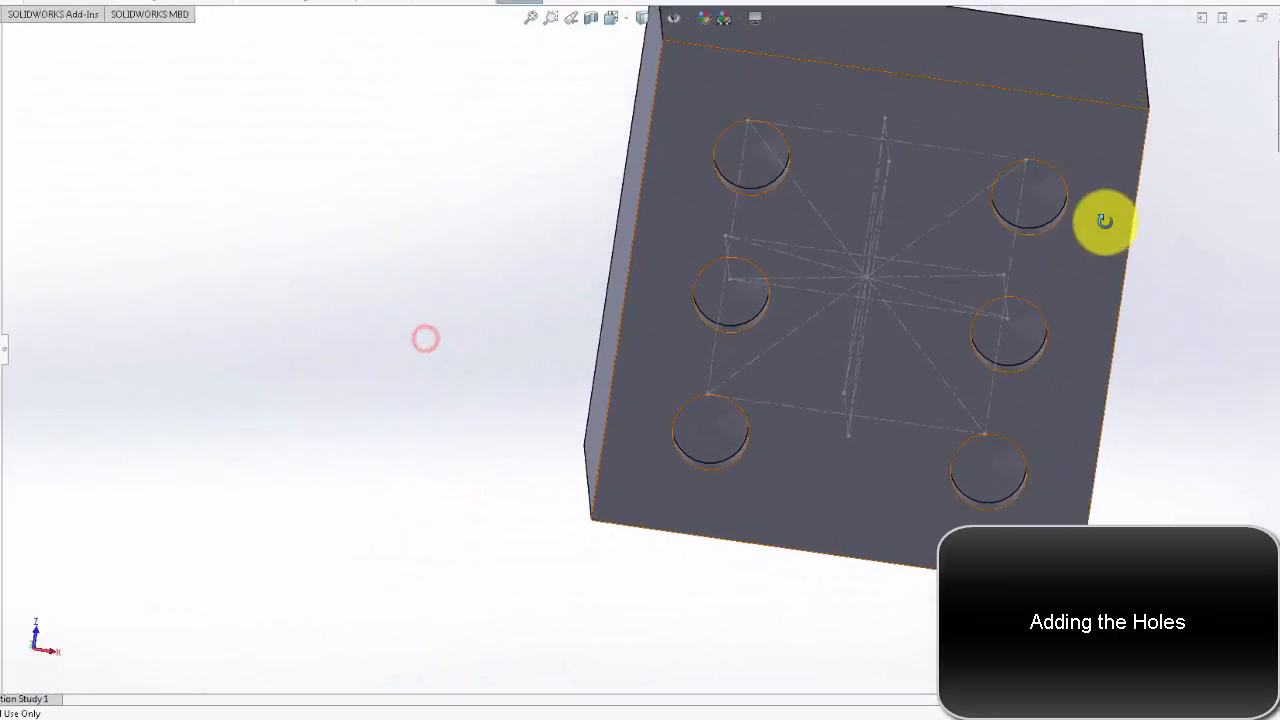
key("space")
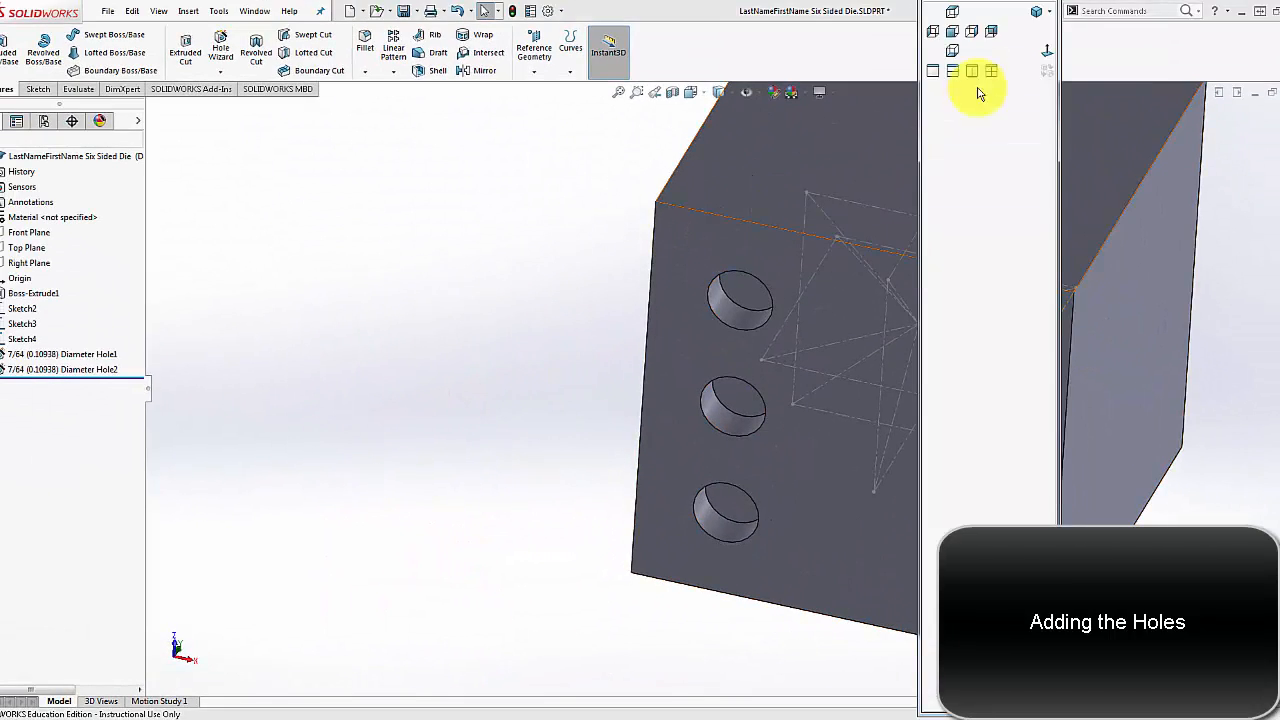
left_click(953, 33)
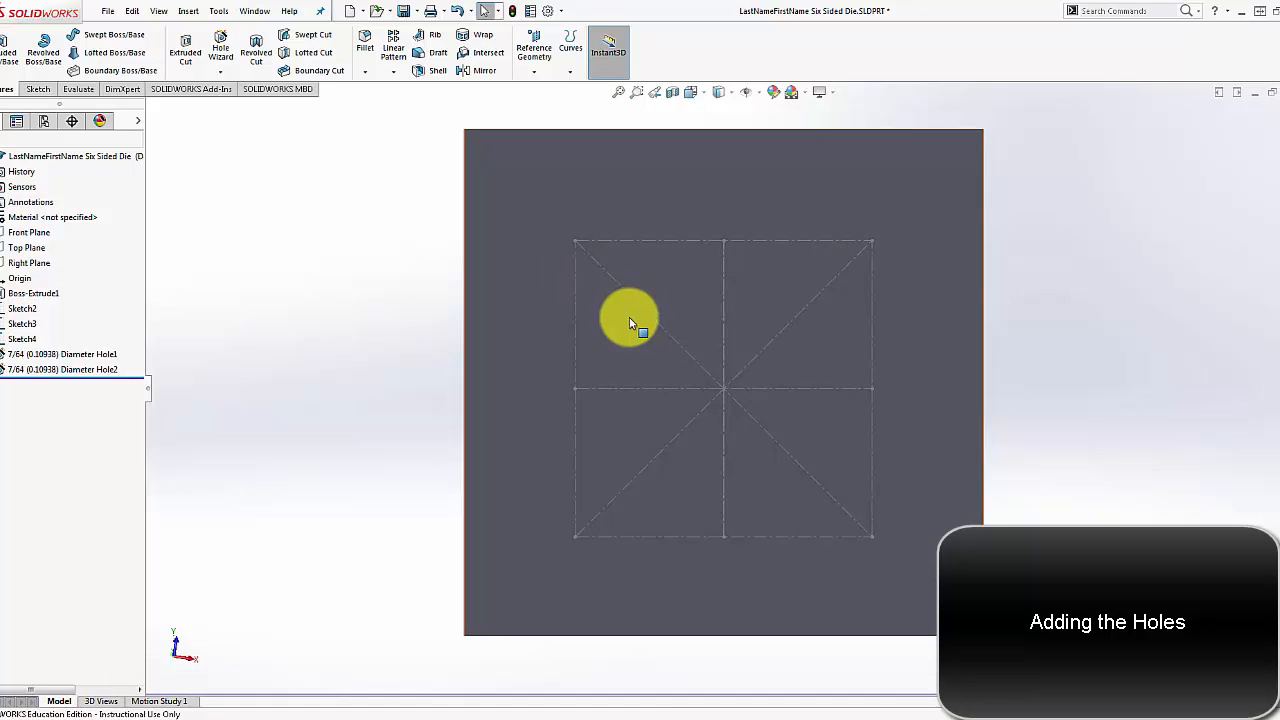
- Check the pip layouts in the Six Sided Die drawing and return to the maximized die part
mouse_move(85, 716)
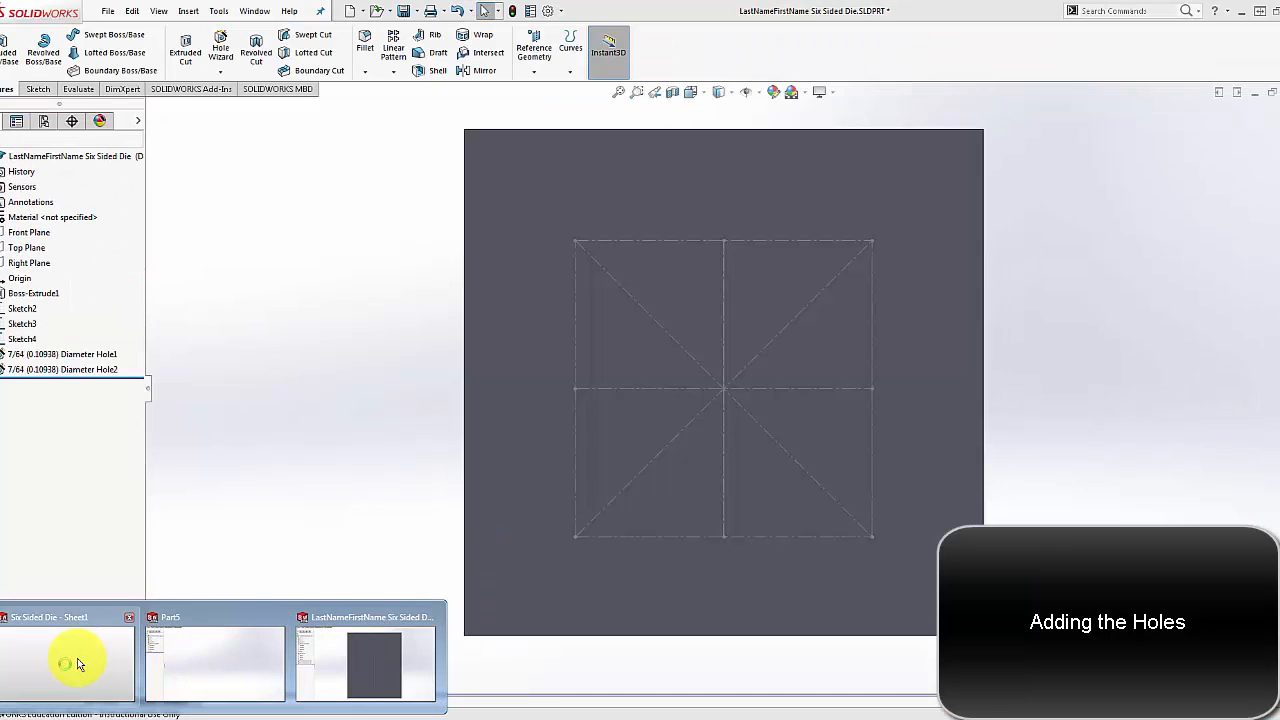
left_click(77, 658)
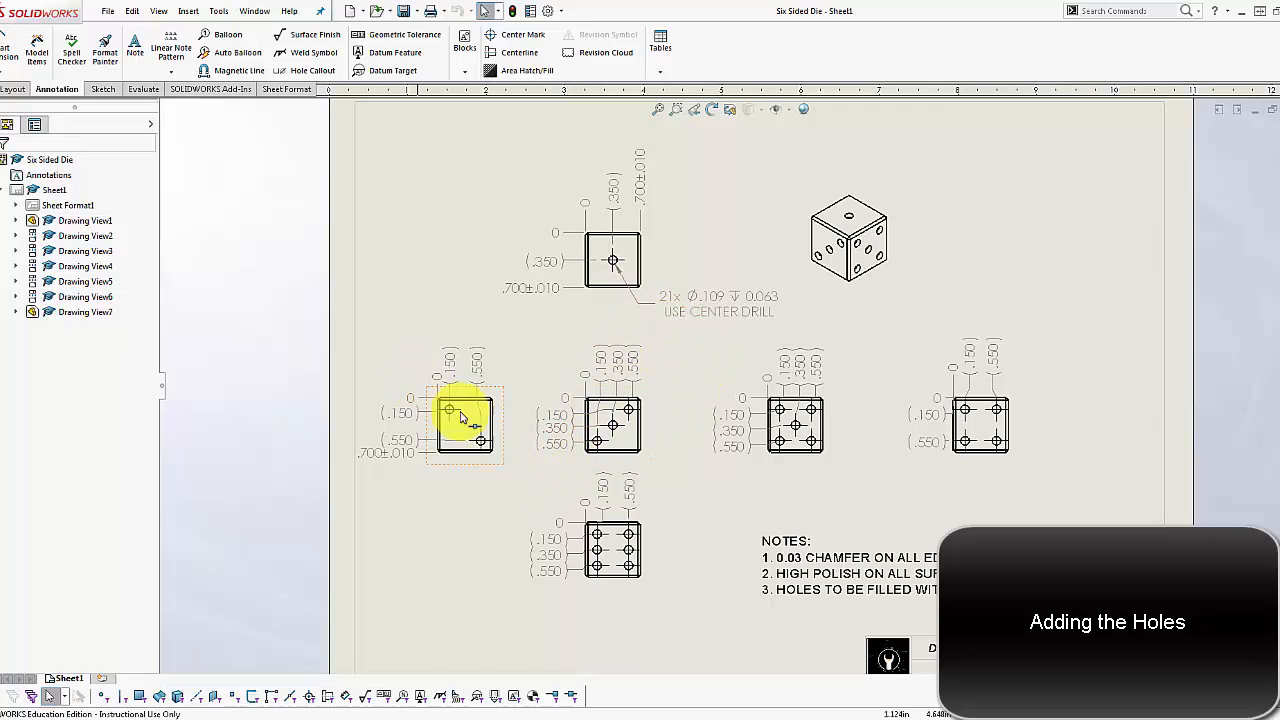
left_click(1253, 118)
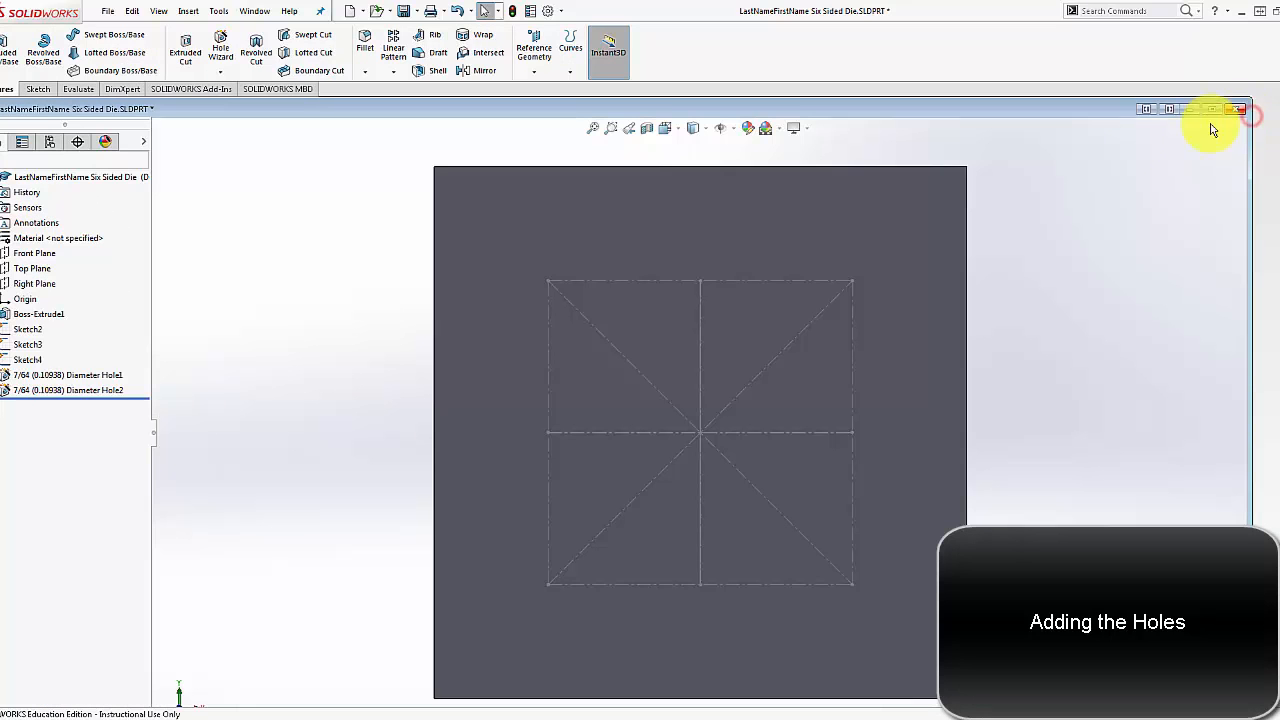
left_click(1214, 109)
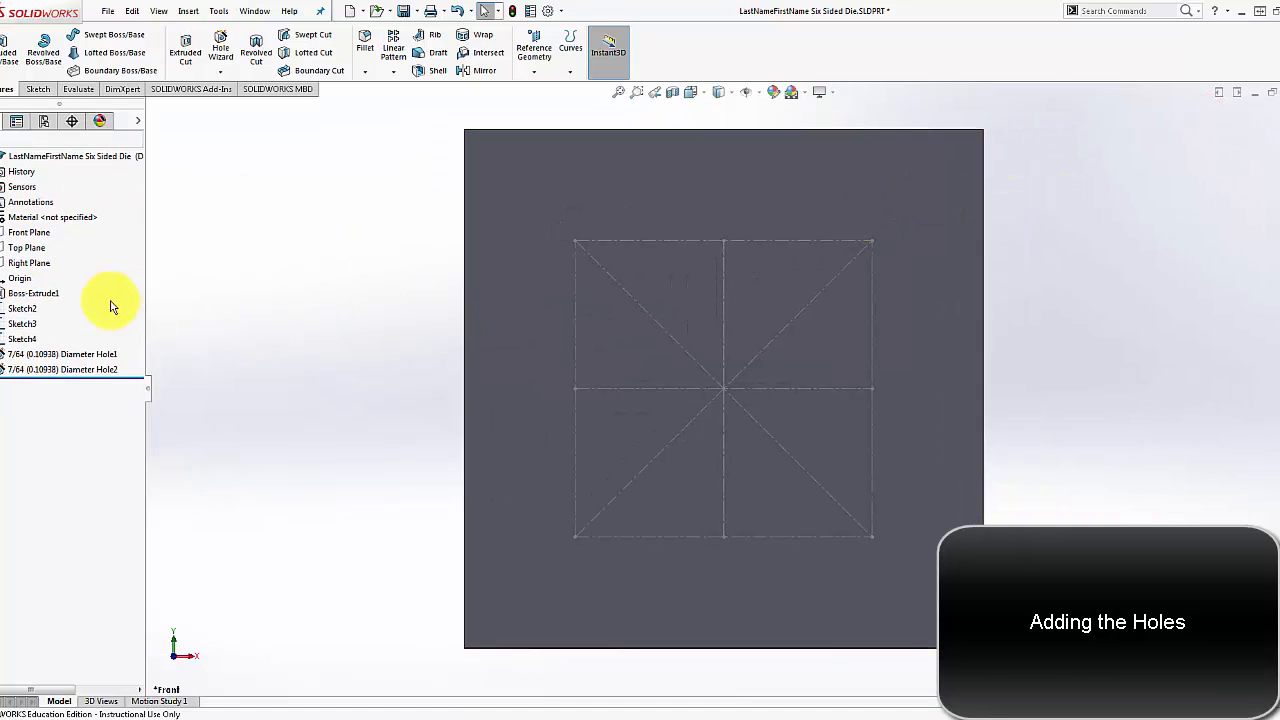
- Add three Hole Wizard holes on the front face along the diagonal, at the lower-left corner, centre and upper-right corner of the construction square
left_click(222, 47)
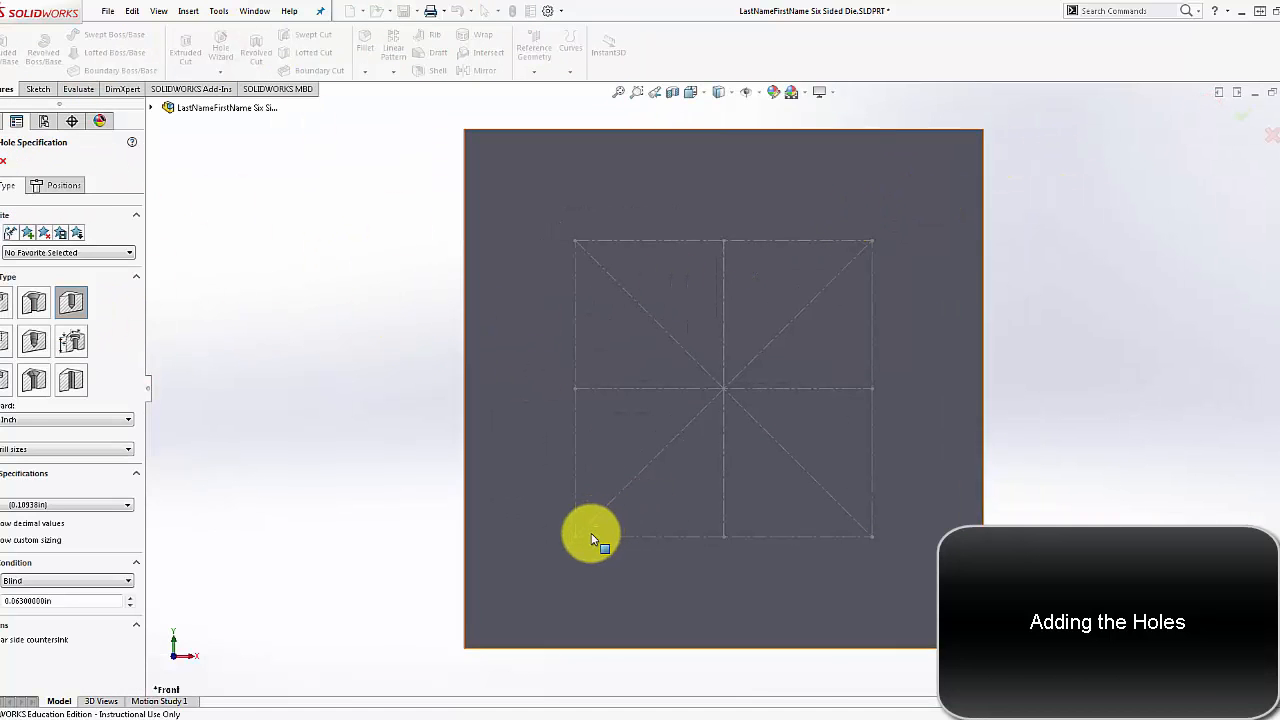
left_click(43, 190)
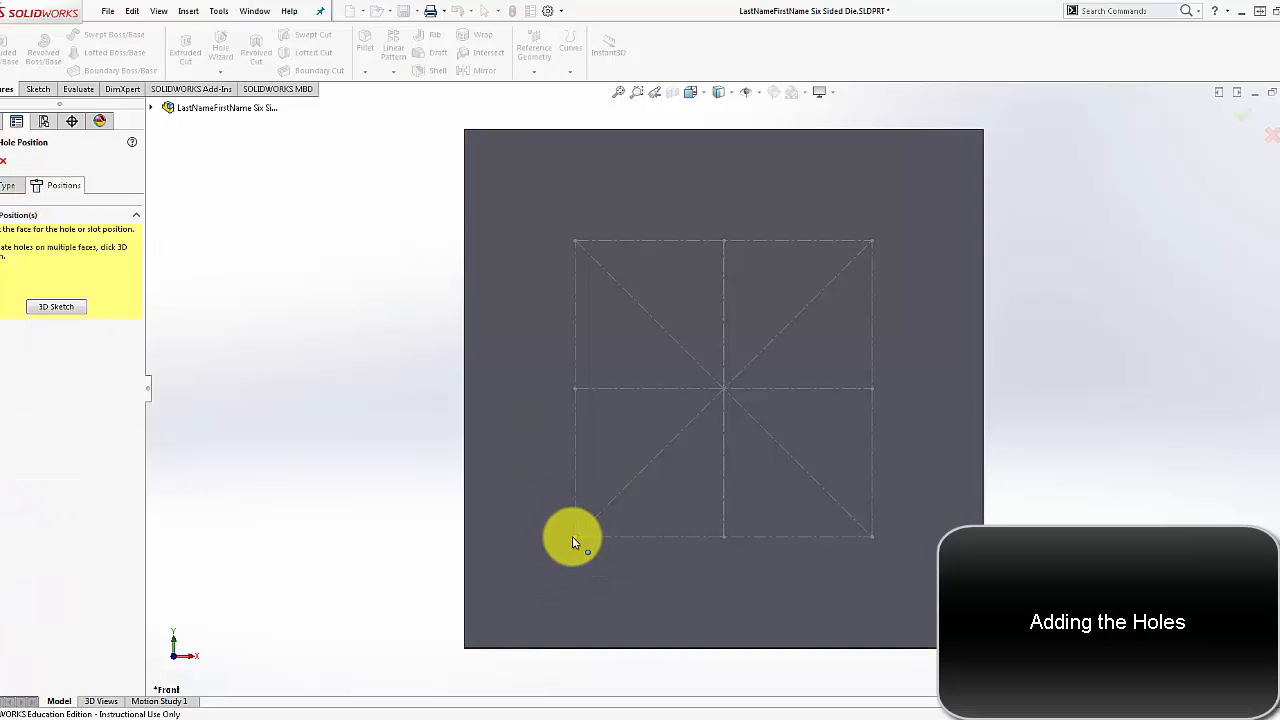
left_click(573, 540)
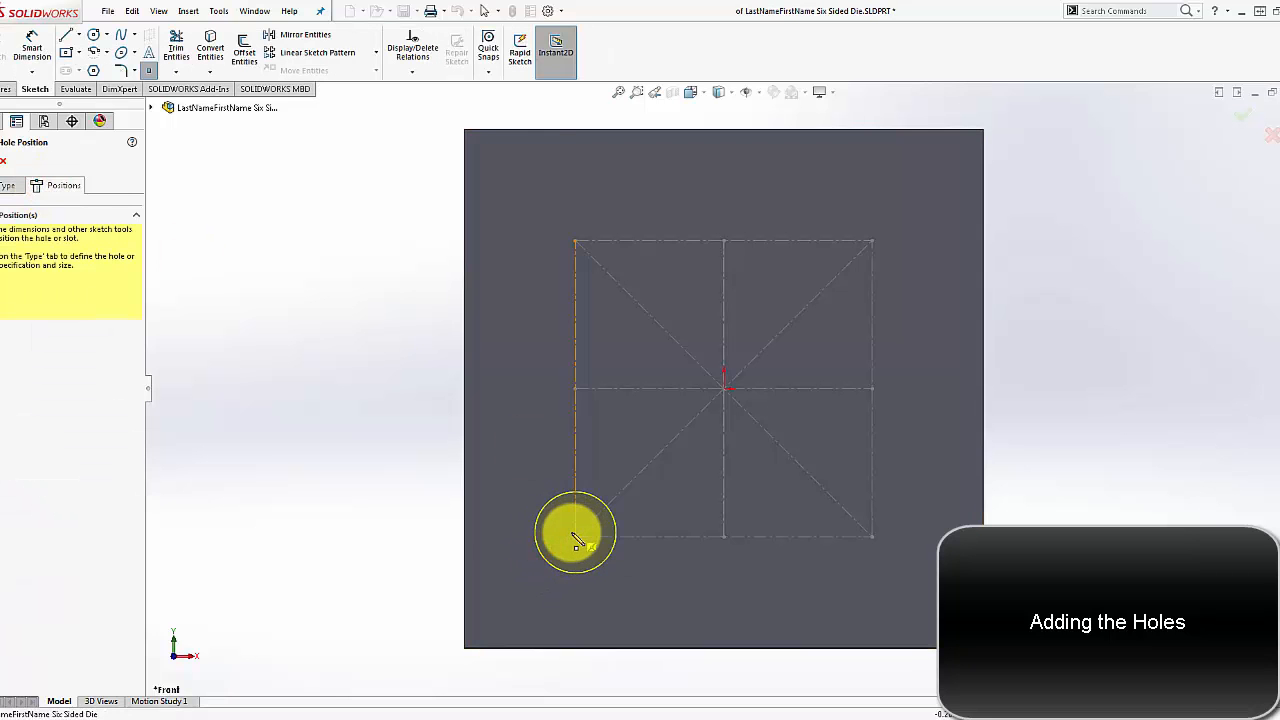
left_click(575, 537)
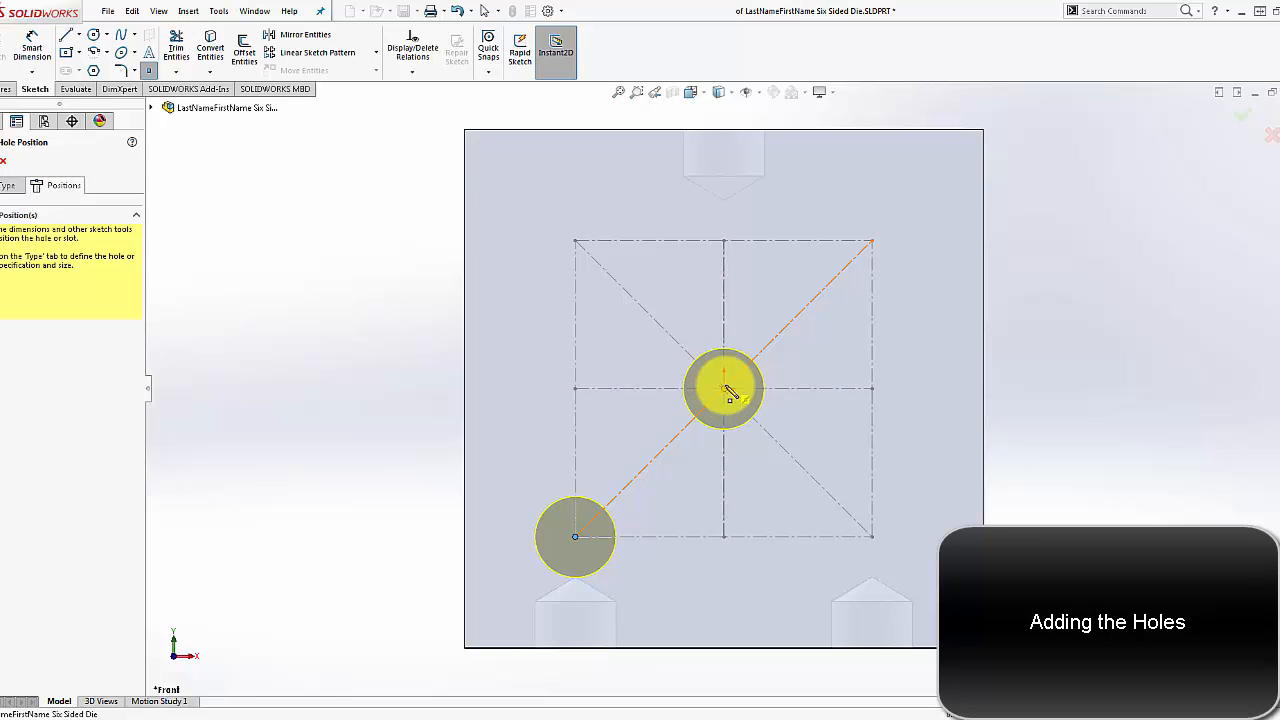
left_click(726, 390)
left_click(872, 240)
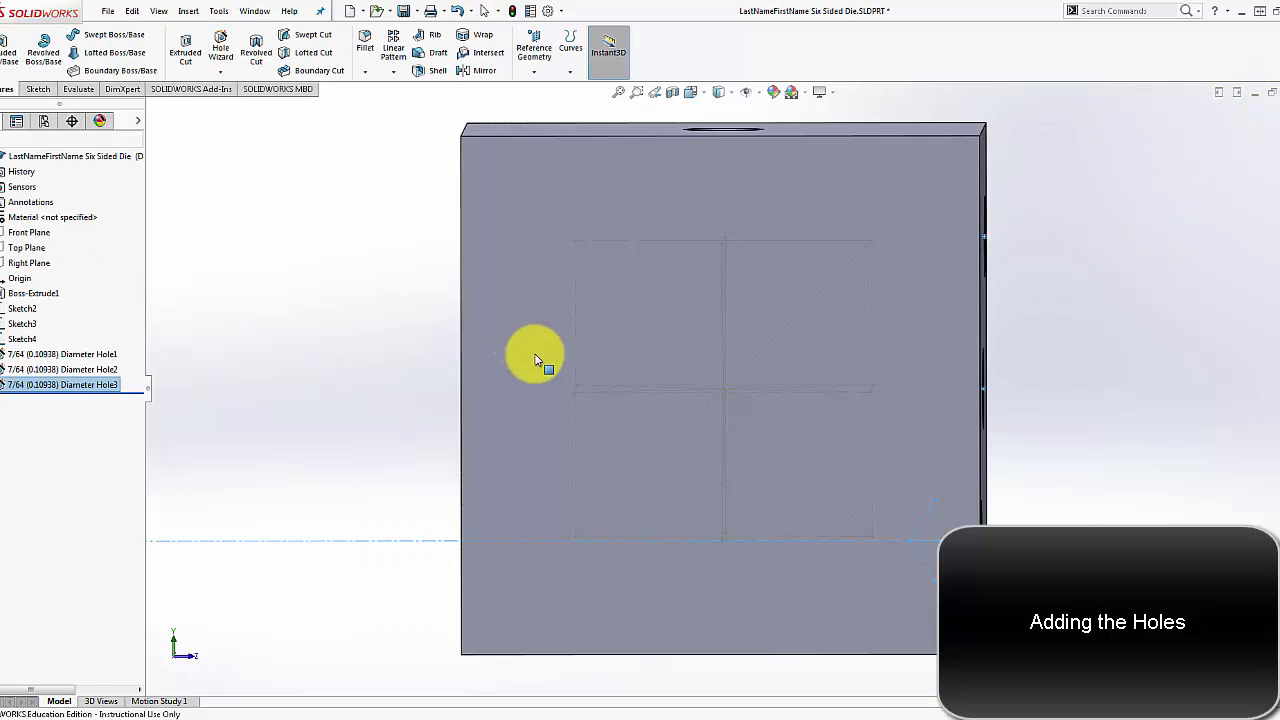
- Place Hole Wizard holes on the left face at the construction square's centre, lower-right corner and upper-left corner
left_click(824, 258)
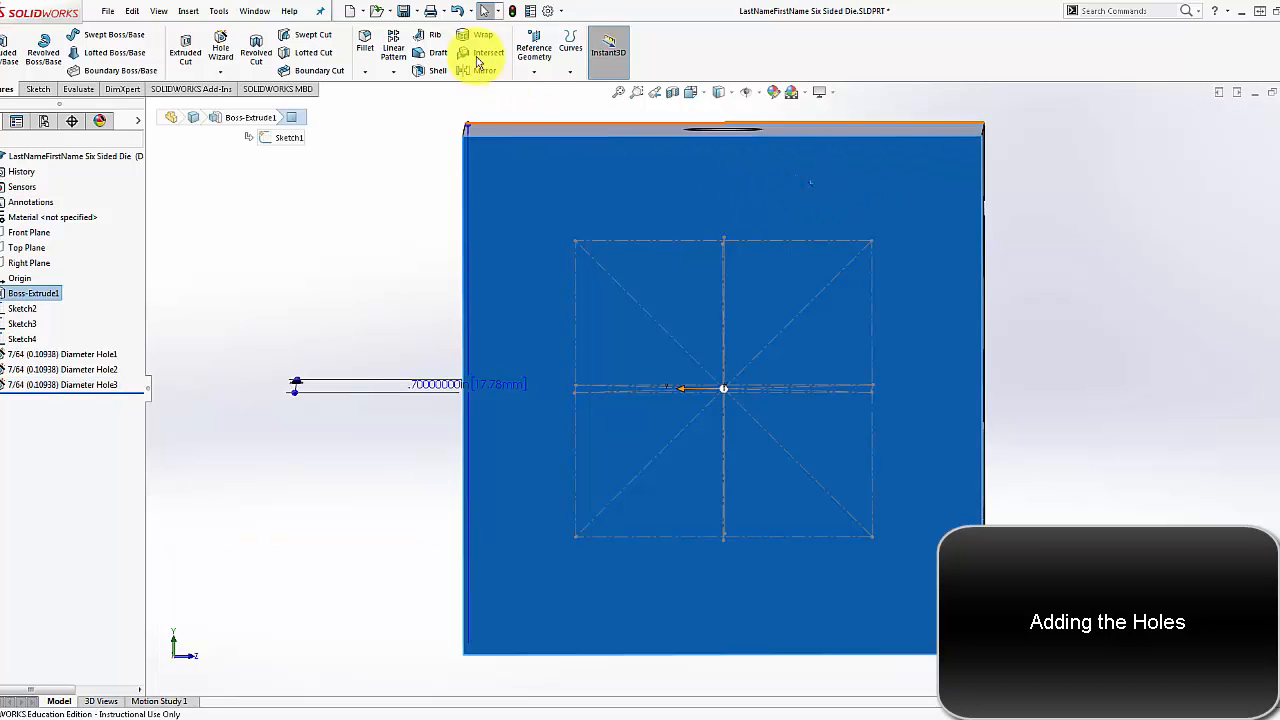
left_click(220, 47)
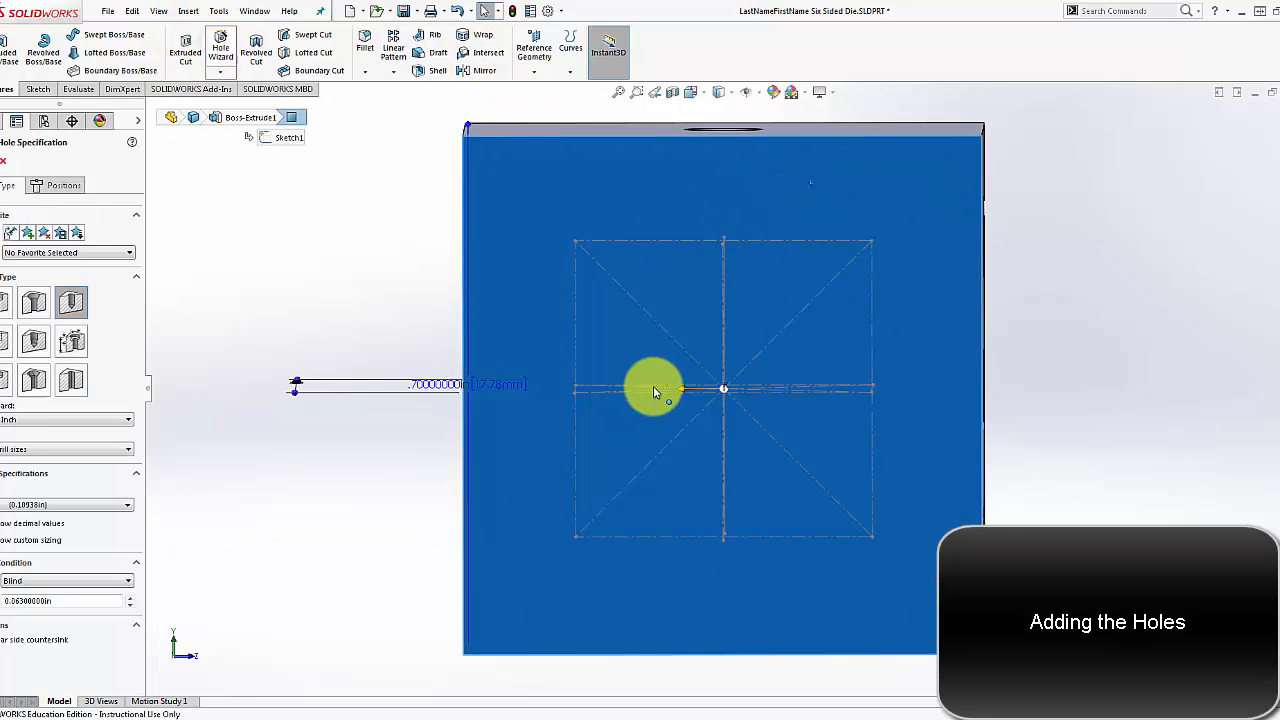
left_click(64, 185)
left_click(480, 240)
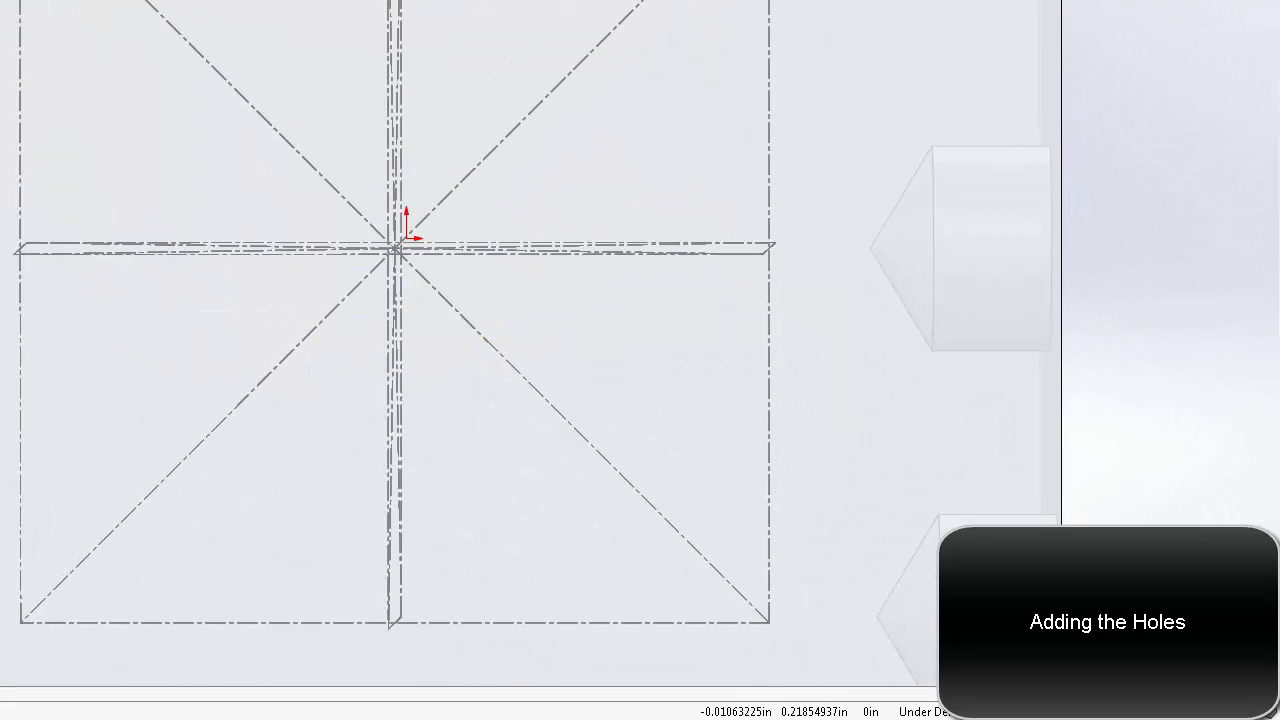
left_click(458, 241)
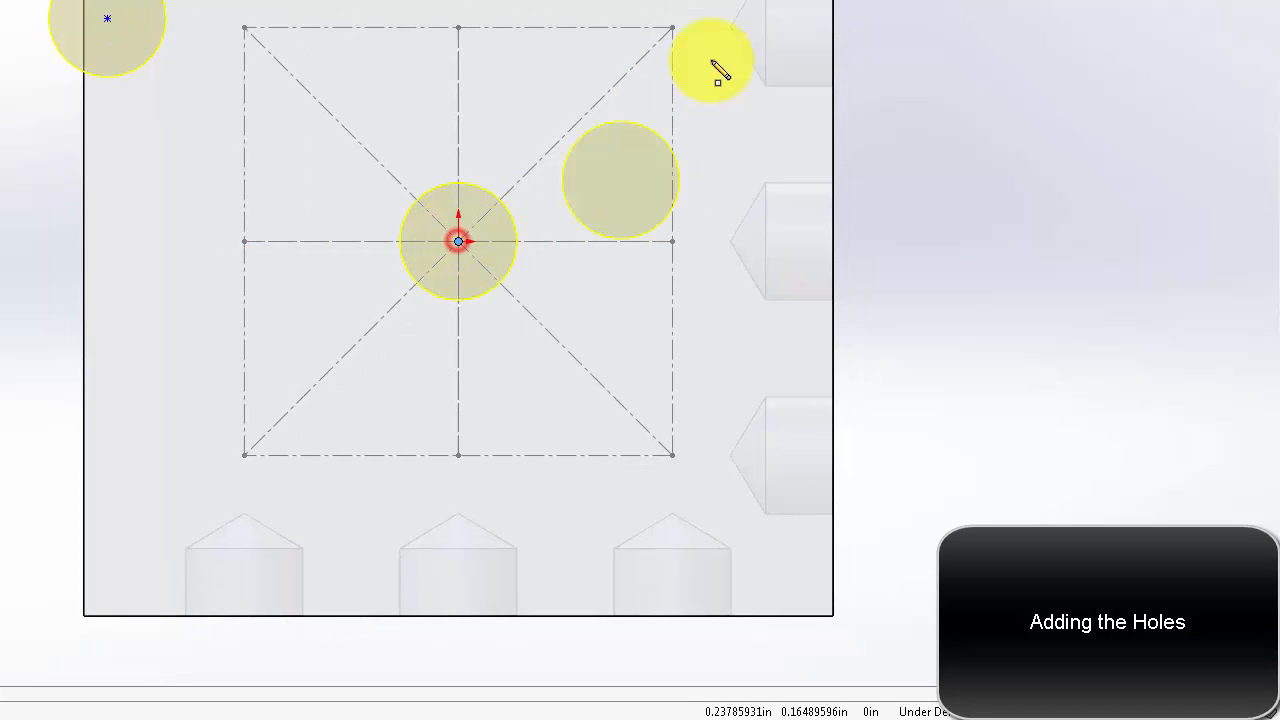
left_click(672, 455)
left_click(244, 27)
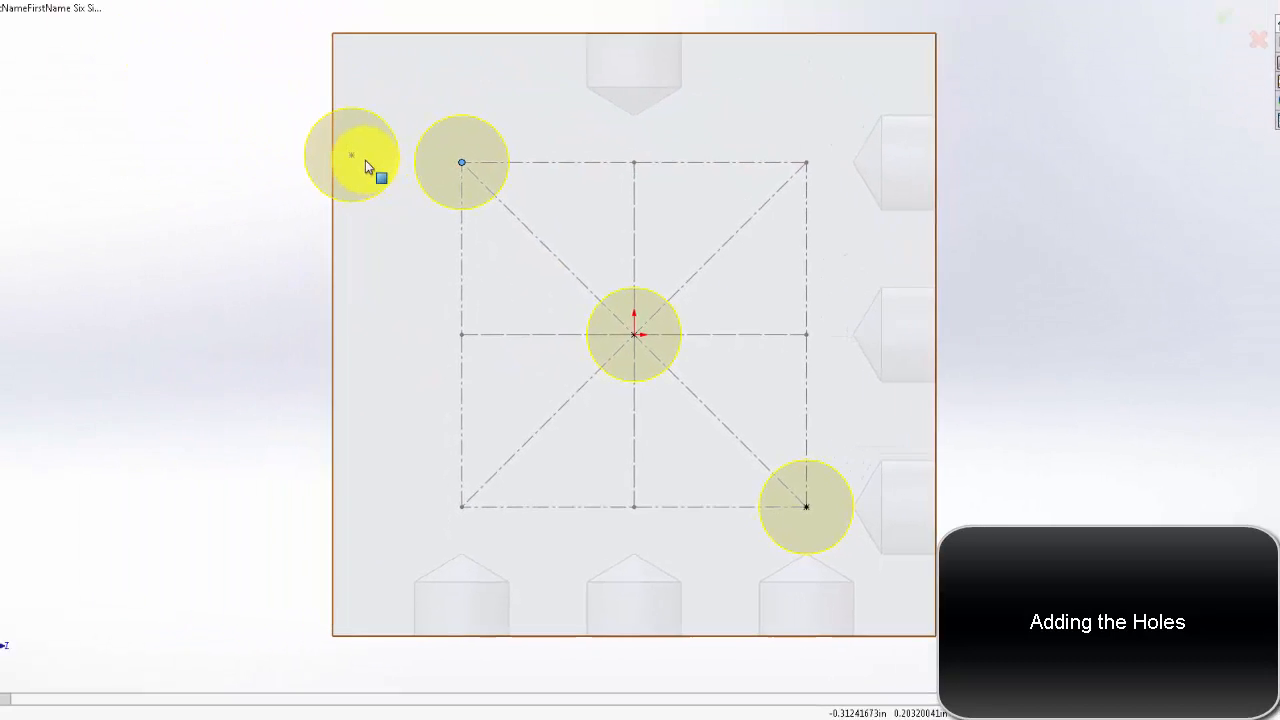
- Delete the stray hole and the centre hole from the left face, leaving the two diagonal corner holes
left_click(351, 156)
key("Delete")
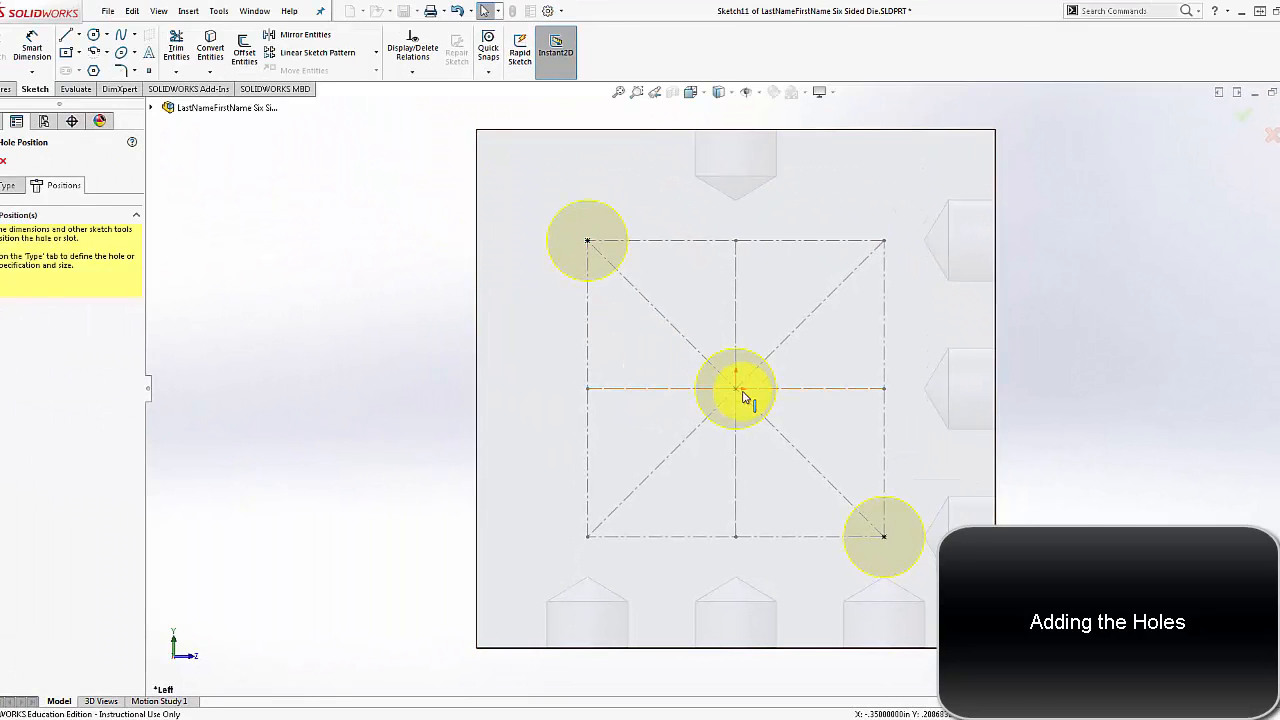
left_click(740, 395)
key("Delete")
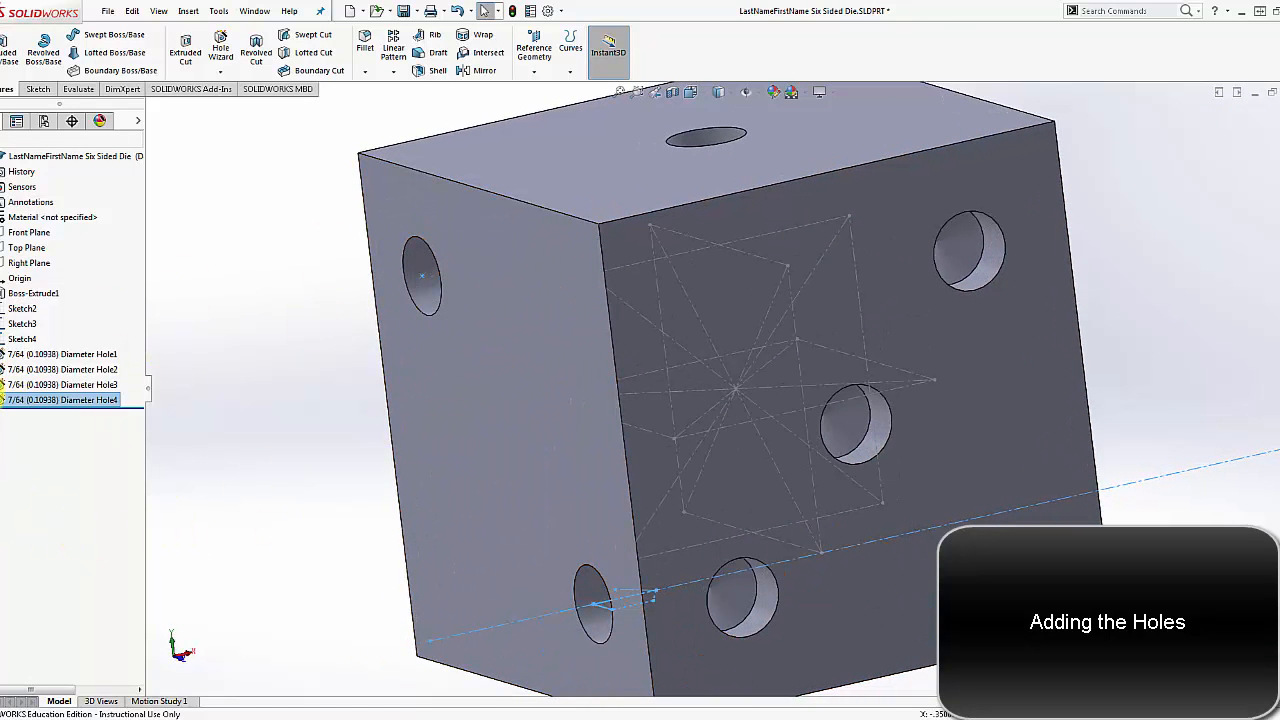
- Edit the left-face hole feature's position sketch, adding four more freehand points scattered across the face
left_click(4, 400)
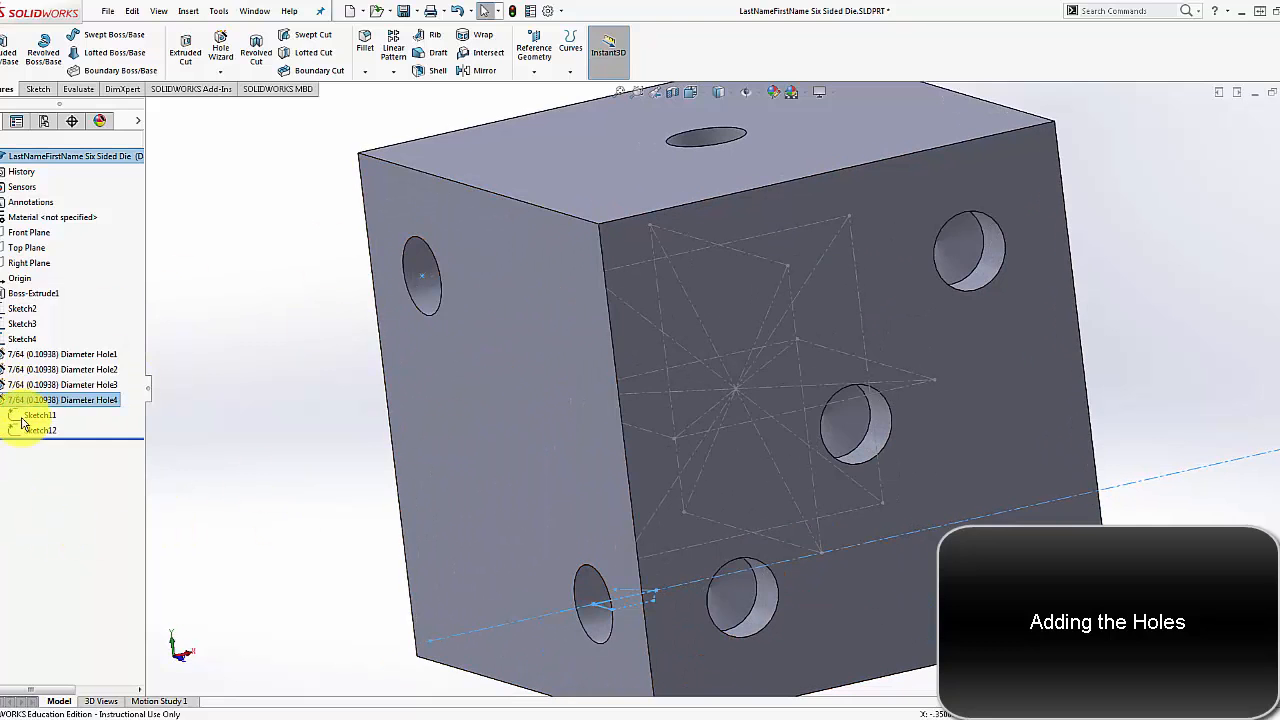
left_click(21, 420)
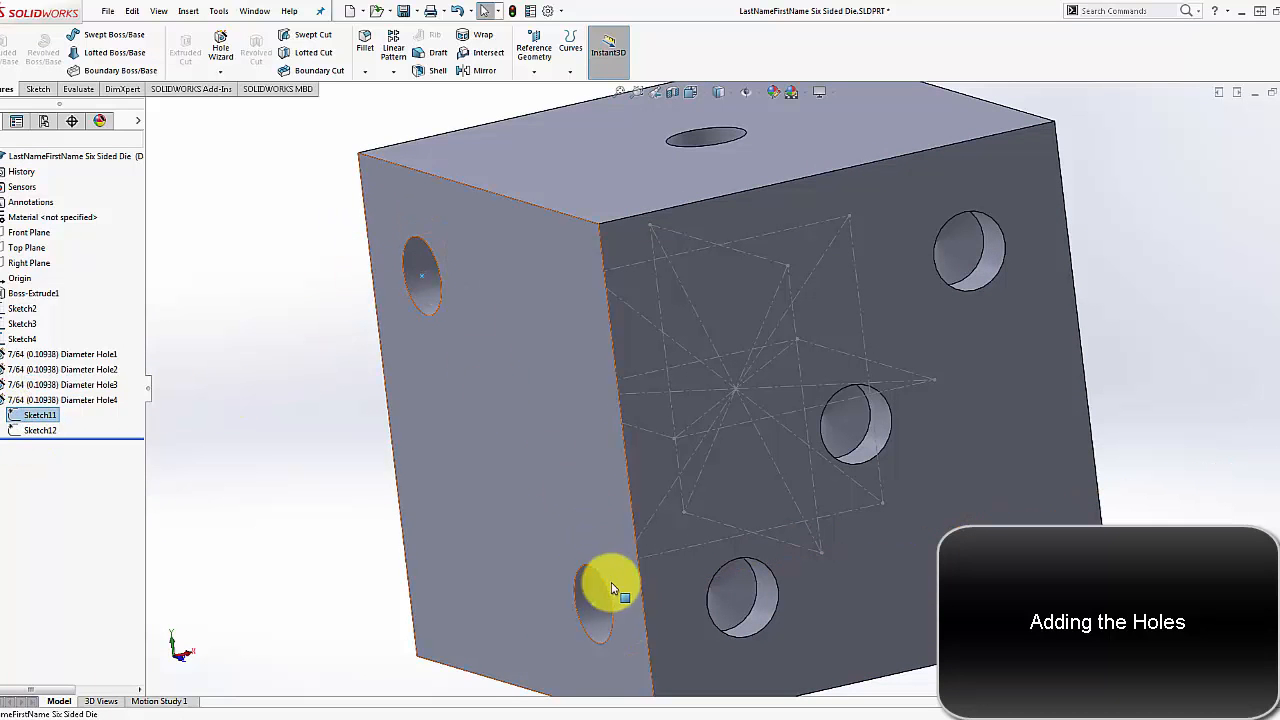
left_click(52, 384)
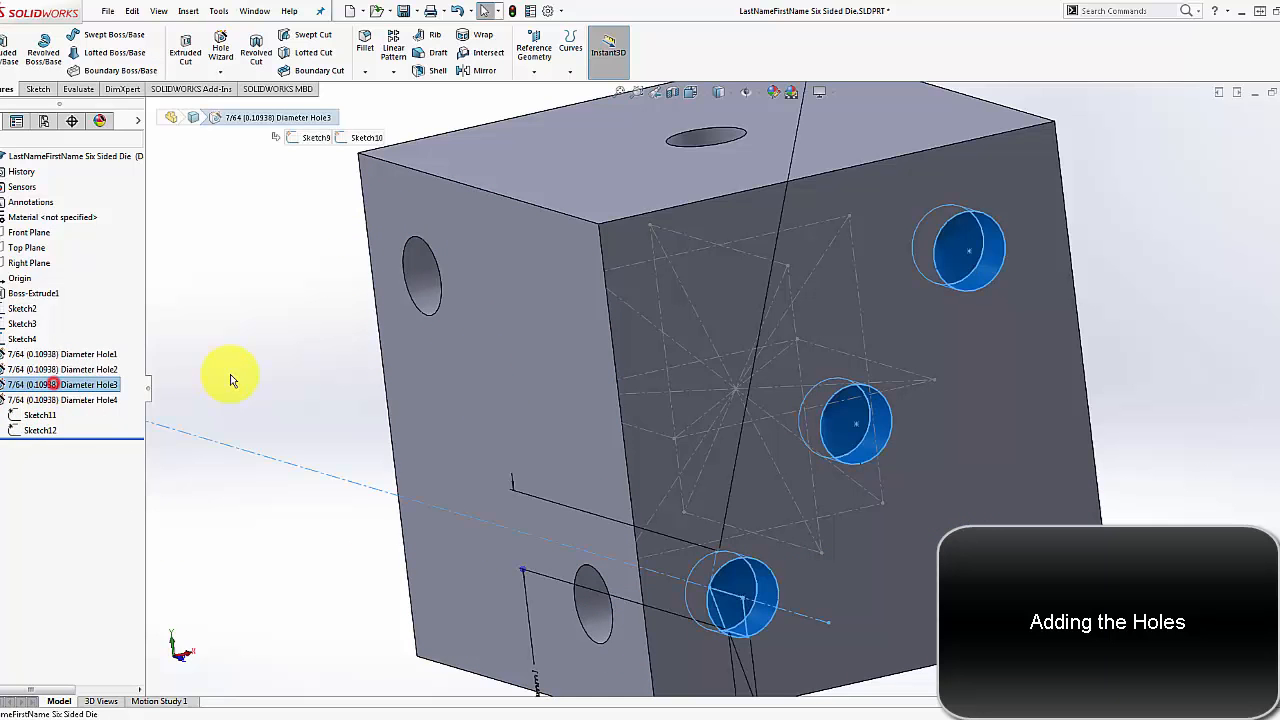
left_click(82, 447)
left_click(38, 418)
left_click(49, 380)
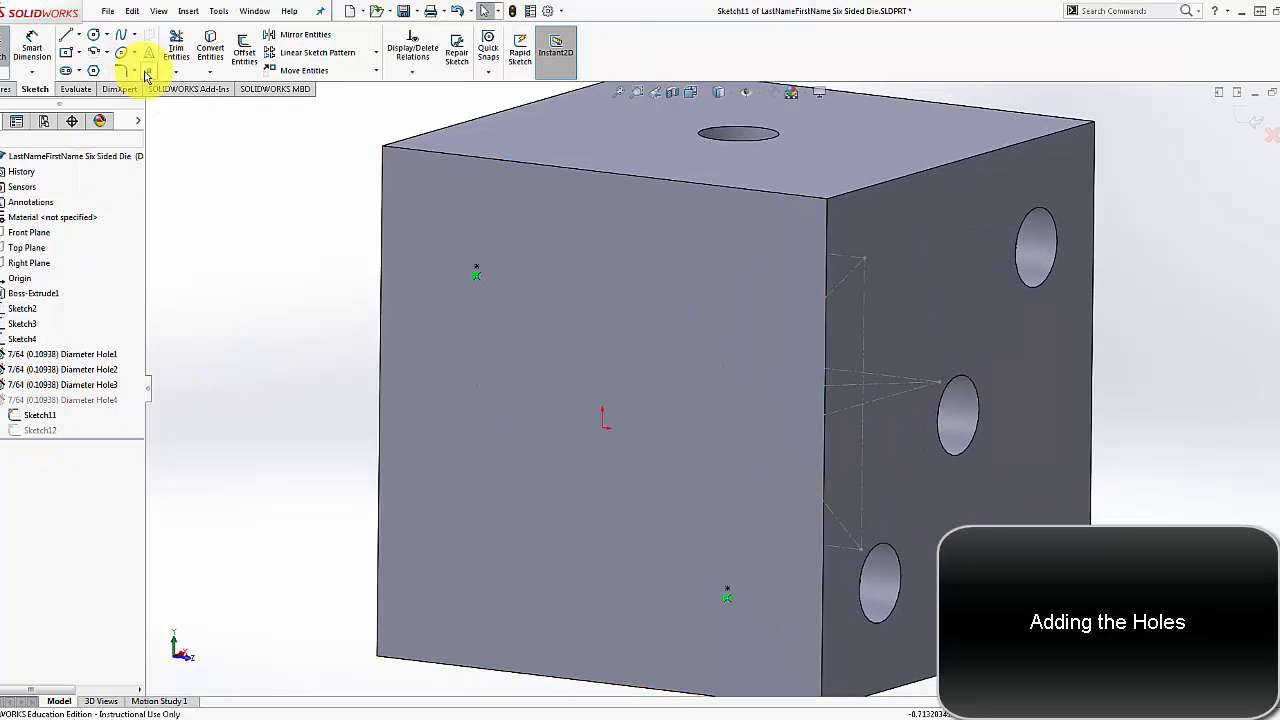
left_click(148, 71)
left_click(753, 298)
left_click(532, 534)
left_click(468, 410)
left_click(449, 587)
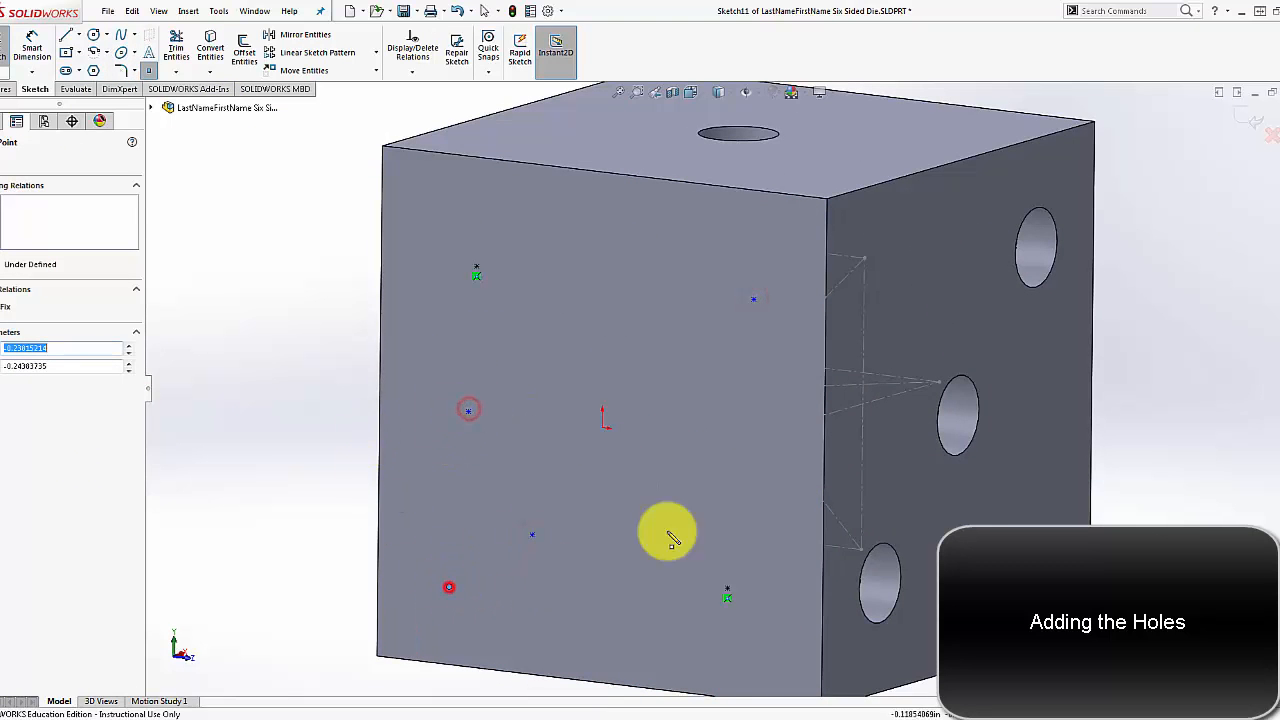
left_click(1268, 131)
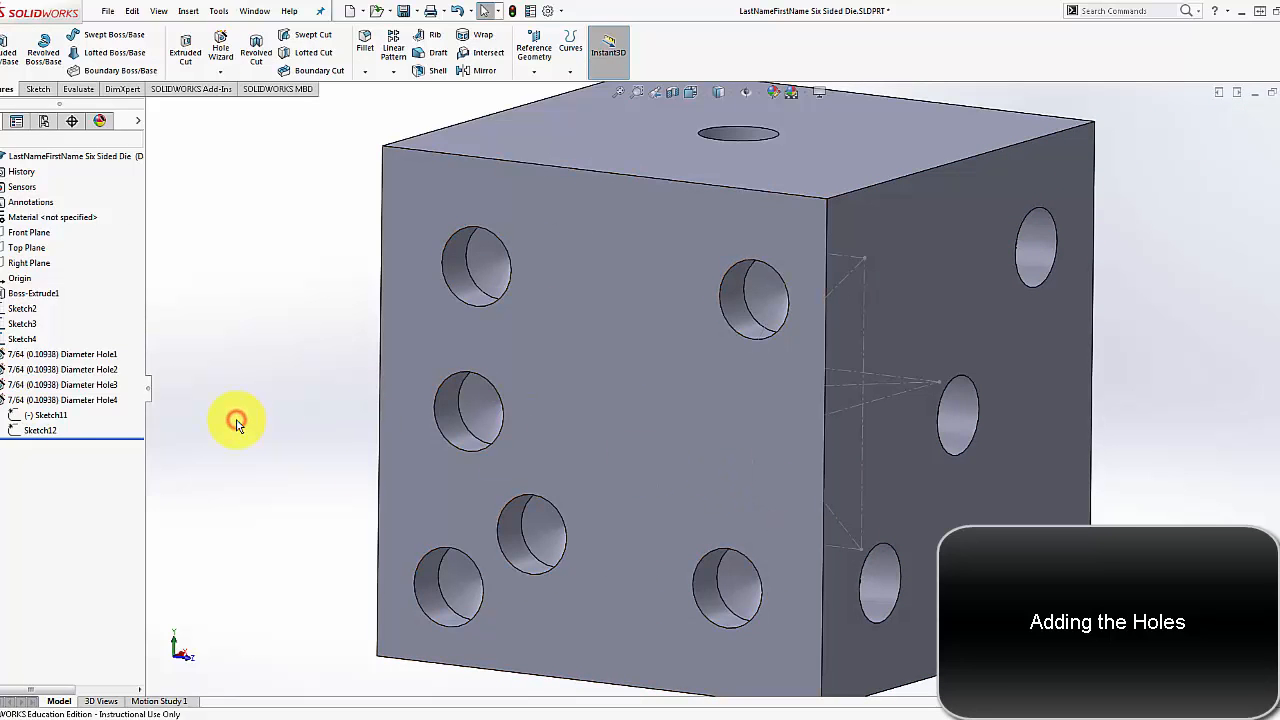
- Undo the added points together with the whole left-face hole feature
left_click(55, 418)
left_click(280, 282)
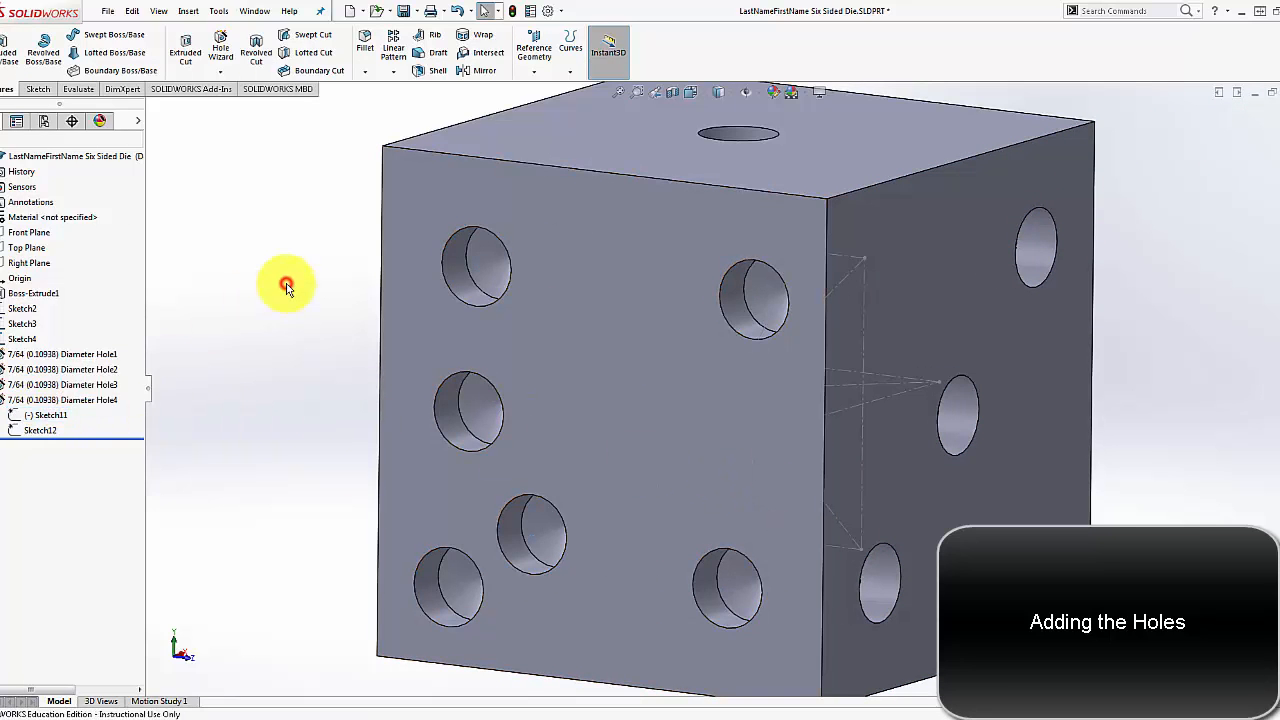
left_click(474, 12)
left_click(474, 44)
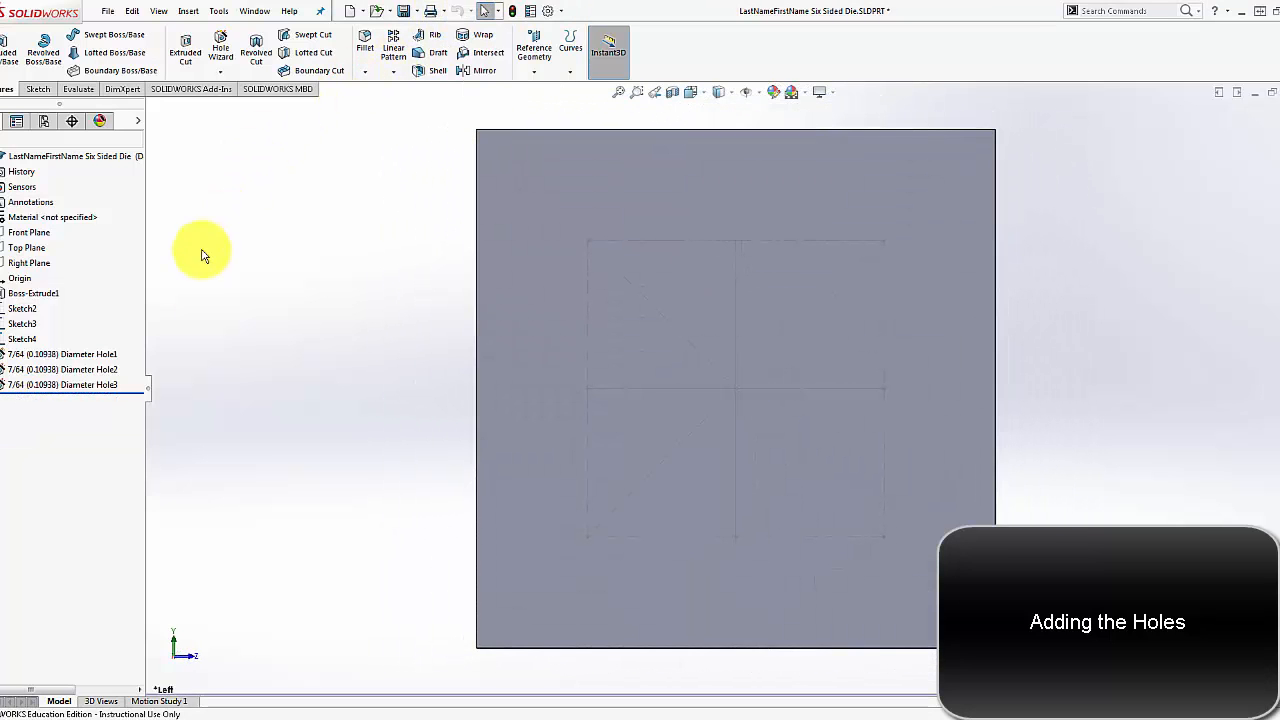
- Add two Hole Wizard holes on the left face at the upper-left and lower-right corners of the construction square
left_click(220, 46)
left_click(538, 247)
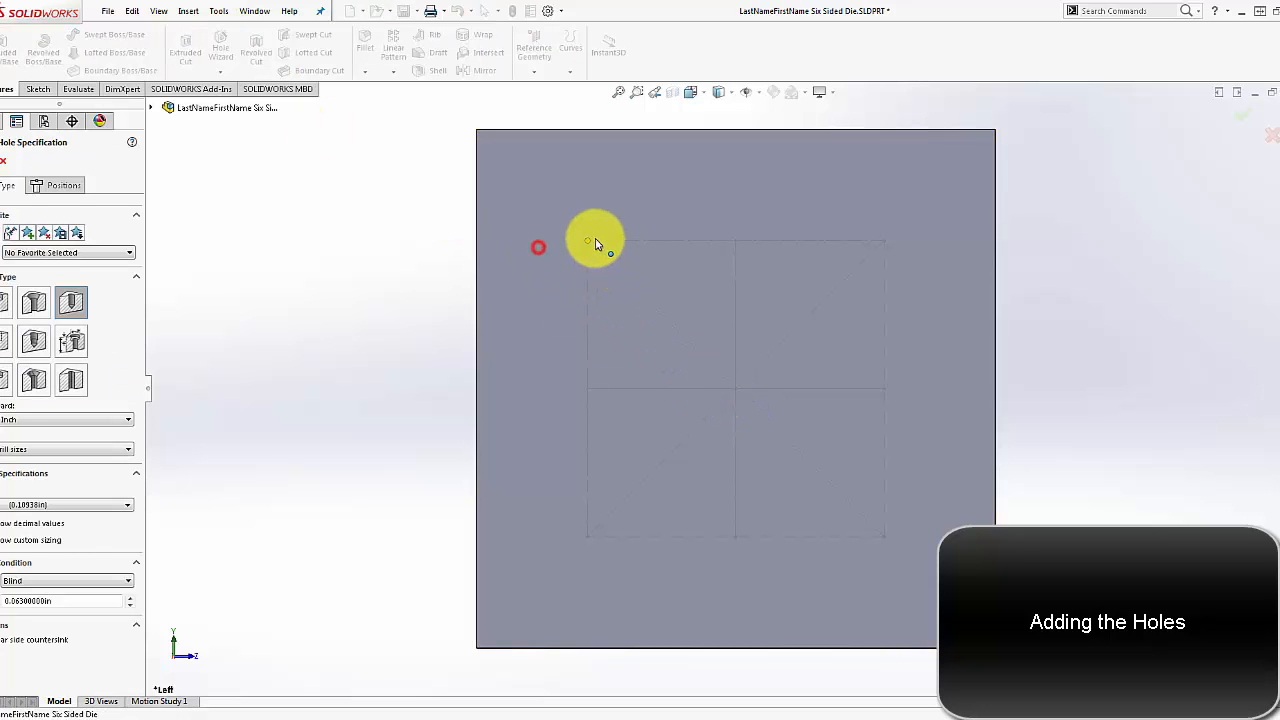
left_click(54, 189)
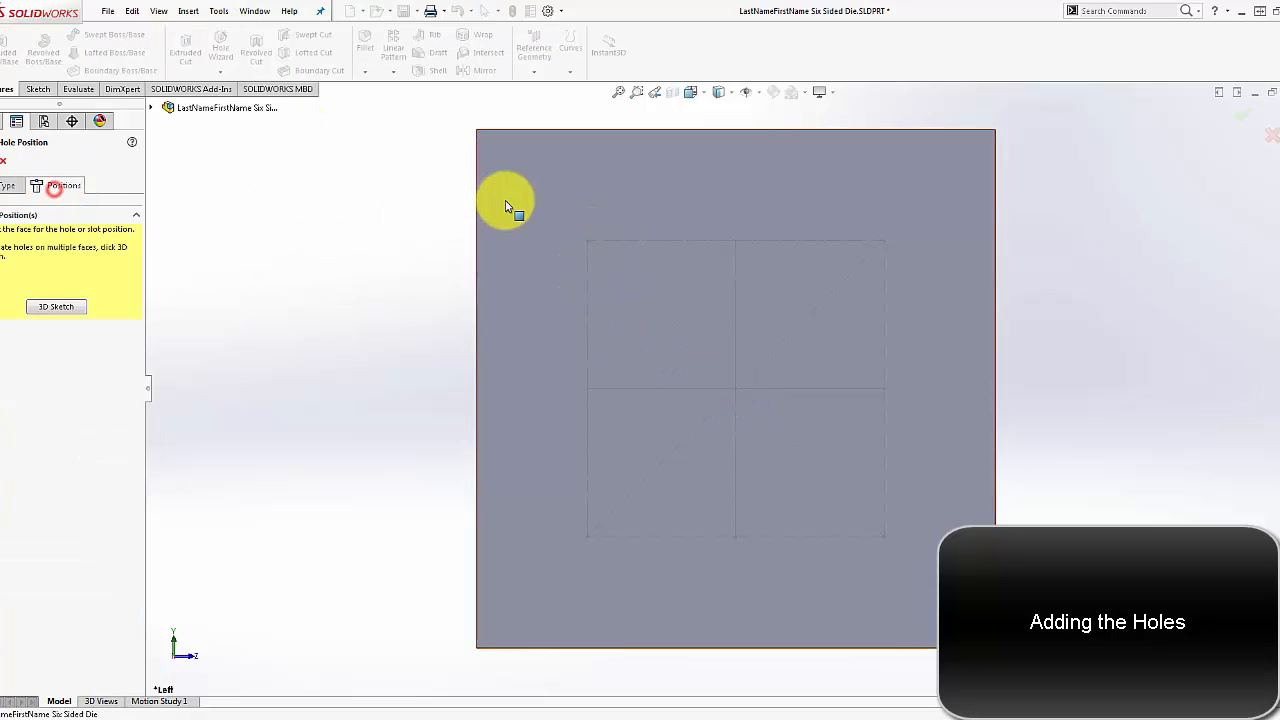
left_click(516, 186)
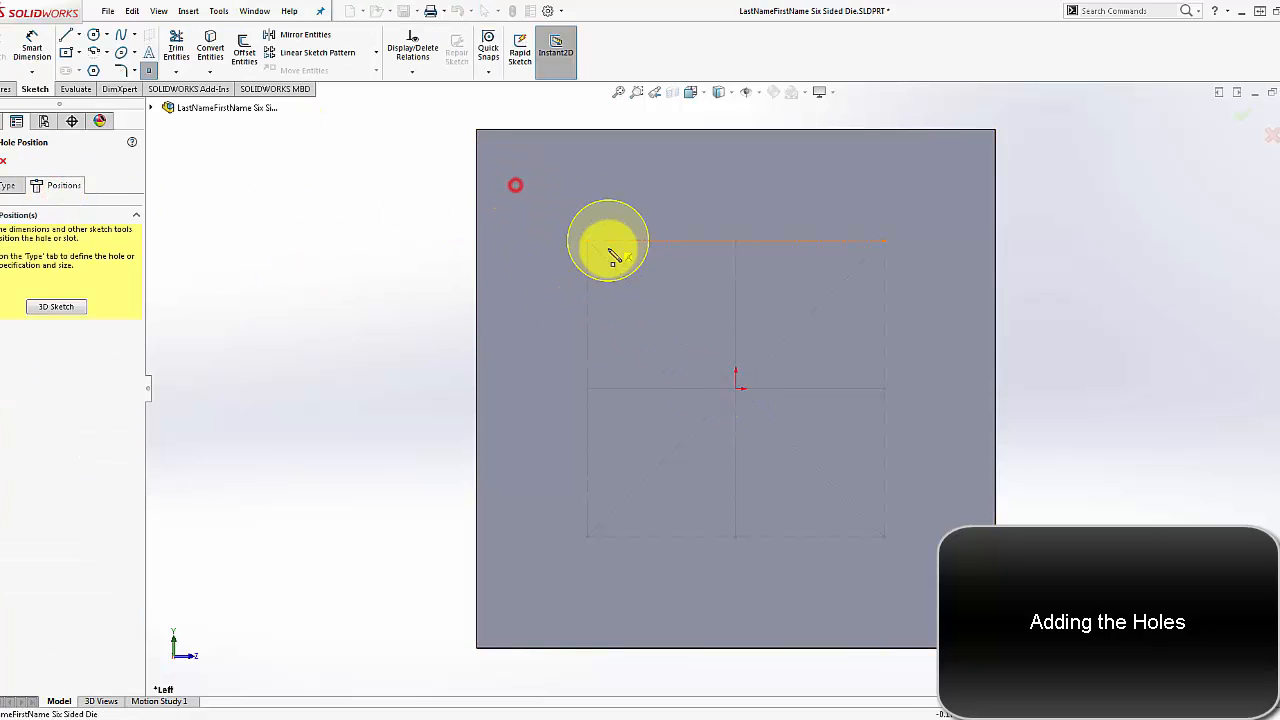
left_click(884, 536)
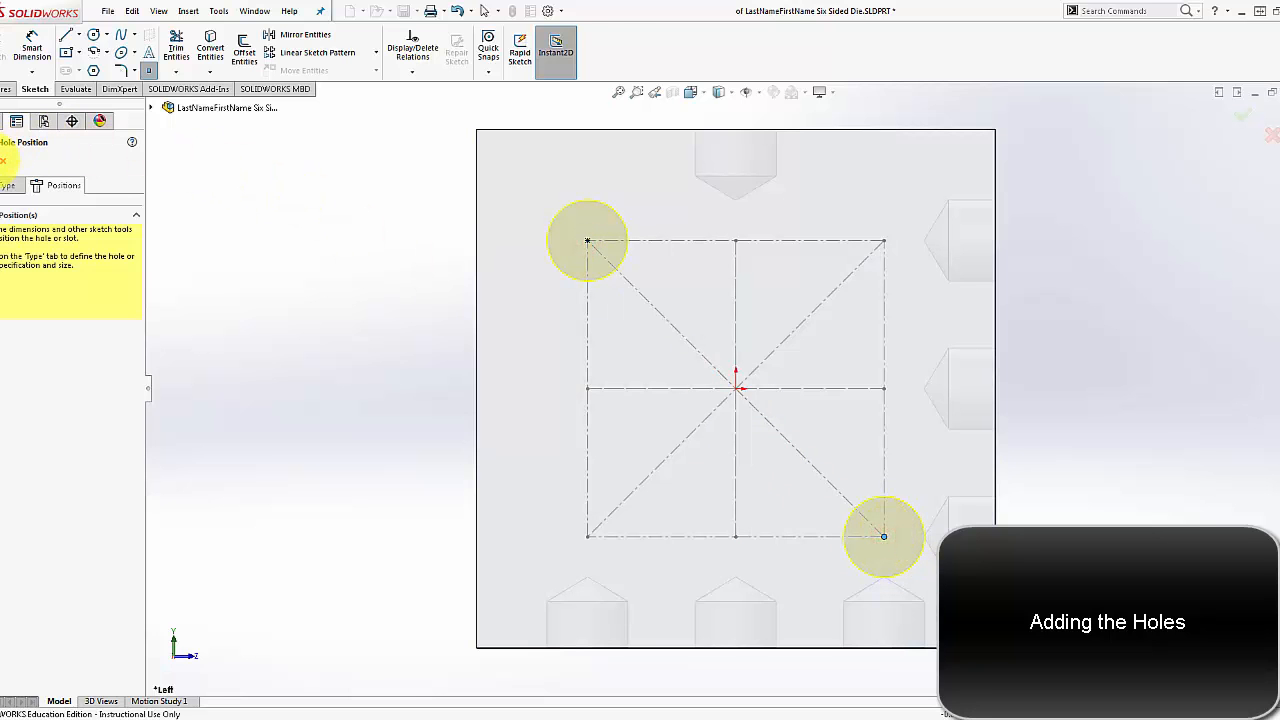
left_click(2, 158)
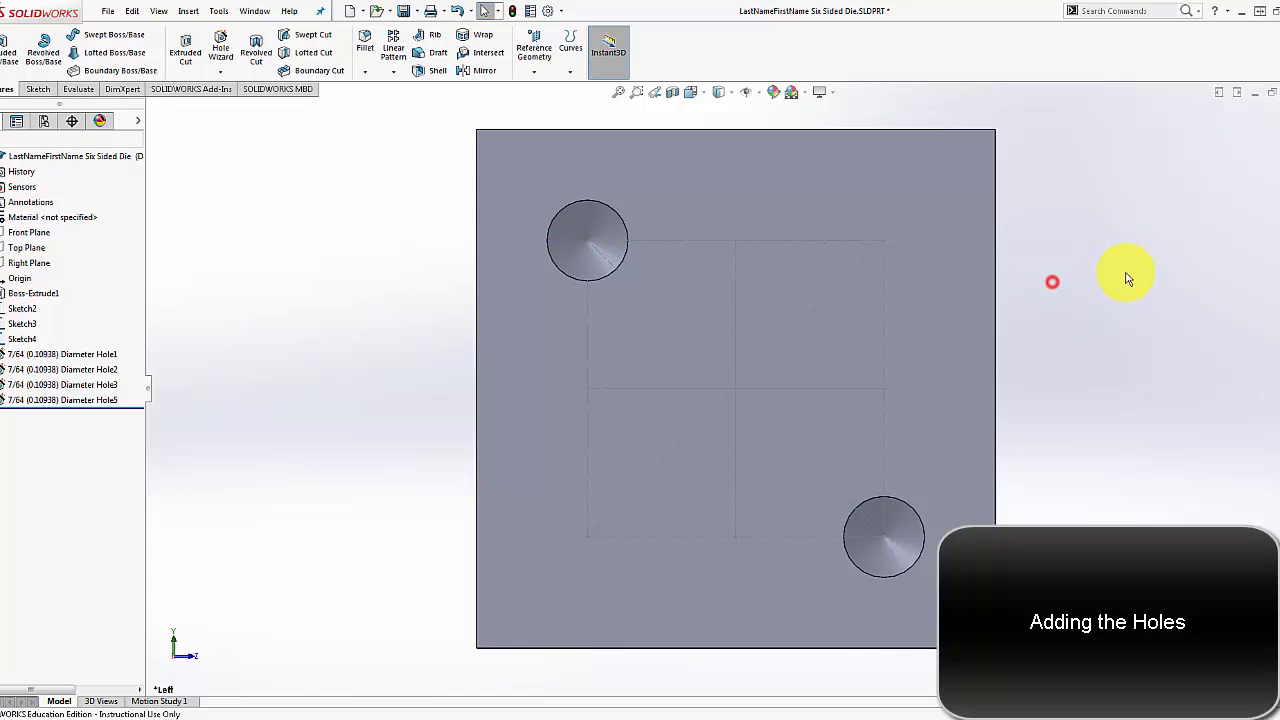
- Inspect the drilled faces of the die from several angles and orient it to the Right view
middle_click_drag(1127, 279, 1014, 428)
key("ctrl+7")
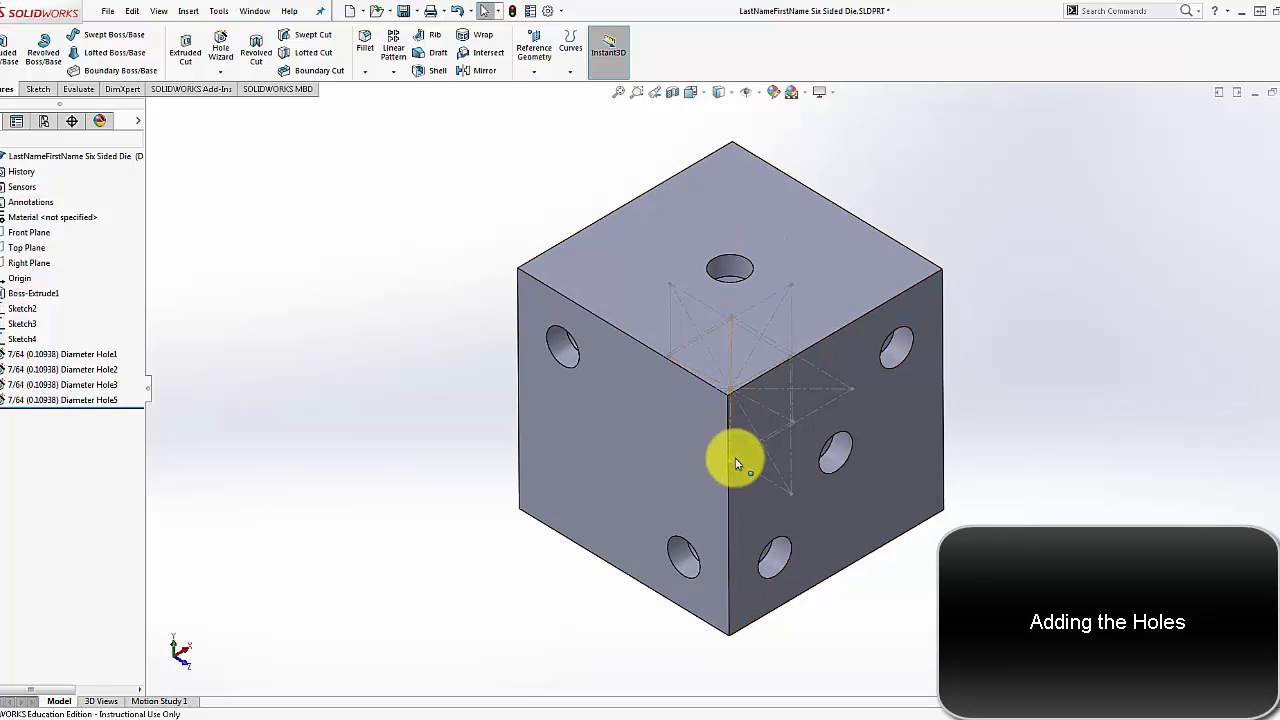
scroll(860, 360, "down", 4)
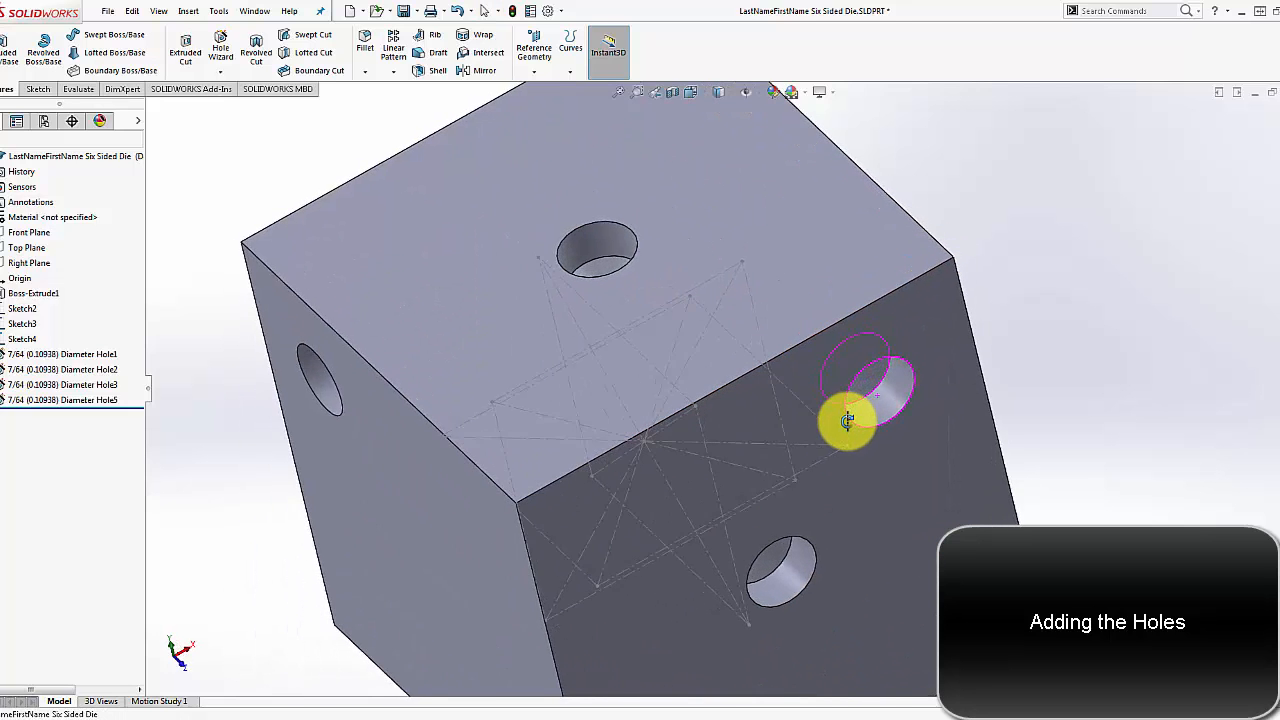
middle_click_drag(848, 420, 1010, 335)
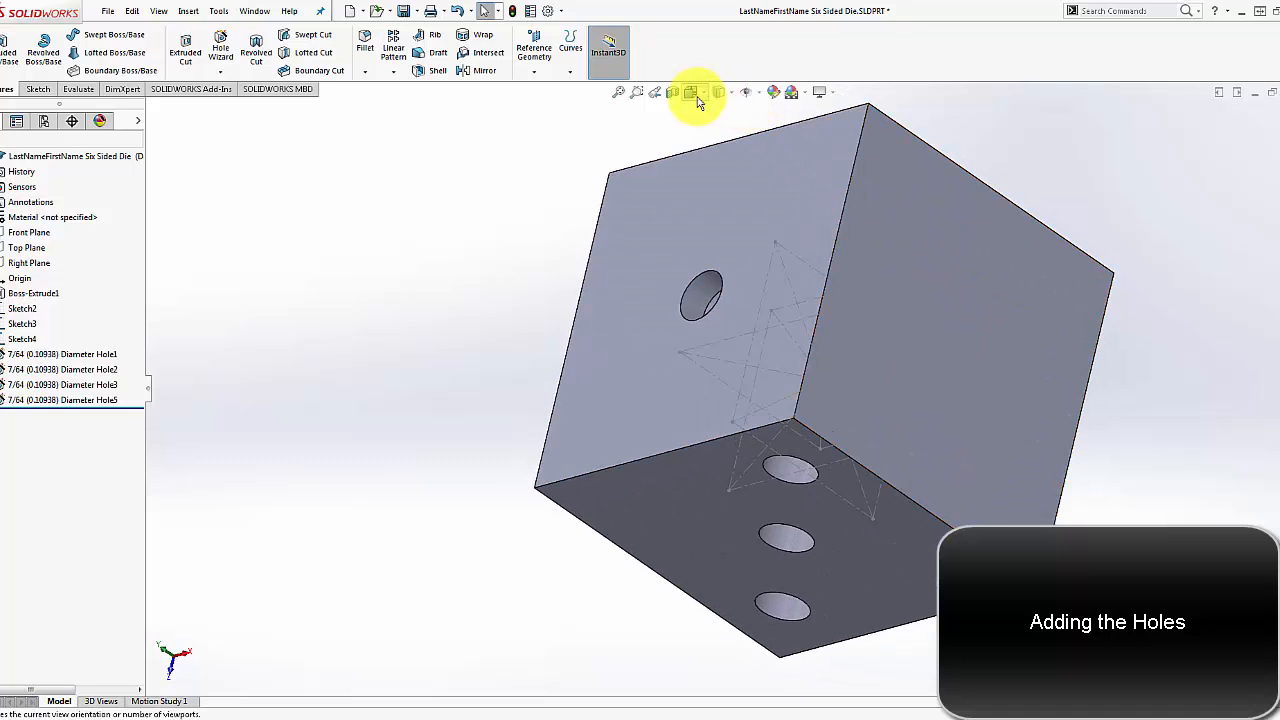
middle_click_drag(715, 140, 663, 237)
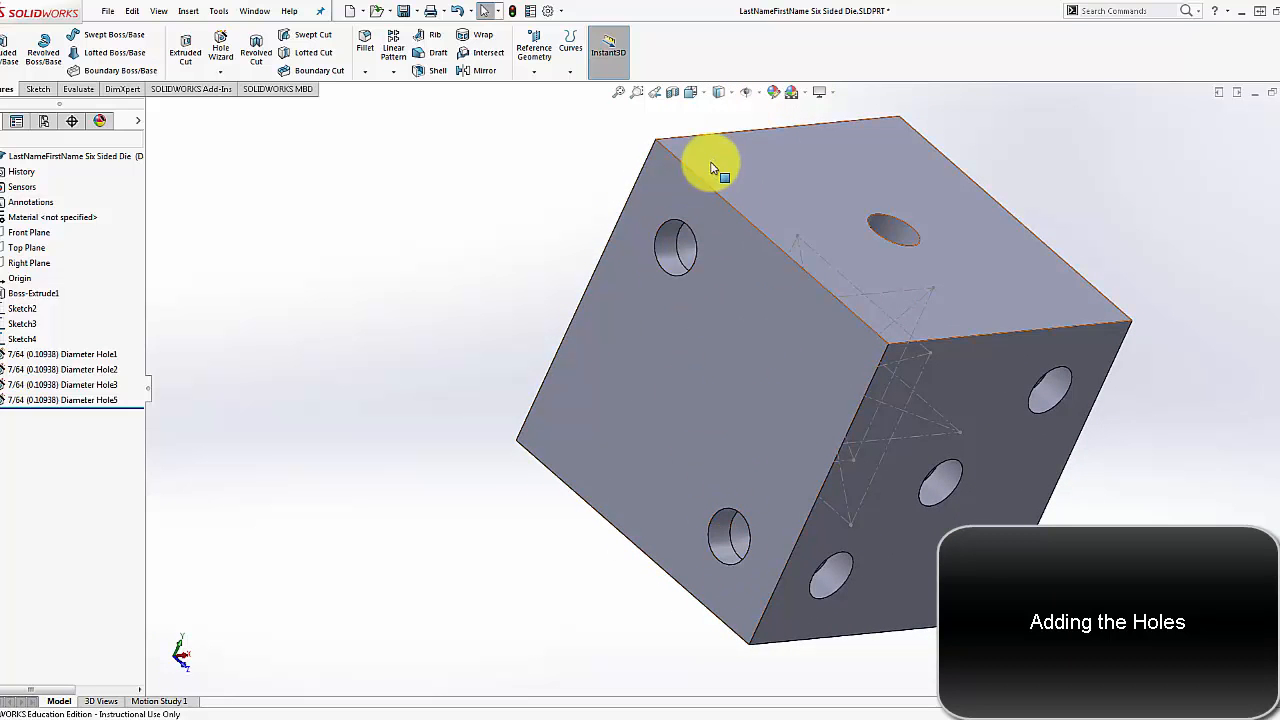
left_click(691, 92)
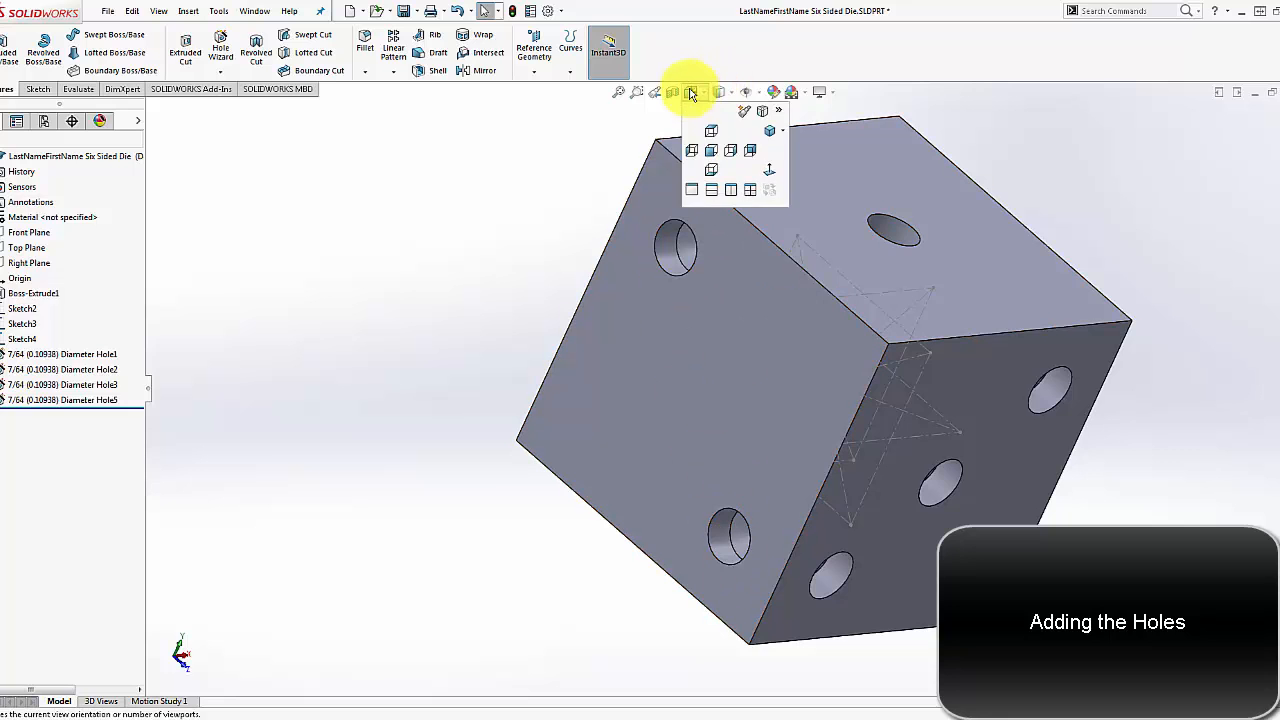
left_click(737, 148)
- Add five Hole Wizard holes on the right face at the centre and four corners of the construction square
left_click(665, 332)
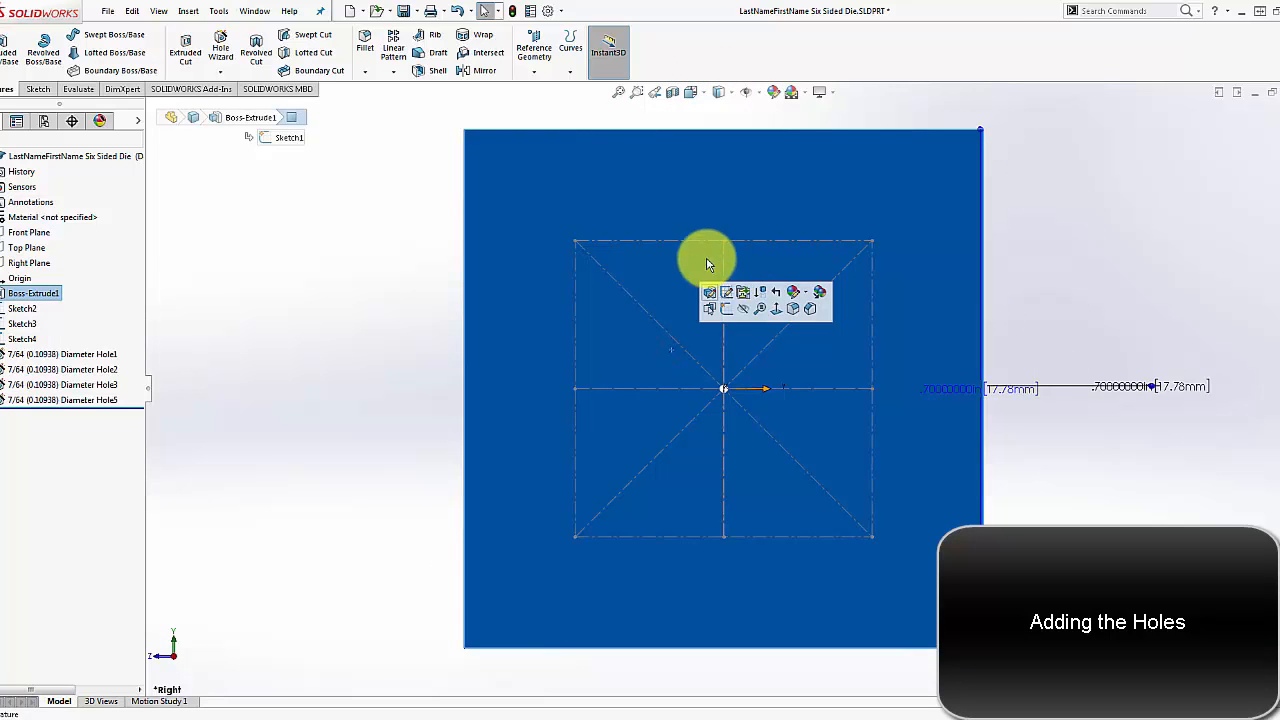
left_click(215, 62)
left_click(60, 187)
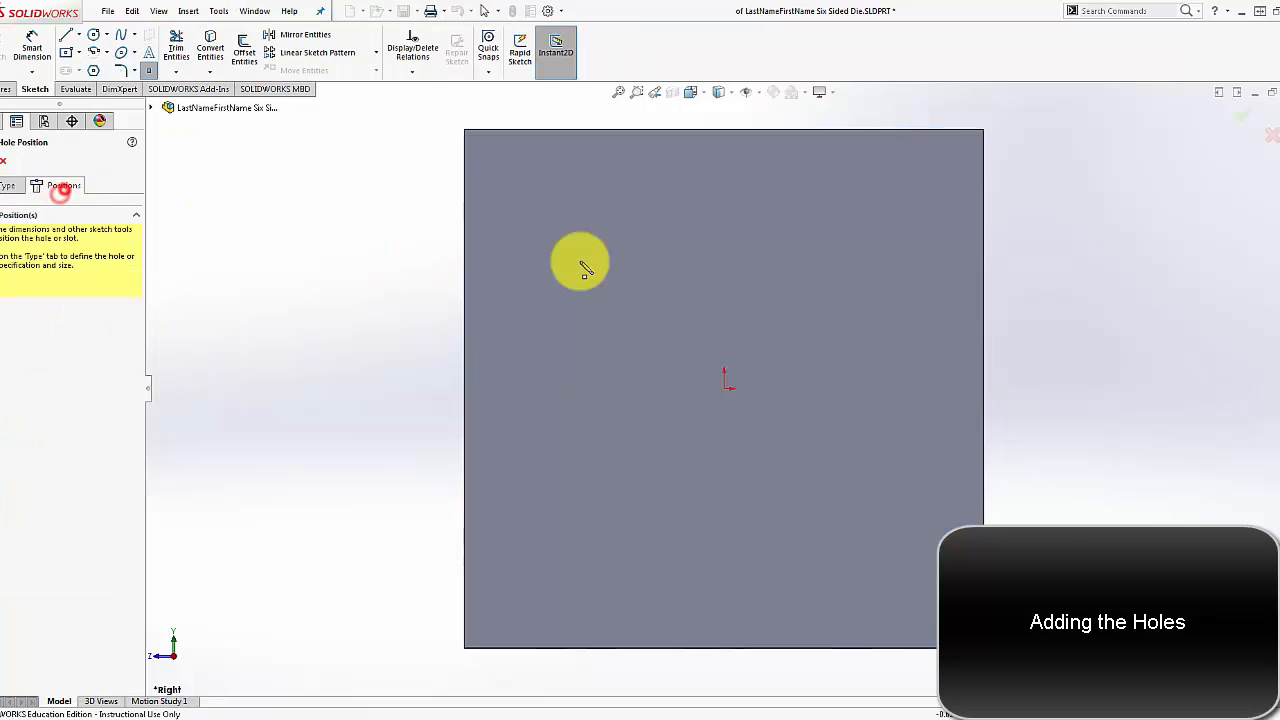
left_click(575, 240)
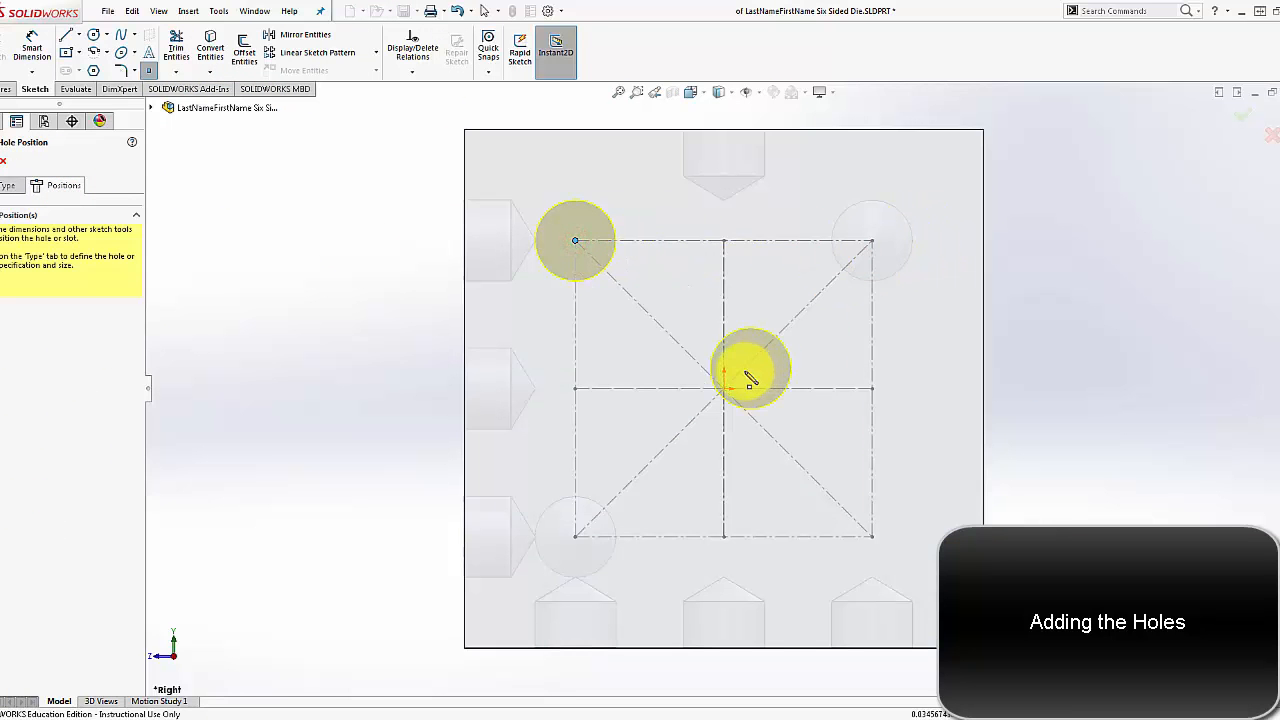
left_click(724, 388)
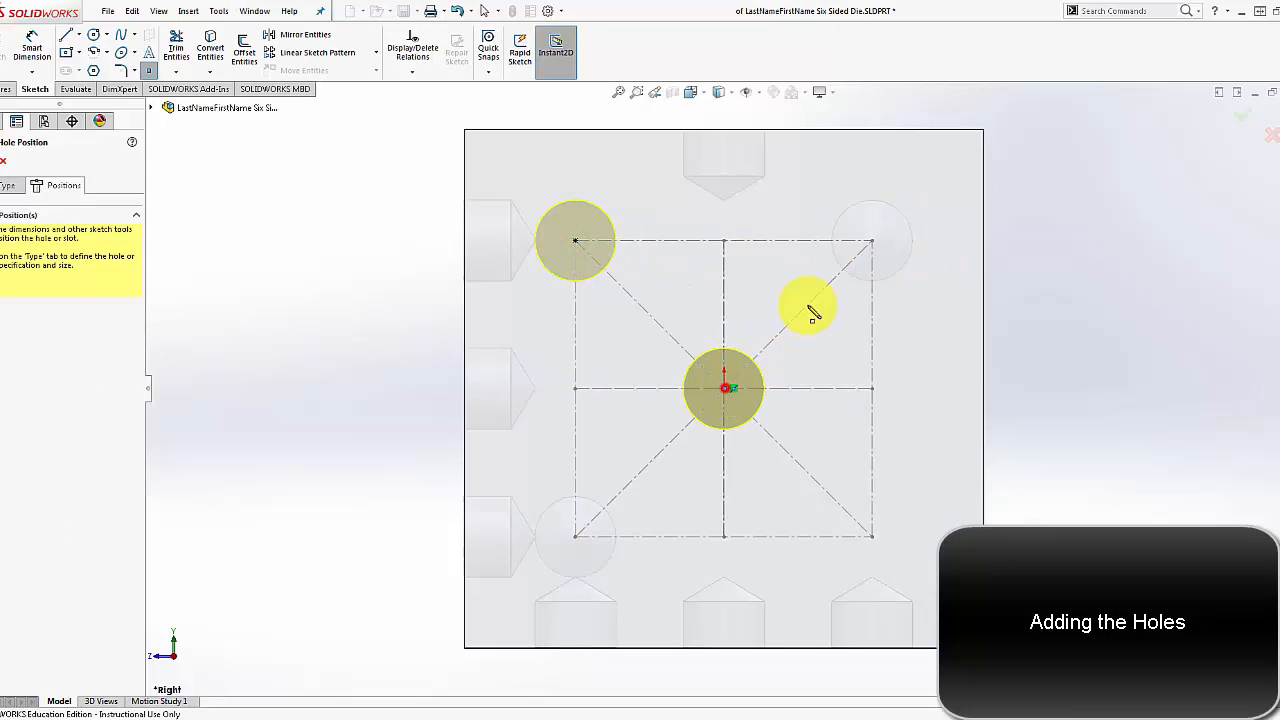
left_click(872, 240)
left_click(872, 536)
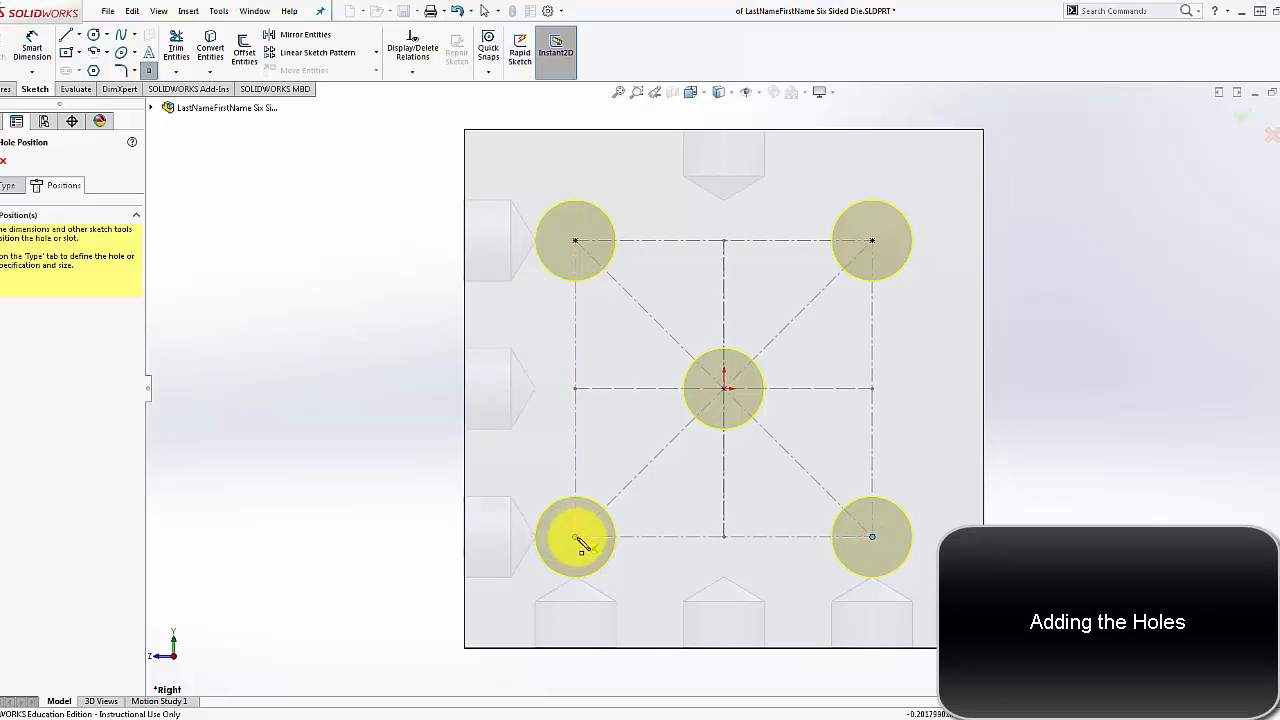
left_click(575, 537)
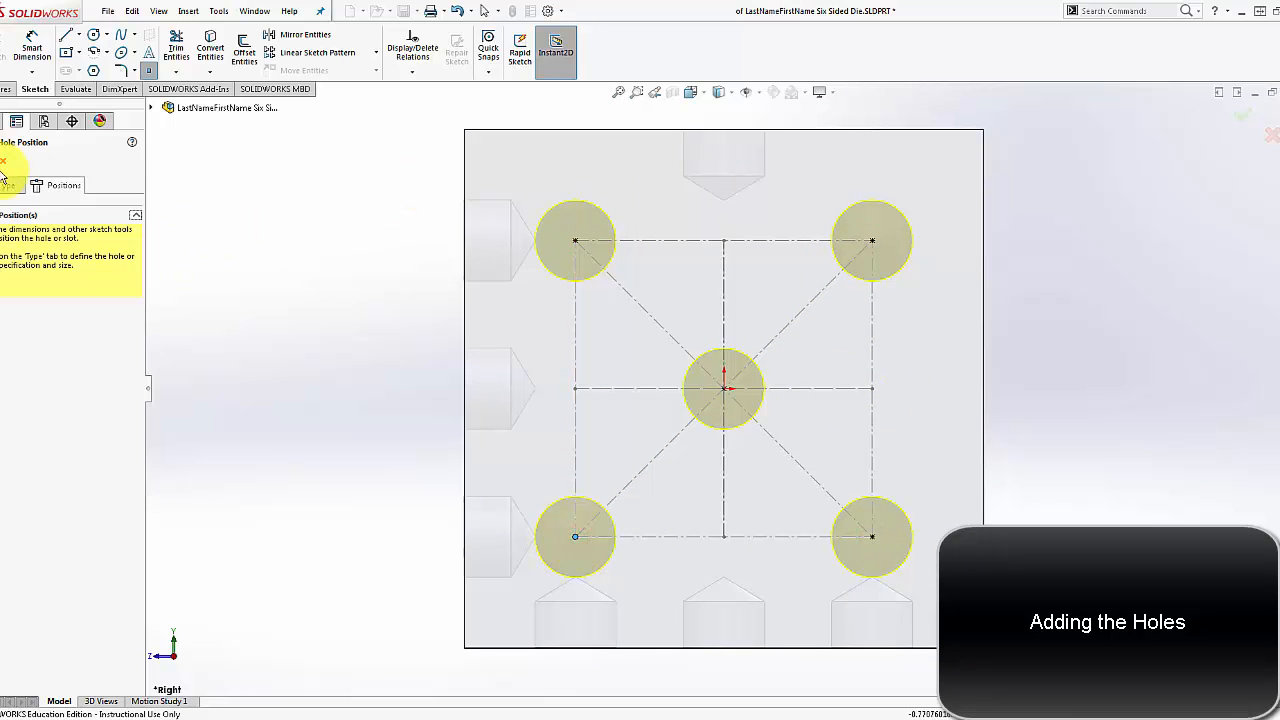
left_click(3, 158)
- Place Hole Wizard holes on the undrilled back face at the four corners of the construction square
middle_click_drag(1042, 300, 935, 311)
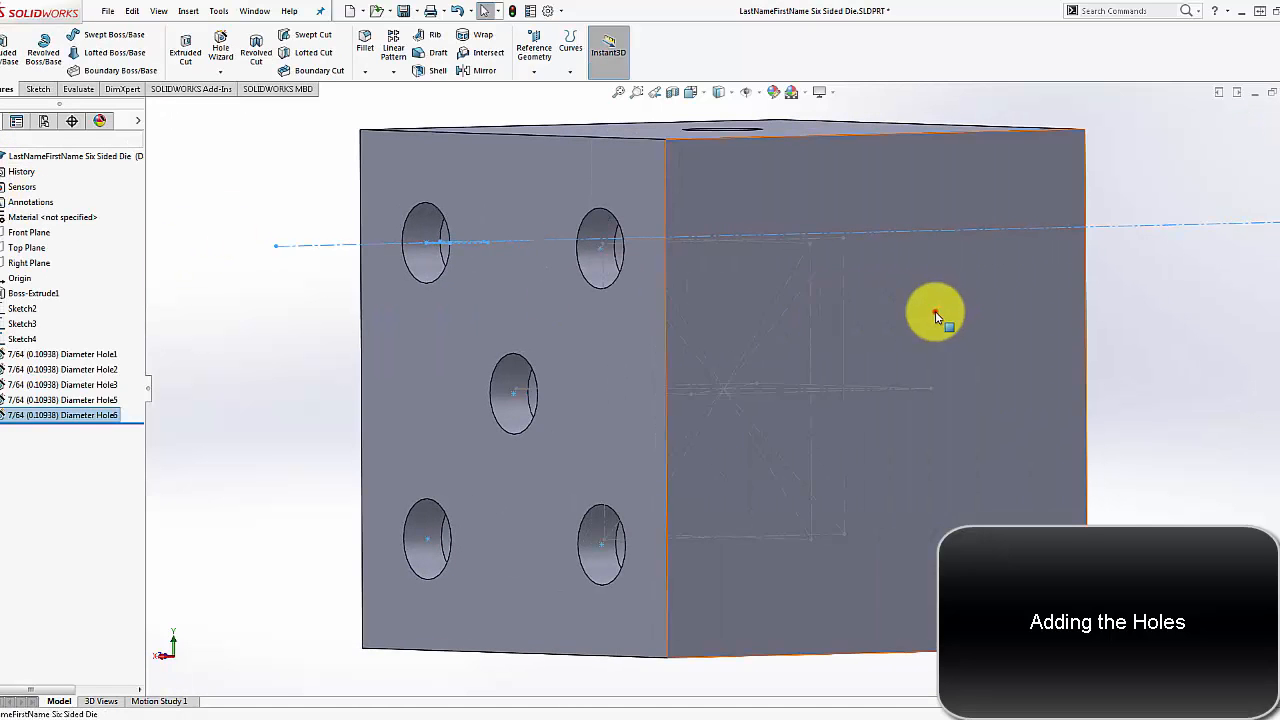
left_click(931, 310)
key("space")
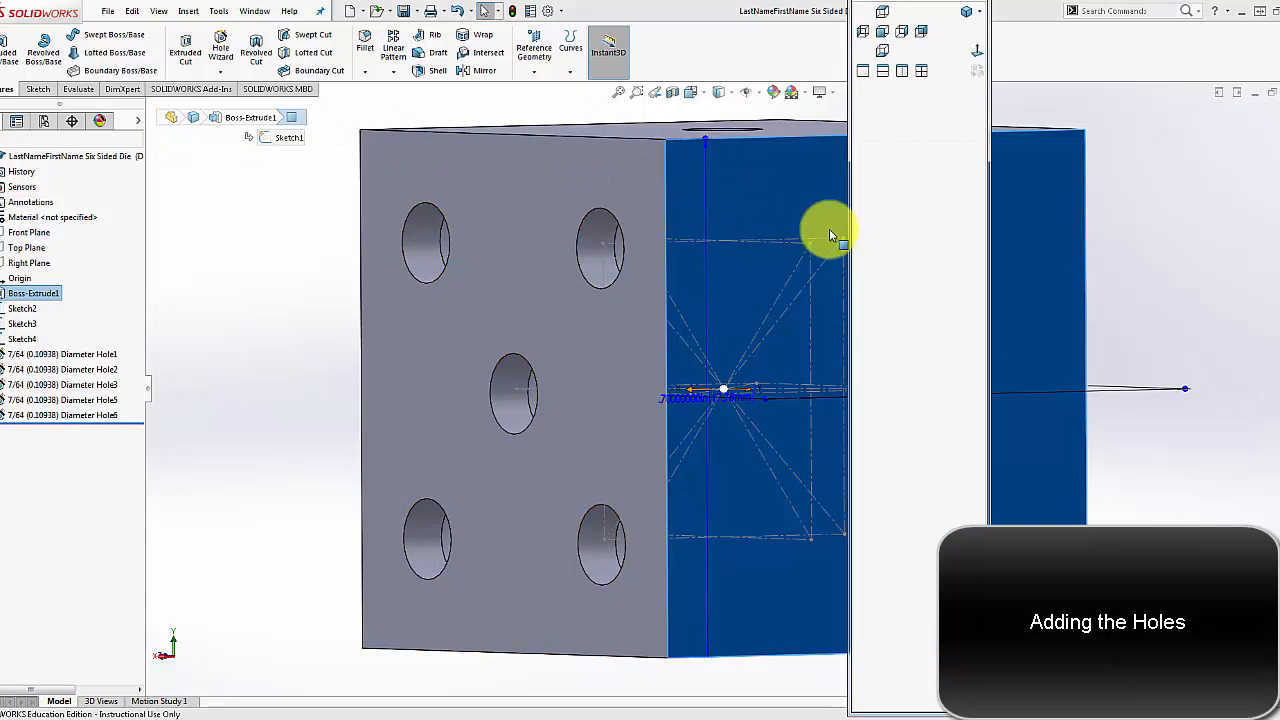
left_click(921, 34)
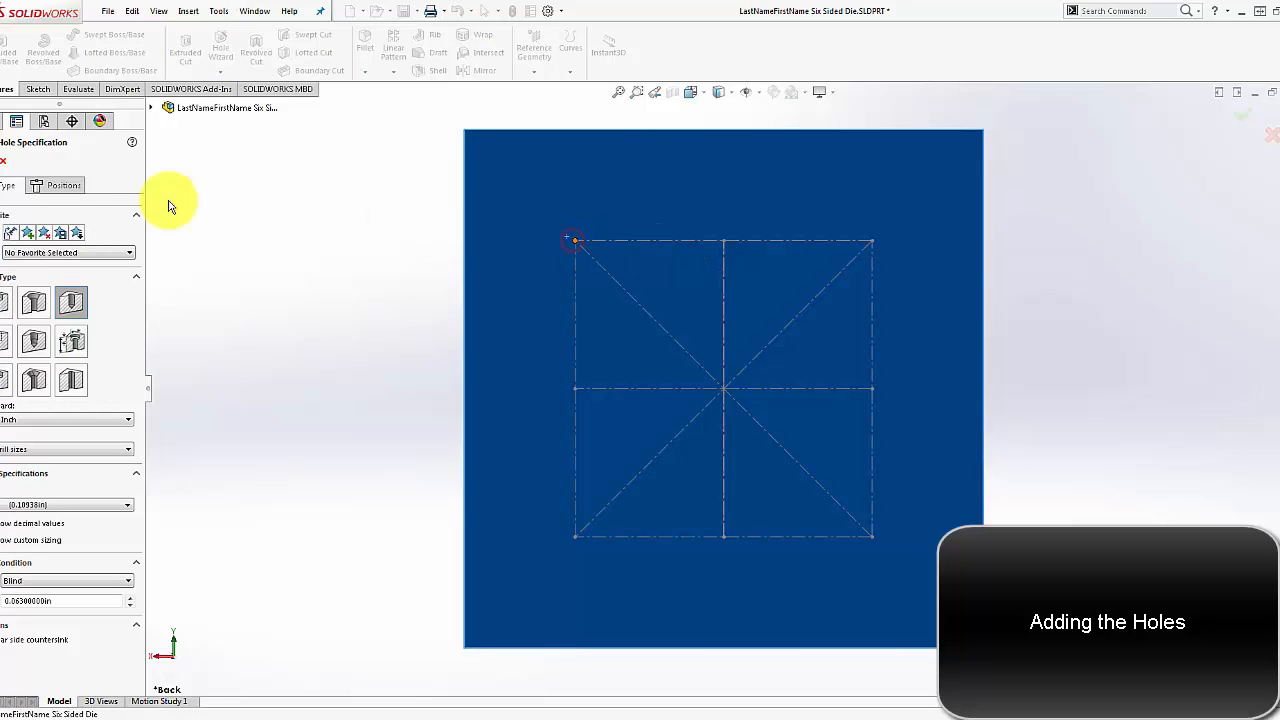
left_click(57, 185)
left_click(555, 197)
left_click(577, 243)
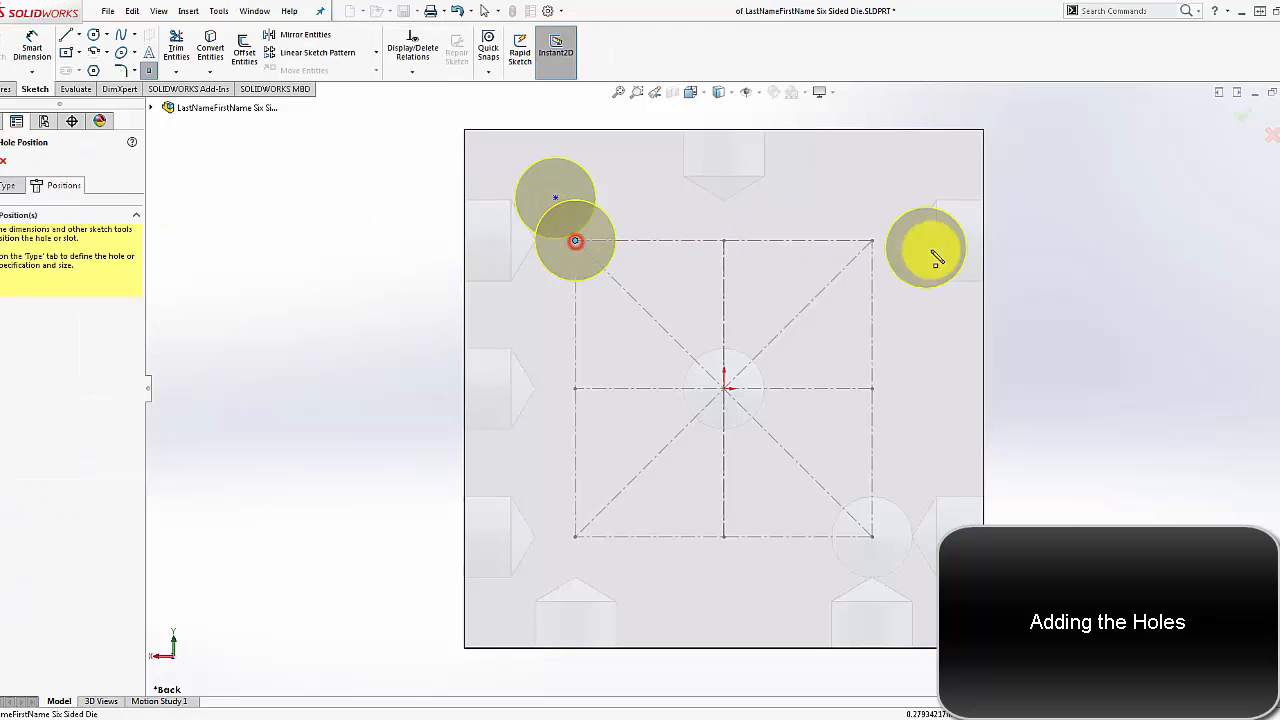
left_click(875, 245)
left_click(872, 537)
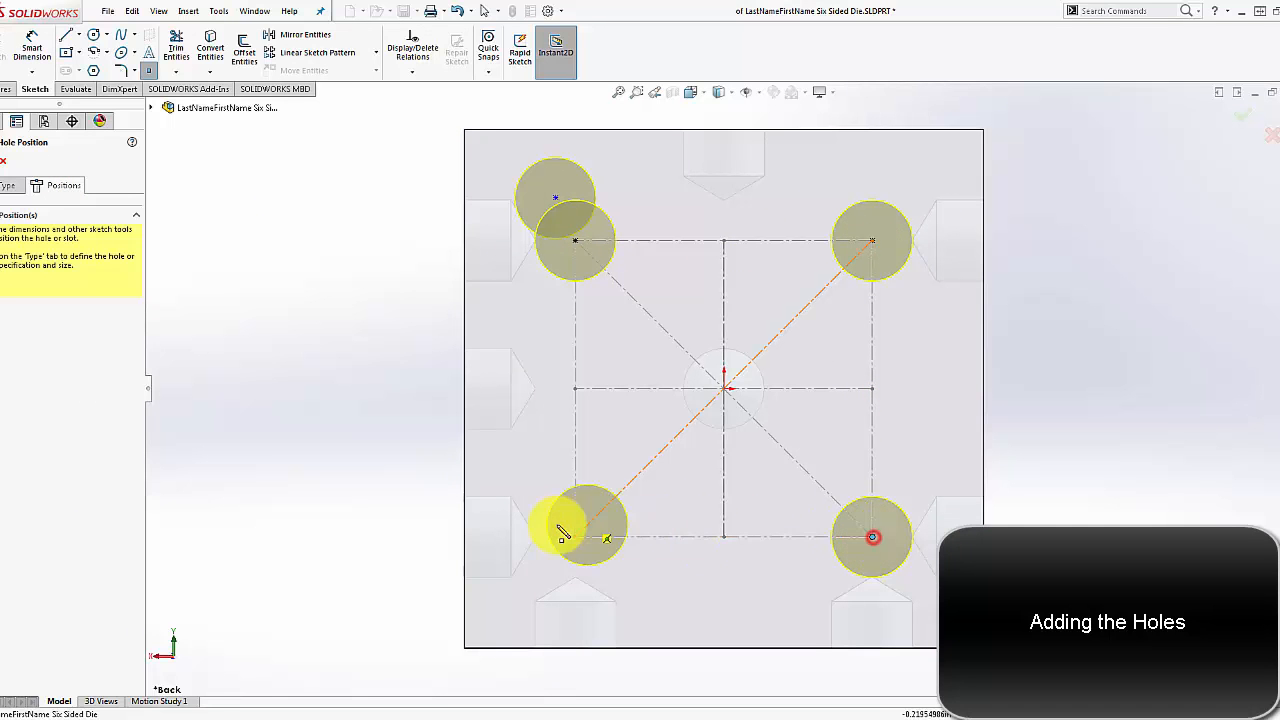
left_click(575, 537)
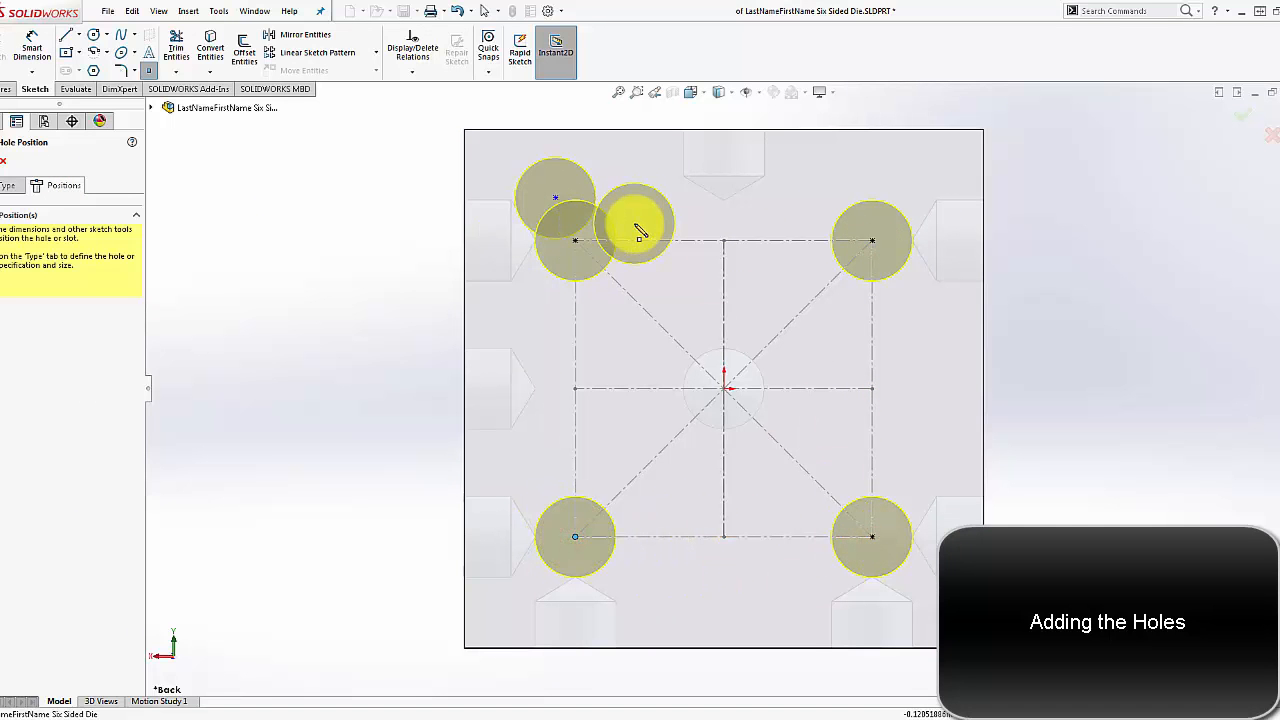
- Delete the stray hole point beyond the construction square's upper-left corner and finish the back-face holes
key("Escape")
left_click(555, 198)
key("Delete")
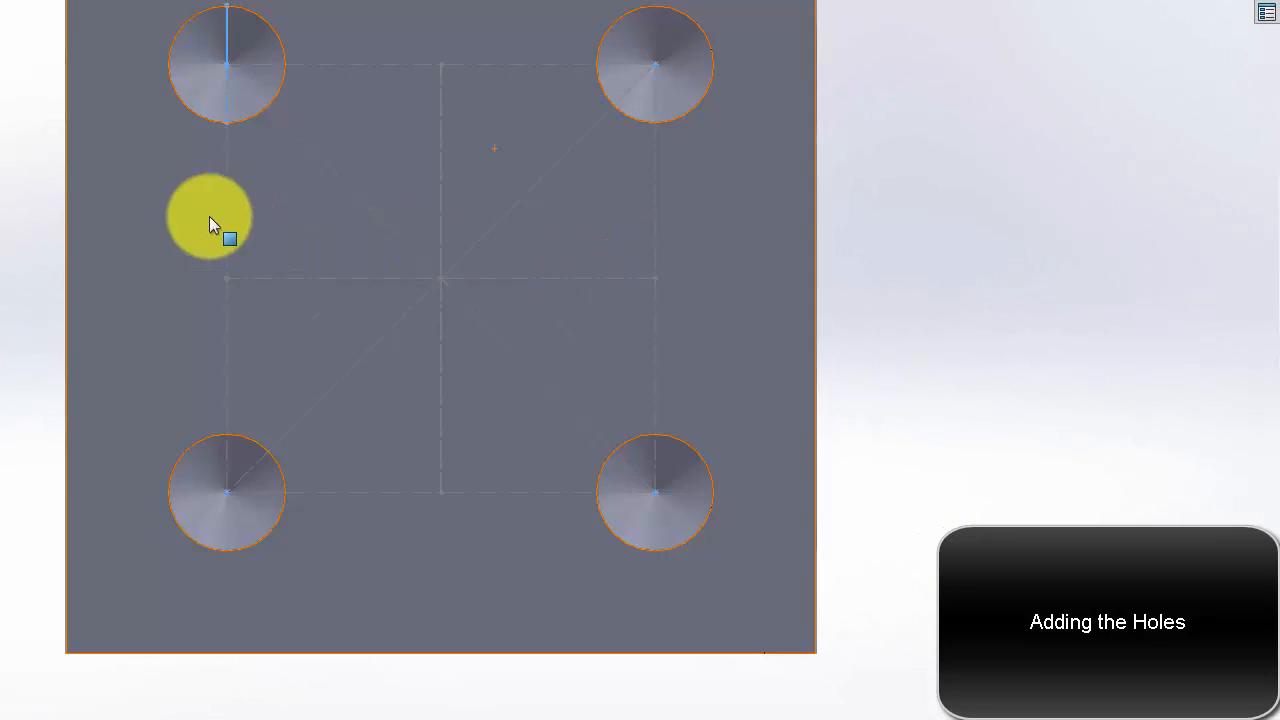
- Start a trial chamfer on the drilled die with a distance of 0.03 in and an angle of 45°
mouse_move(209, 216)
middle_mouse_down()
mouse_move(322, 325)
mouse_move(460, 352)
mouse_move(610, 340)
middle_mouse_up()
scroll(322, 325, "up", 4)
left_click(88, 237)
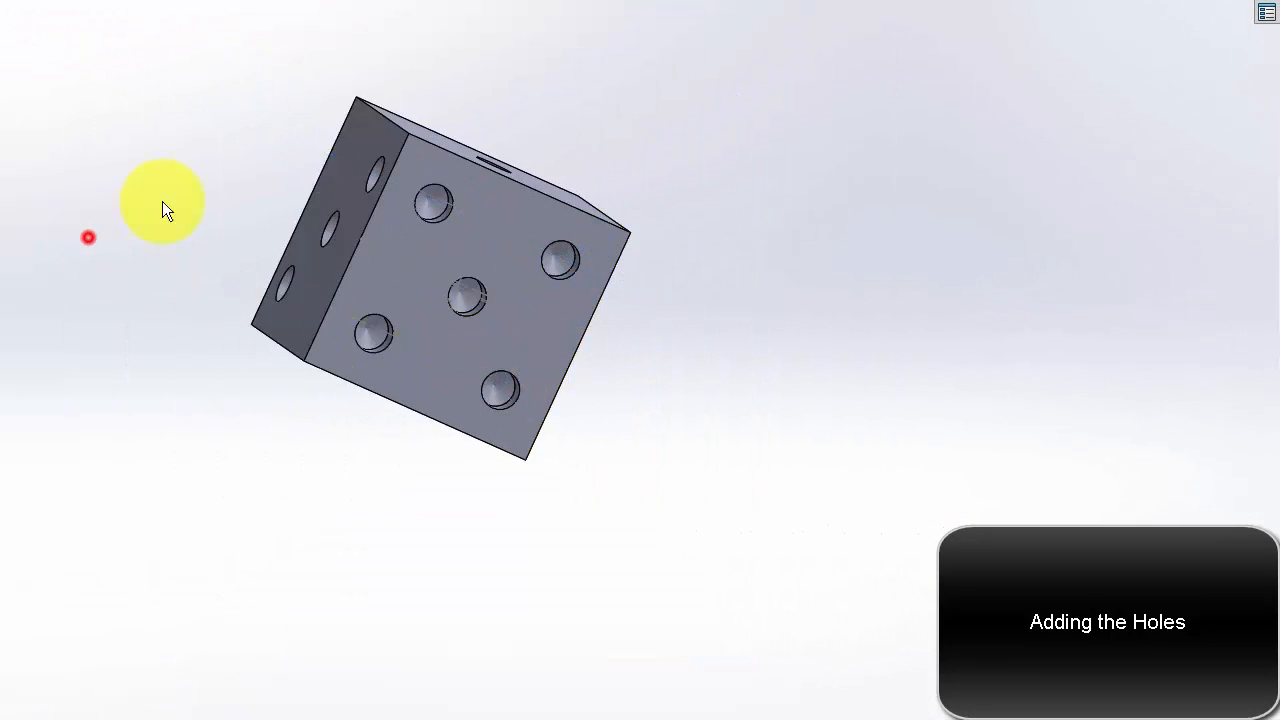
mouse_move(572, 122)
middle_mouse_down()
mouse_move(626, 151)
mouse_move(791, 343)
middle_mouse_up()
middle_click_drag(725, 106, 548, 167)
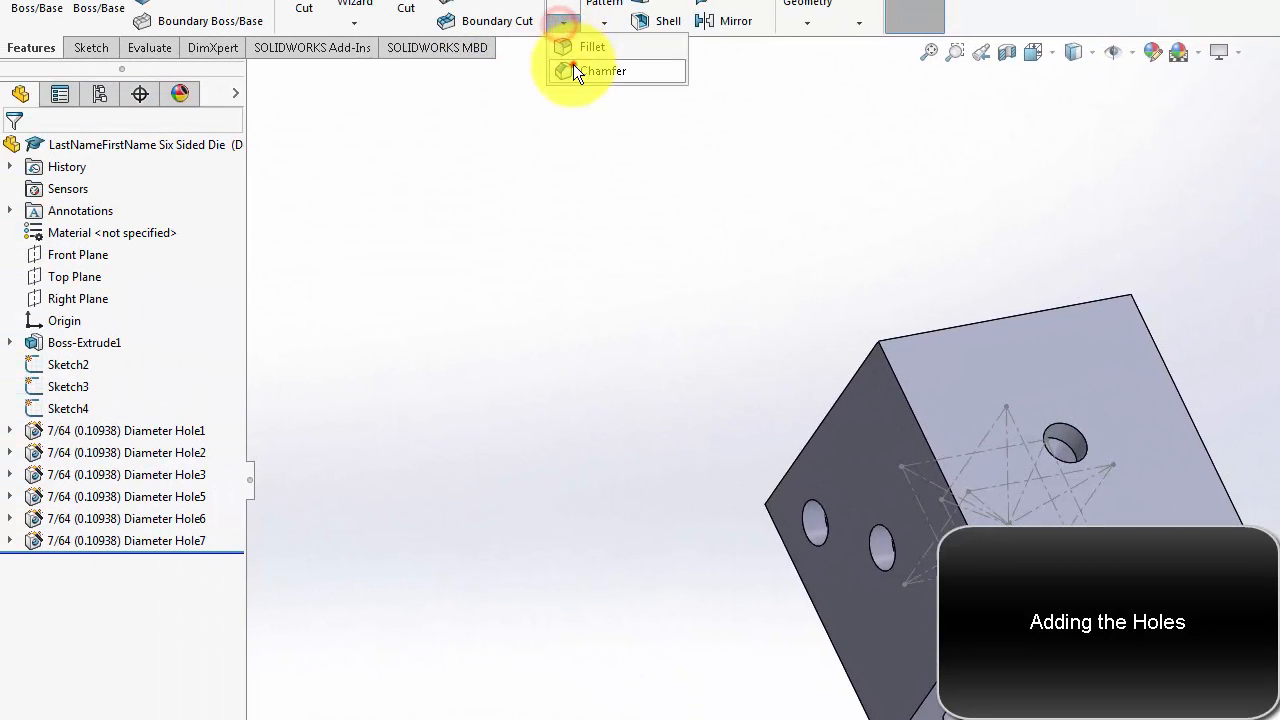
left_click(574, 67)
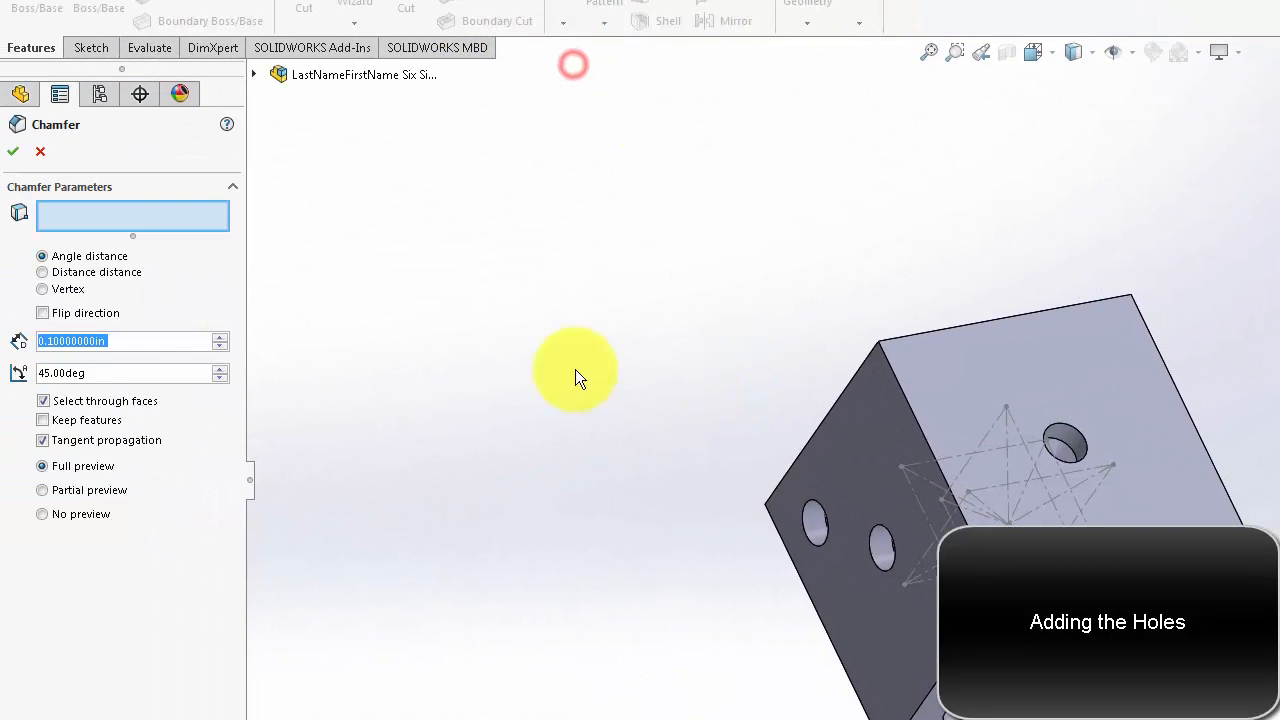
type(".03")
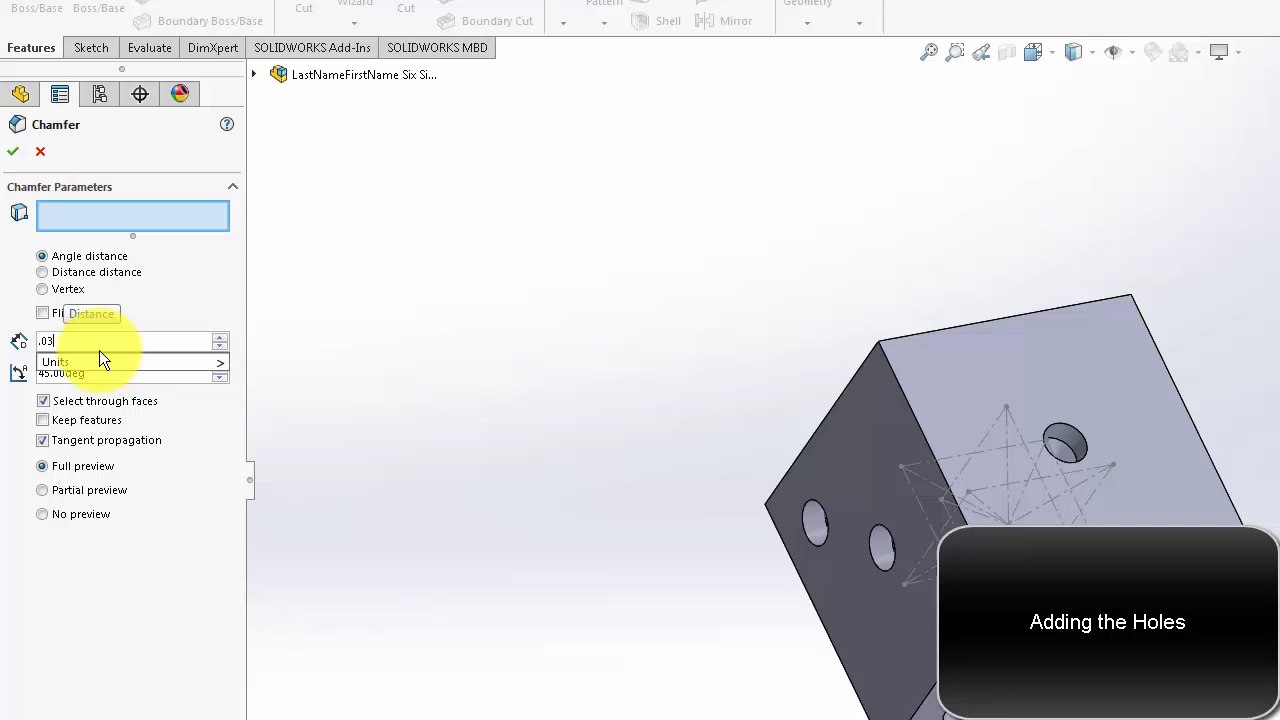
mouse_move(99, 356)
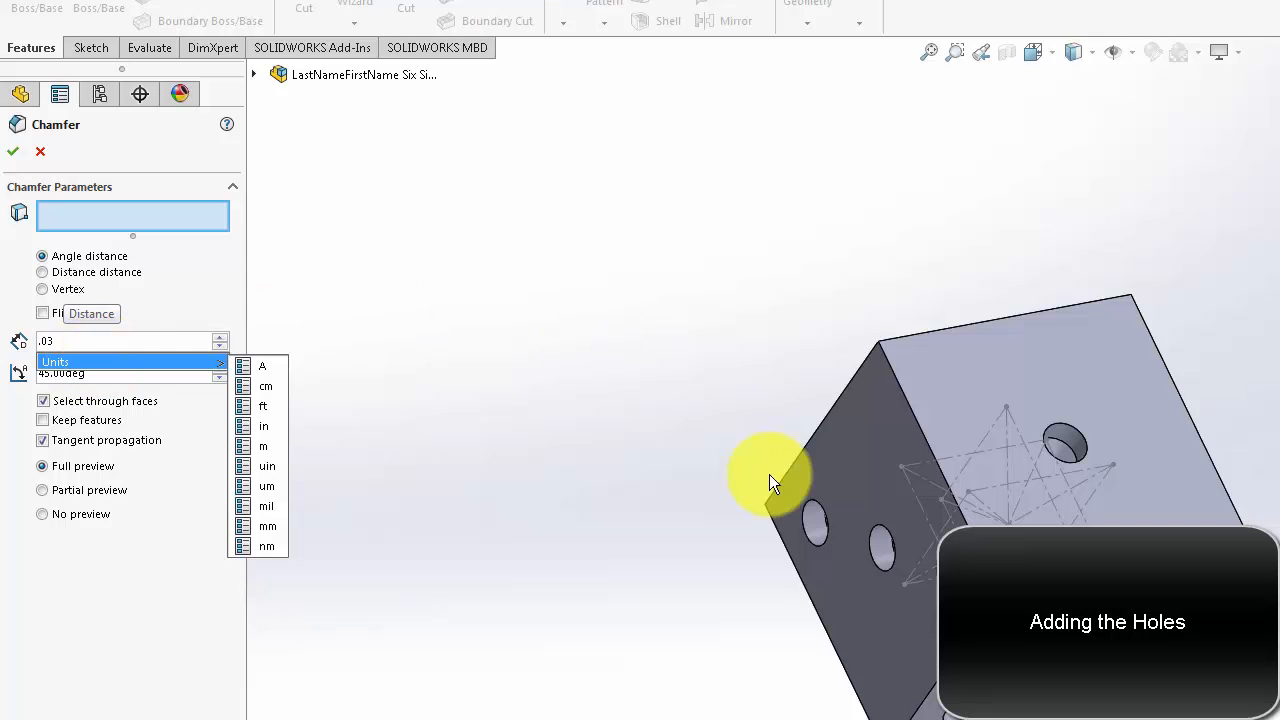
left_click(626, 617)
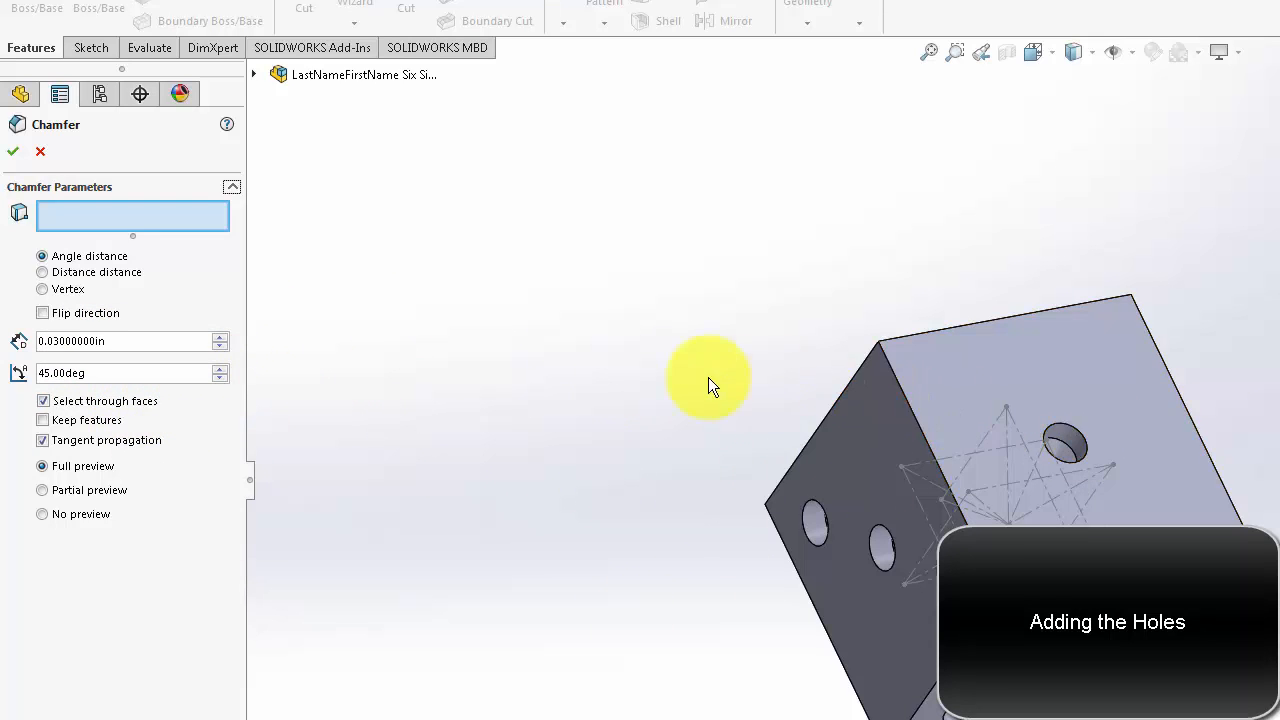
- Try to chamfer all outer edges of the drilled die by selecting its faces
left_click(1020, 365)
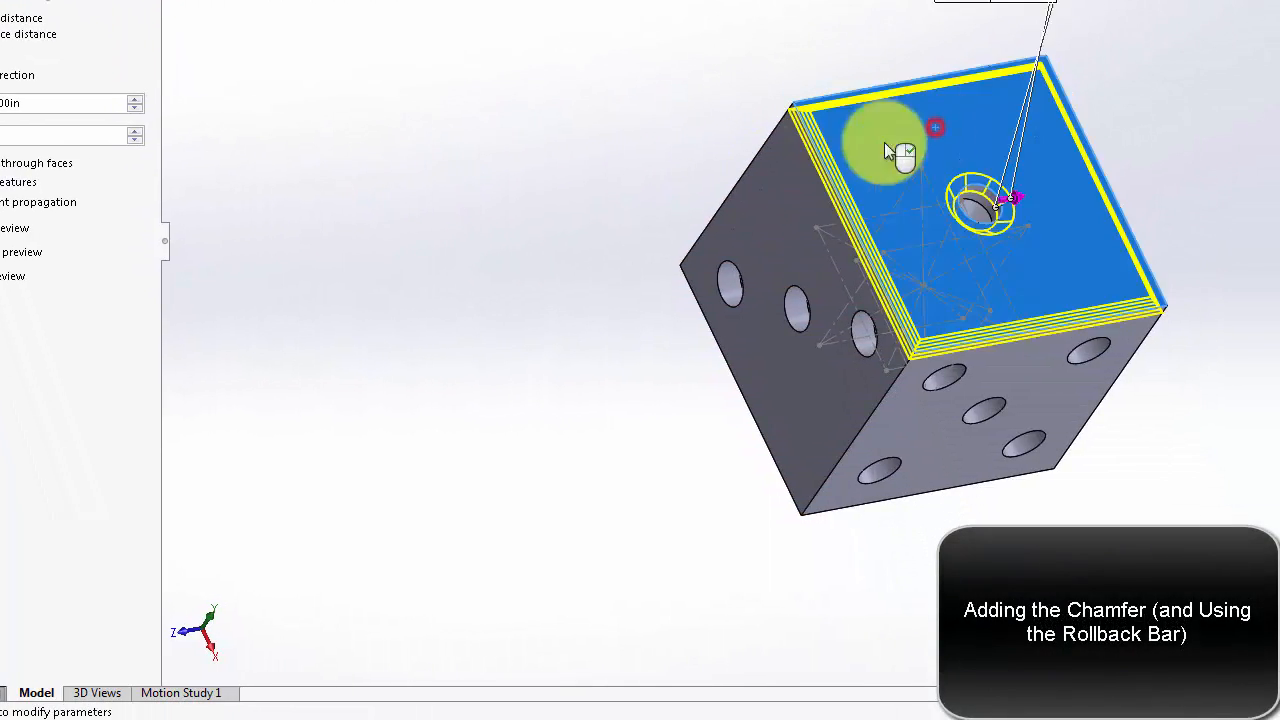
middle_click_drag(885, 145, 700, 214)
left_click(914, 194)
middle_click_drag(814, 206, 871, 225)
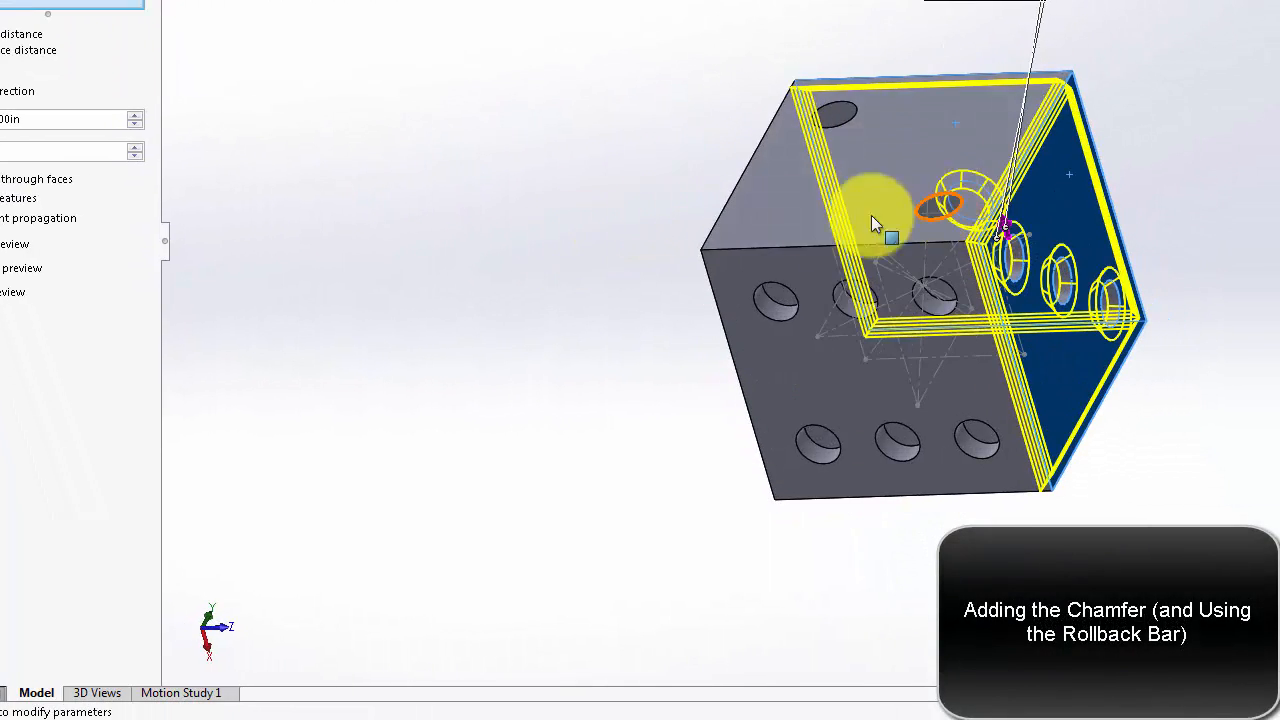
left_click(809, 200)
left_click(840, 363)
middle_click_drag(803, 366, 989, 430)
left_click(773, 327)
left_click(802, 325)
middle_click_drag(909, 383, 864, 342)
left_click(864, 342)
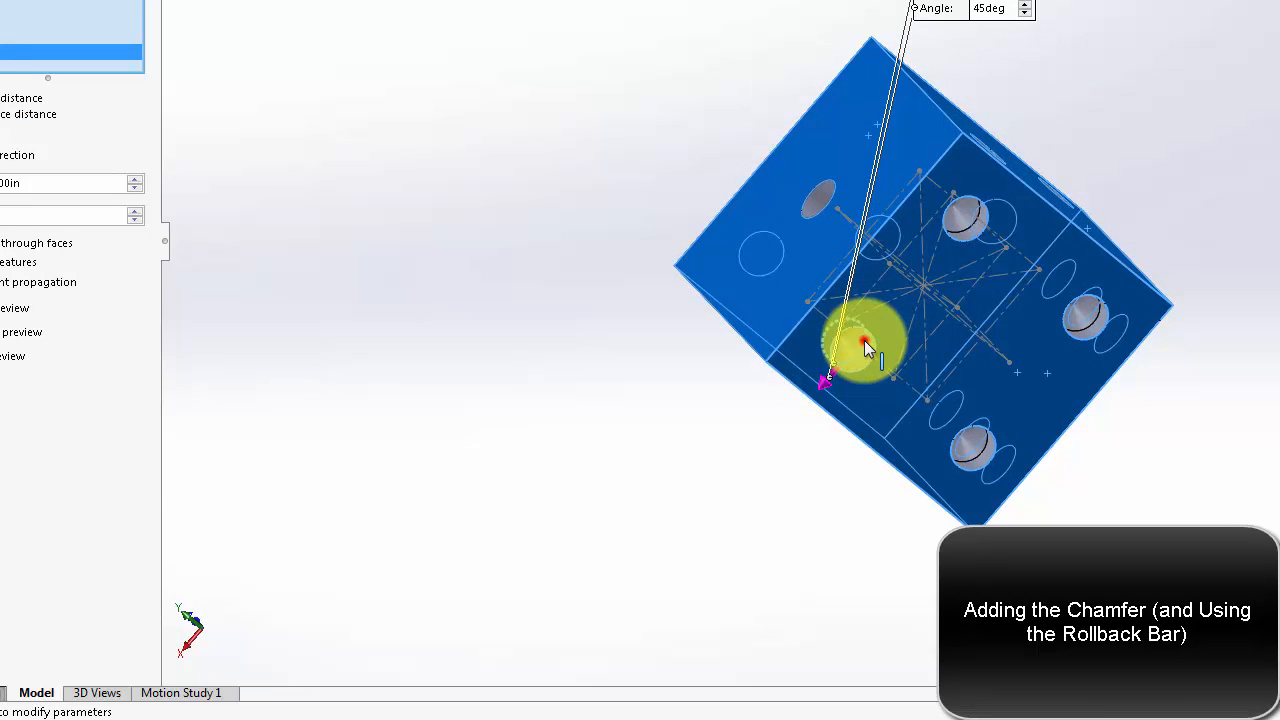
left_click(873, 356)
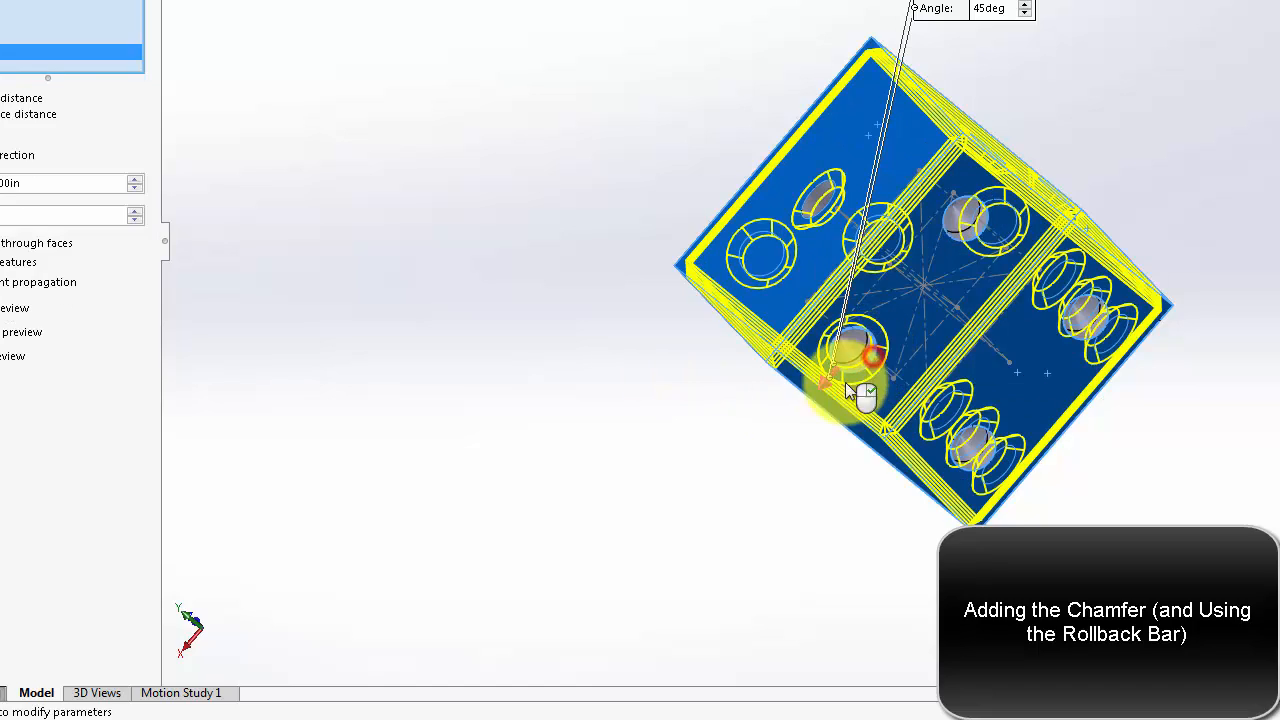
- Remove the surplus item from the trial chamfer's selection, check the preview around the die, and cancel the chamfer
middle_click_drag(600, 272, 788, 373)
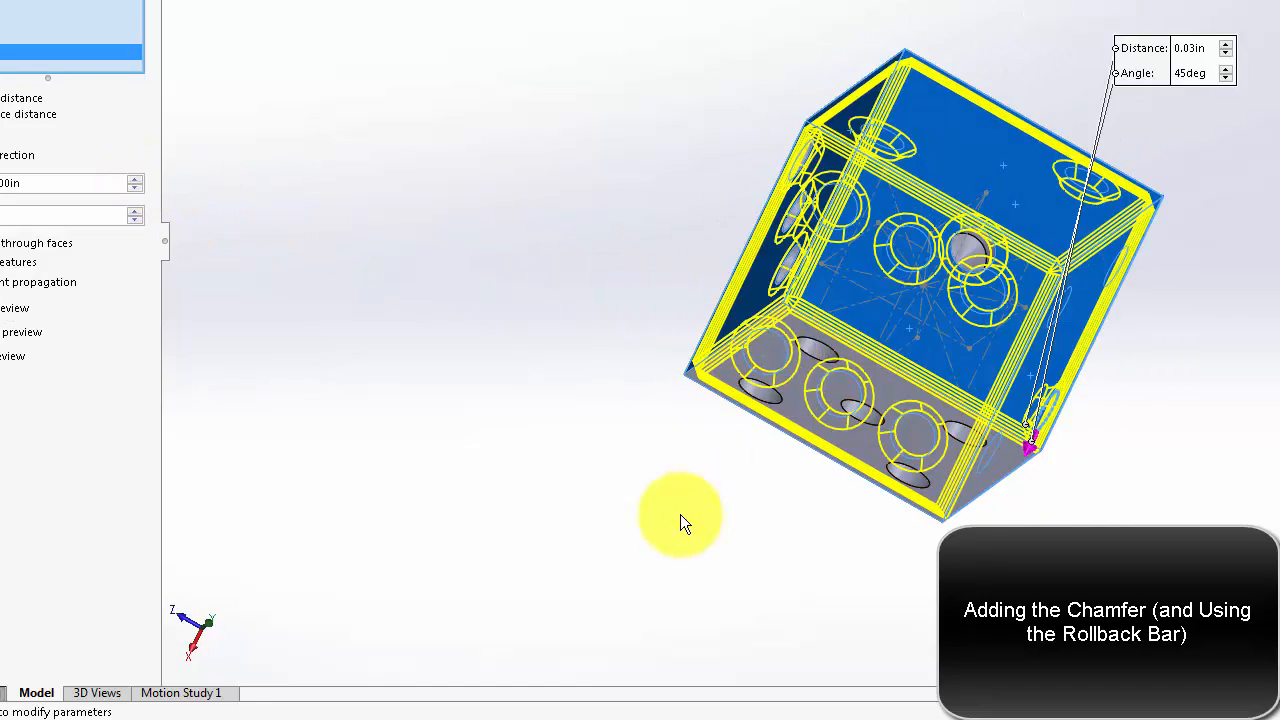
middle_click_drag(686, 518, 751, 102)
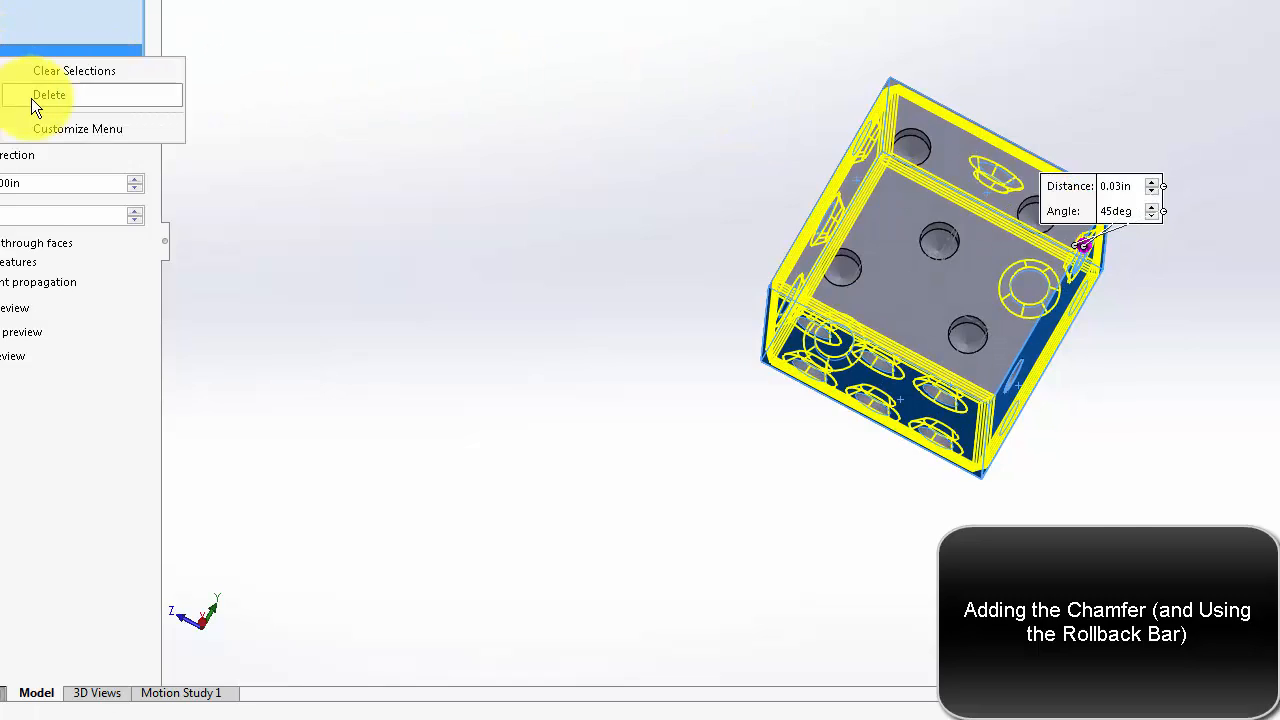
left_click(31, 96)
middle_click_drag(1097, 498, 665, 468)
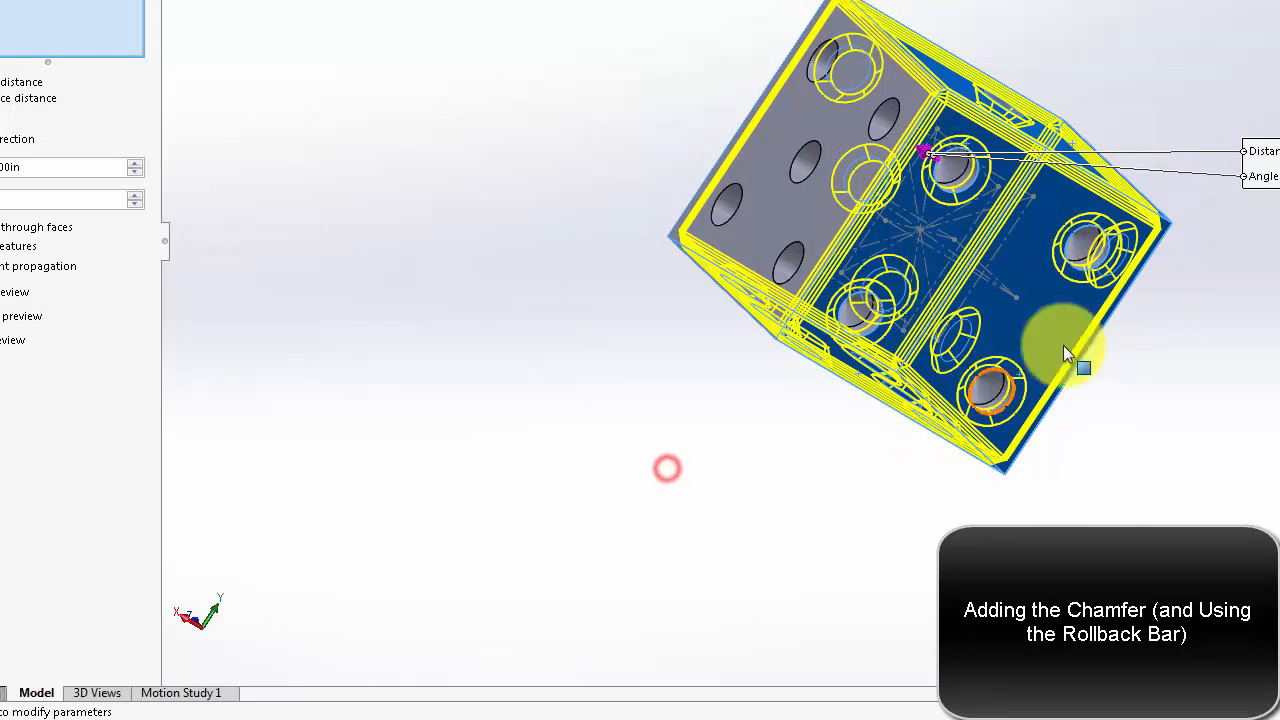
middle_click_drag(1063, 345, 900, 480)
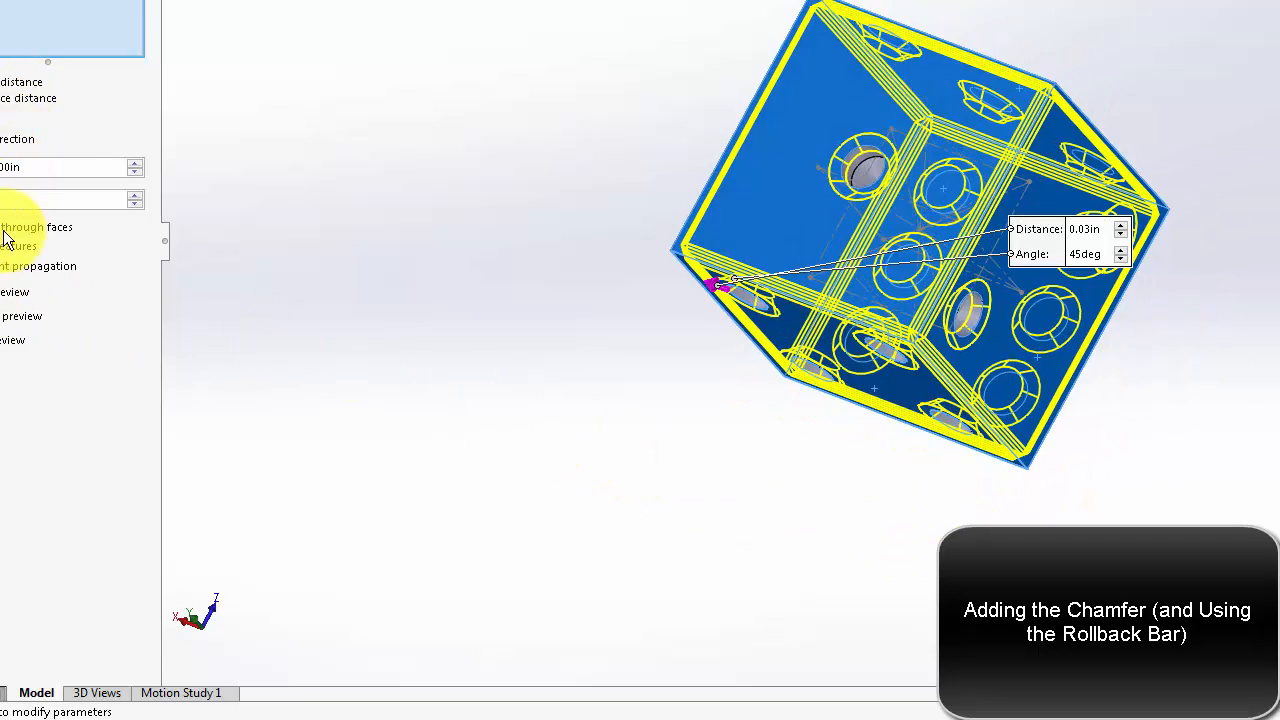
middle_click_drag(471, 471, 1086, 374)
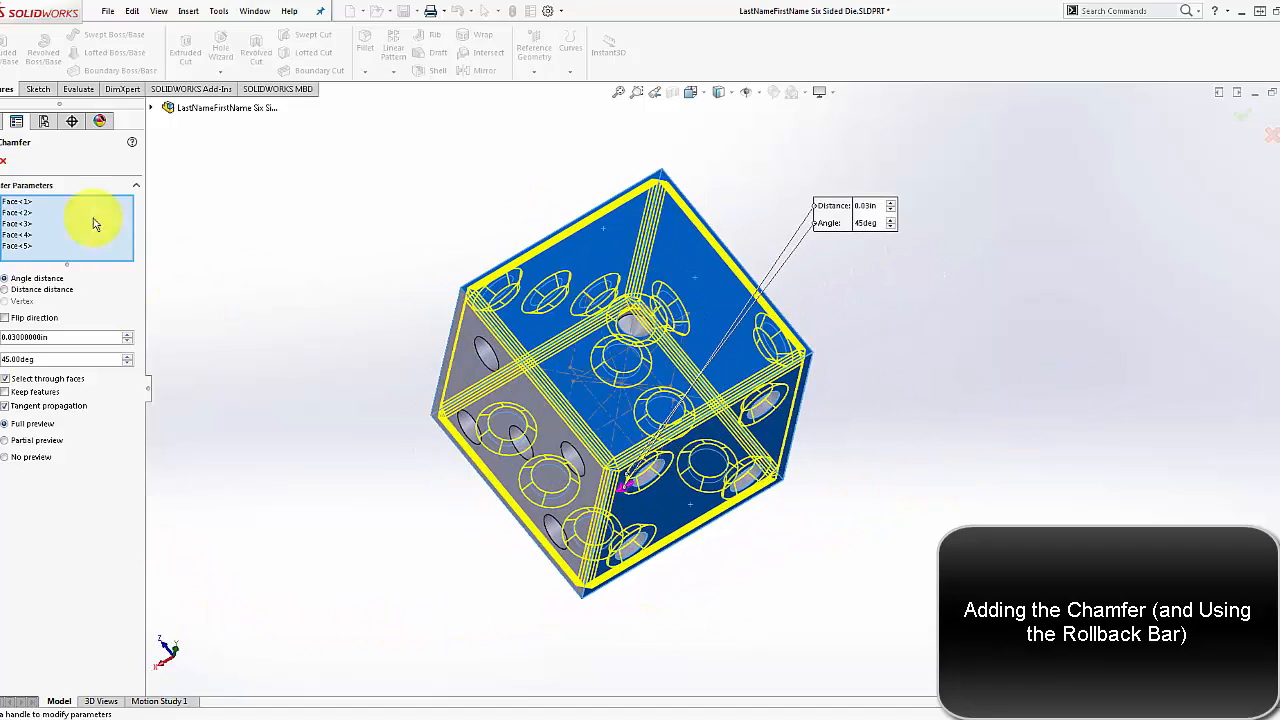
left_click(8, 161)
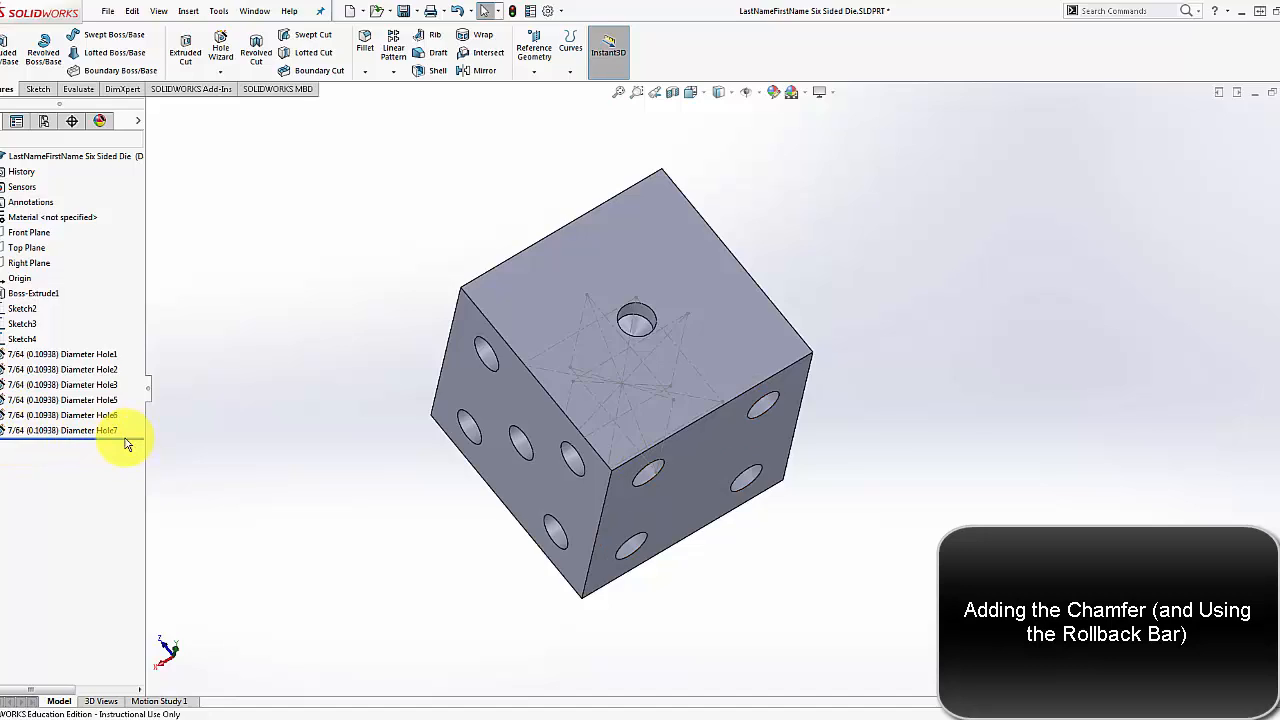
- Roll the model back to just before the first 7/64 diameter hole feature
left_click_drag(135, 437, 132, 362)
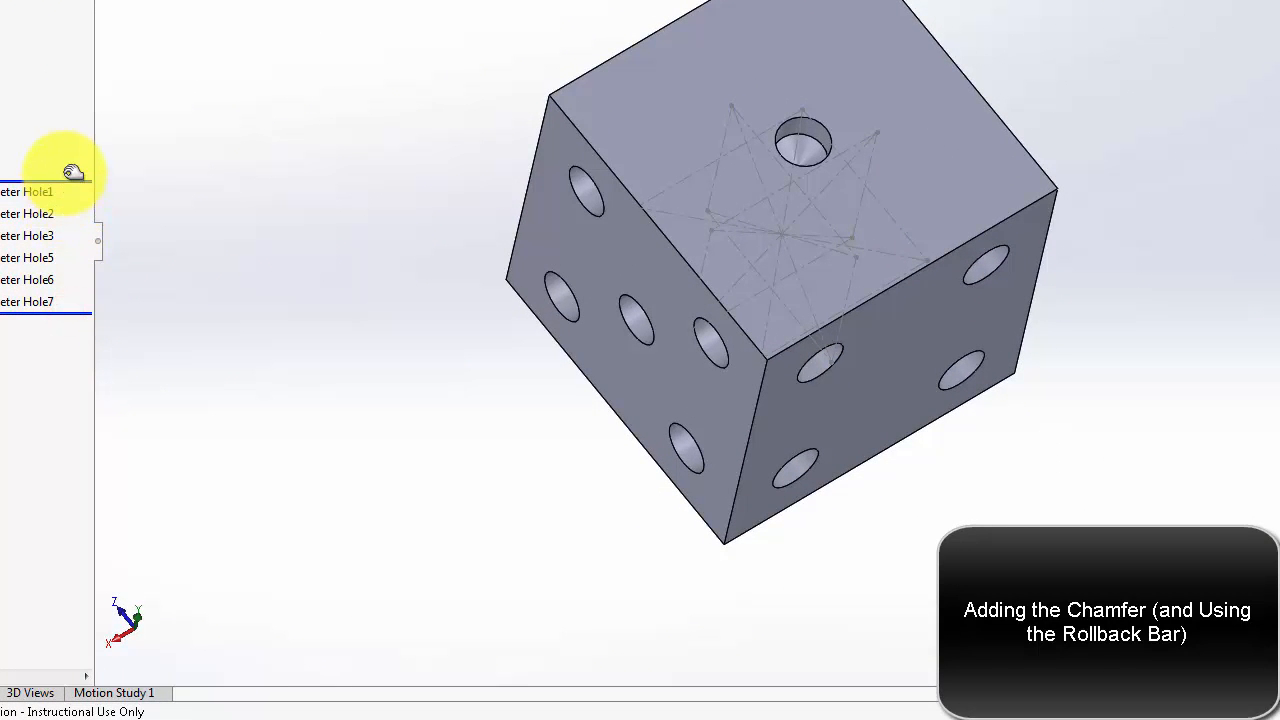
left_click_drag(73, 172, 65, 178)
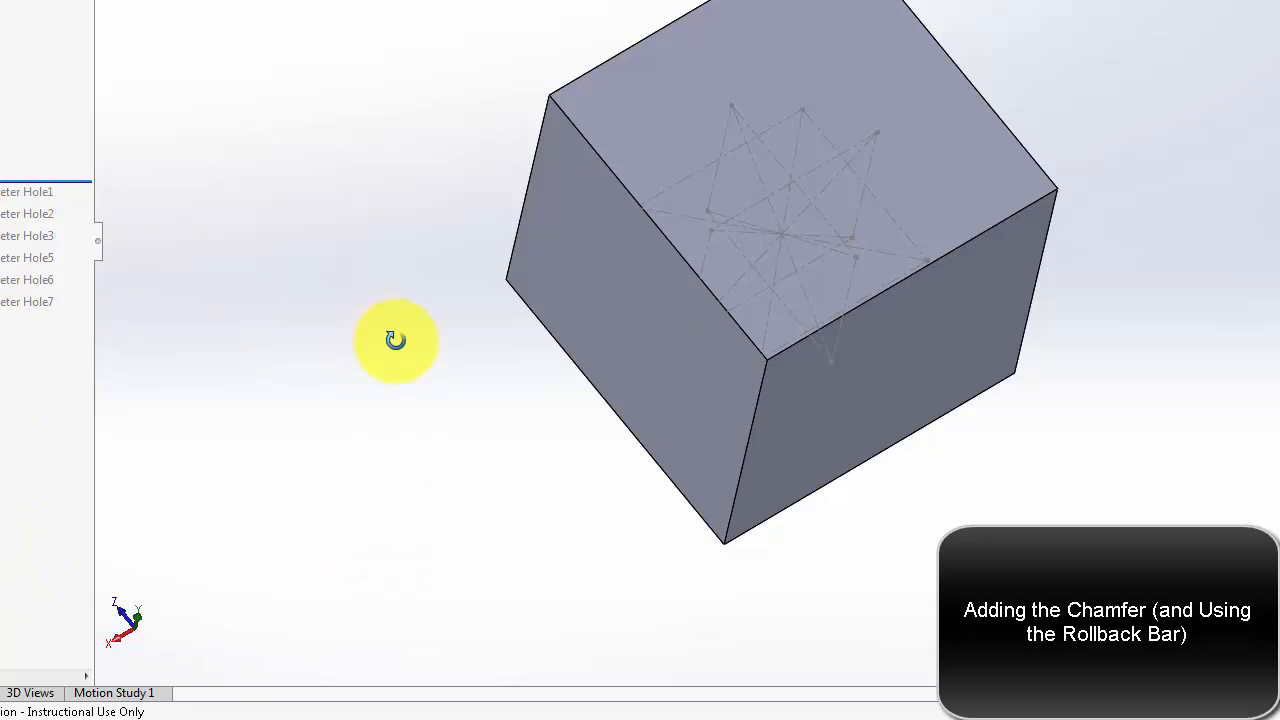
- Chamfer all edges of the plain cube by 0.03 in at 45°, selecting five of its faces
middle_click_drag(395, 340, 521, 237)
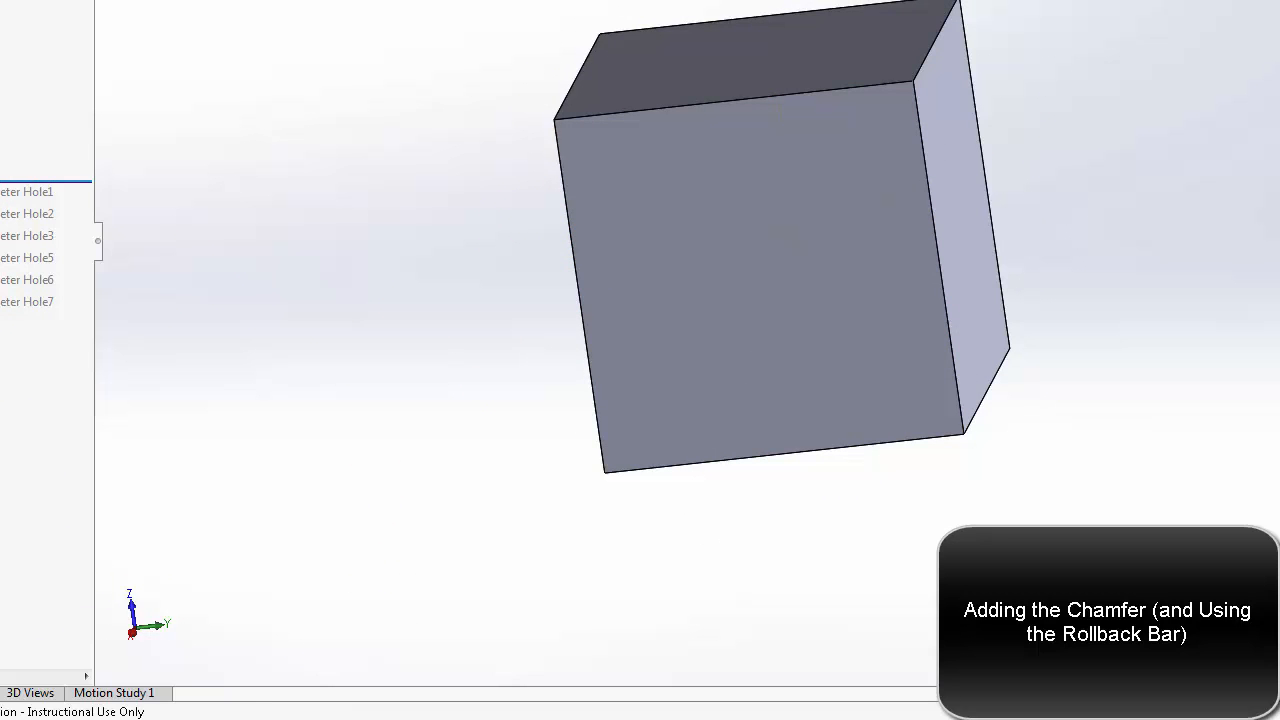
left_click(686, 250)
left_click(741, 47)
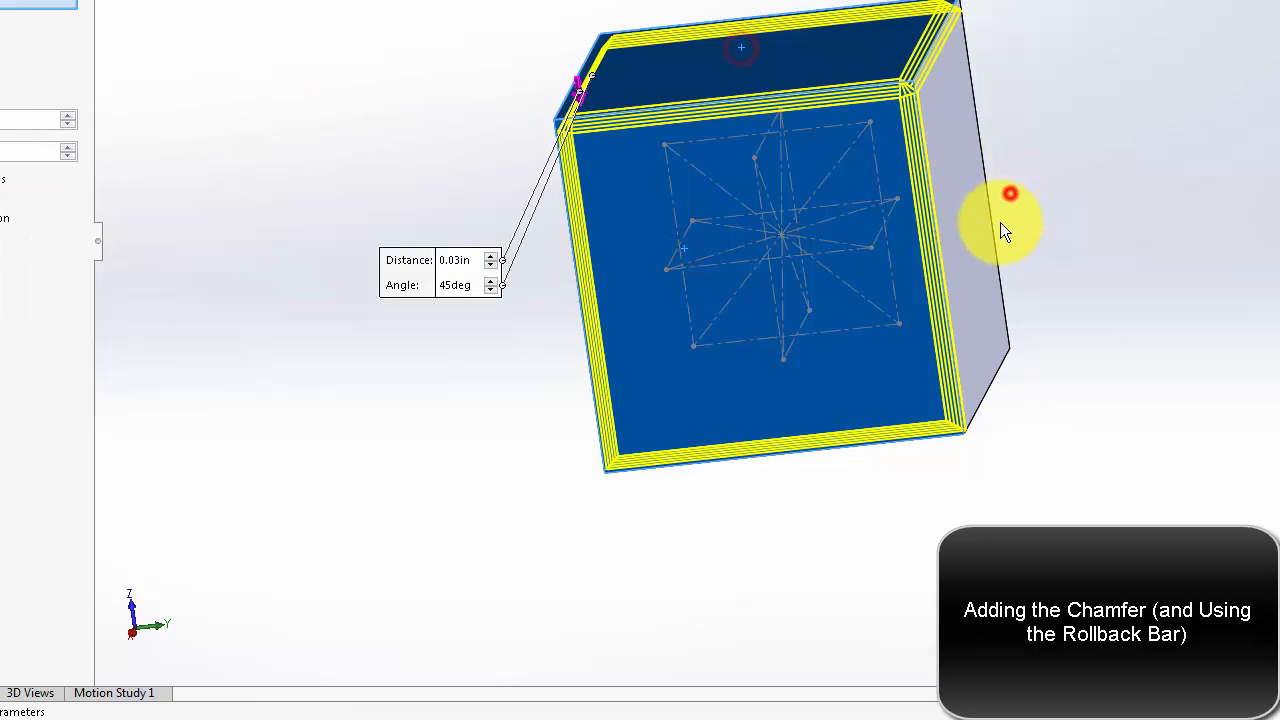
left_click(980, 226)
middle_click_drag(1049, 205, 944, 195)
left_click(962, 179)
middle_click_drag(997, 231, 909, 221)
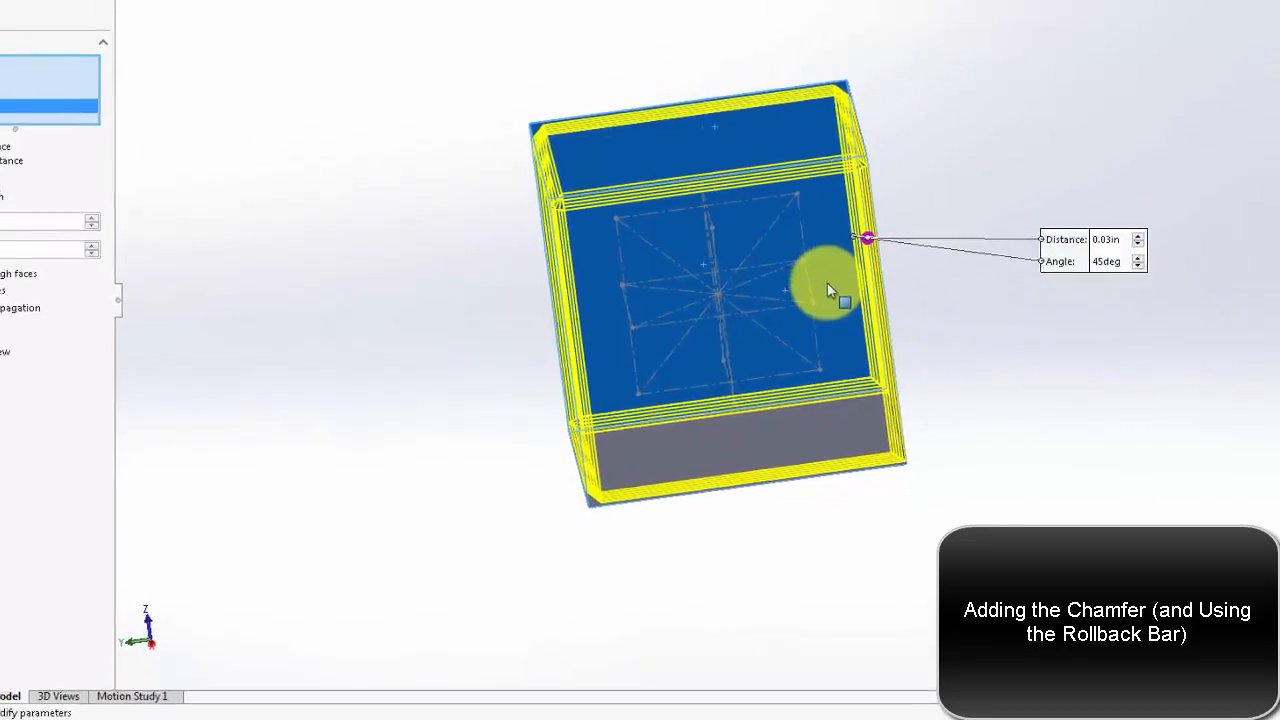
middle_click_drag(827, 290, 754, 397)
left_click(691, 412)
middle_click_drag(885, 396, 1262, 86)
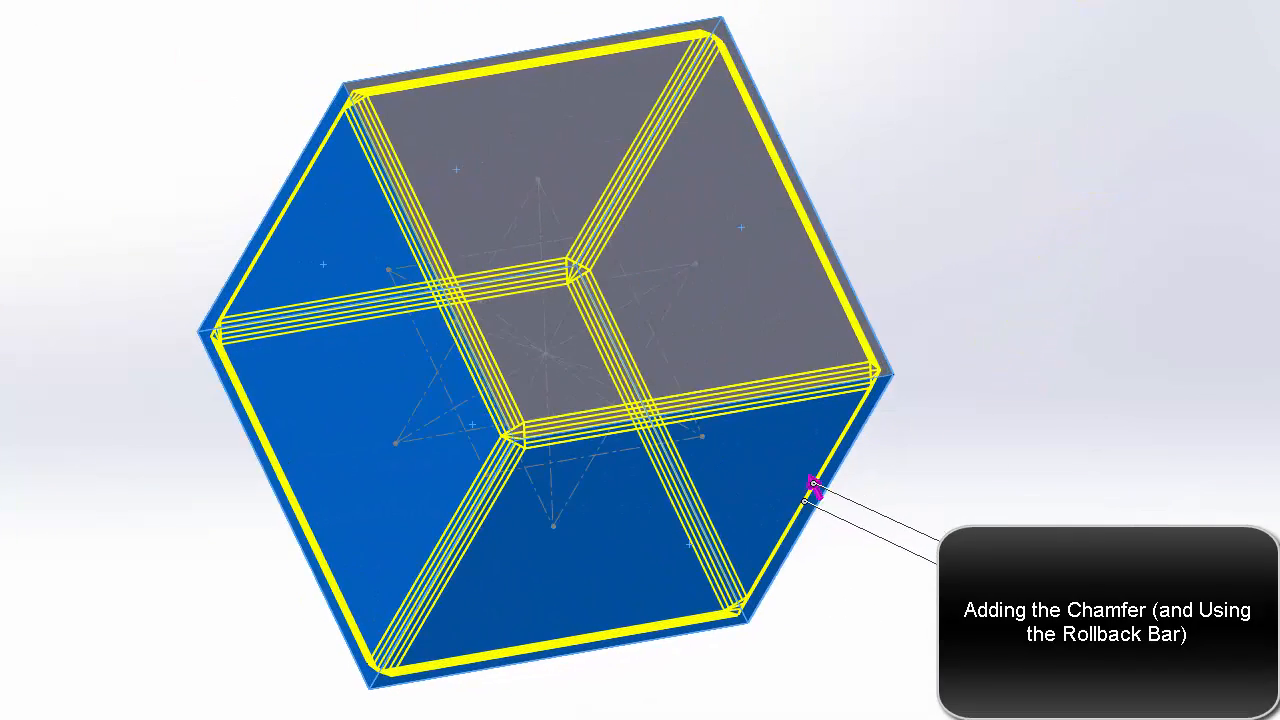
key("Return")
- Inspect the chamfered die from several angles and check the base extrusion and the last hole in the feature order
middle_click_drag(372, 205, 680, 220)
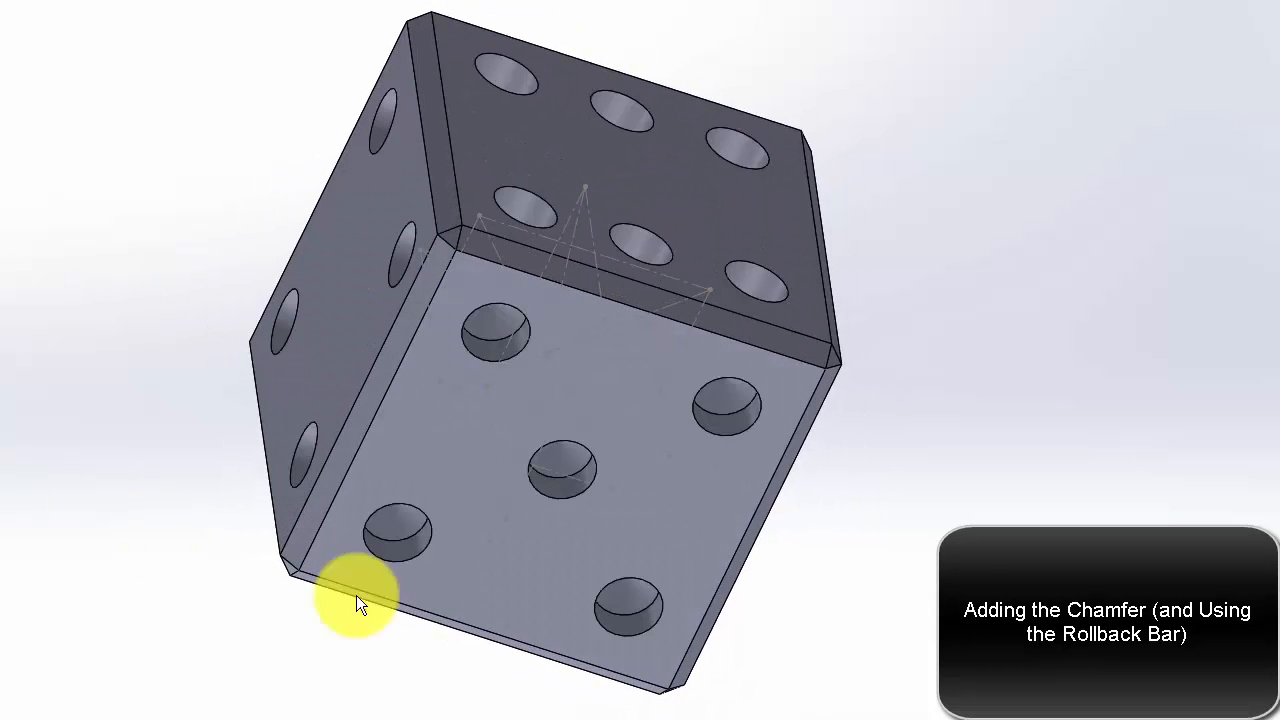
middle_click_drag(323, 377, 830, 355)
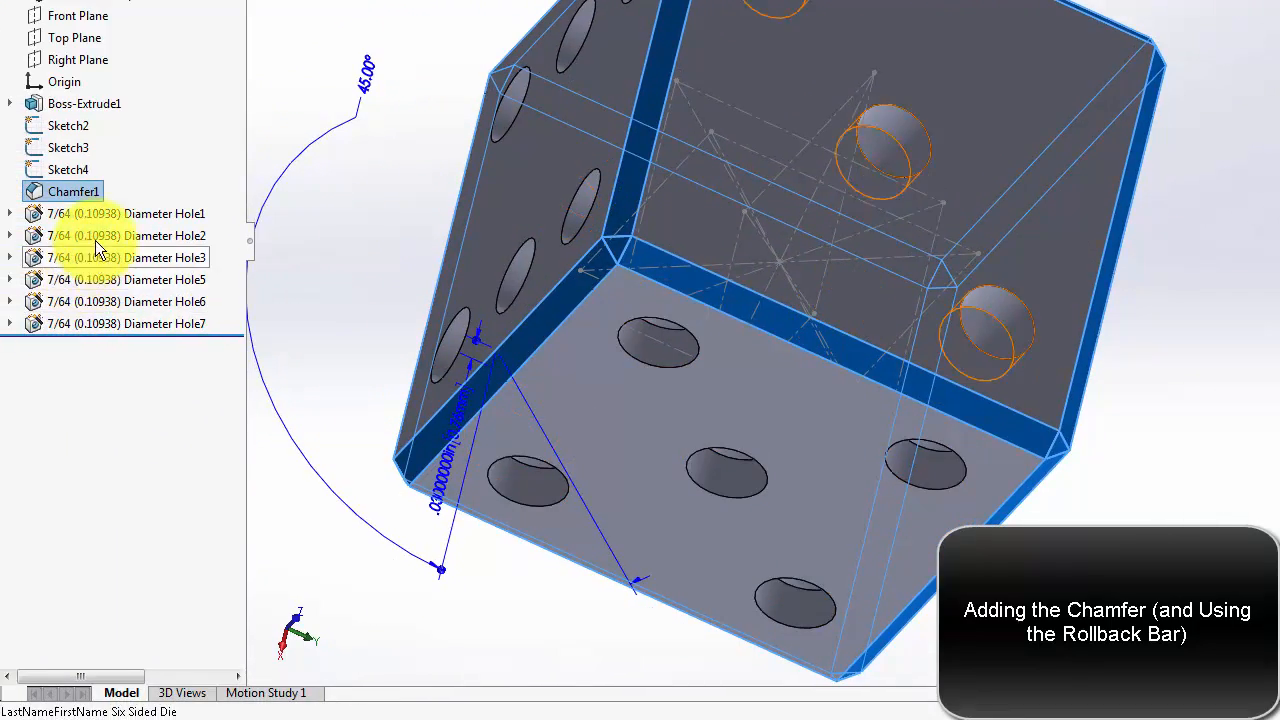
left_click(66, 103)
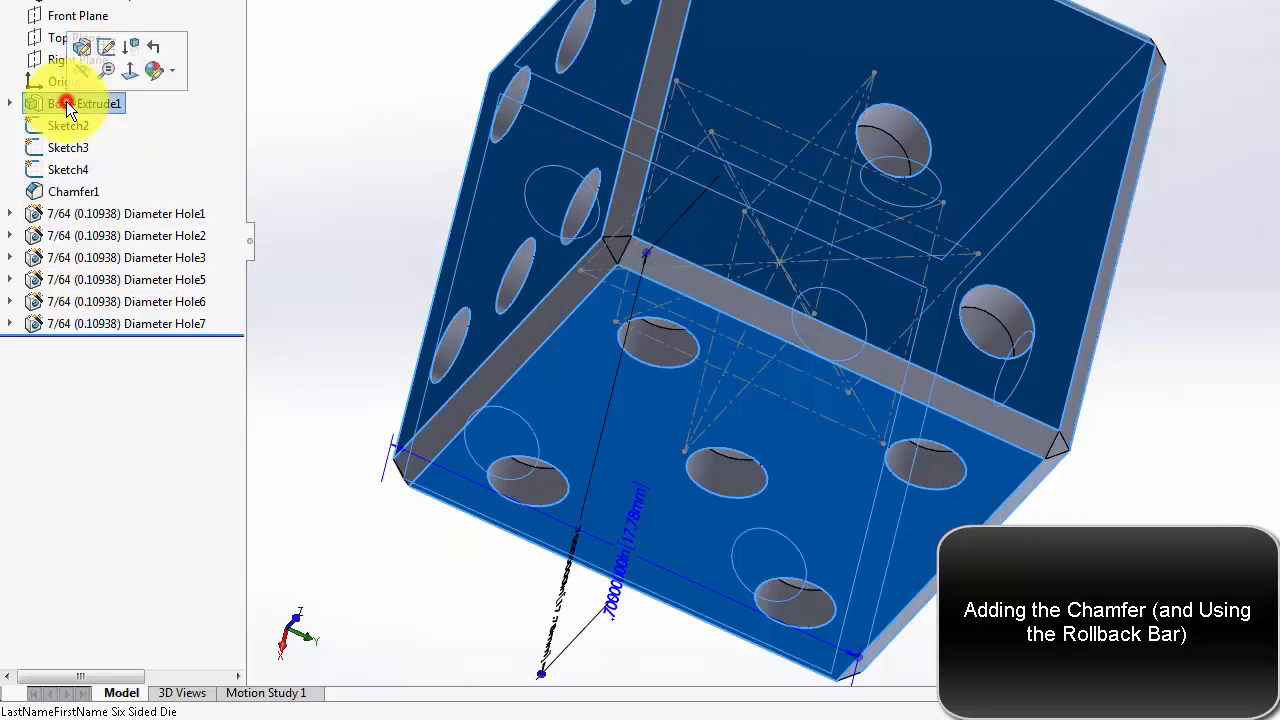
left_click(67, 321)
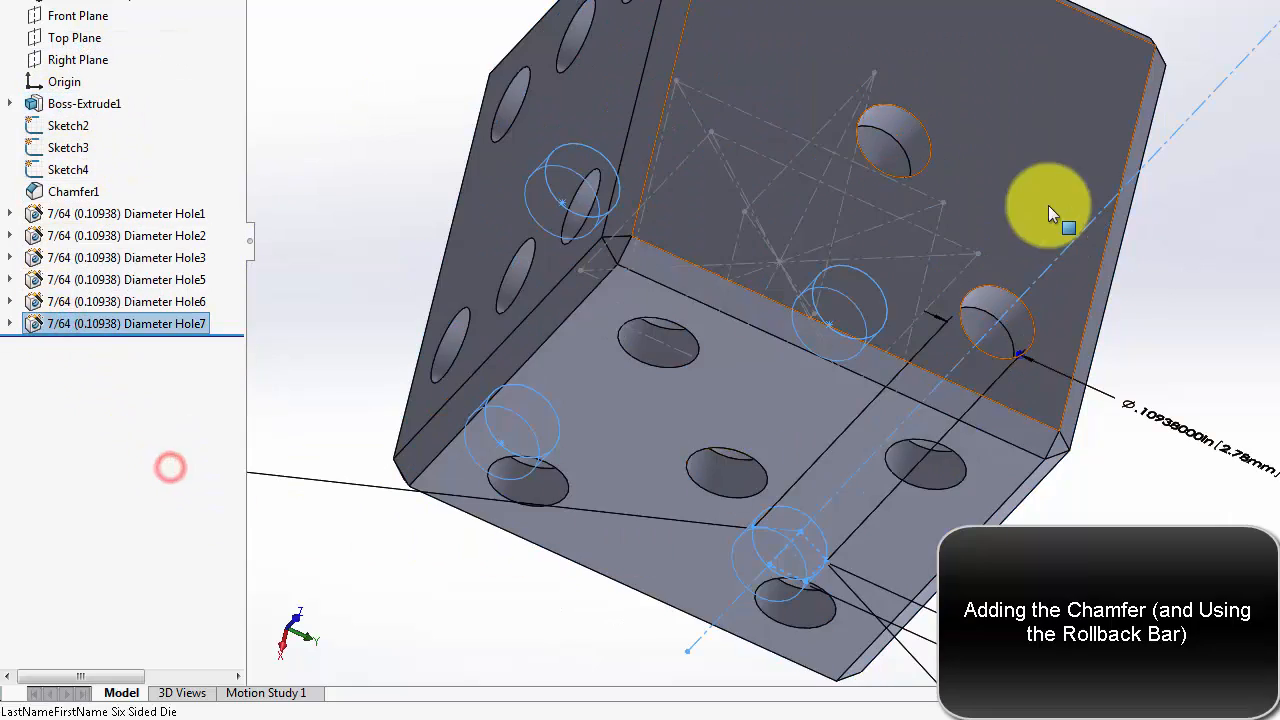
left_click(1275, 386)
mouse_move(1232, 266)
middle_mouse_down()
mouse_move(832, 410)
mouse_move(596, 437)
mouse_move(786, 437)
mouse_move(703, 429)
middle_mouse_up()
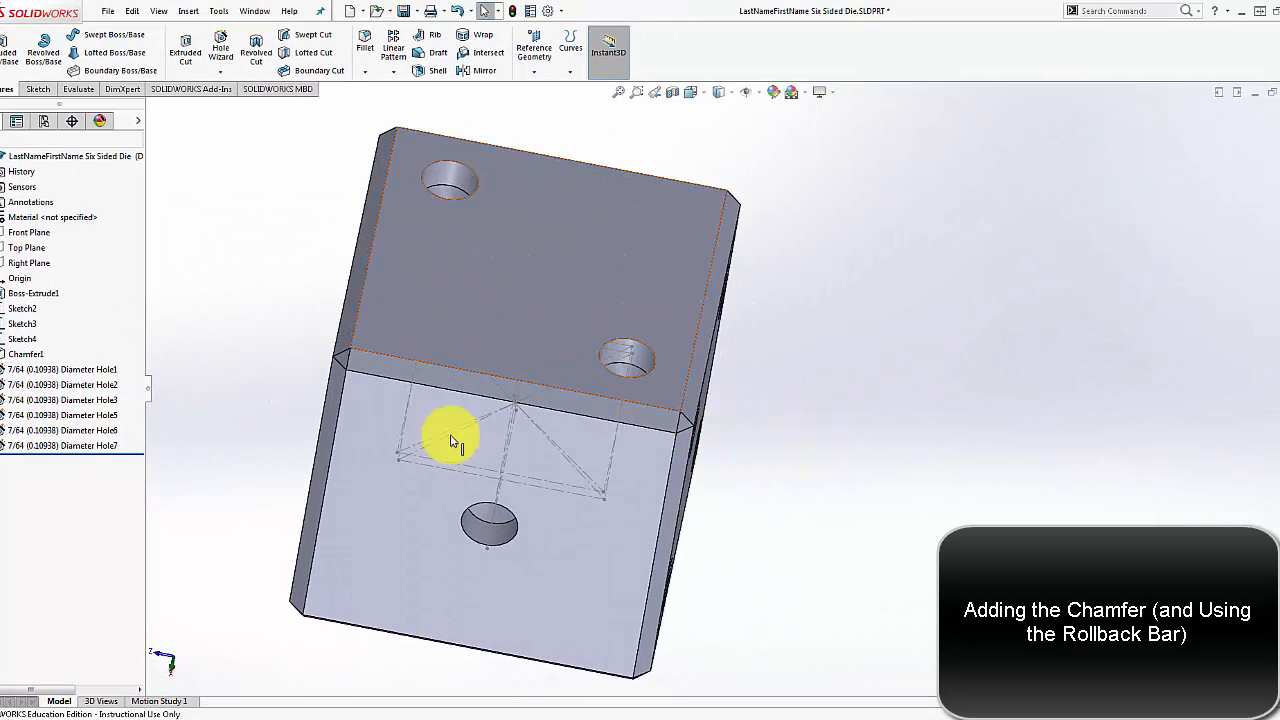
- Hide the three construction sketches, Sketch2, Sketch3 and Sketch4
left_click(25, 311)
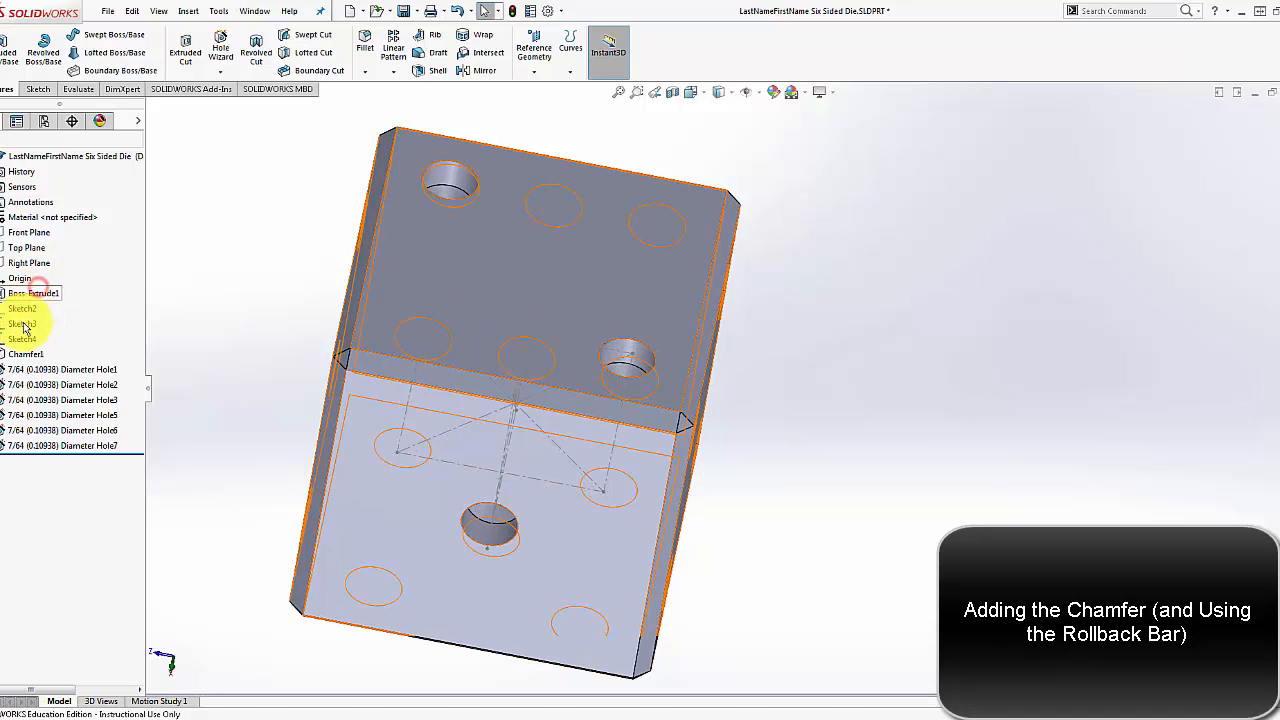
- Hide the construction sketches that are still displayed on the die
left_click(30, 322)
left_click(35, 305)
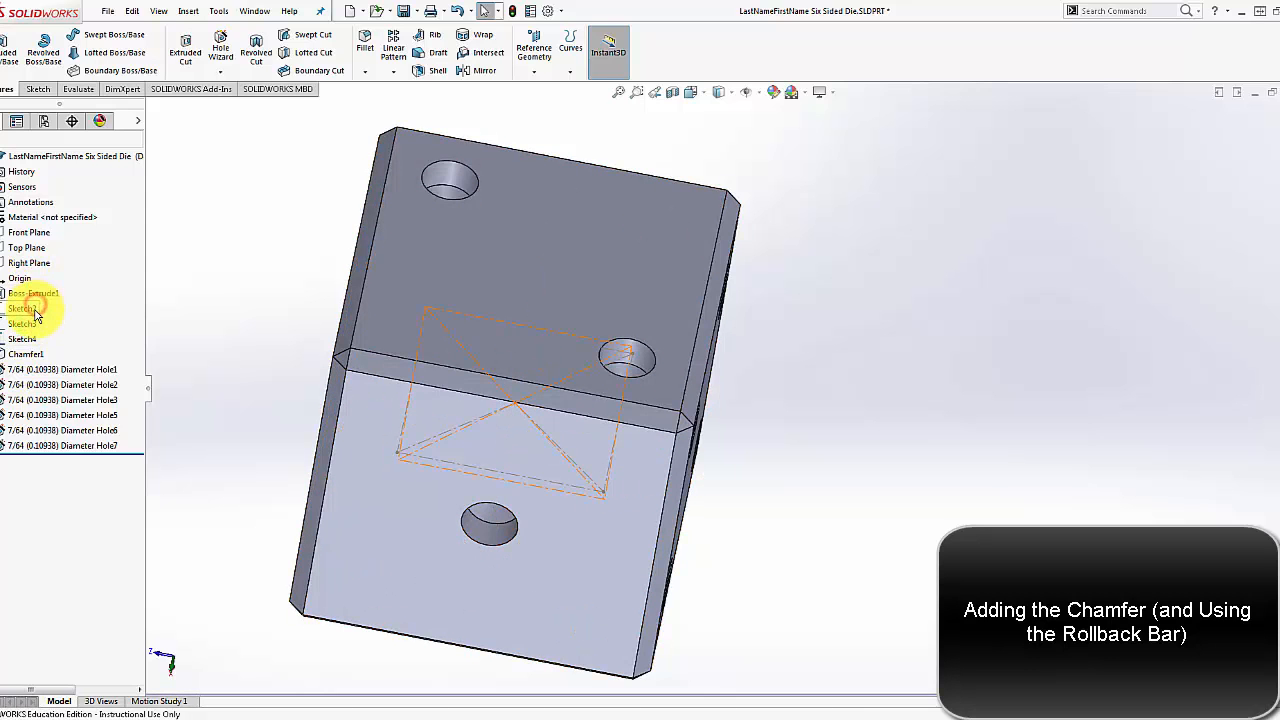
left_click(25, 338)
left_click(32, 312)
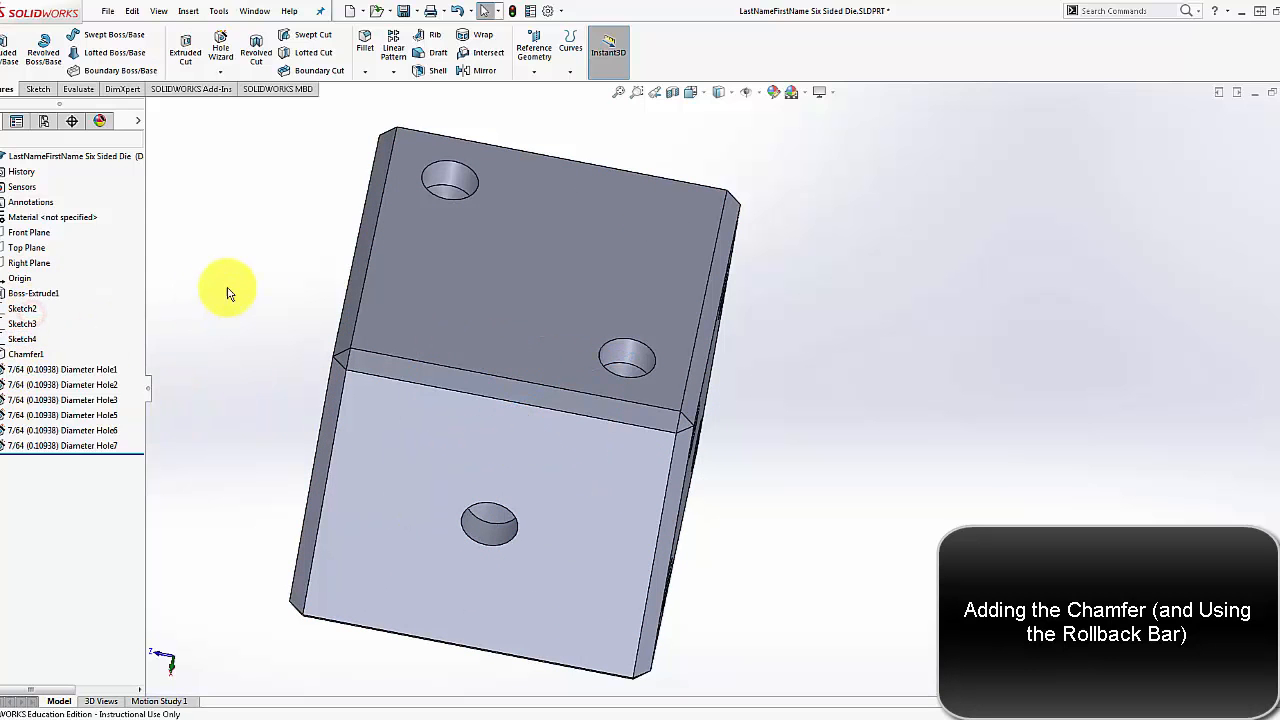
- Assign the 6061 Alloy material to the die and check the finished part from several angles
middle_click_drag(228, 292, 623, 209)
scroll(766, 329, "up", 5)
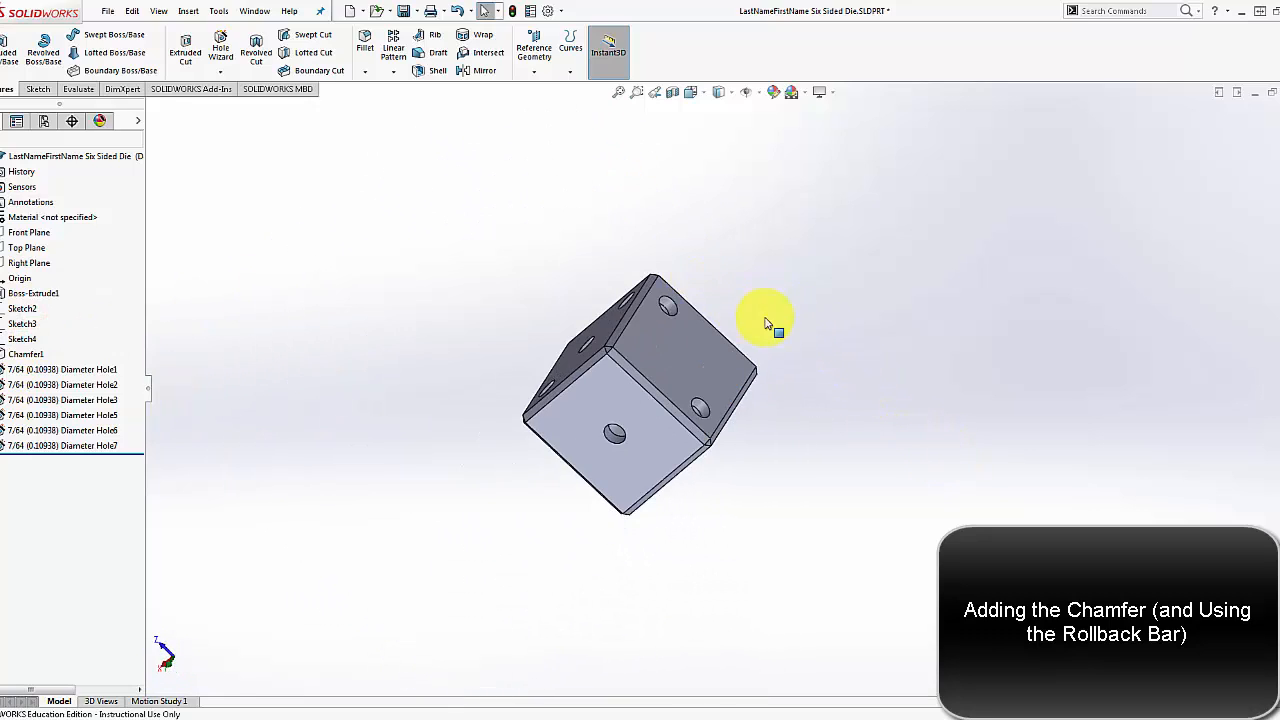
right_click(51, 217)
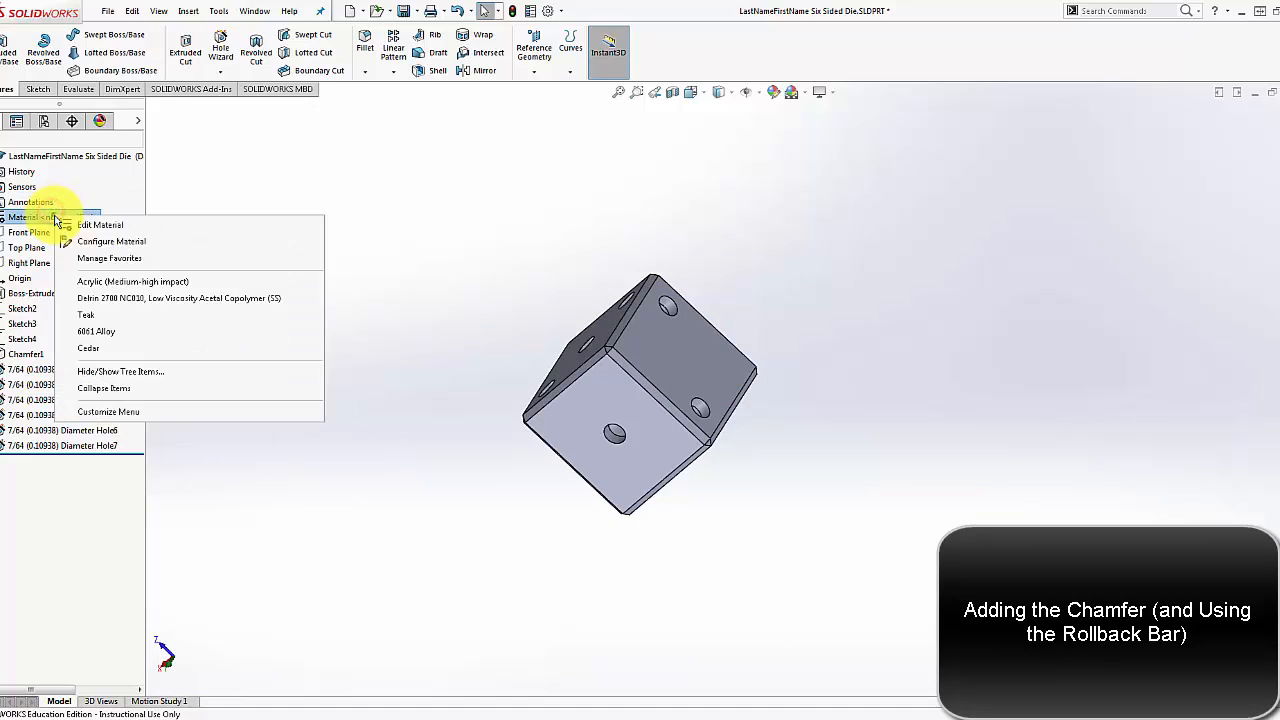
left_click(105, 338)
left_click(366, 420)
middle_click_drag(366, 420, 826, 520)
middle_click_drag(725, 385, 676, 531)
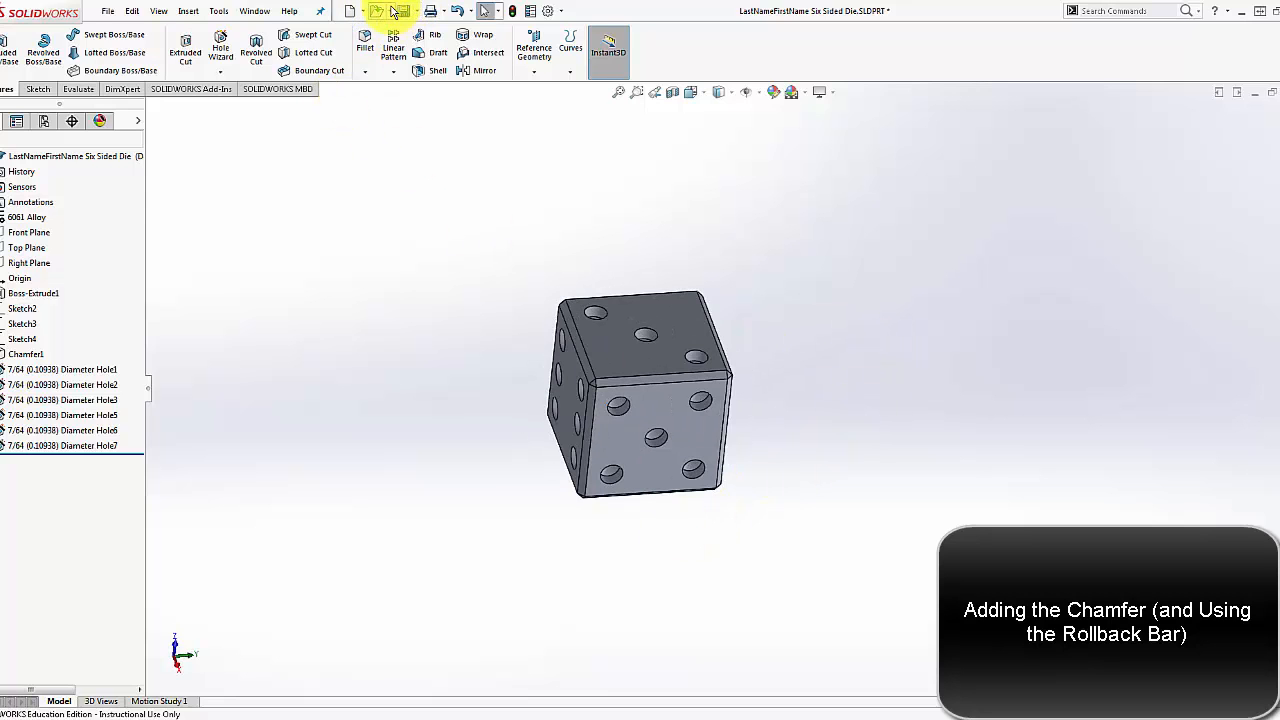
- Create a drawing from the die part and place its Front view in the middle of the sheet
mouse_move(361, 20)
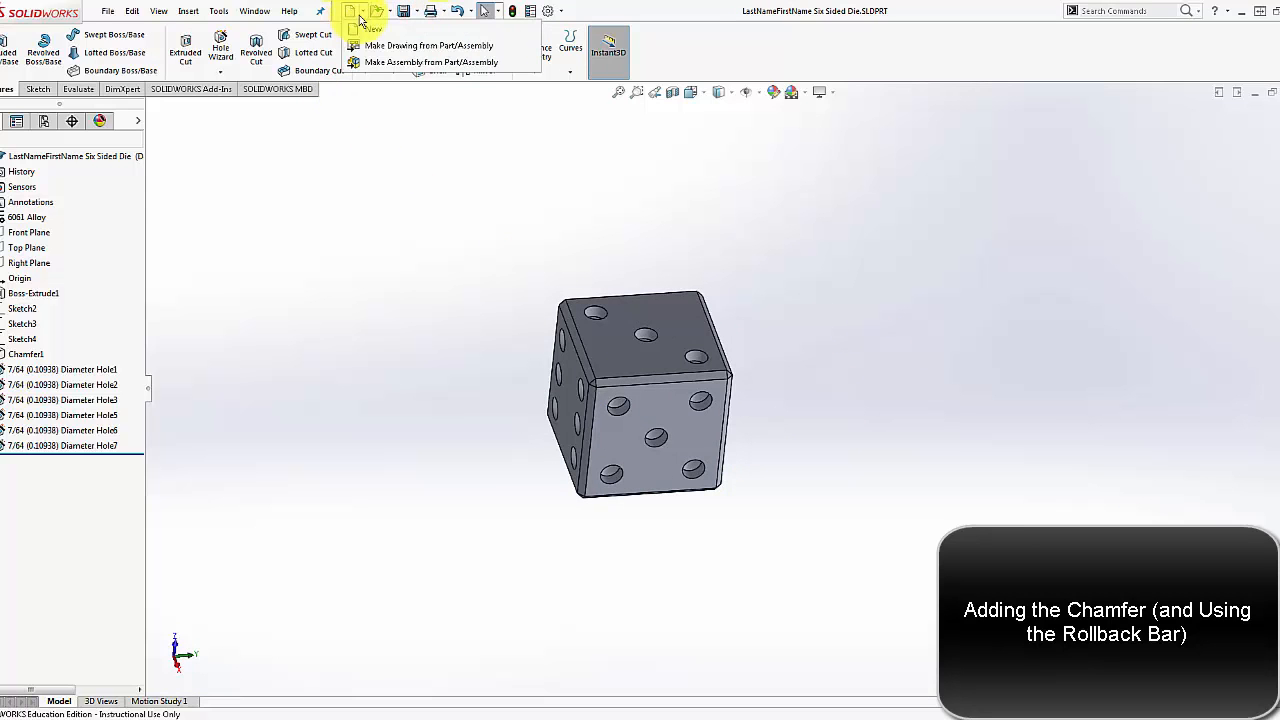
left_click(400, 46)
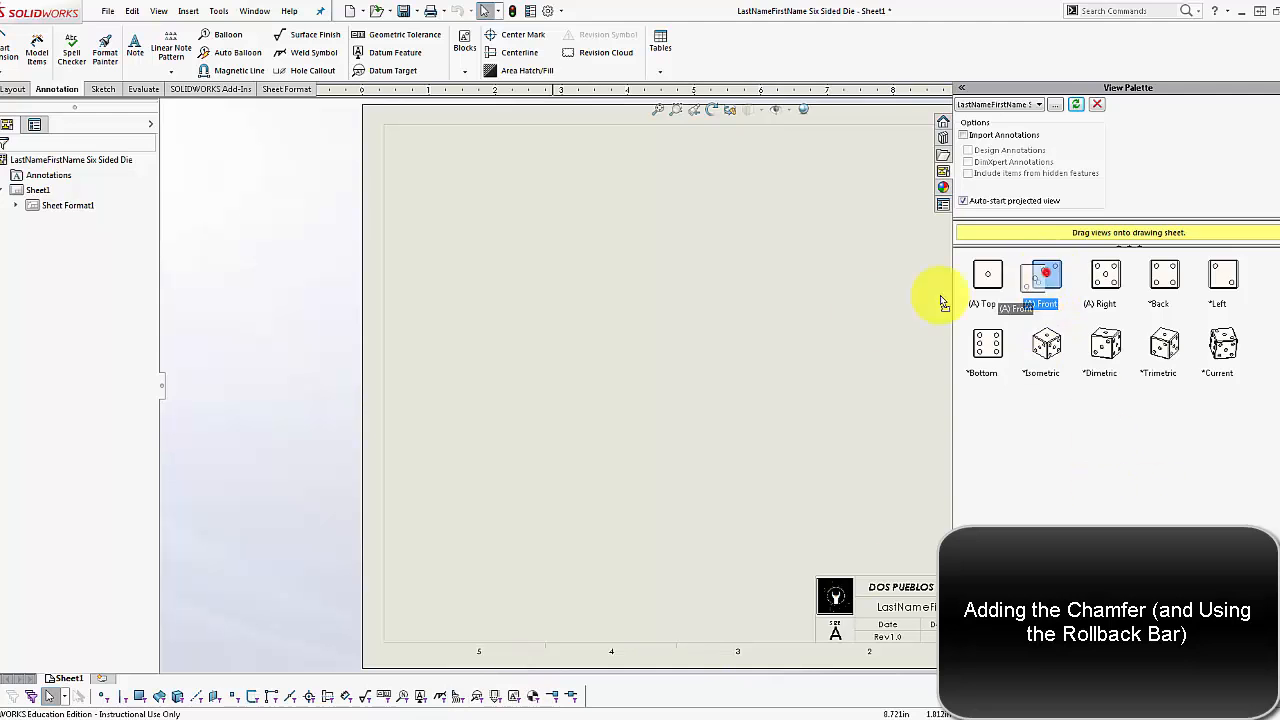
mouse_move(940, 300)
left_mouse_down()
mouse_move(586, 420)
mouse_move(617, 405)
left_mouse_up()
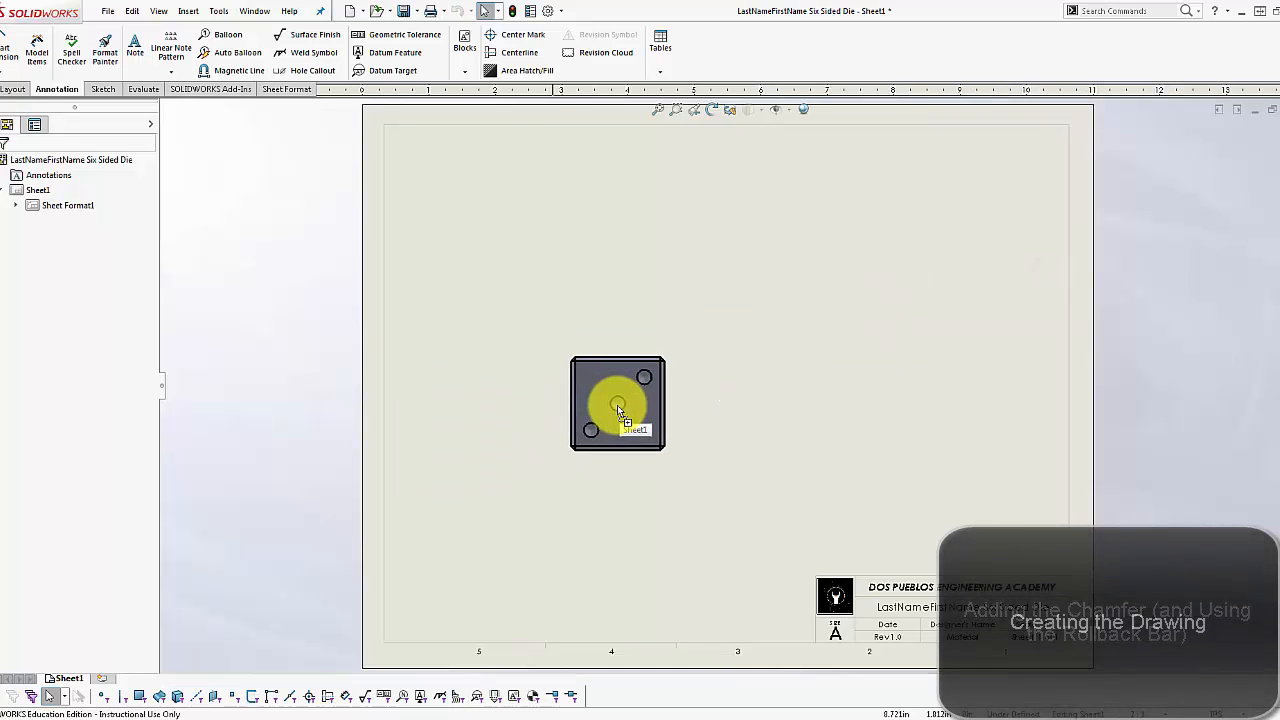
- Add projected top, left, right and bottom views around the front view of the die
left_click(614, 229)
left_click(449, 420)
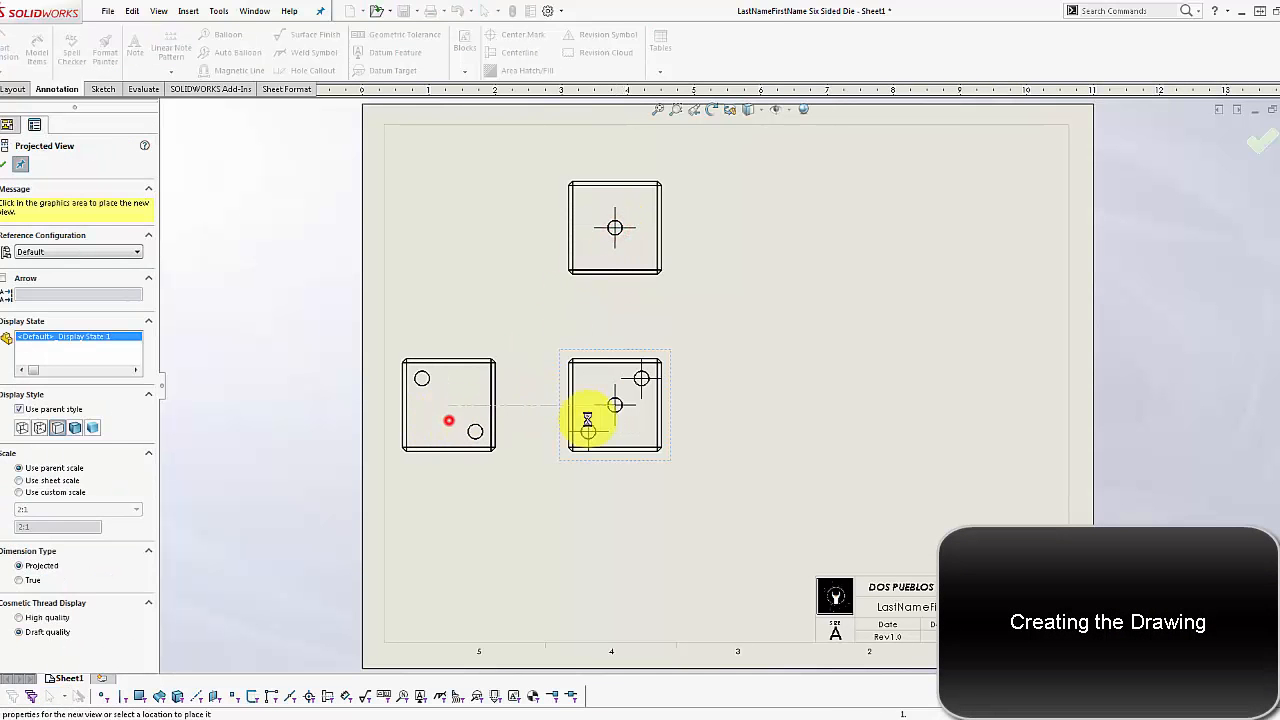
left_click(789, 410)
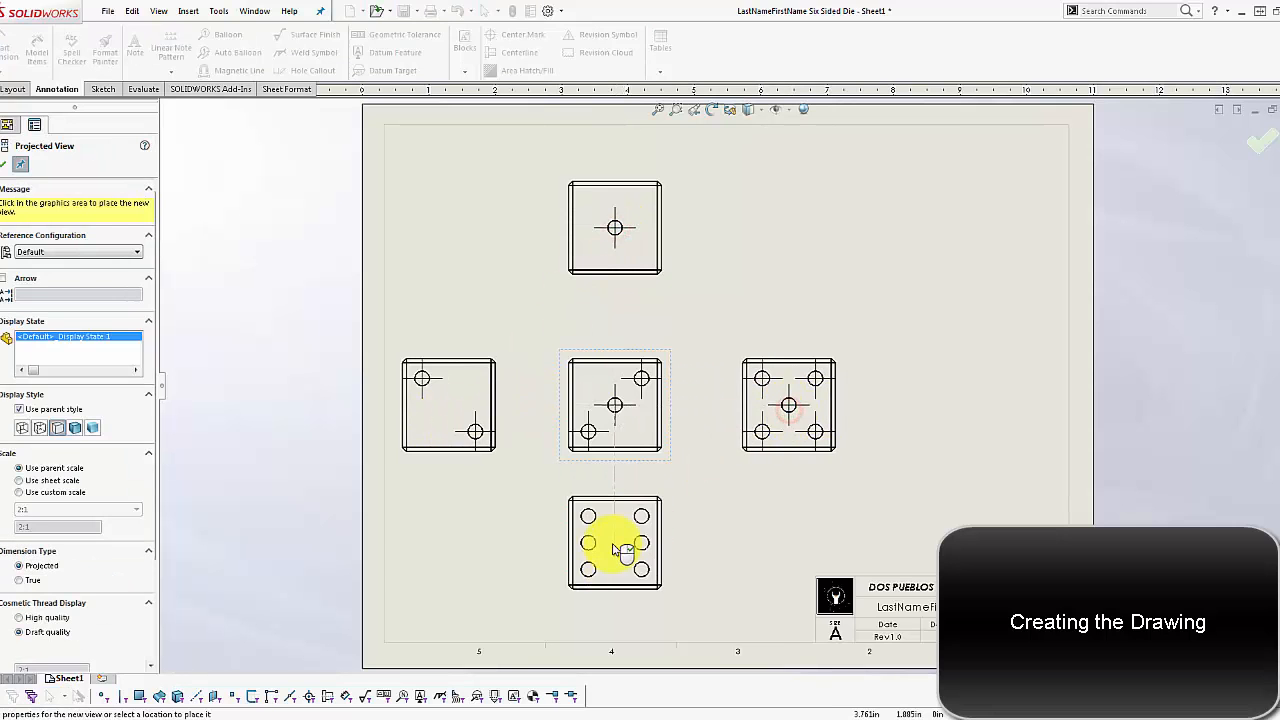
left_click(612, 556)
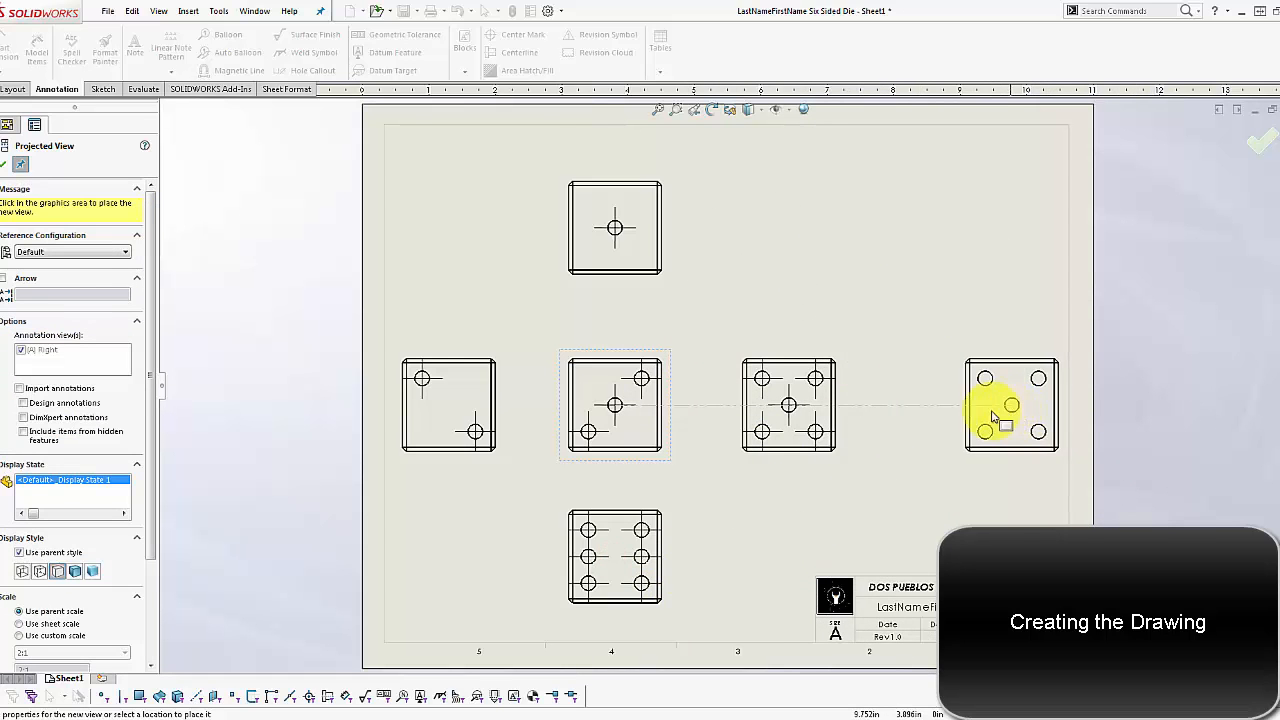
left_click(1258, 140)
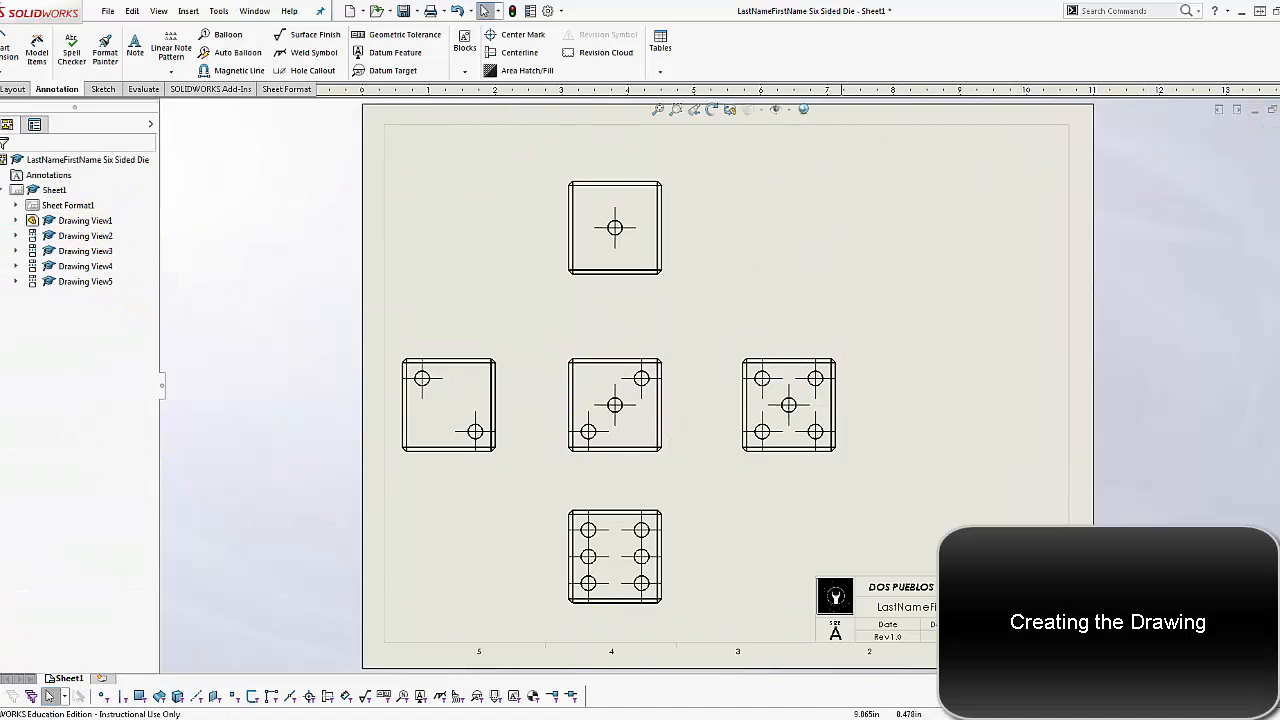
- Set the drawing sheet scale to 1:1 in the sheet properties
right_click(62, 207)
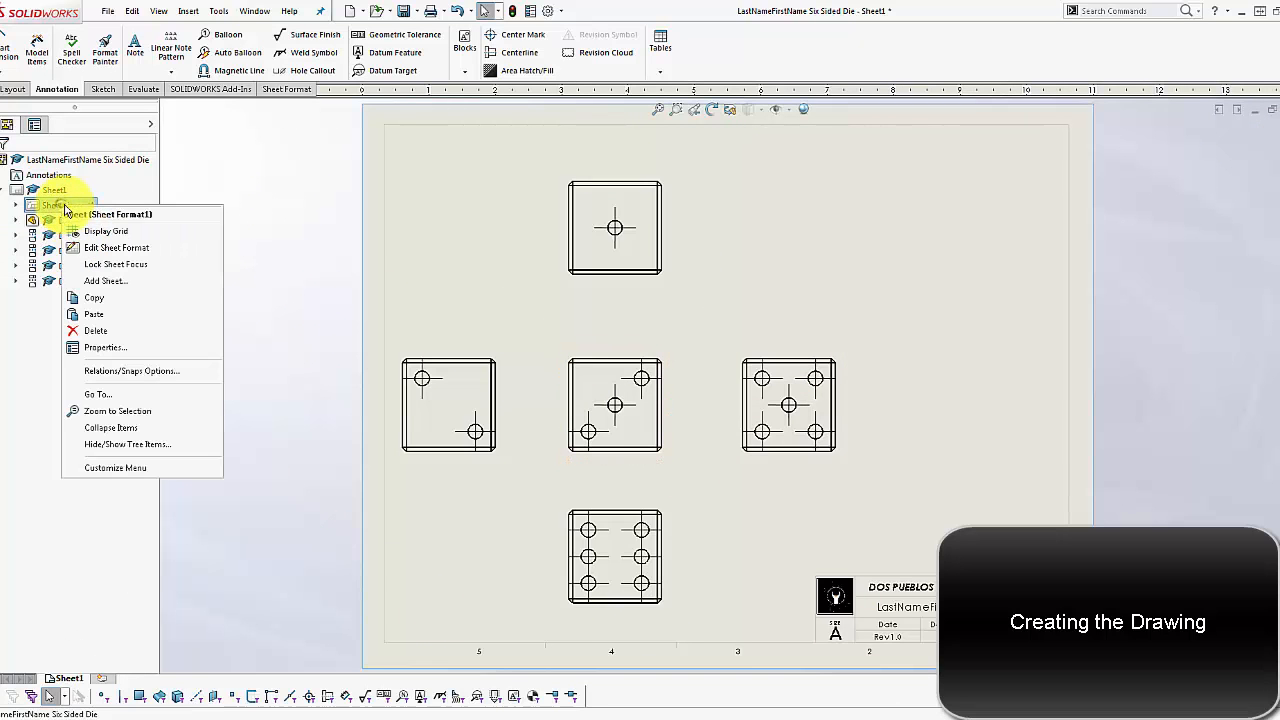
left_click(93, 347)
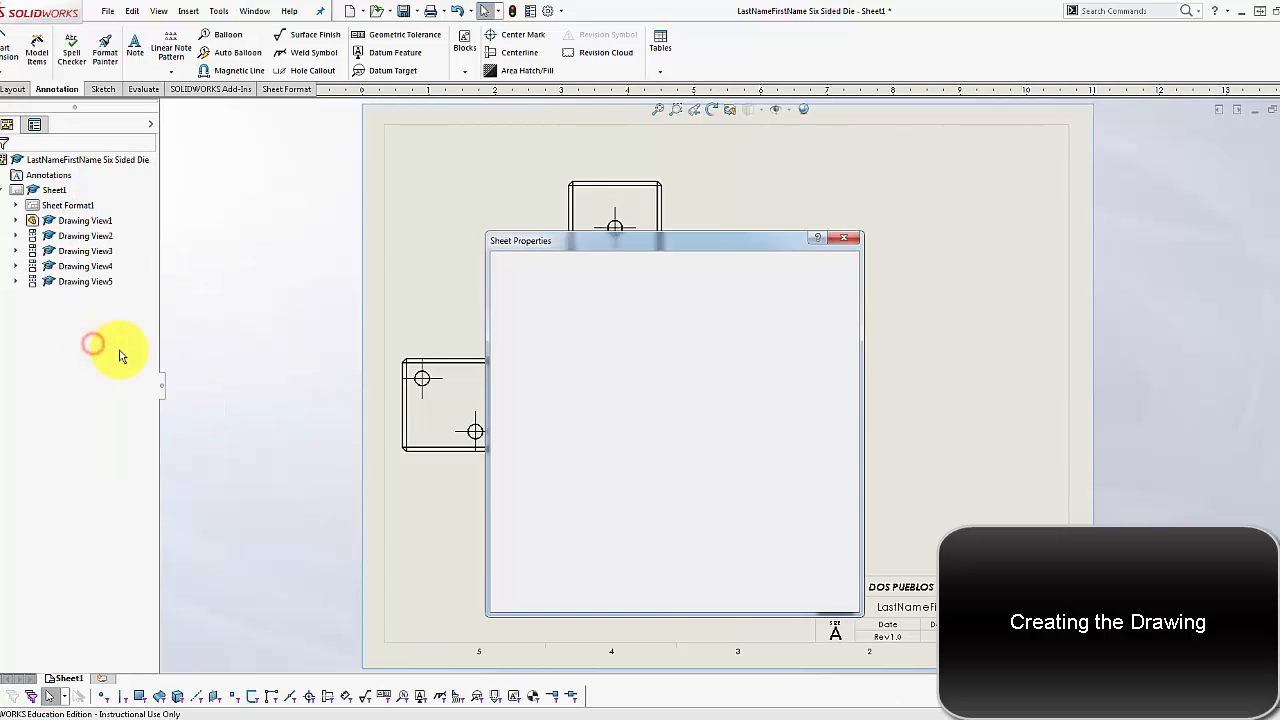
double_click(557, 307)
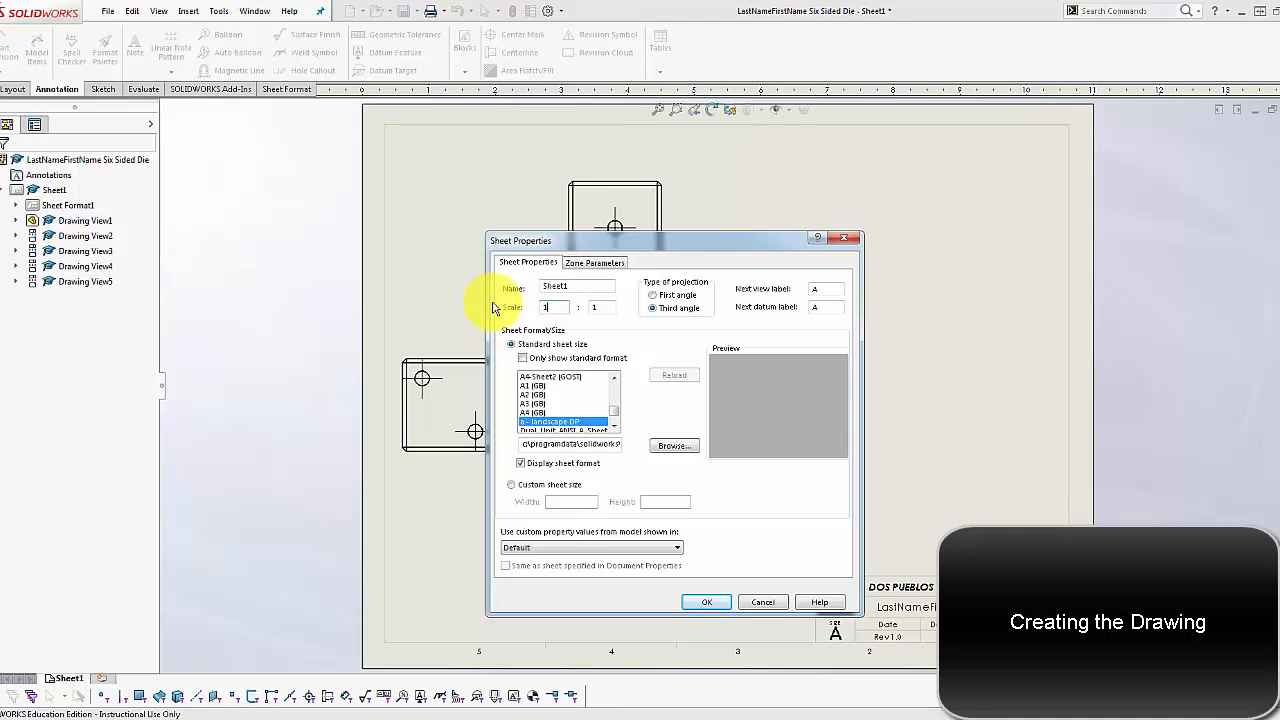
key("Return")
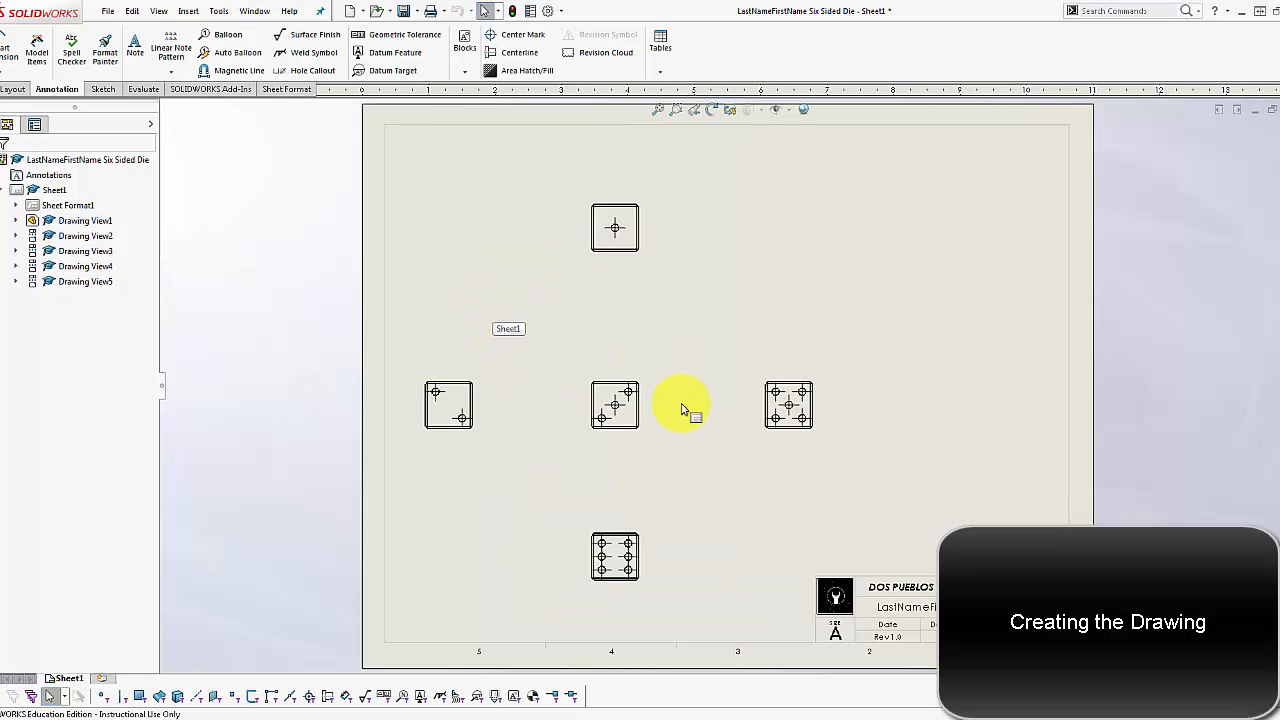
- Shift the front view slightly toward the left view and move the five-pip right view closer to it
scroll(651, 360, "down", 2)
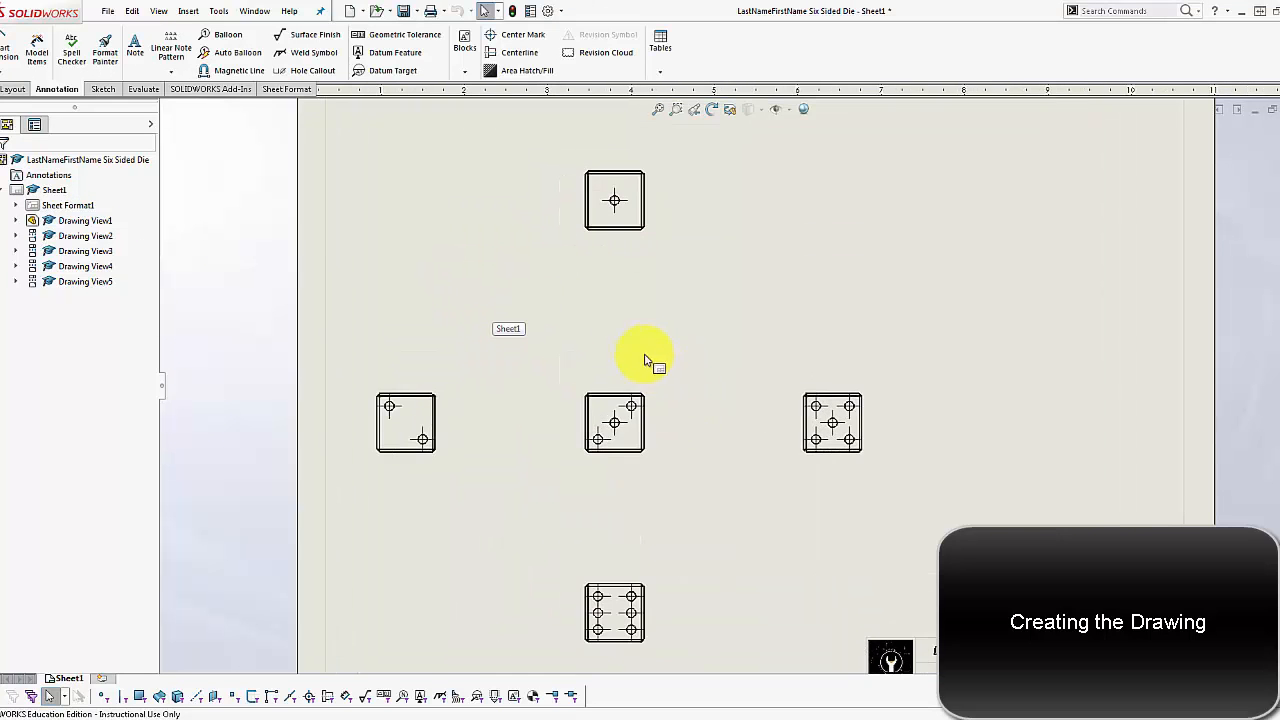
left_click(602, 411)
mouse_move(617, 386)
left_mouse_down()
mouse_move(560, 394)
mouse_move(612, 388)
mouse_move(563, 380)
mouse_move(600, 384)
left_mouse_up()
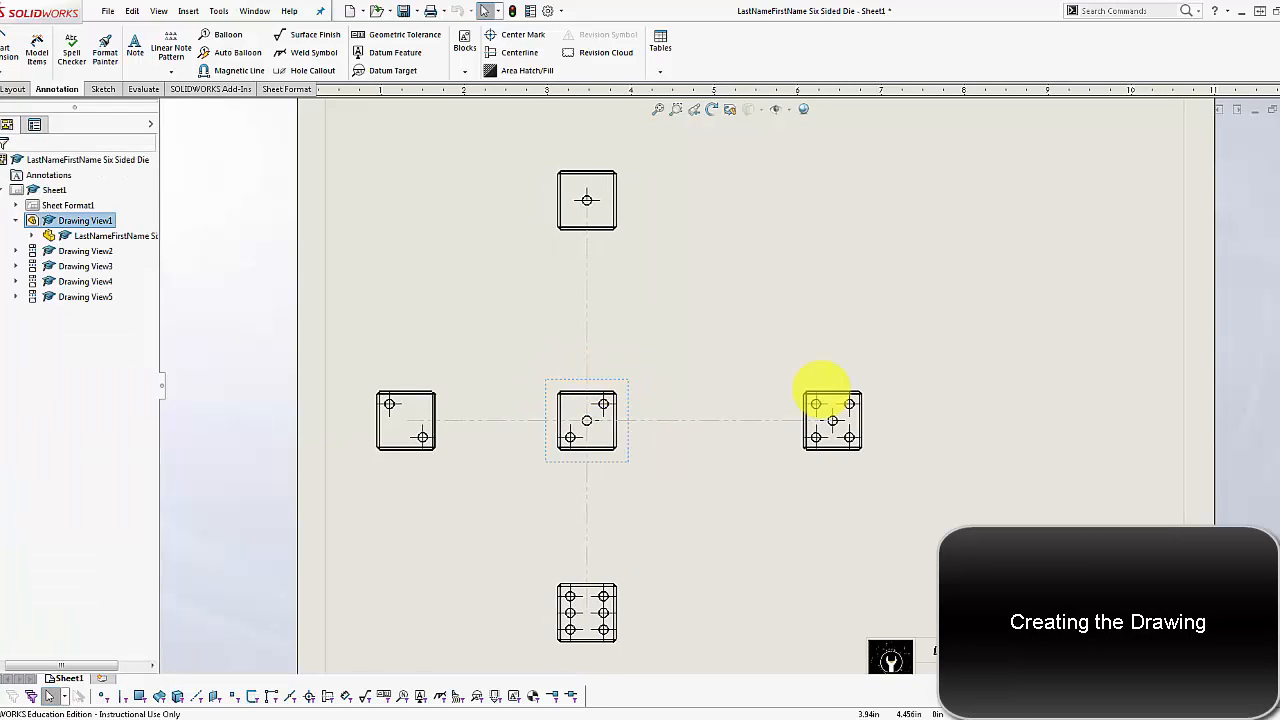
left_click_drag(870, 386, 786, 380)
left_click(887, 466)
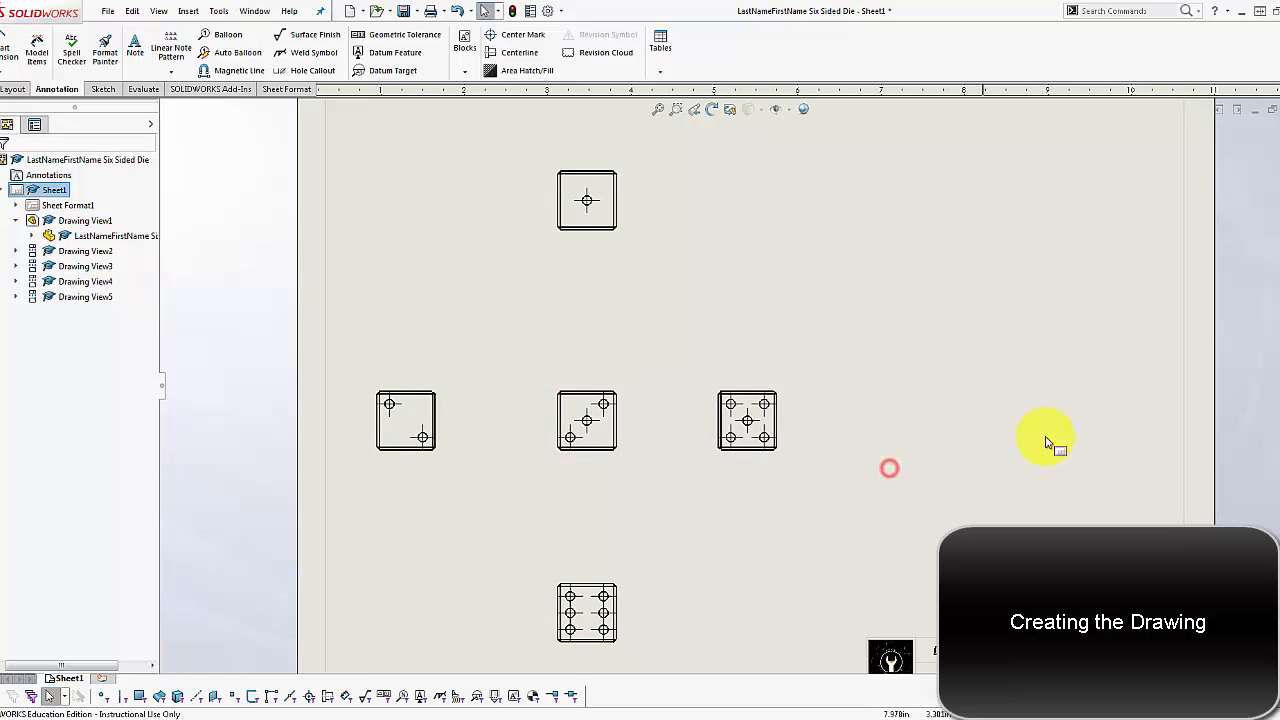
- Project the four-pip back view from the five-pip right view and place it beyond that view in the same row
left_click(22, 92)
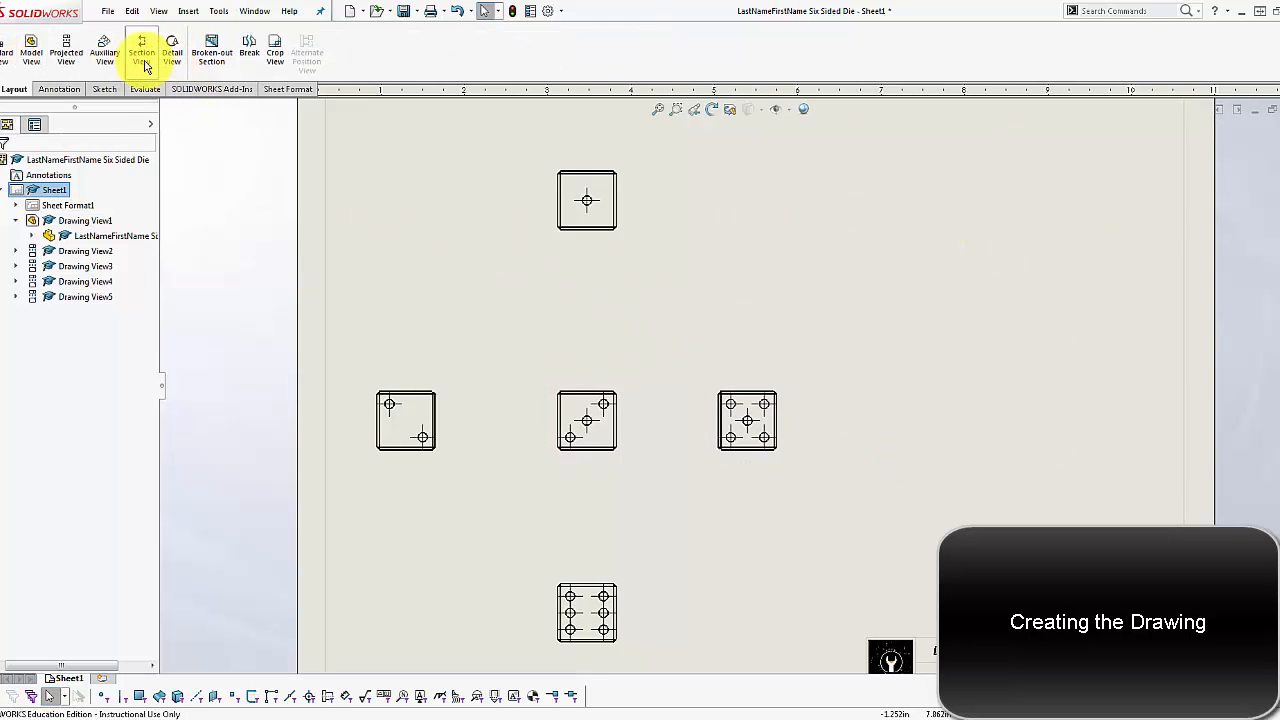
left_click(68, 54)
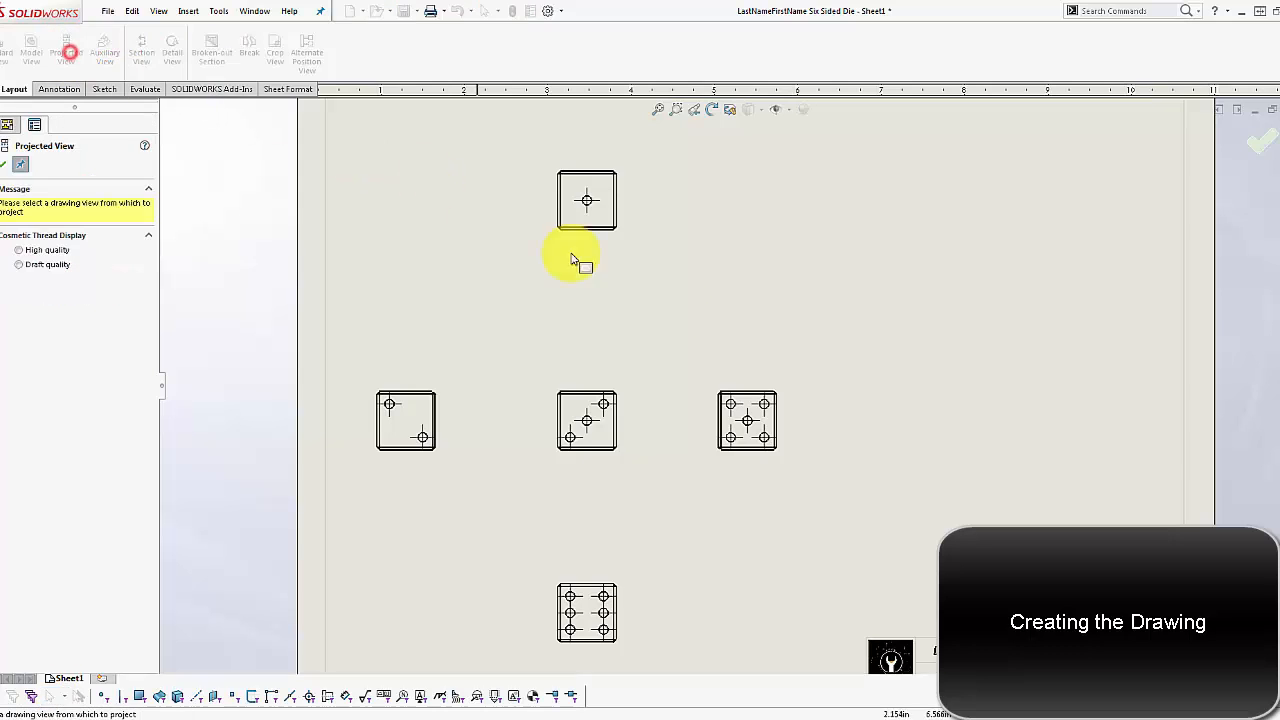
left_click(762, 384)
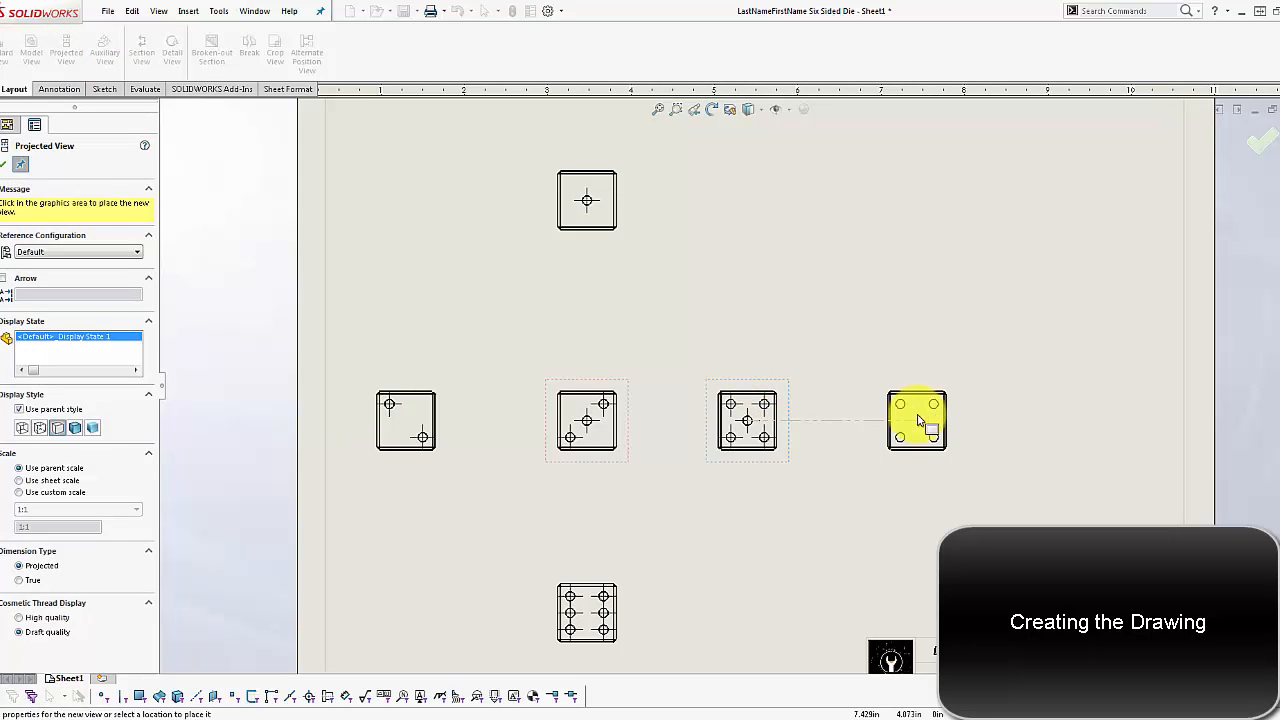
left_click(917, 415)
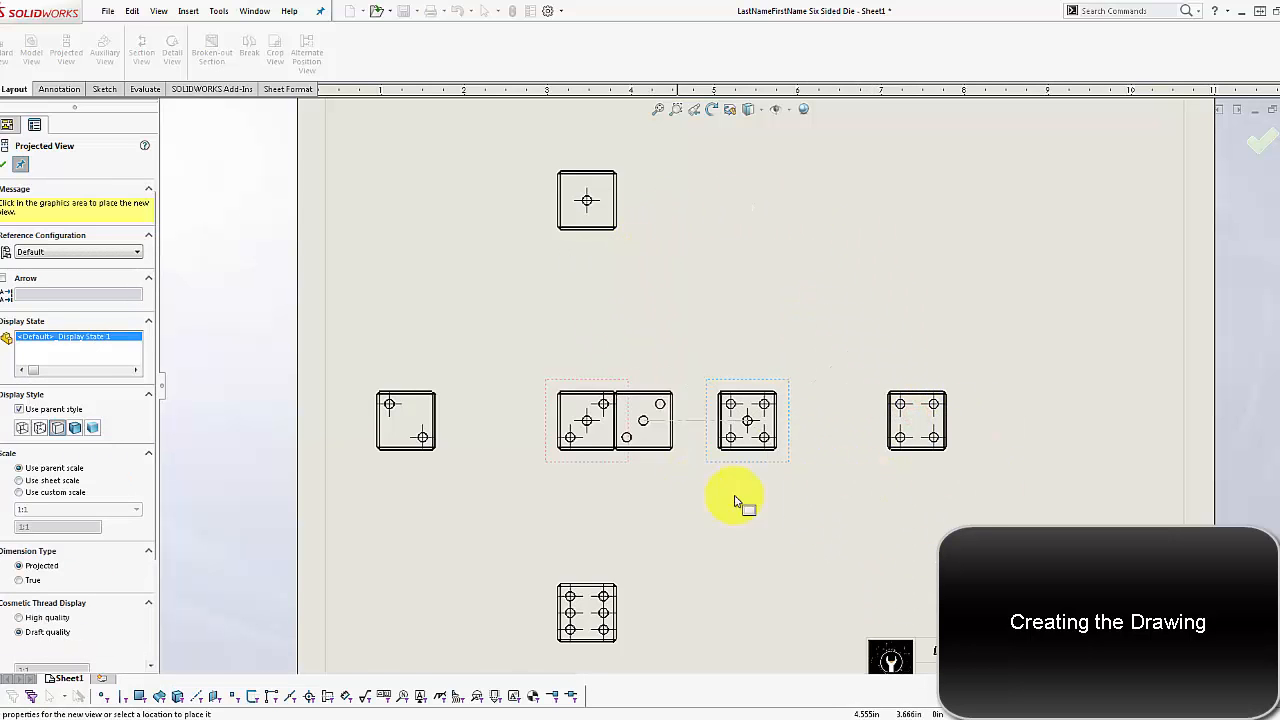
key("Escape")
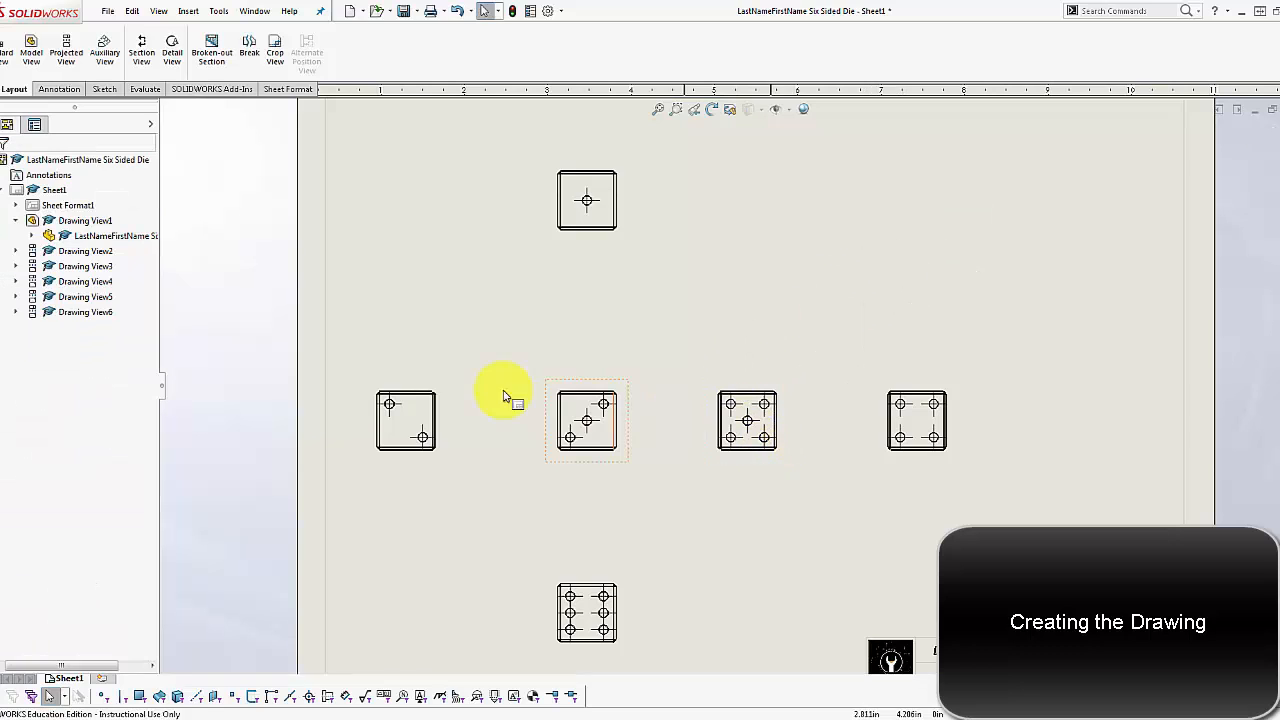
- Project an isometric view from the two-pip left view and move it to the open area above the four- and five-pip views
left_click(437, 382)
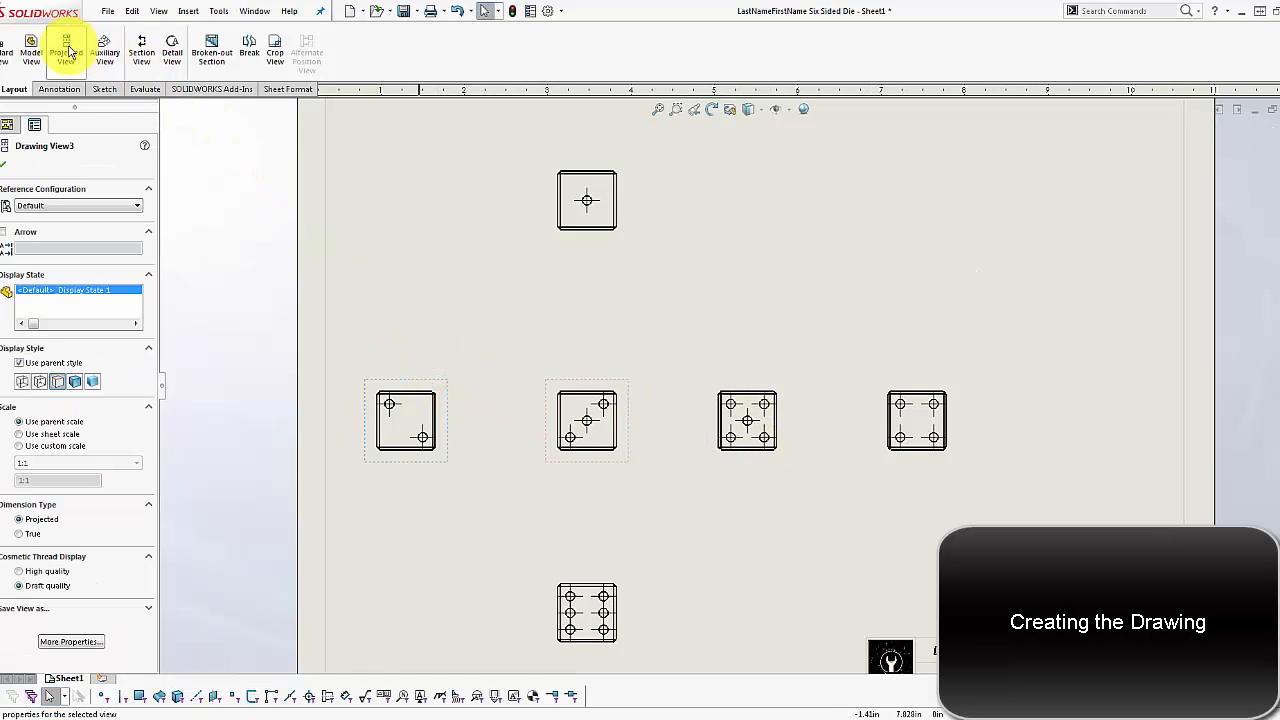
left_click(67, 52)
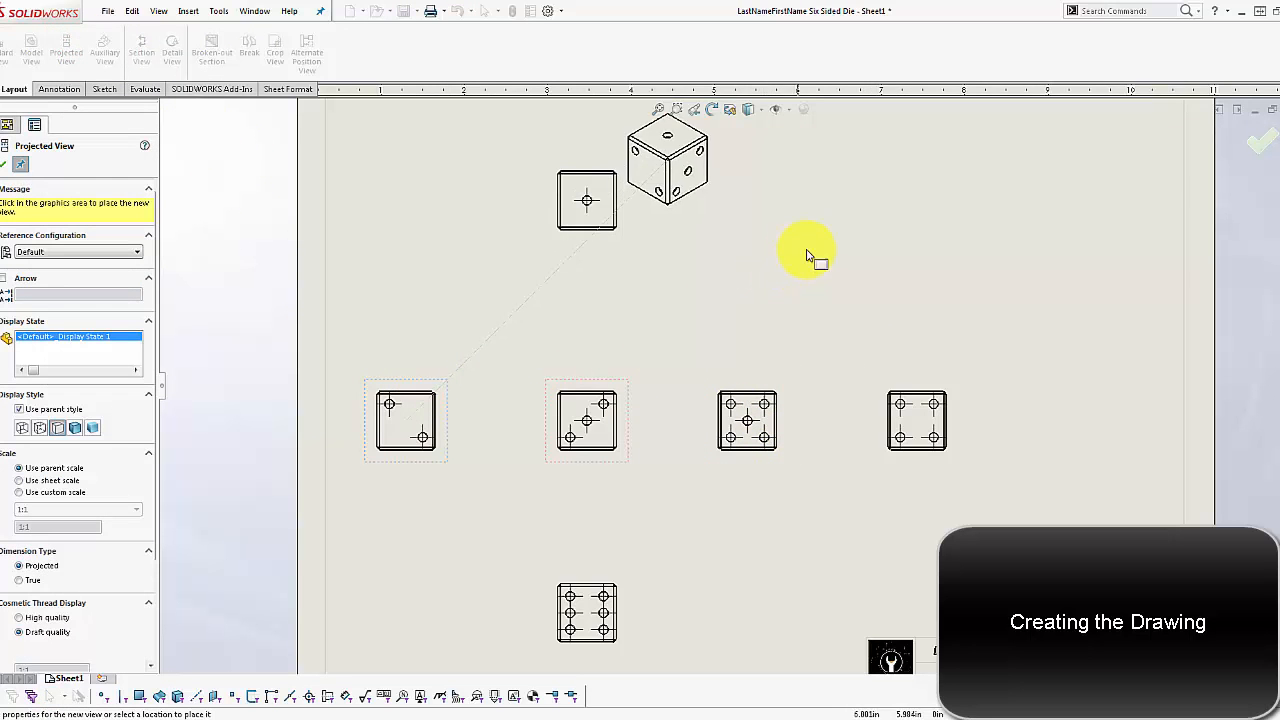
key("Escape")
key("Escape")
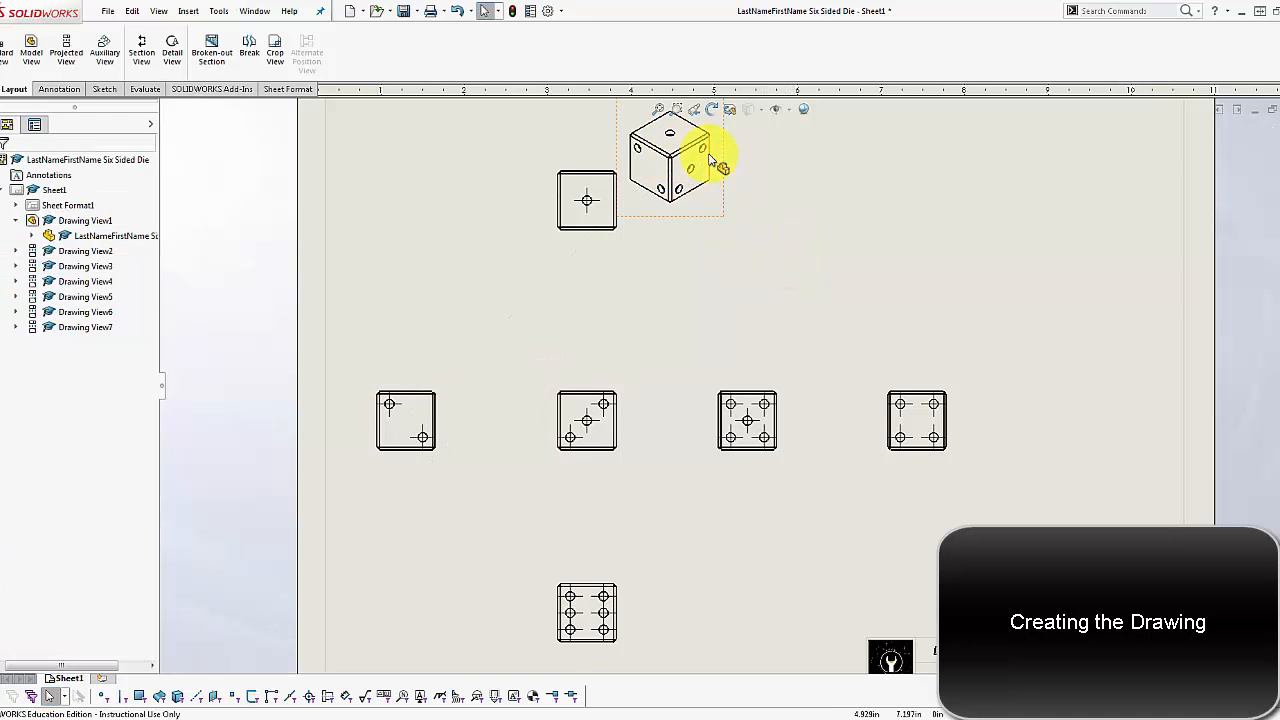
mouse_move(728, 160)
left_mouse_down()
mouse_move(954, 263)
mouse_move(931, 236)
mouse_move(900, 233)
left_mouse_up()
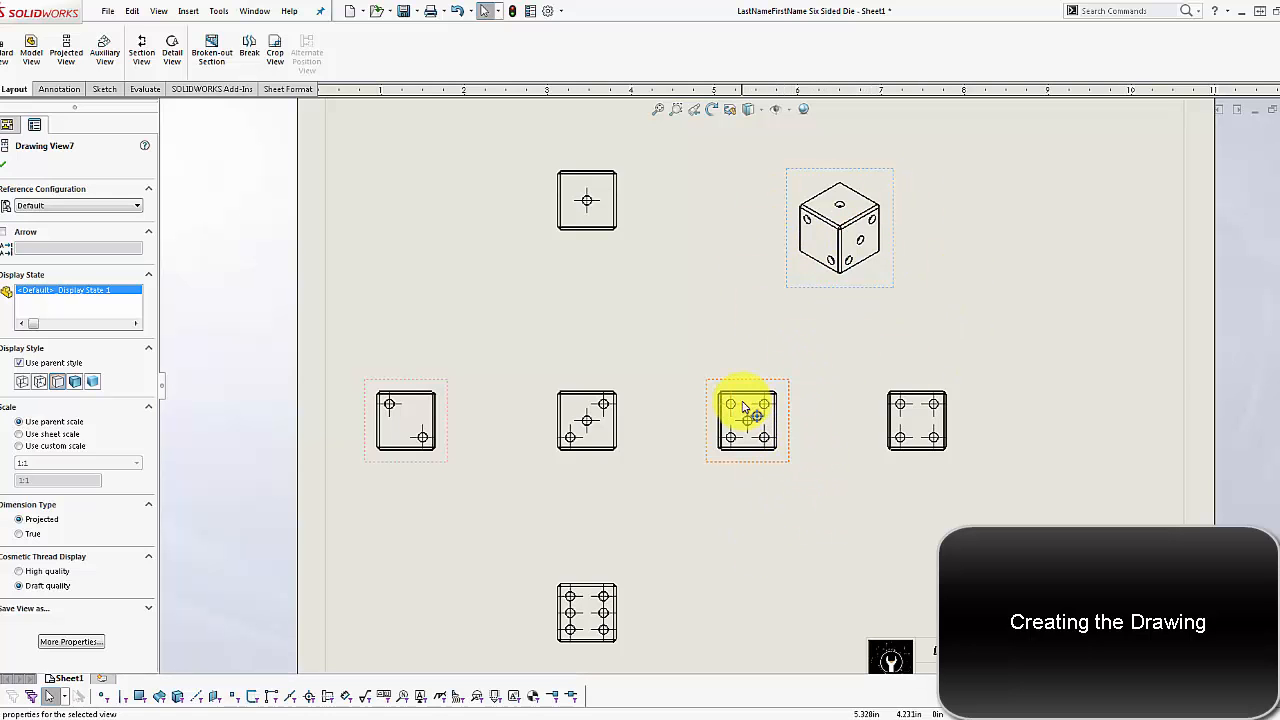
scroll(770, 437, "up", 3)
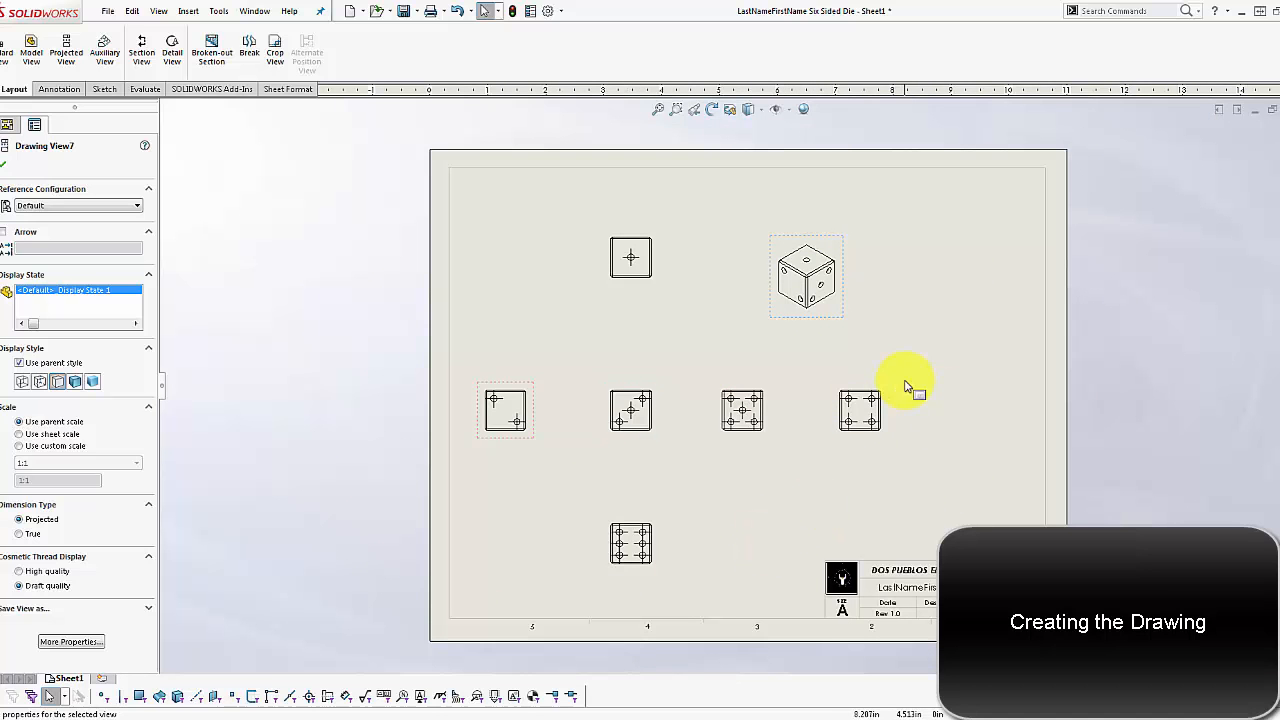
scroll(895, 386, "down", 1)
scroll(895, 386, "up", 1)
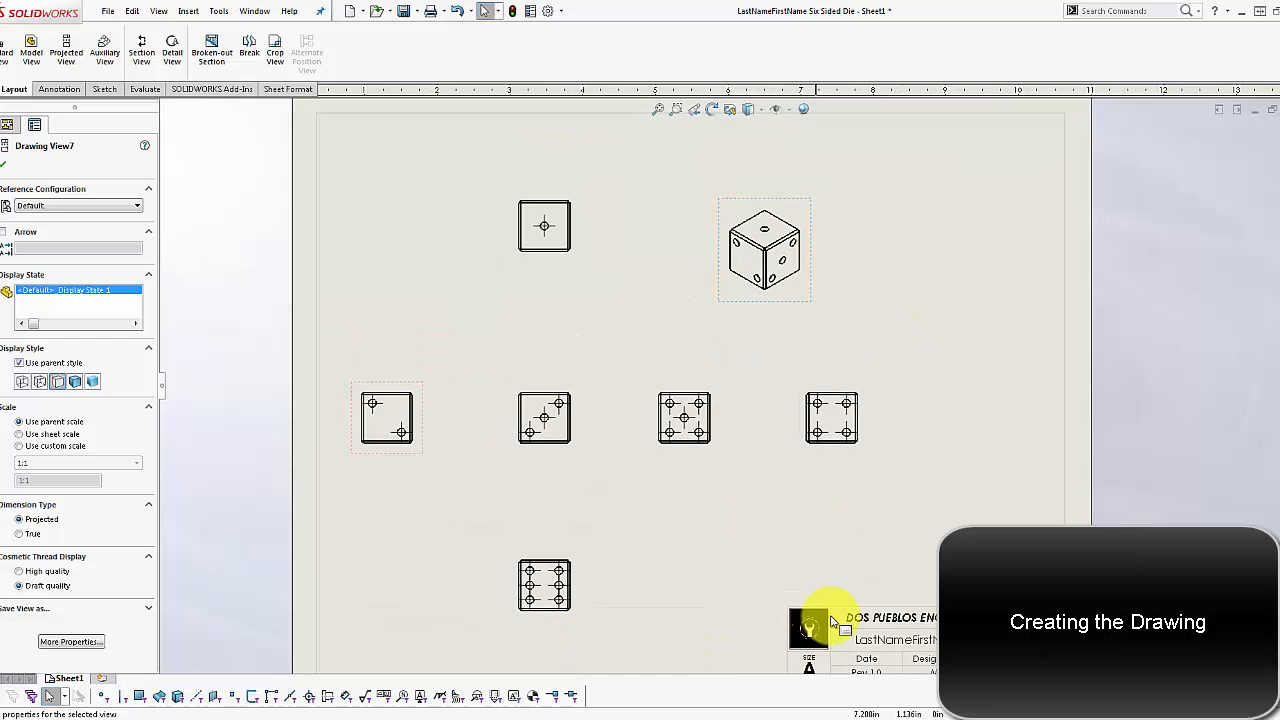
scroll(871, 472, "down", 1)
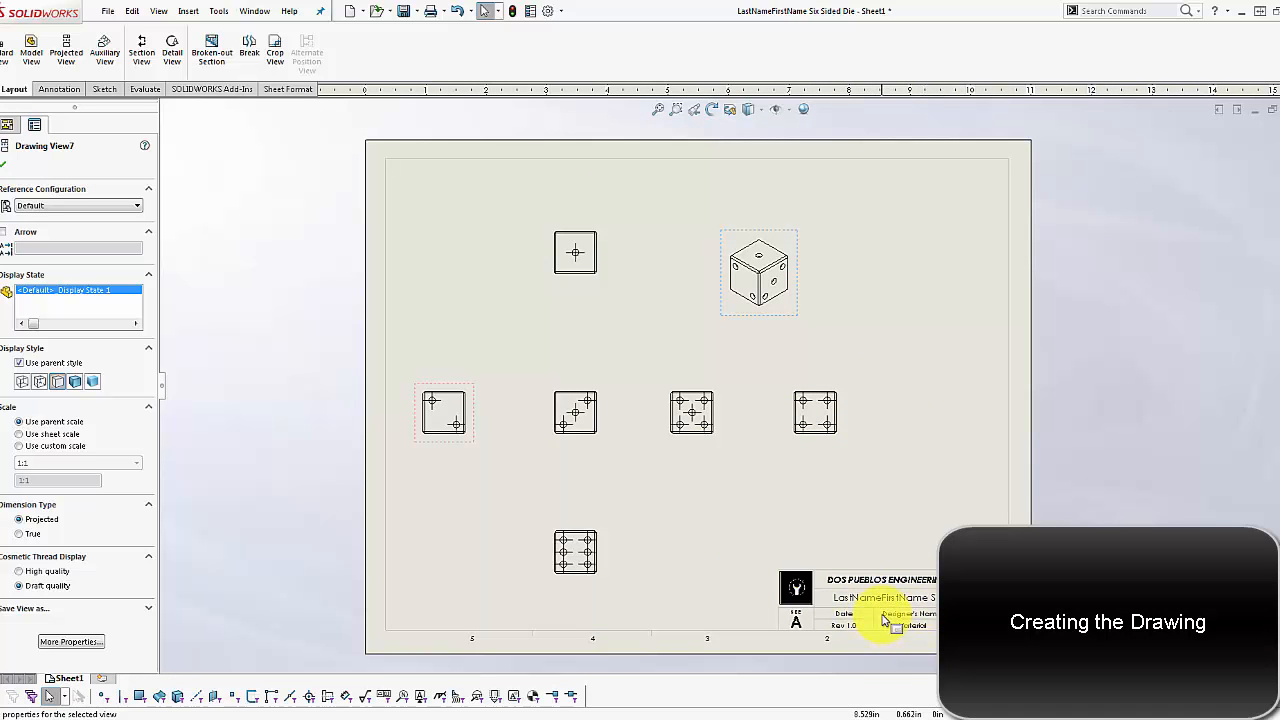
scroll(668, 340, "down", 1)
scroll(640, 395, "down", 1)
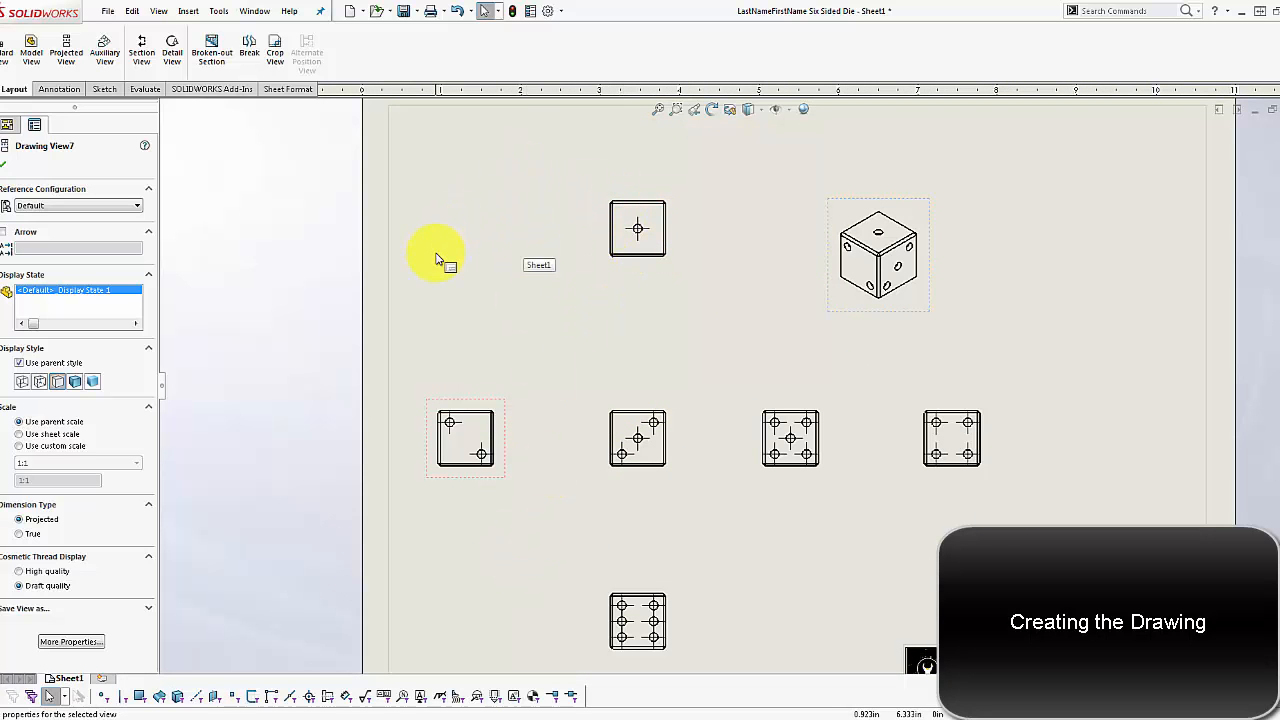
- Add horizontal ordinate dimensions to the one-pip view, with zero at its left edge, locating the hole center and the right edge
left_click(498, 338)
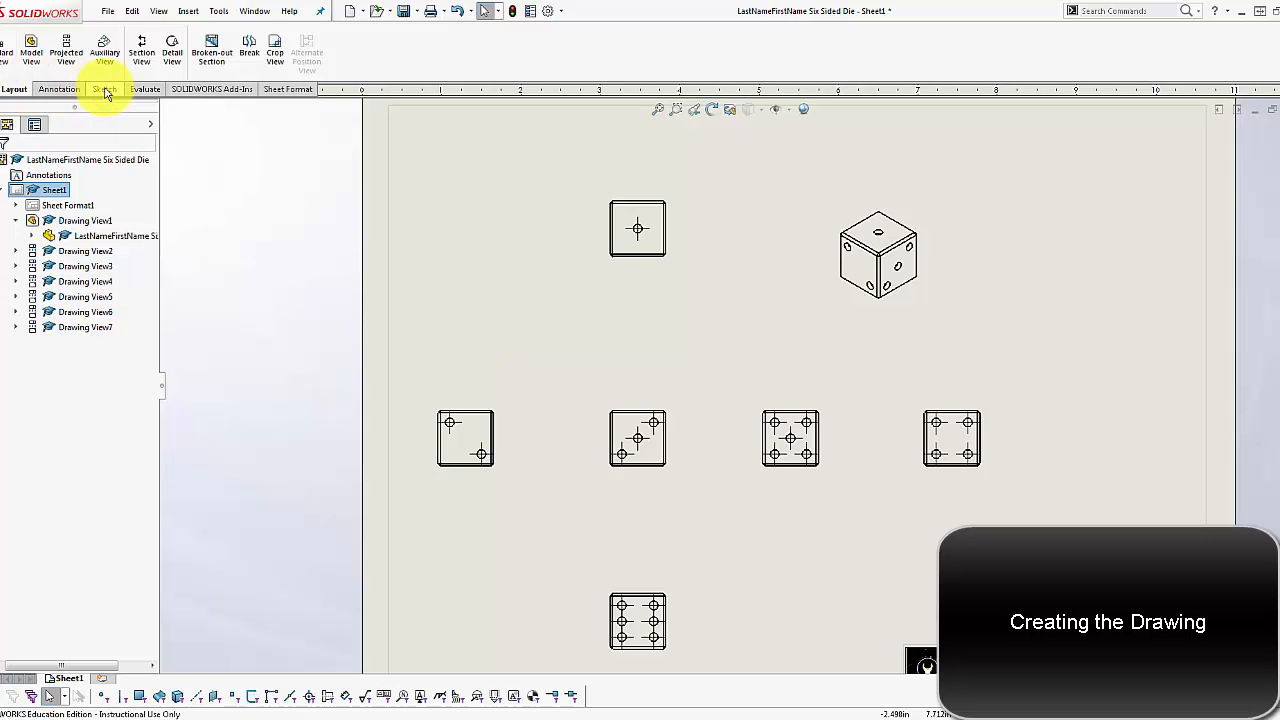
left_click(56, 89)
left_click(6, 72)
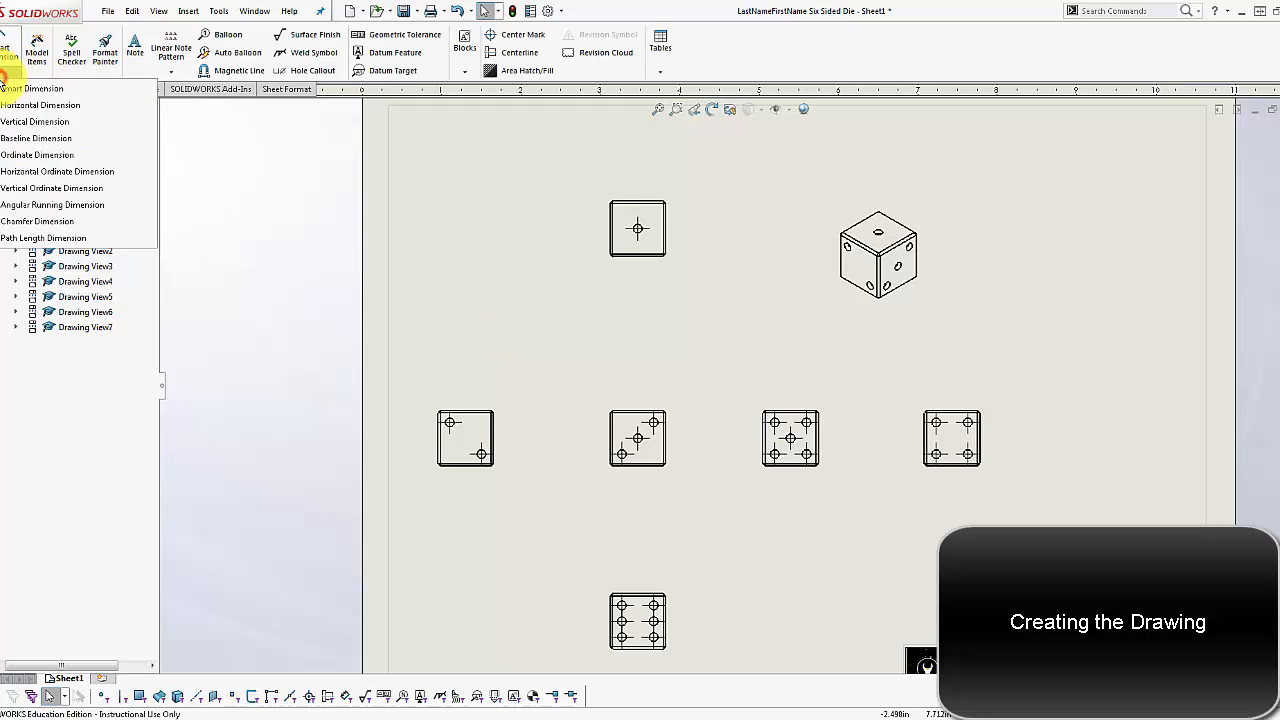
left_click(16, 155)
scroll(620, 230, "down", 2)
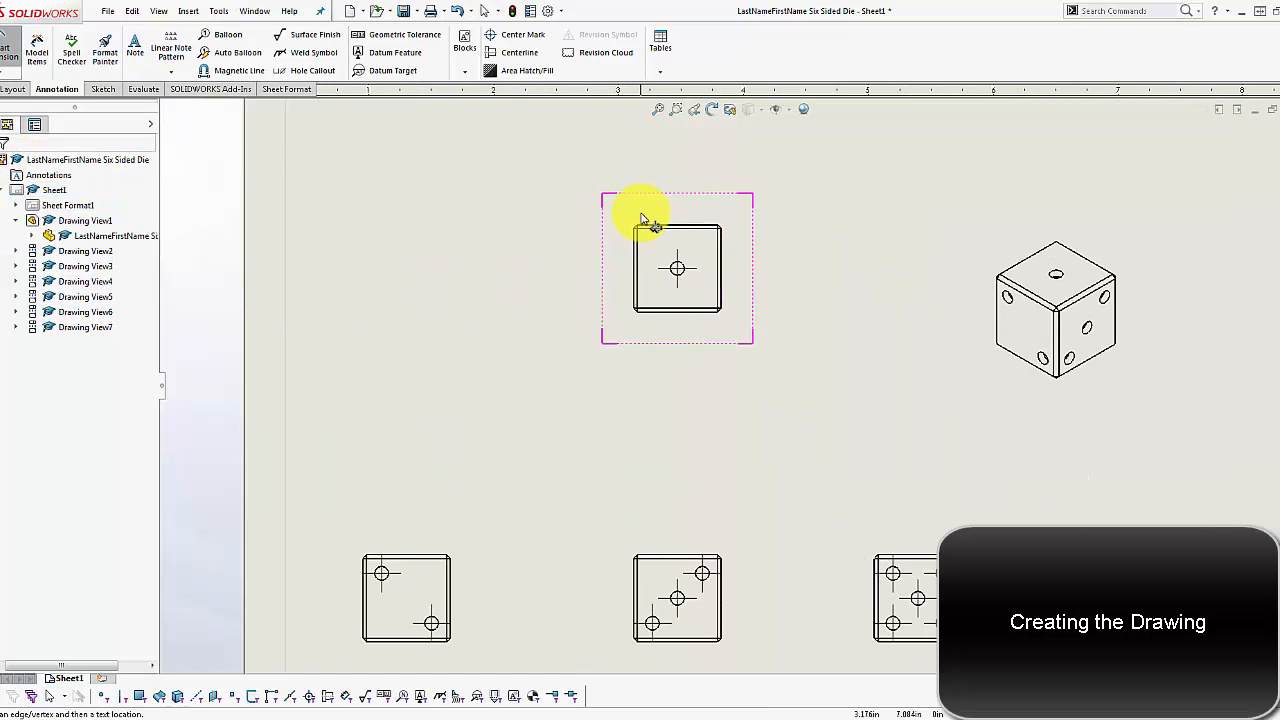
scroll(645, 265, "down", 1)
left_click(641, 278)
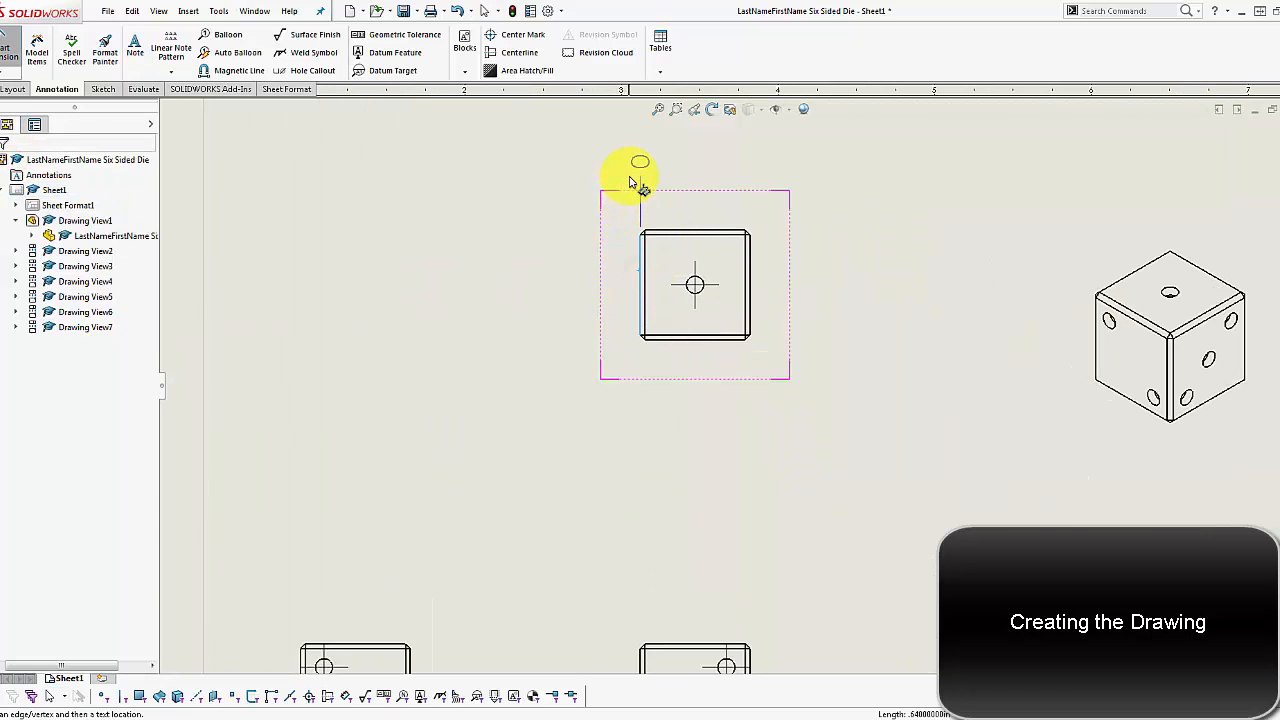
left_click(633, 172)
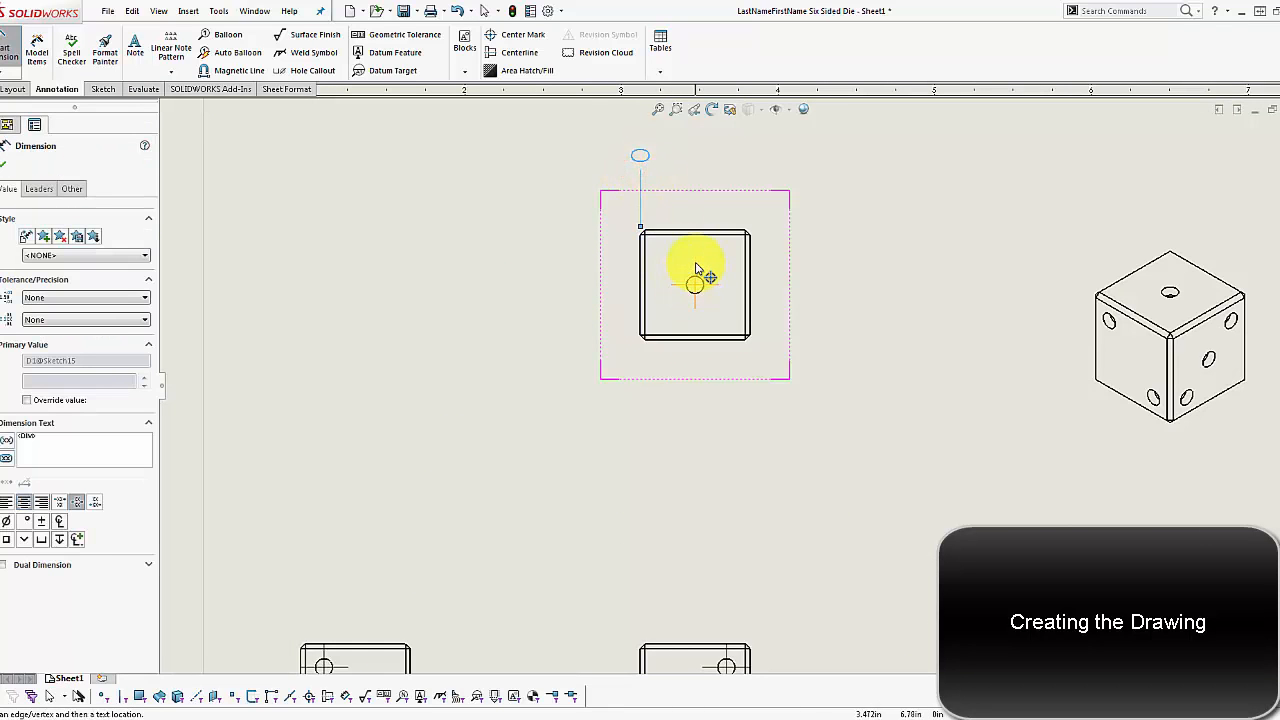
left_click(696, 270)
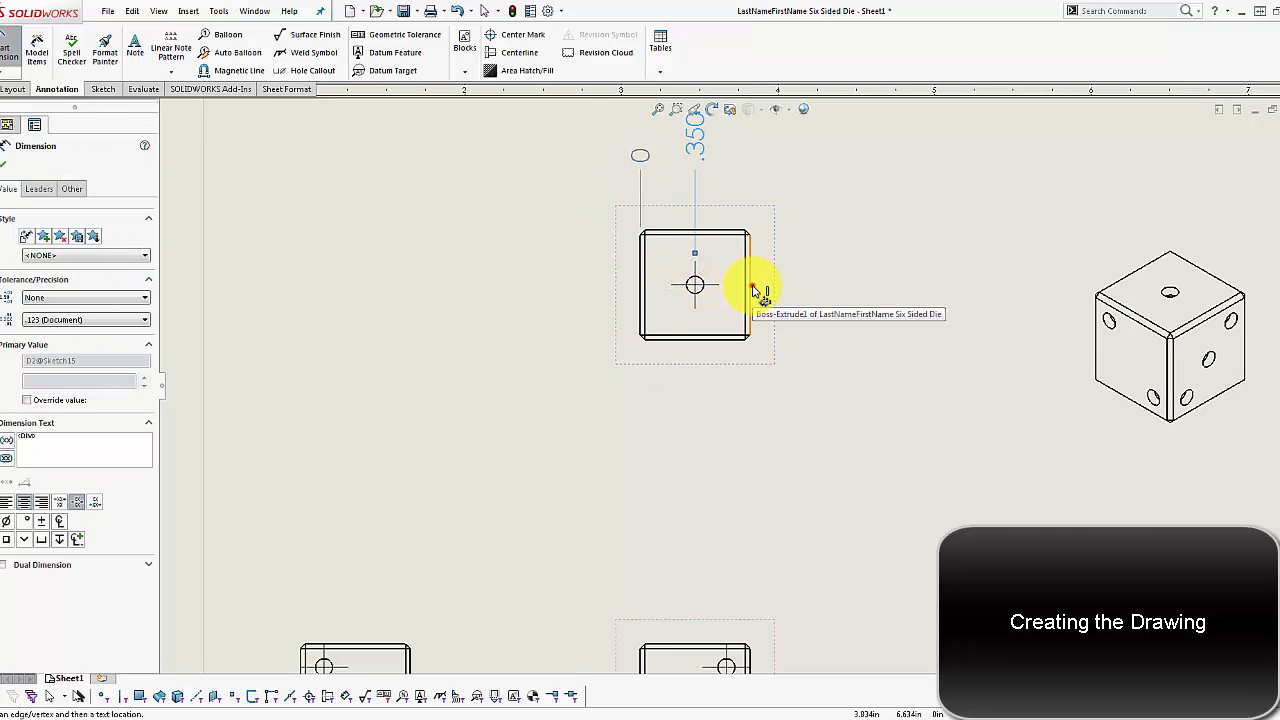
left_click(755, 290)
- Add vertical ordinate dimensions to the one-pip view, with zero at its top edge, locating the hole center and the bottom edge
scroll(777, 277, "up", 2)
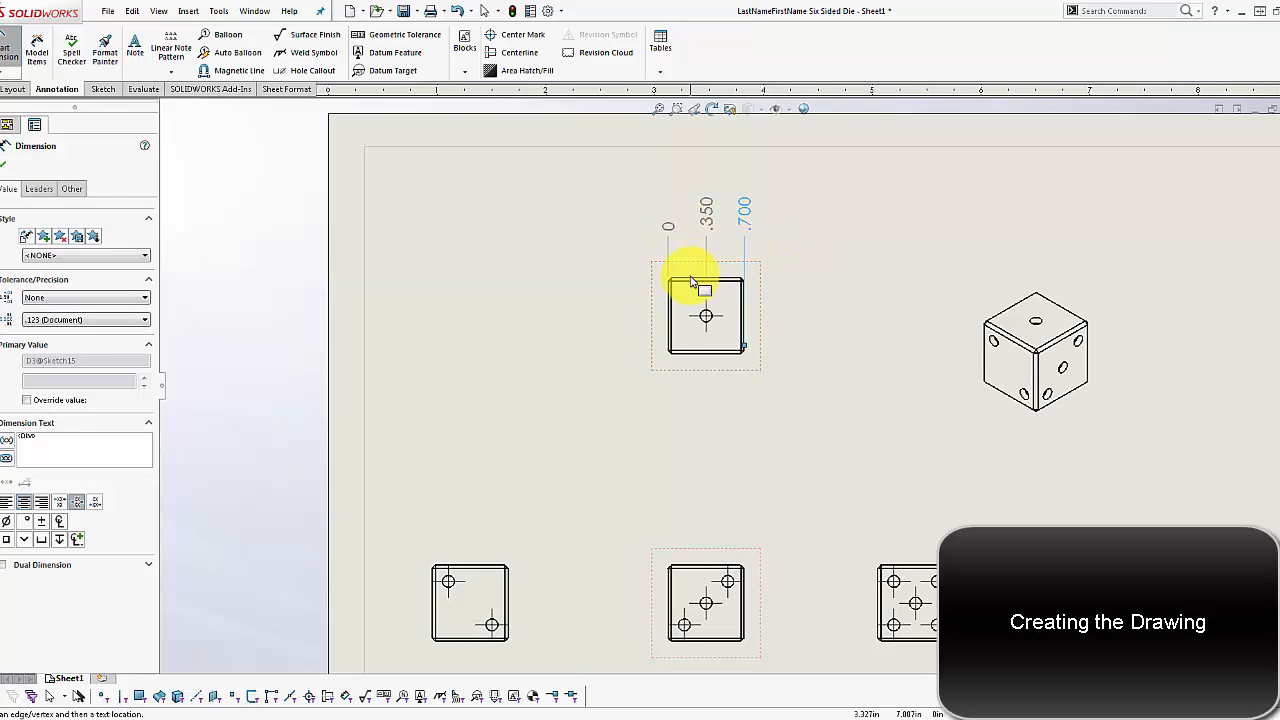
left_click(555, 297)
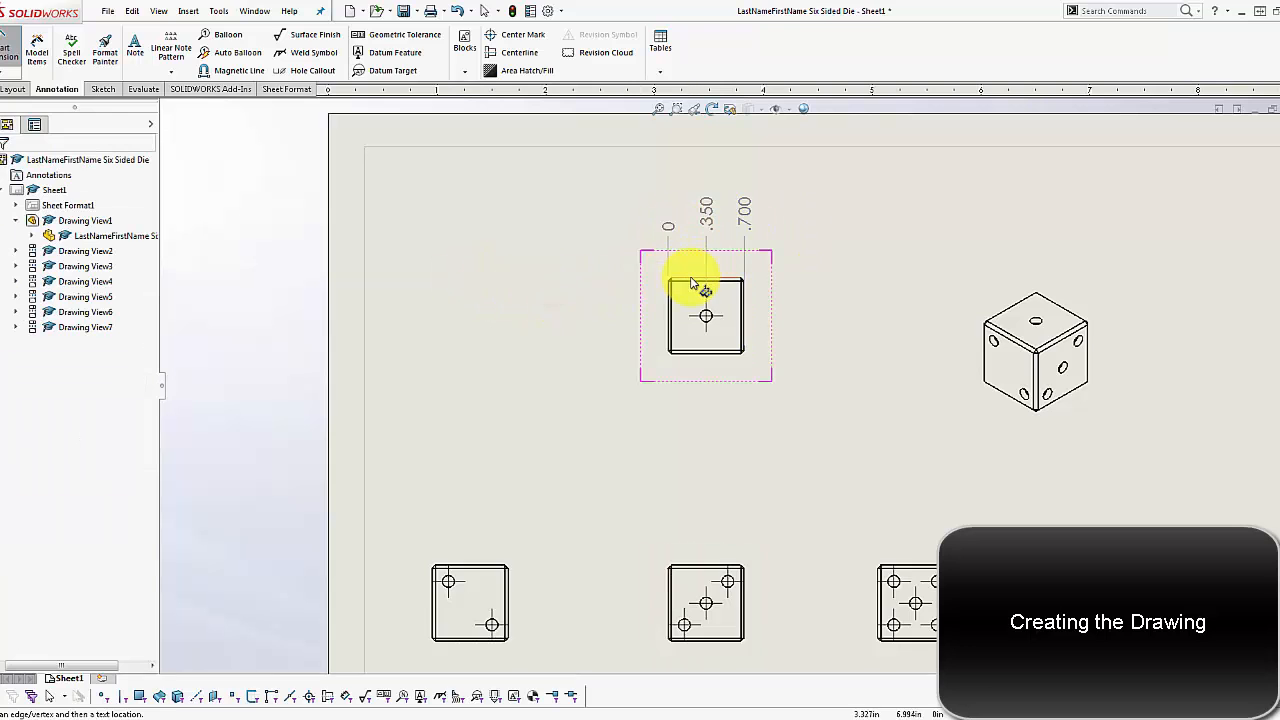
left_click(694, 279)
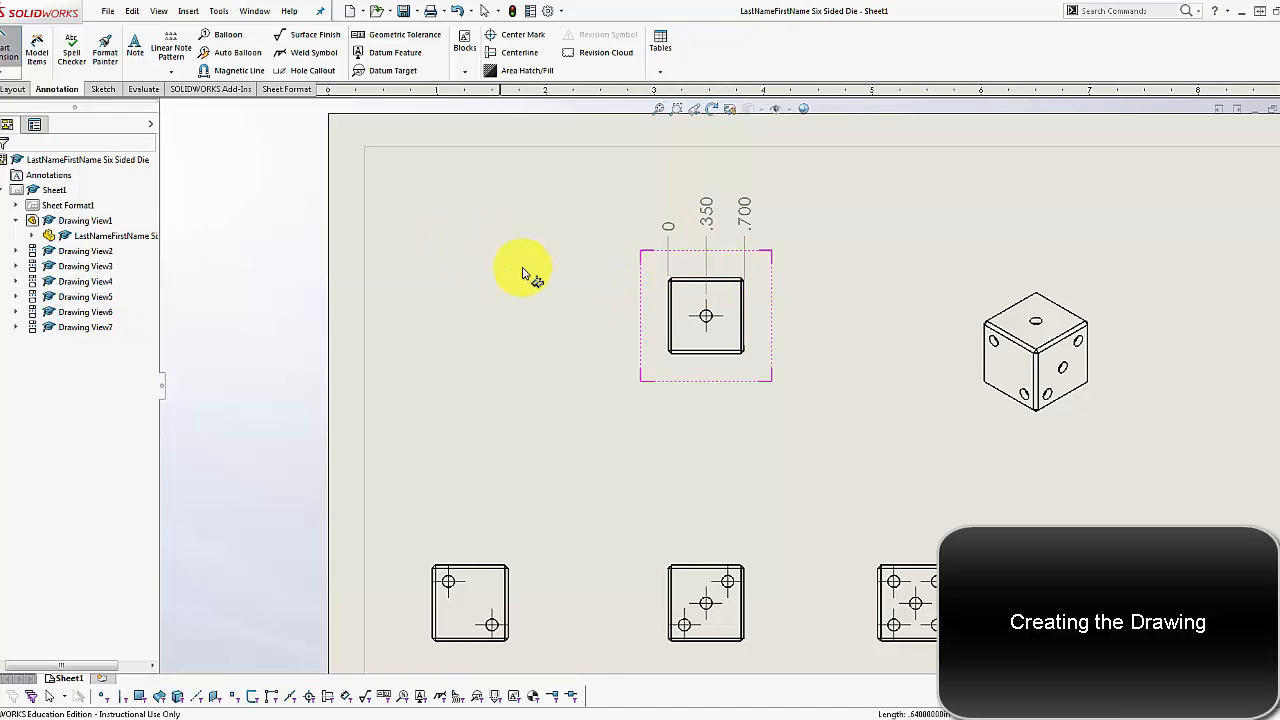
left_click(8, 57)
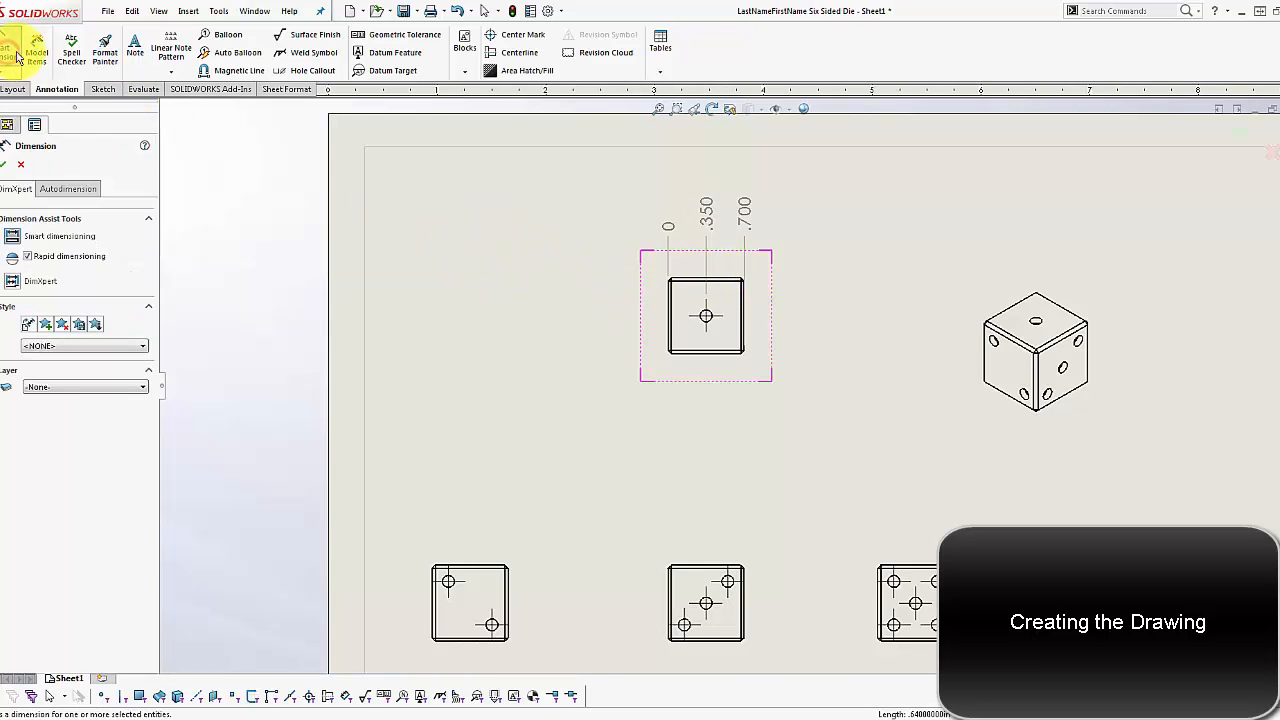
left_click(7, 71)
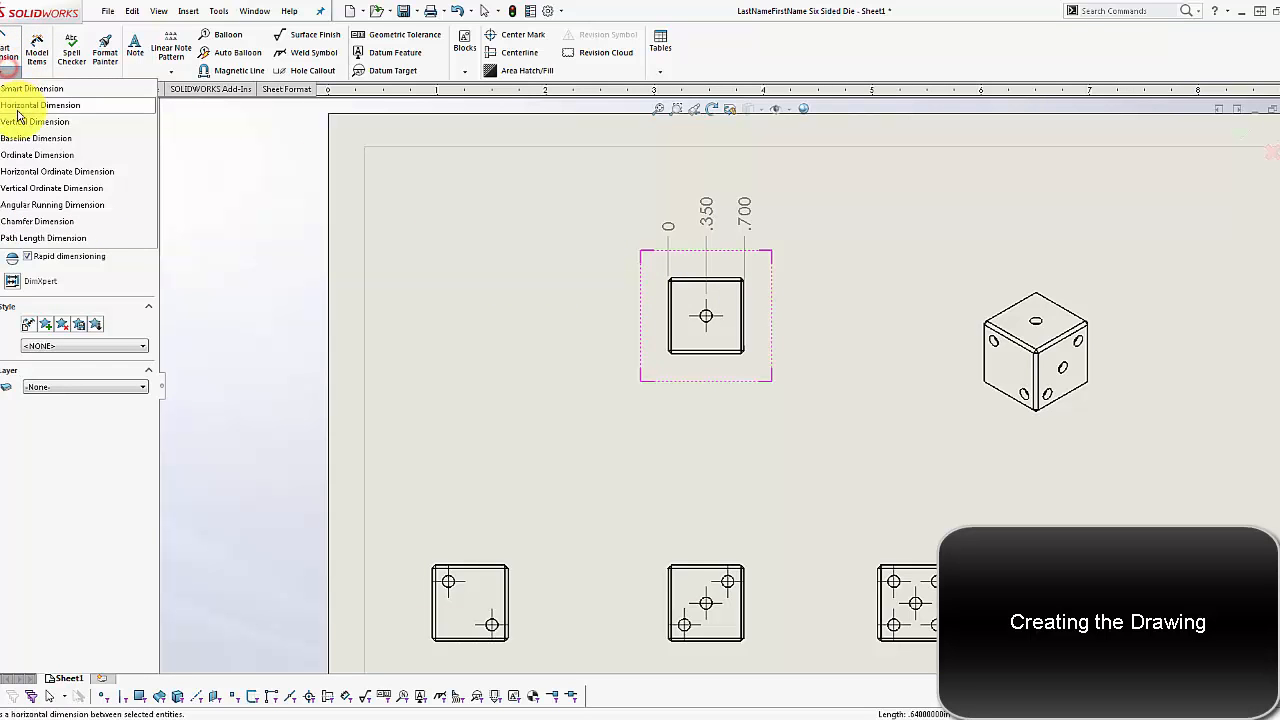
left_click(15, 152)
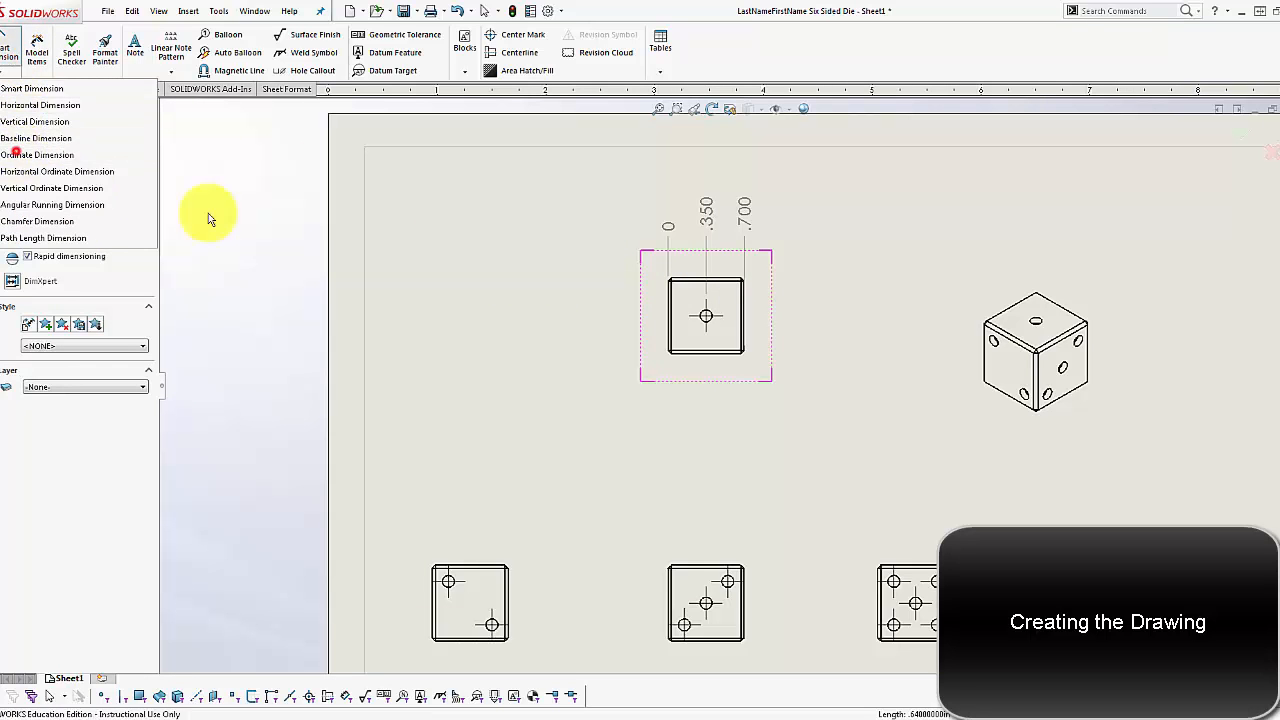
left_click(691, 277)
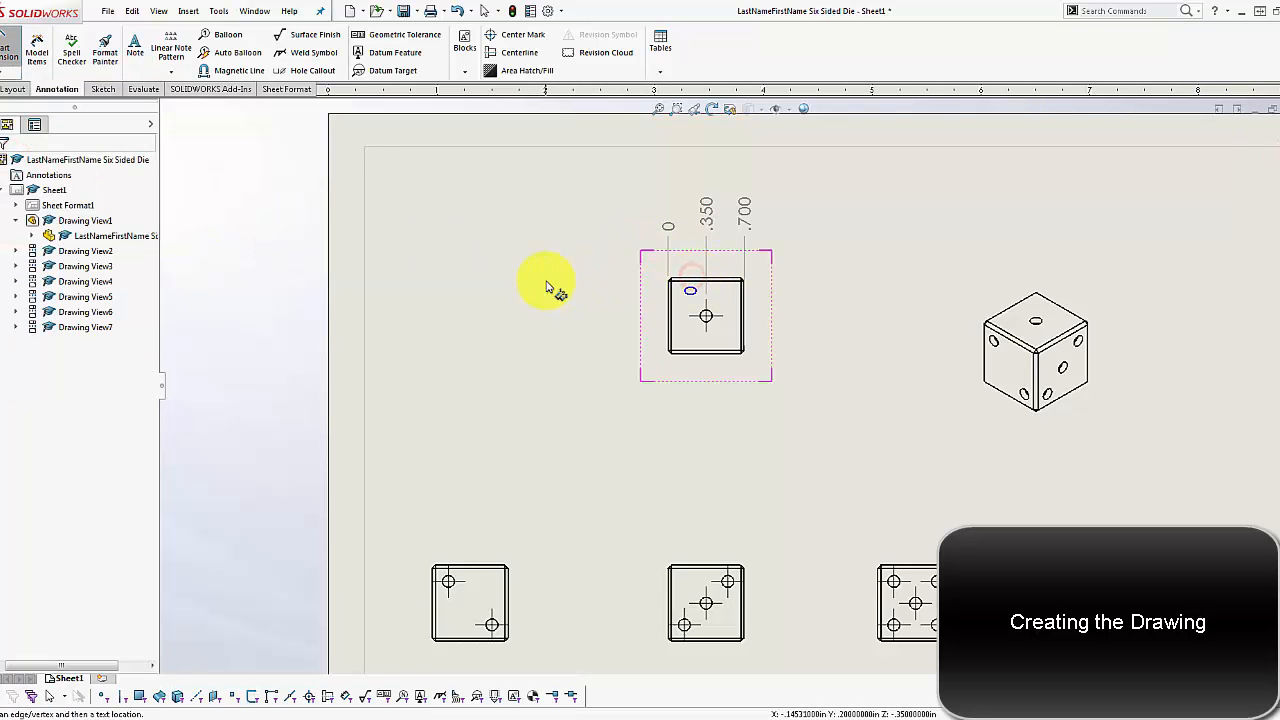
left_click(691, 244)
key("ctrl+z")
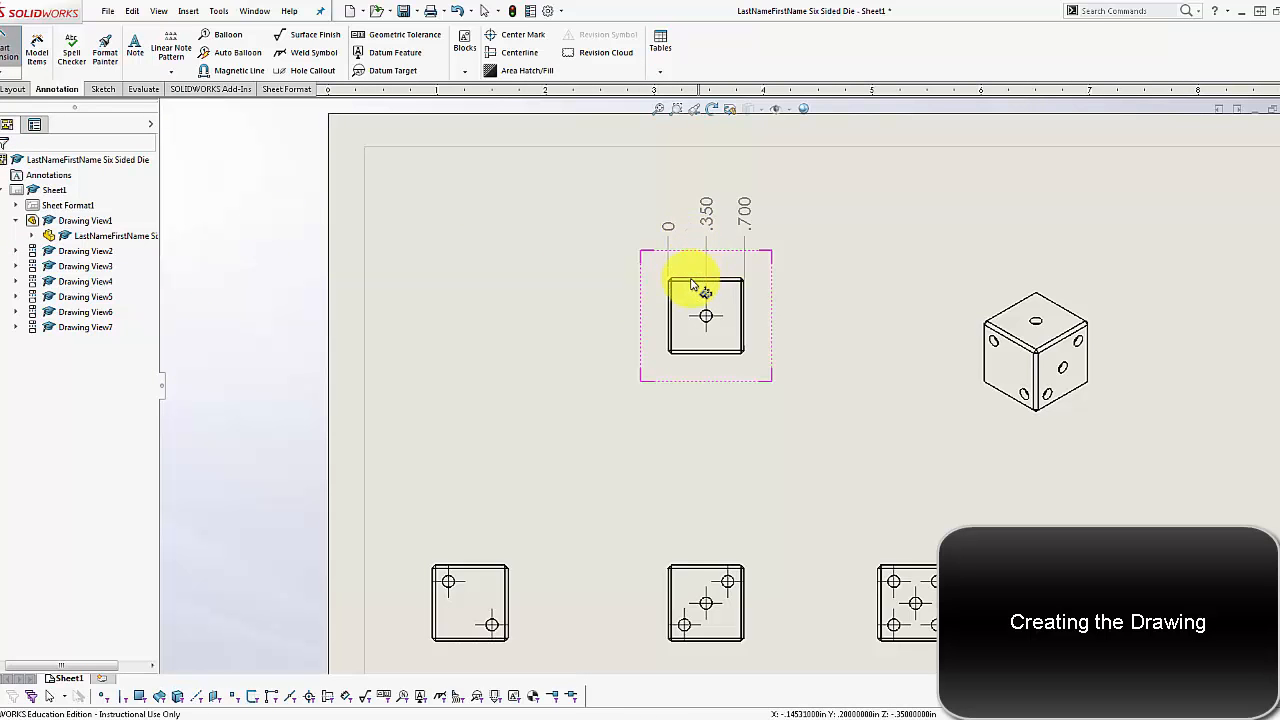
left_click(698, 277)
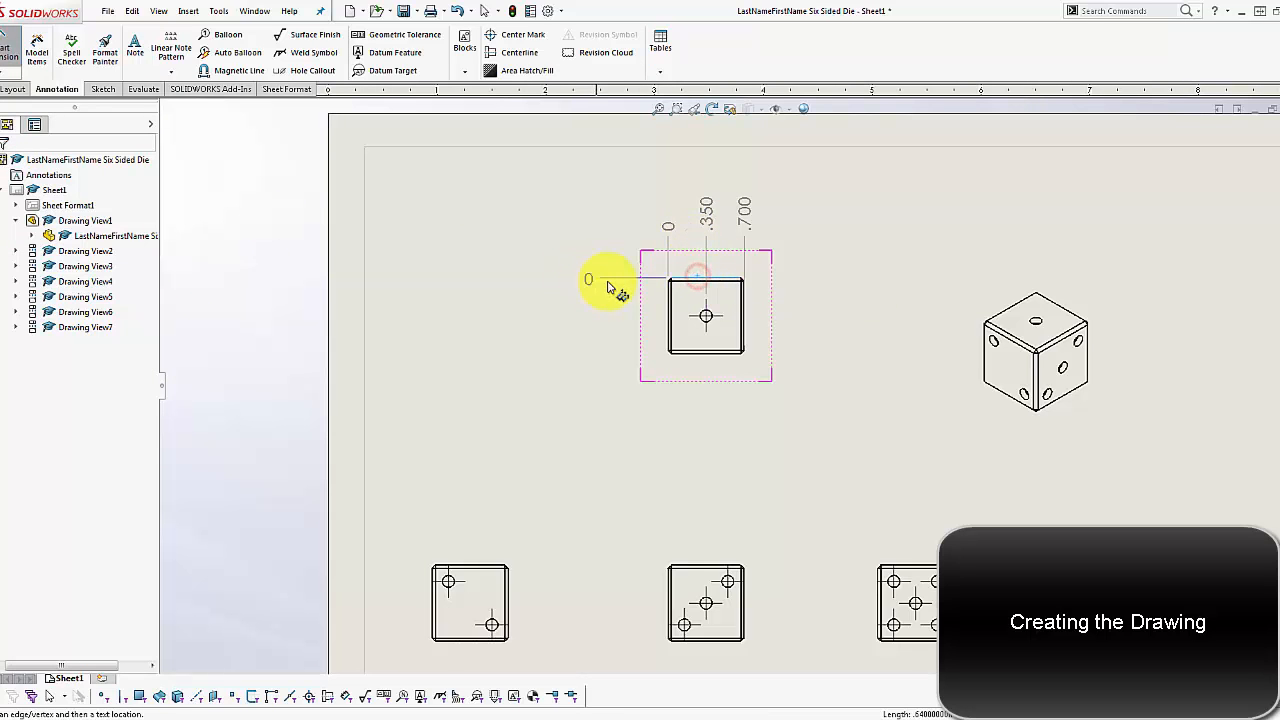
left_click(632, 285)
left_click(694, 316)
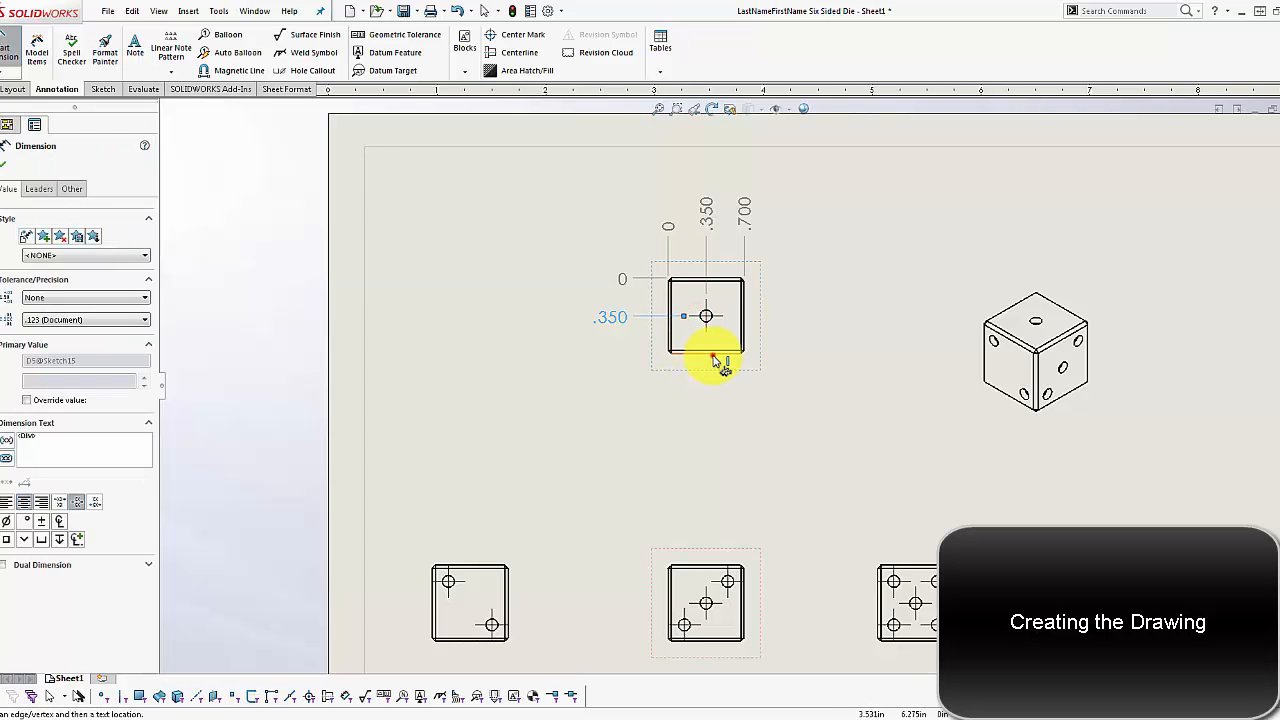
left_click(714, 357)
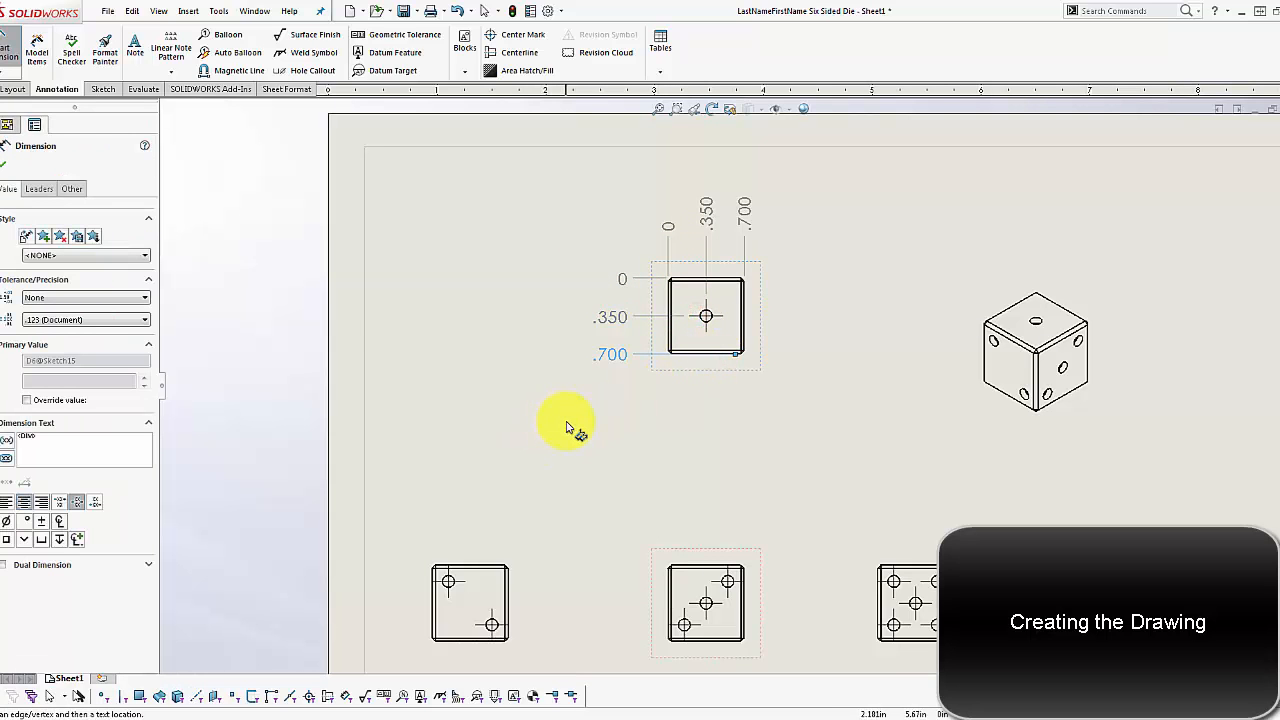
key("Escape")
- Try adding the top chamfer edge of the one-pip view to its vertical ordinate dimension set
scroll(645, 350, "down", 2)
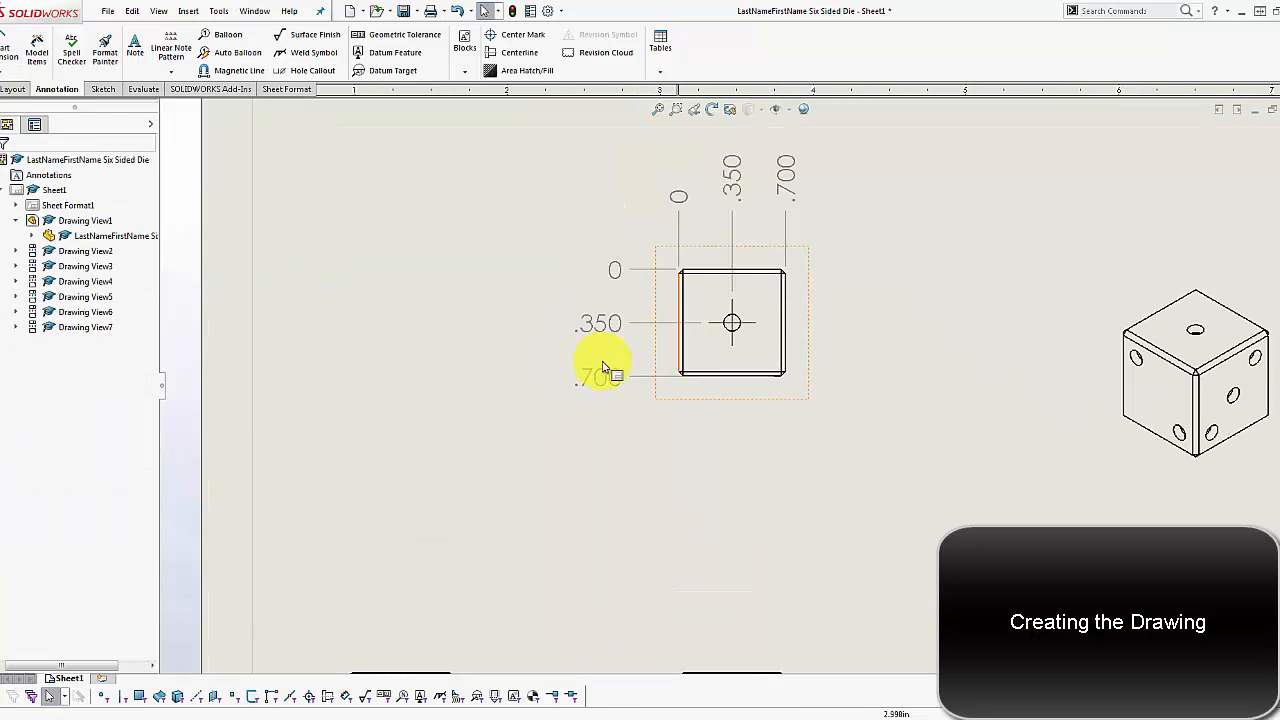
scroll(603, 335, "up", 1)
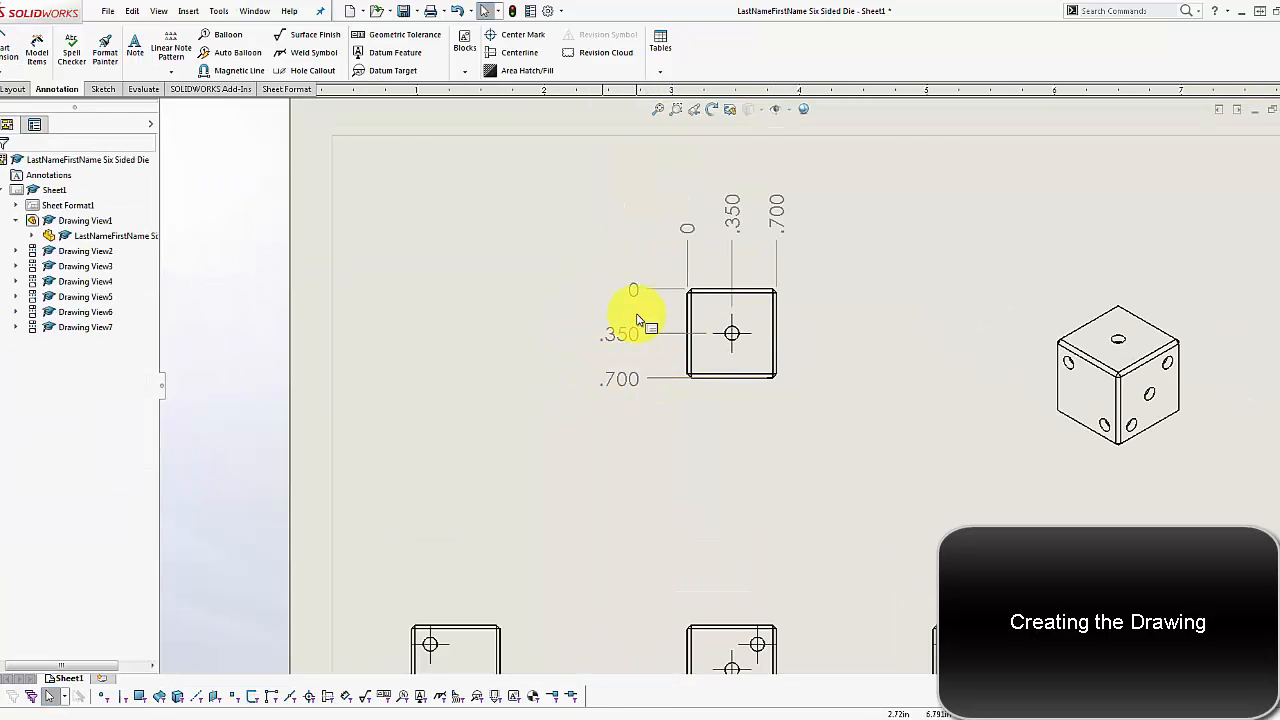
left_click(634, 289)
right_click(634, 289)
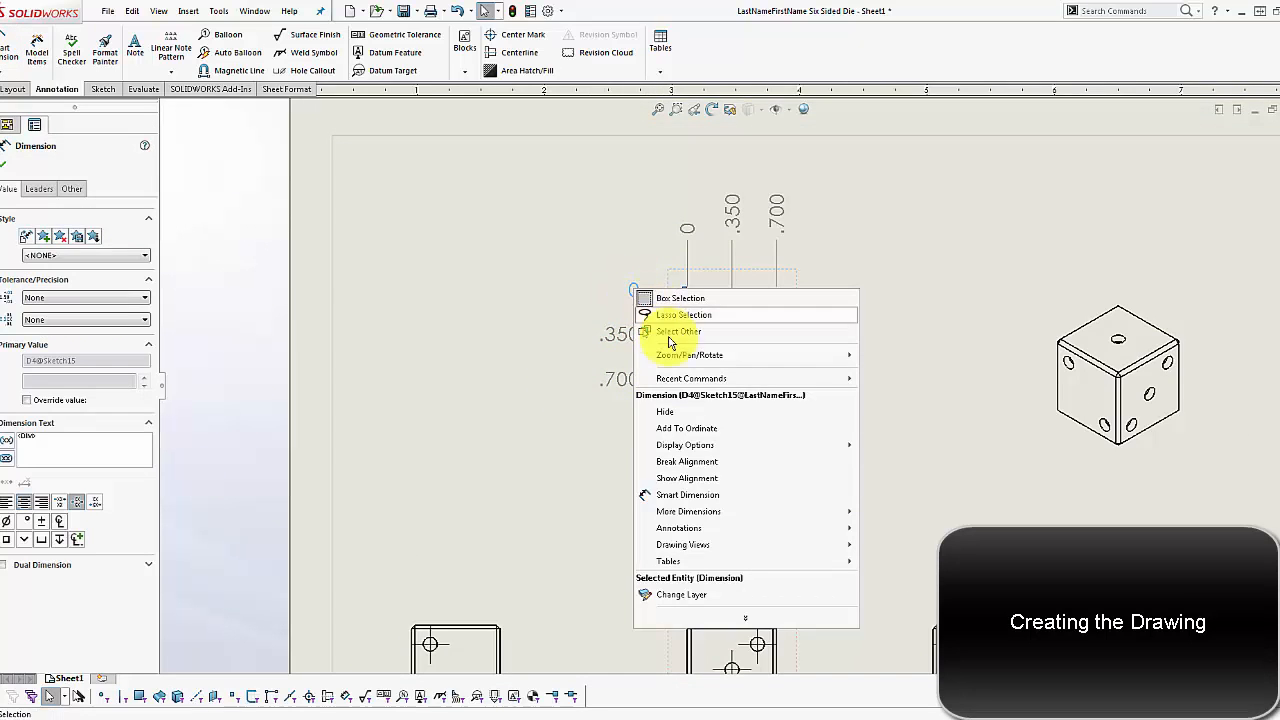
left_click(695, 428)
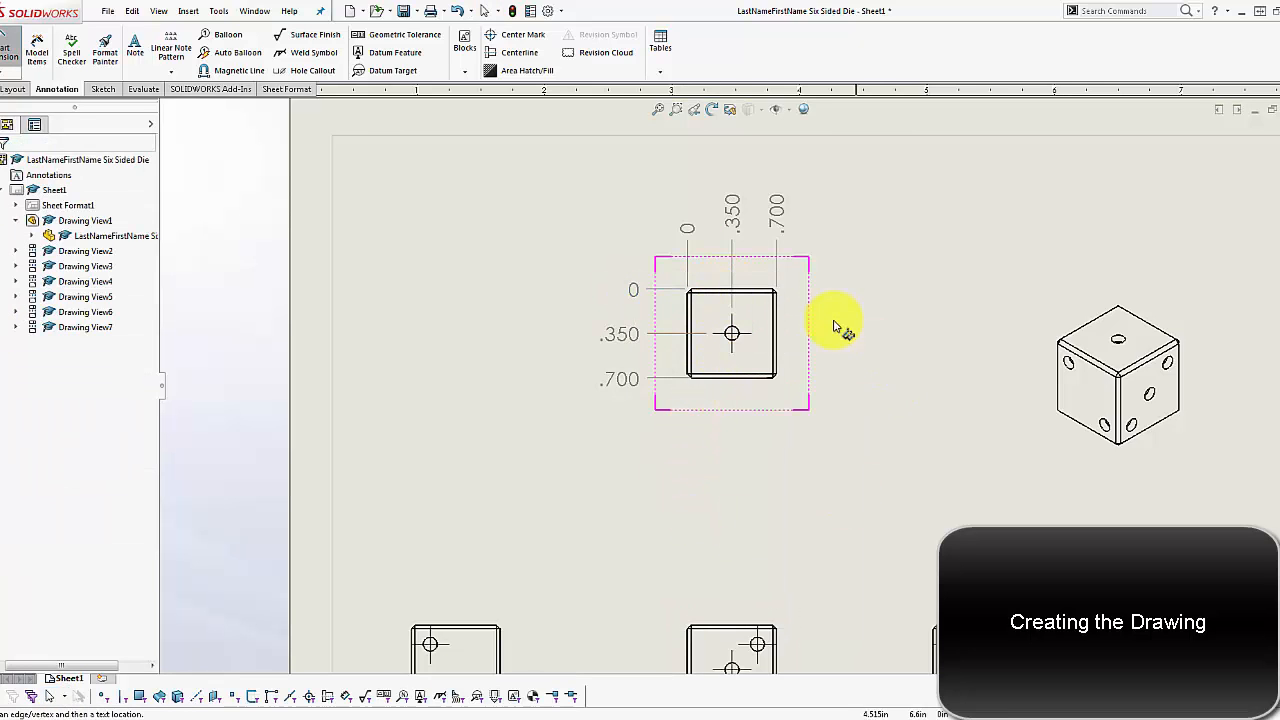
left_click(706, 295)
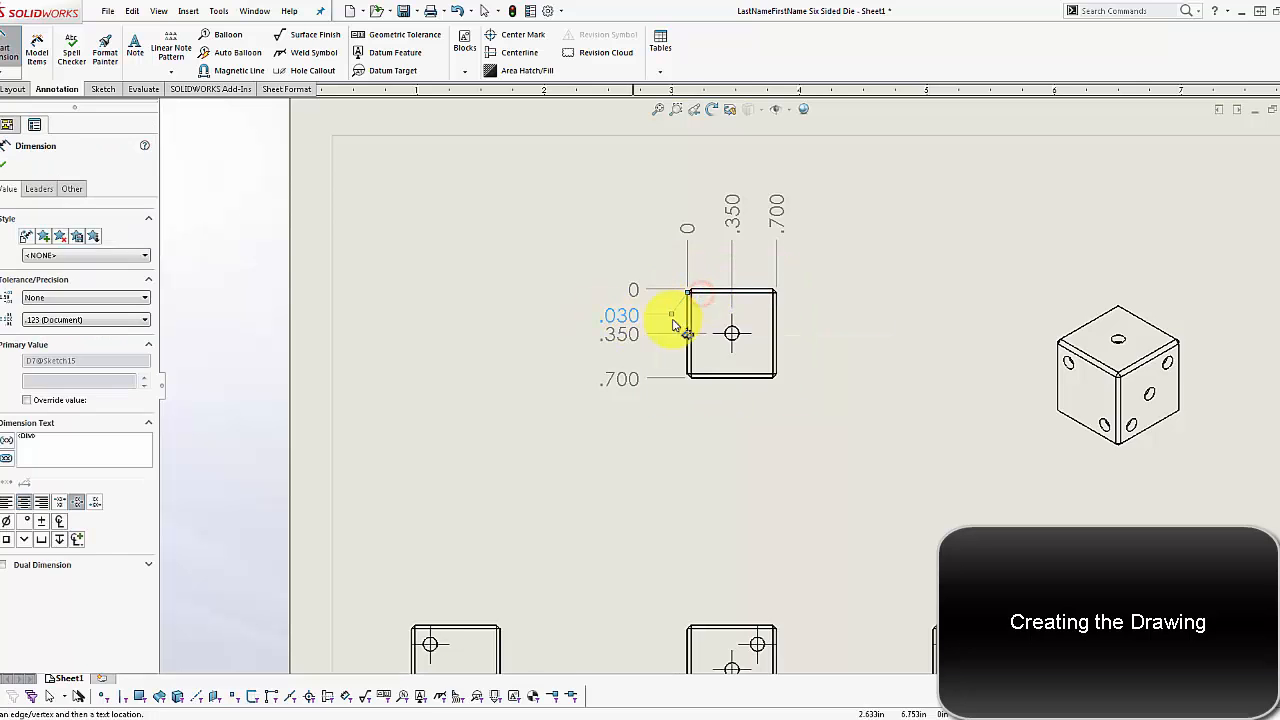
left_click(760, 348)
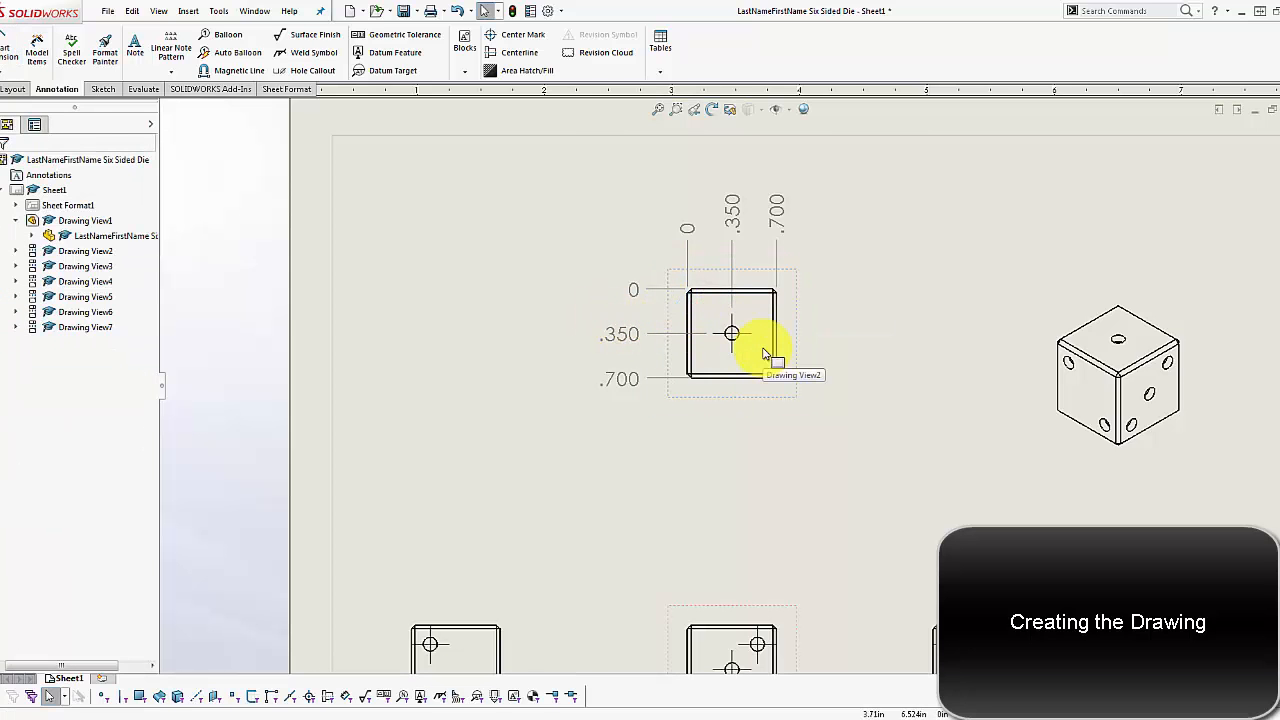
left_click(711, 463)
- Give the vertical .700 ordinate dimension of the one-pip view a symmetric tolerance of .01 in
scroll(794, 309, "down", 2)
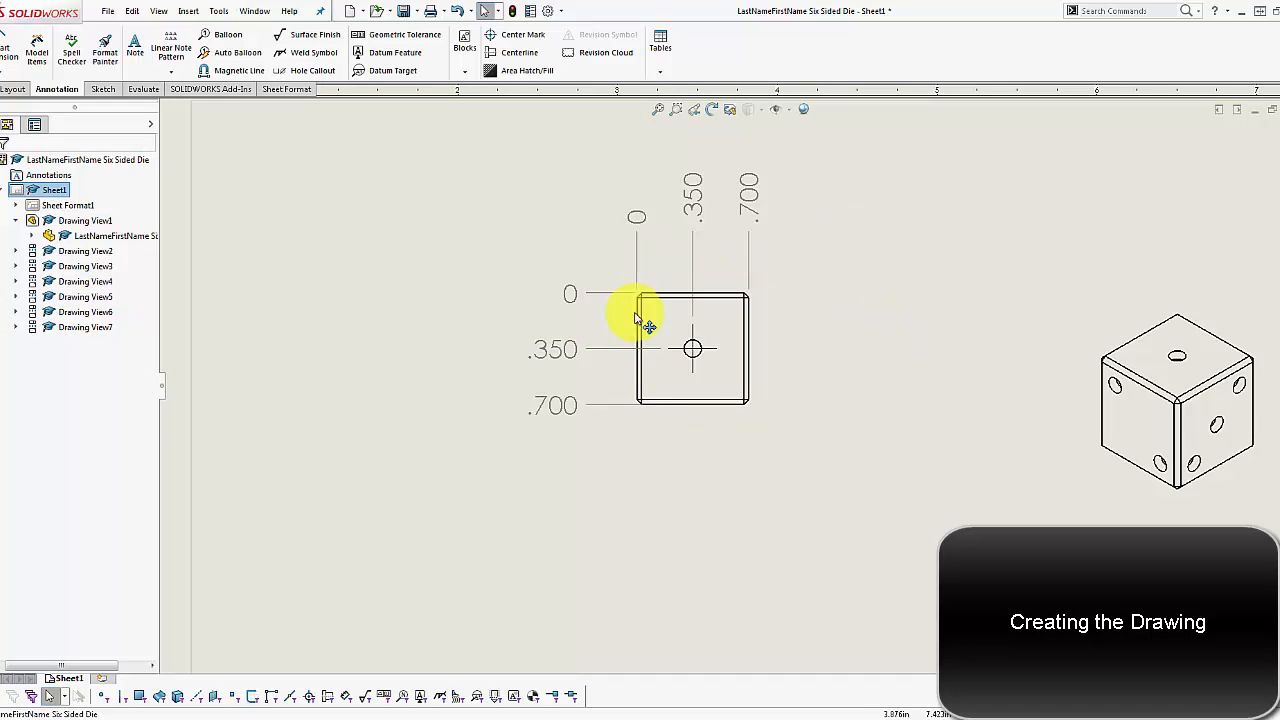
scroll(762, 310, "up", 2)
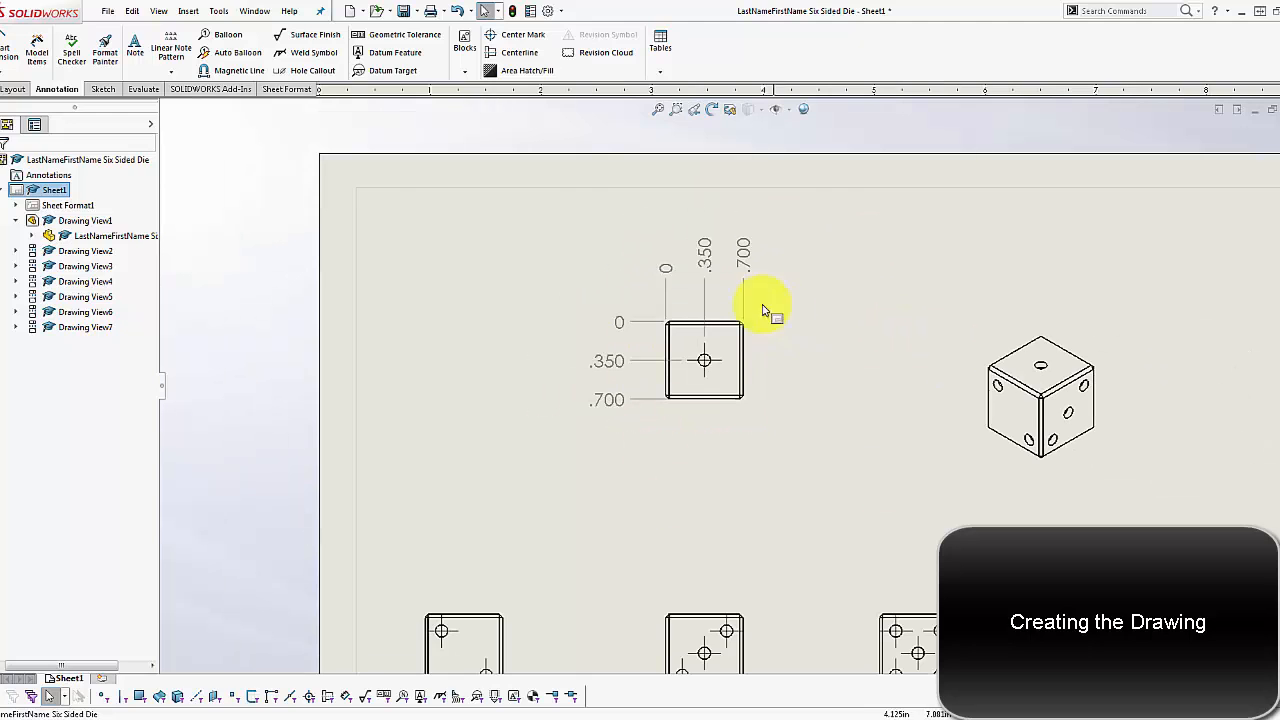
left_click(612, 400)
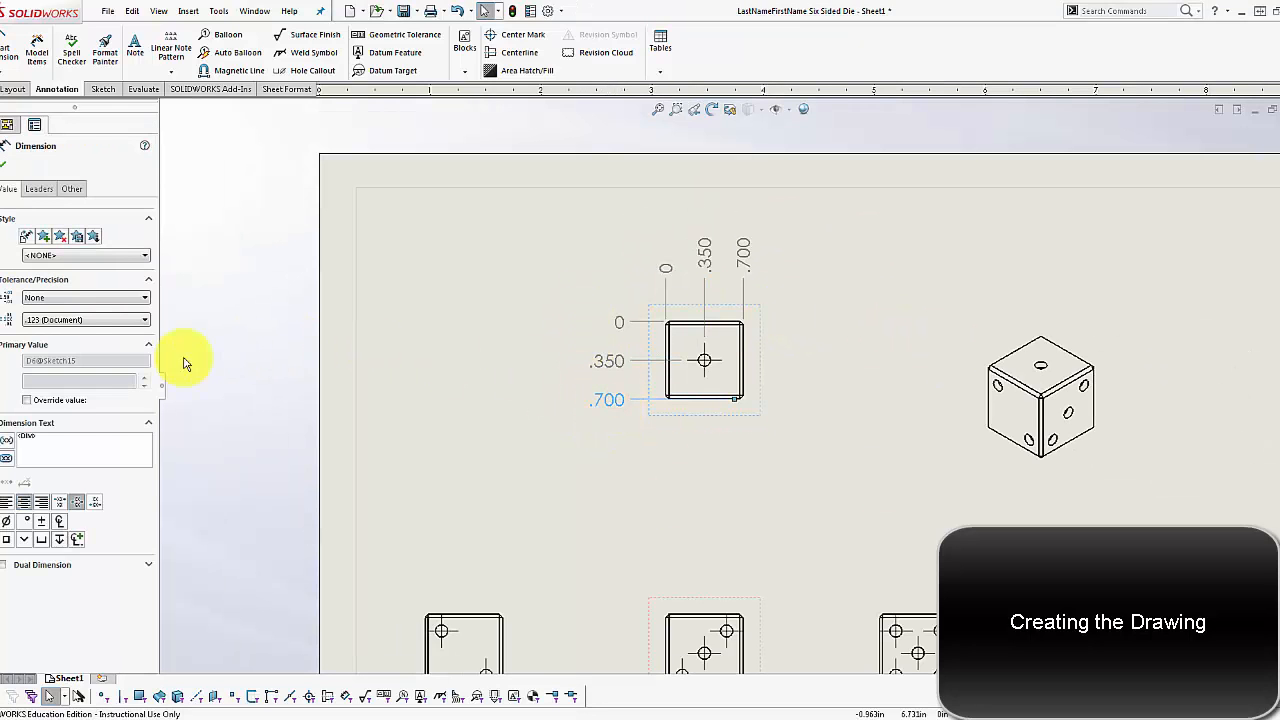
left_click(80, 298)
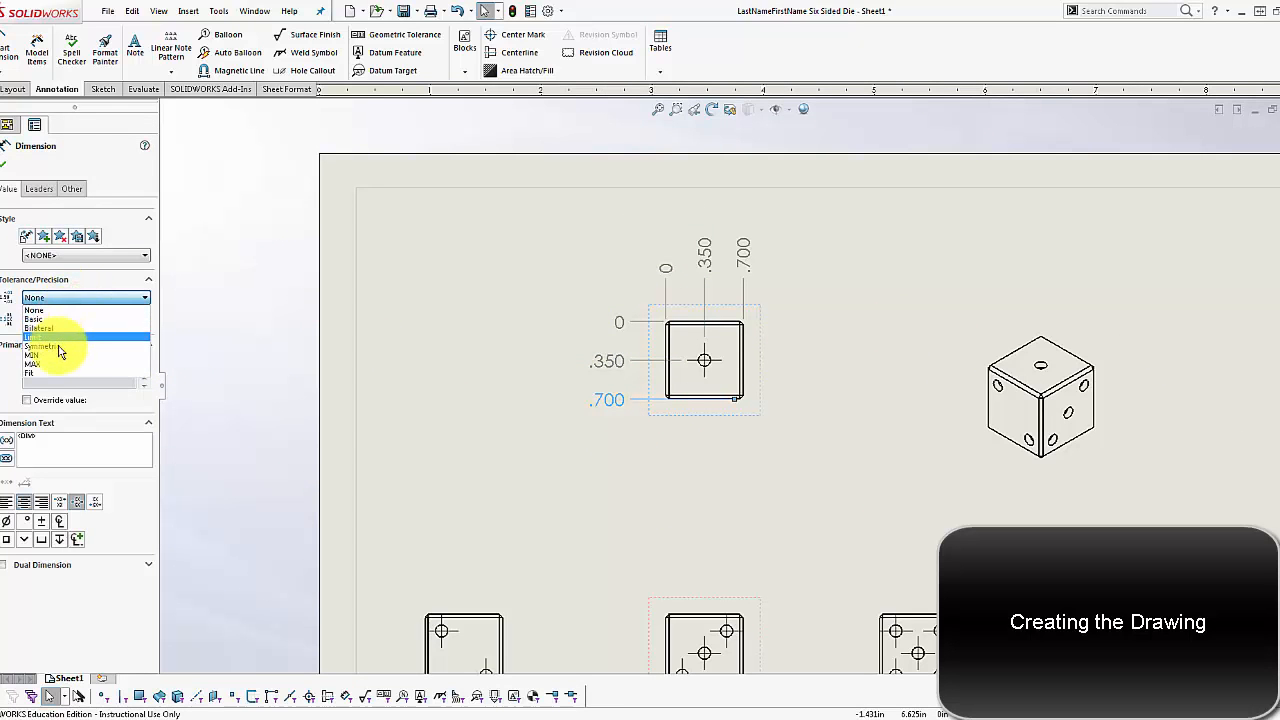
left_click(52, 345)
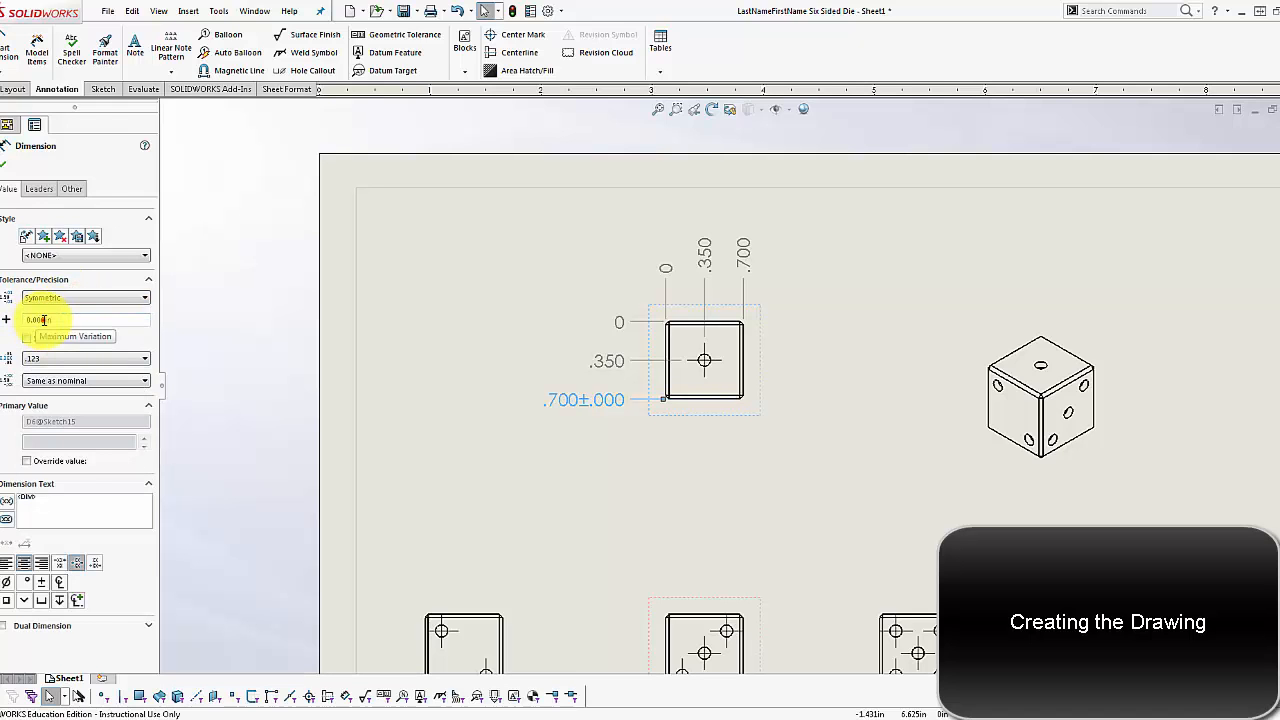
double_click(44, 320)
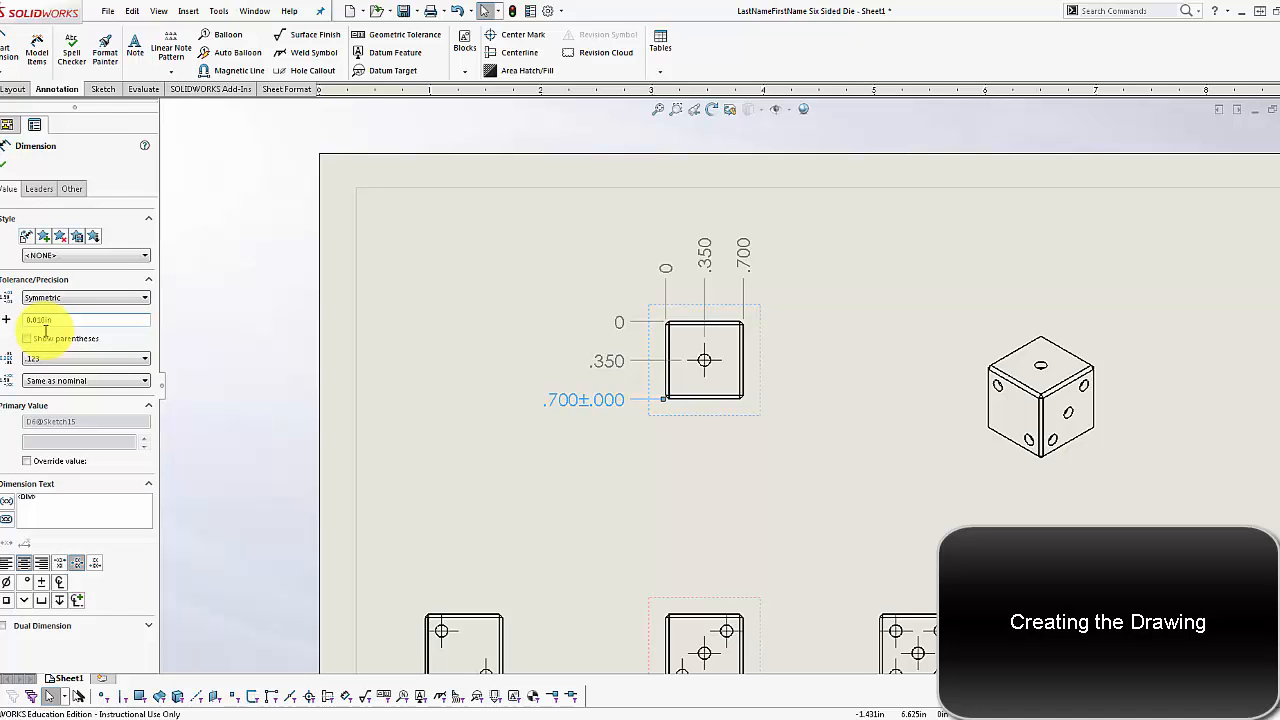
type(".01")
left_click(4, 164)
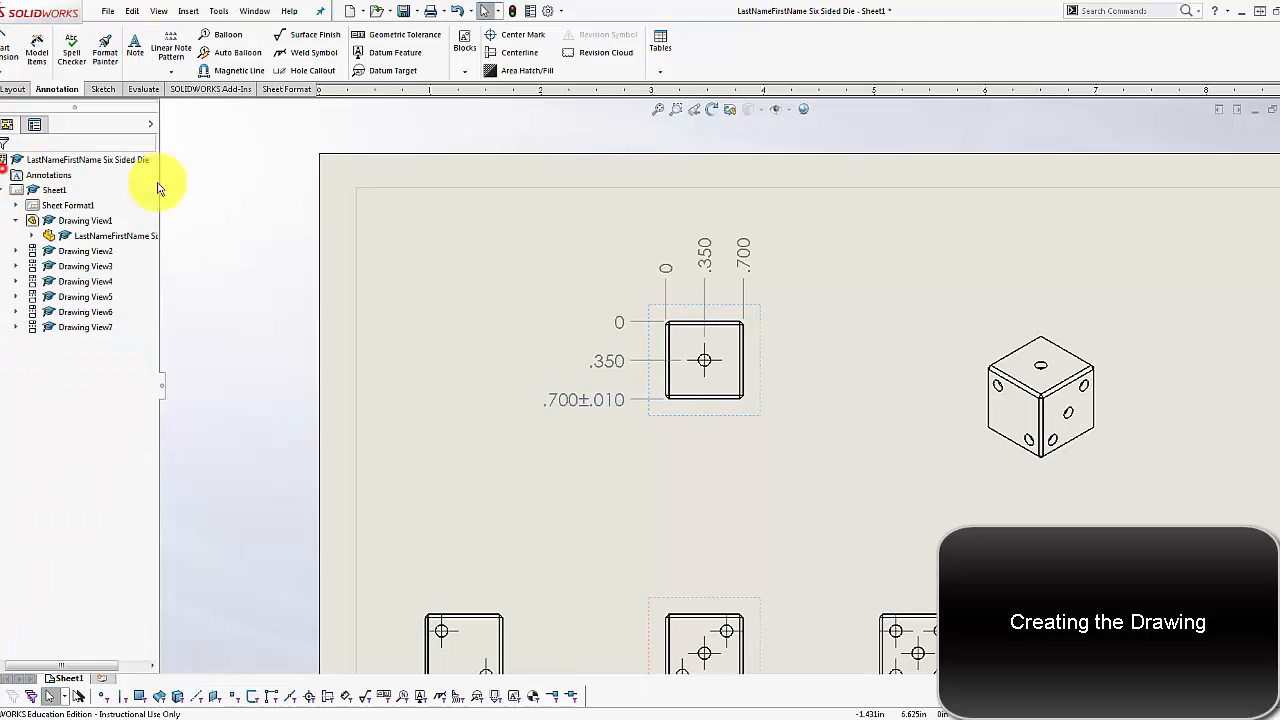
- Apply a symmetric tolerance of .010 in to the horizontal .700 ordinate dimension of the one-pip view
left_click(740, 253)
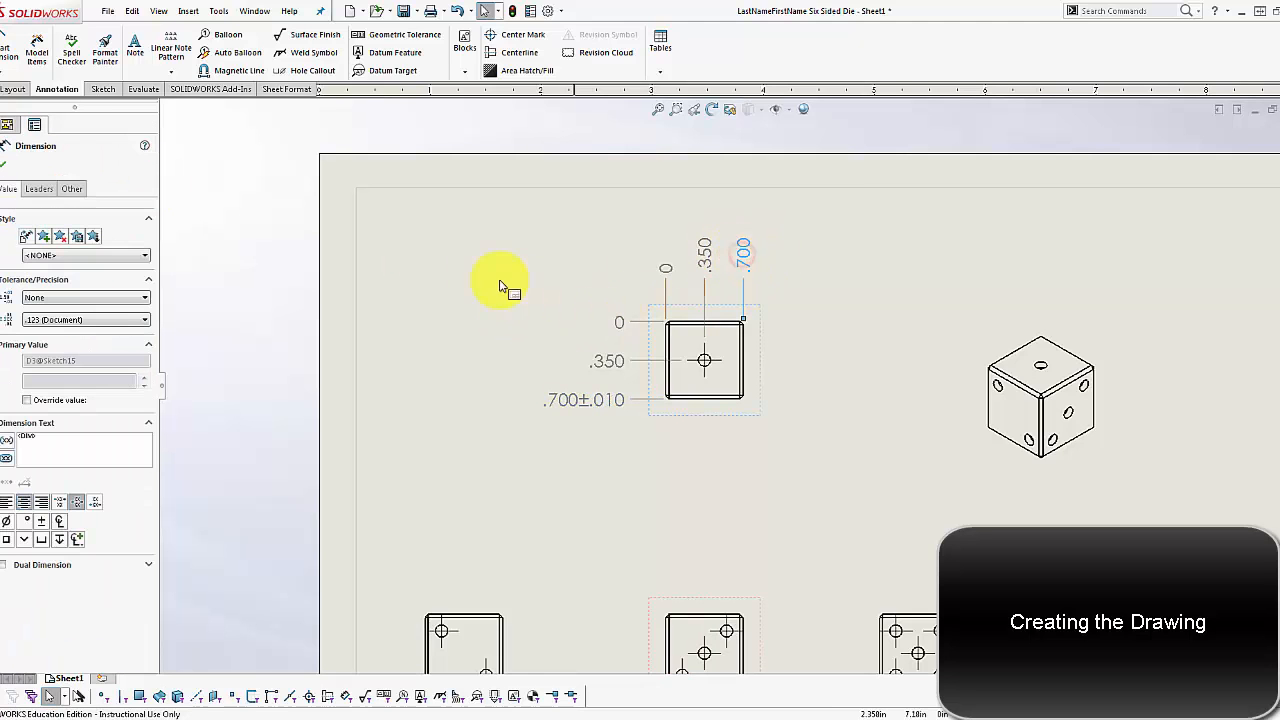
left_click(76, 298)
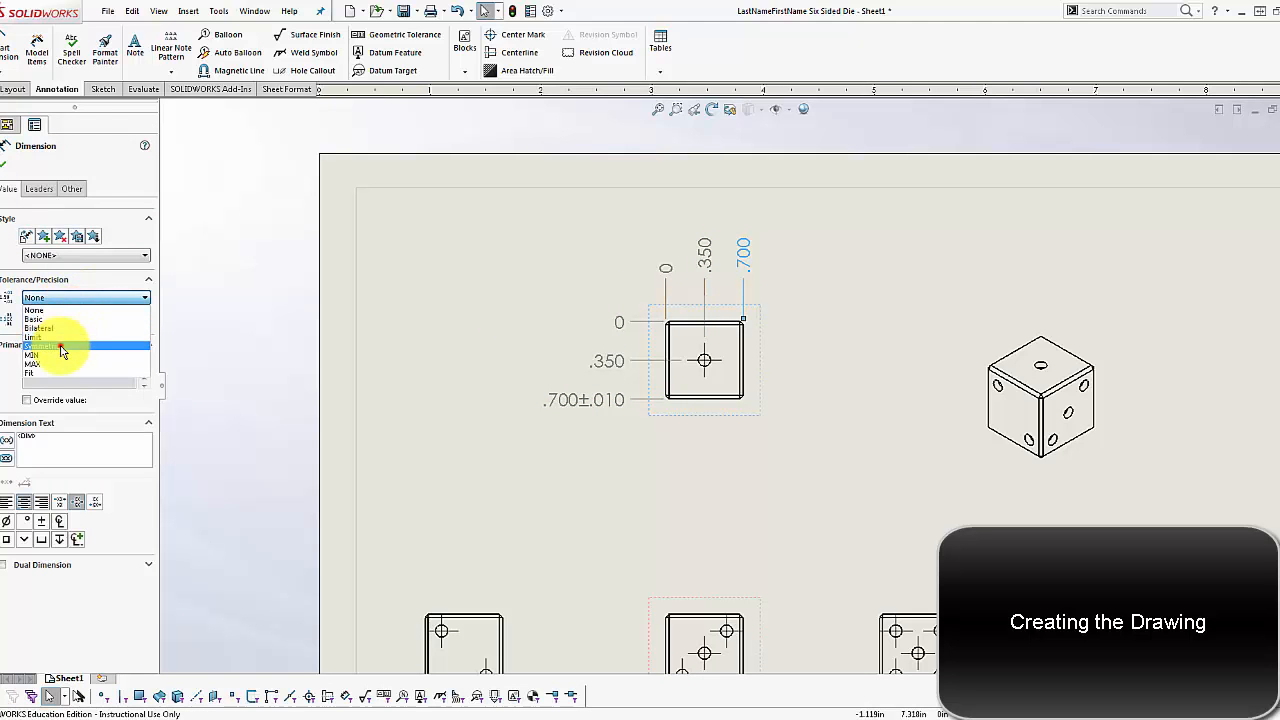
left_click(50, 344)
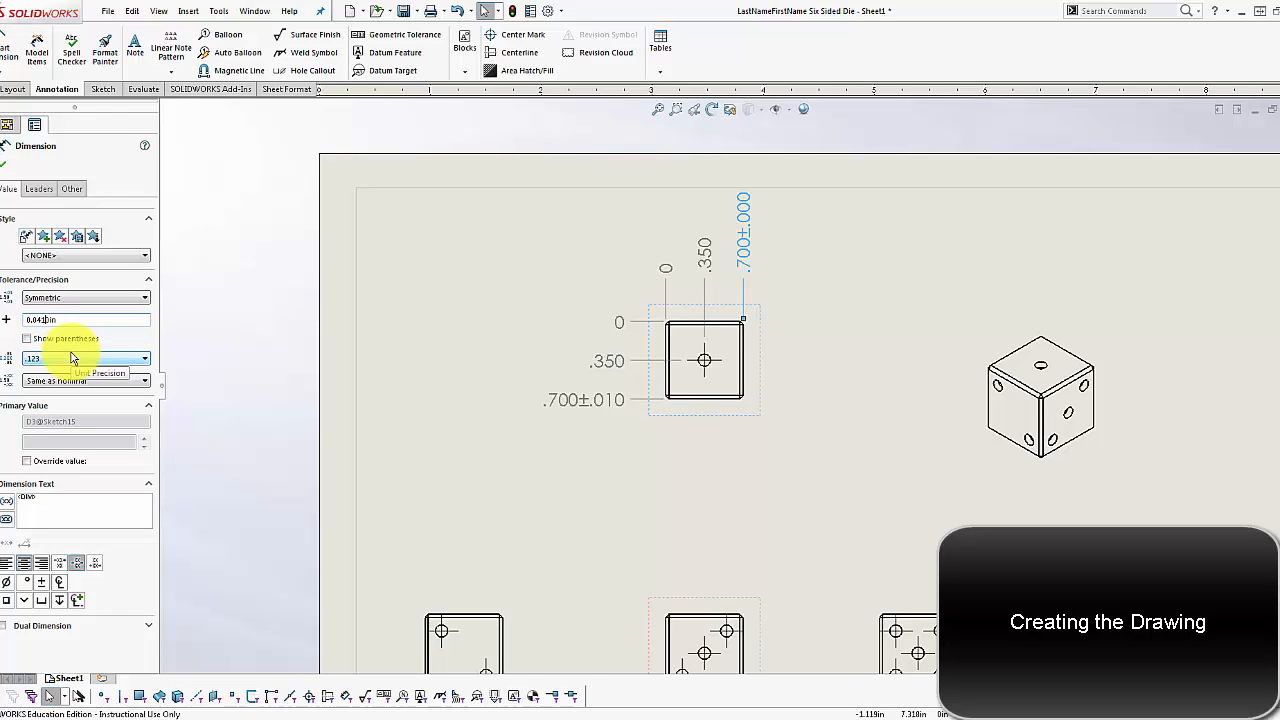
left_click(802, 368)
- Enclose the horizontal and vertical .350 ordinate dimensions of the one-pip view in parentheses
scroll(737, 337, "down", 2)
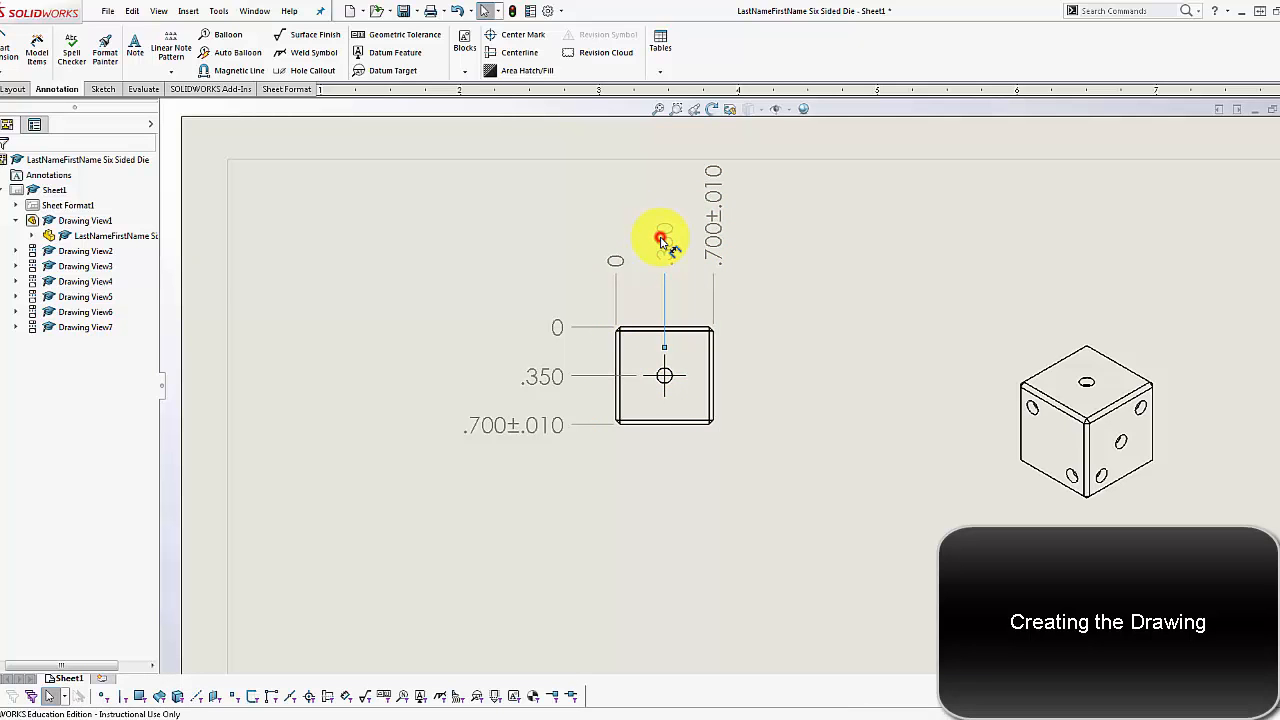
left_click(661, 238)
left_click(548, 379)
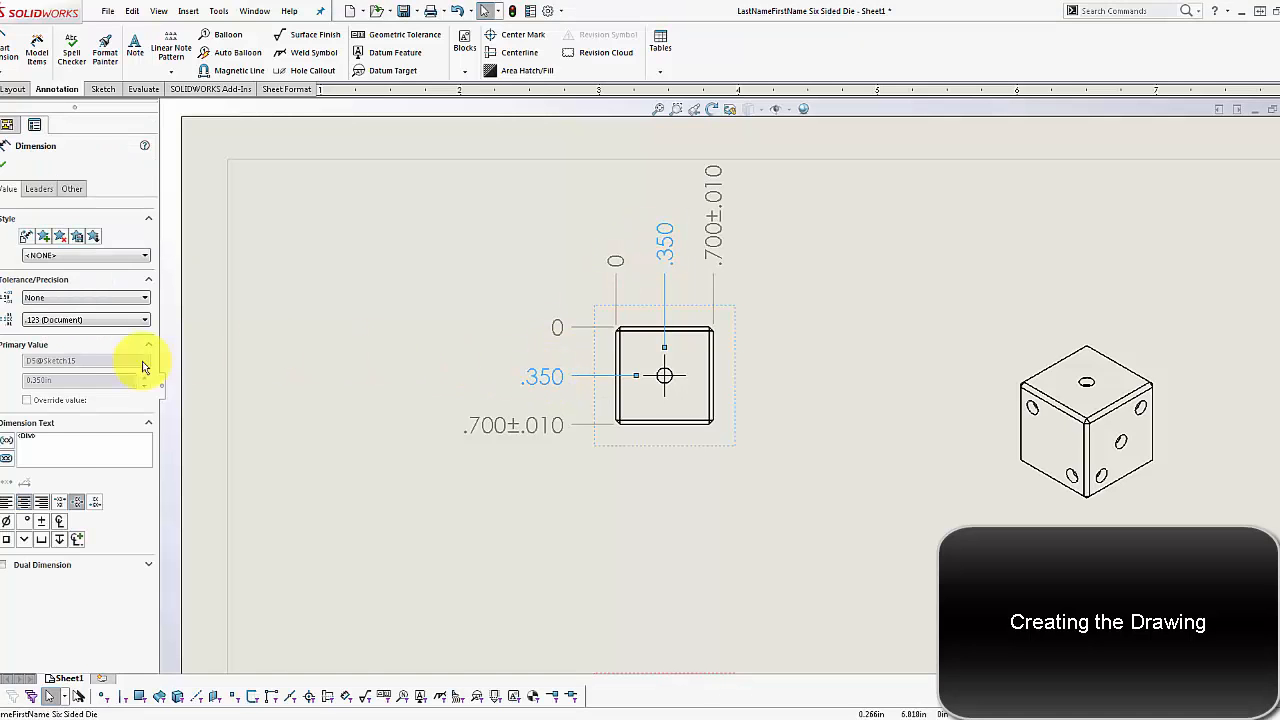
left_click(12, 441)
left_click(624, 502)
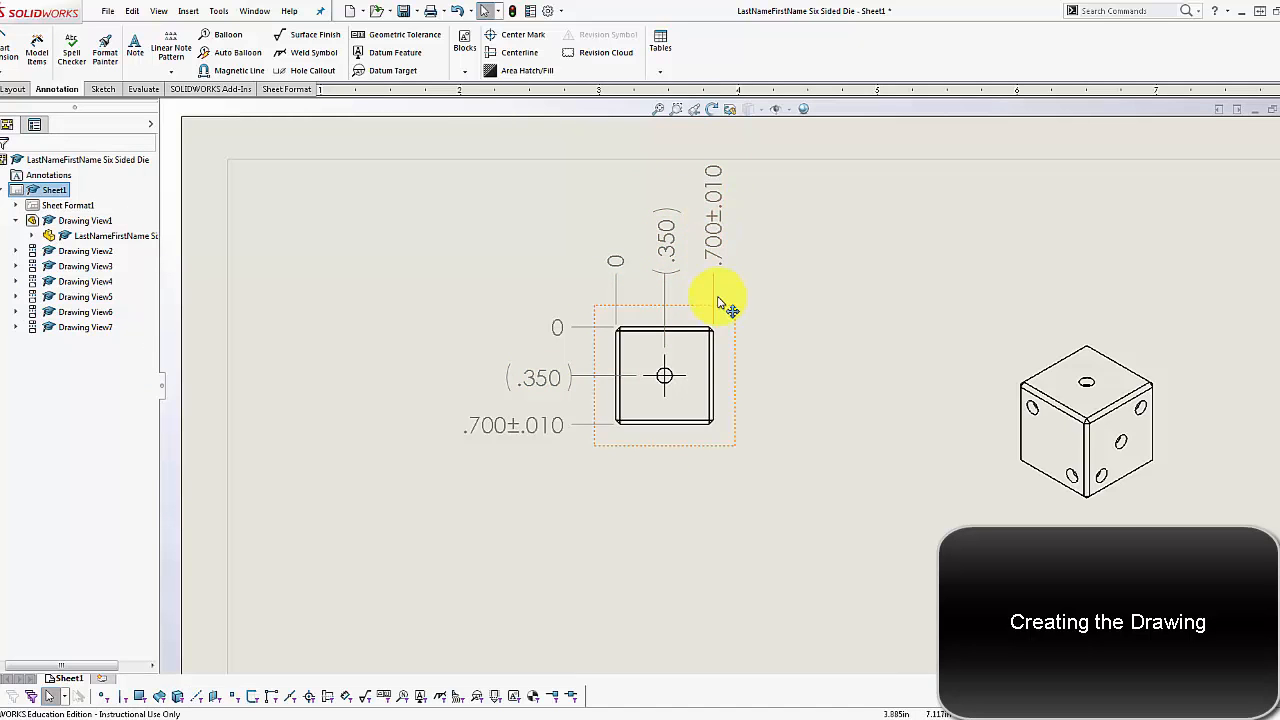
- Close the die part and Part5 windows and bring up the Six Sided Die reference drawing
scroll(740, 345, "up", 5)
scroll(680, 360, "down", 3)
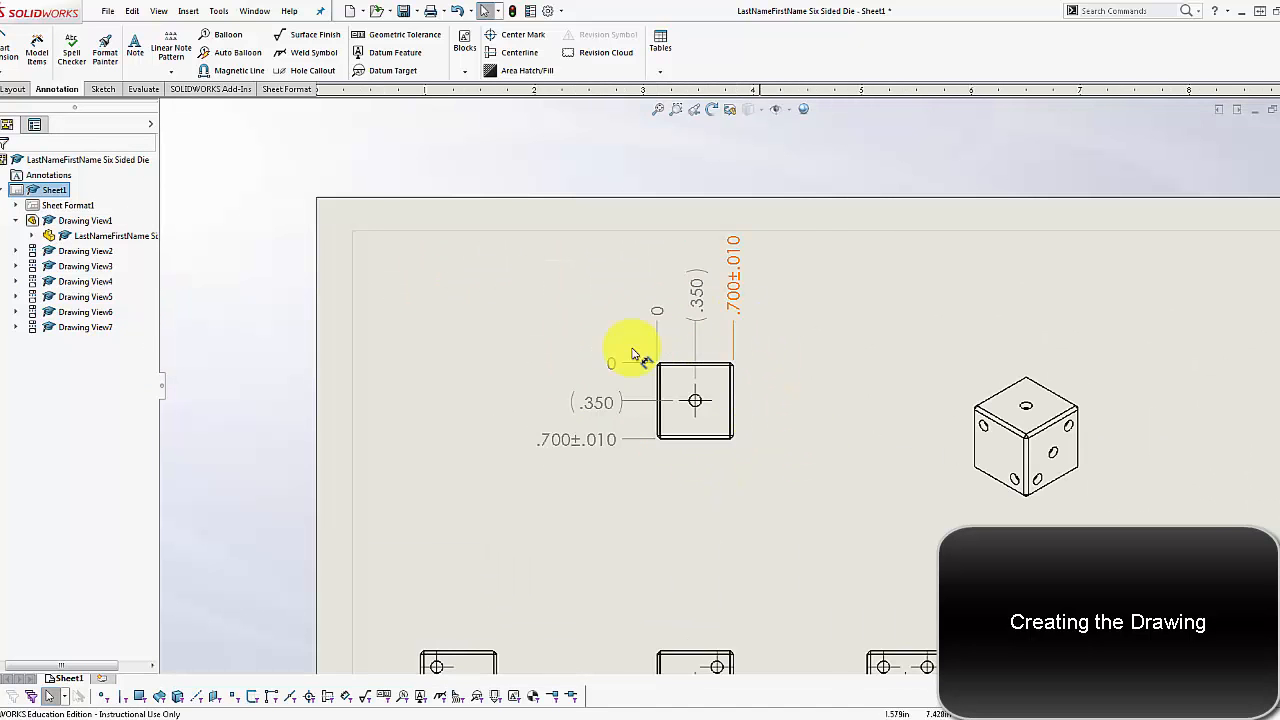
scroll(811, 531, "up", 2)
scroll(766, 455, "down", 2)
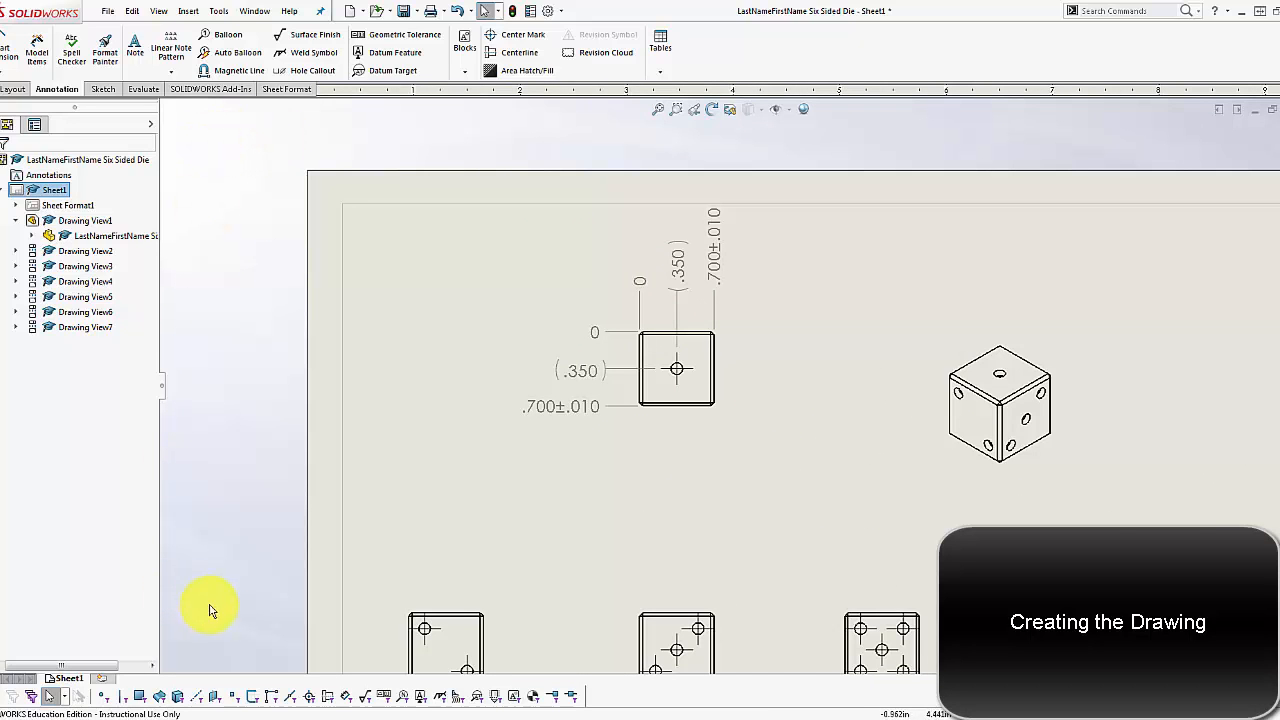
left_click(1254, 110)
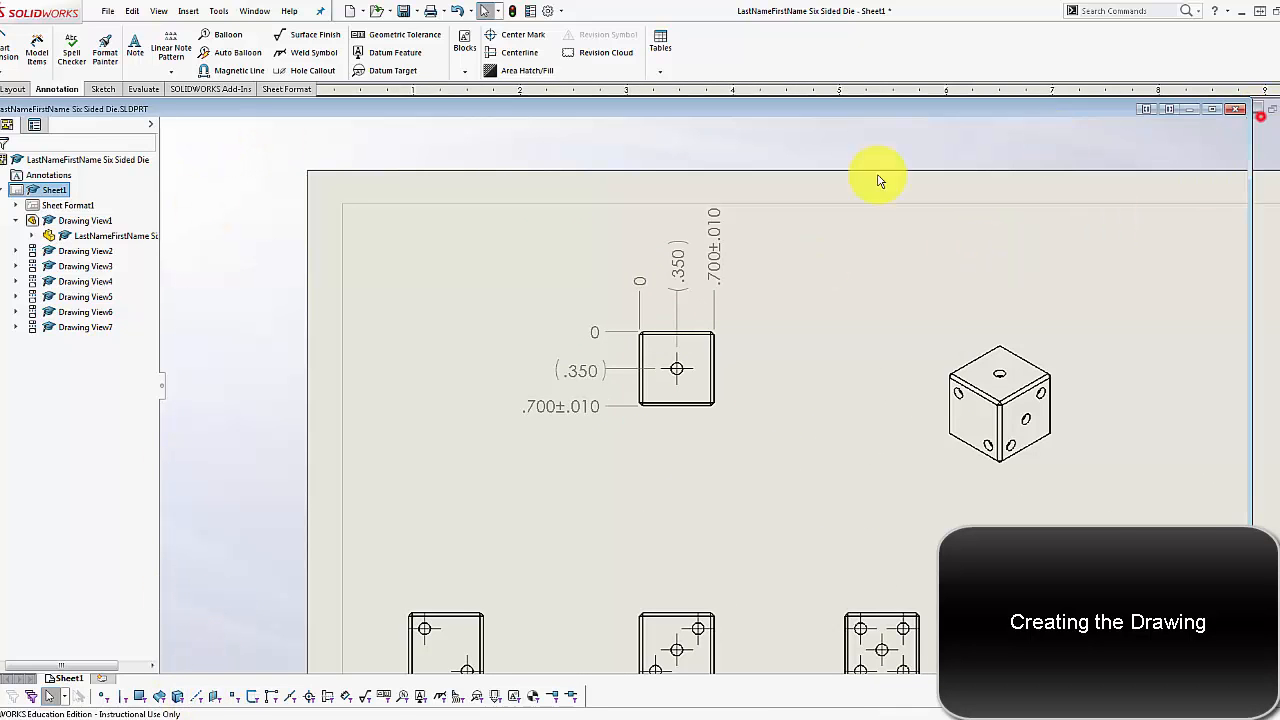
left_click(1235, 110)
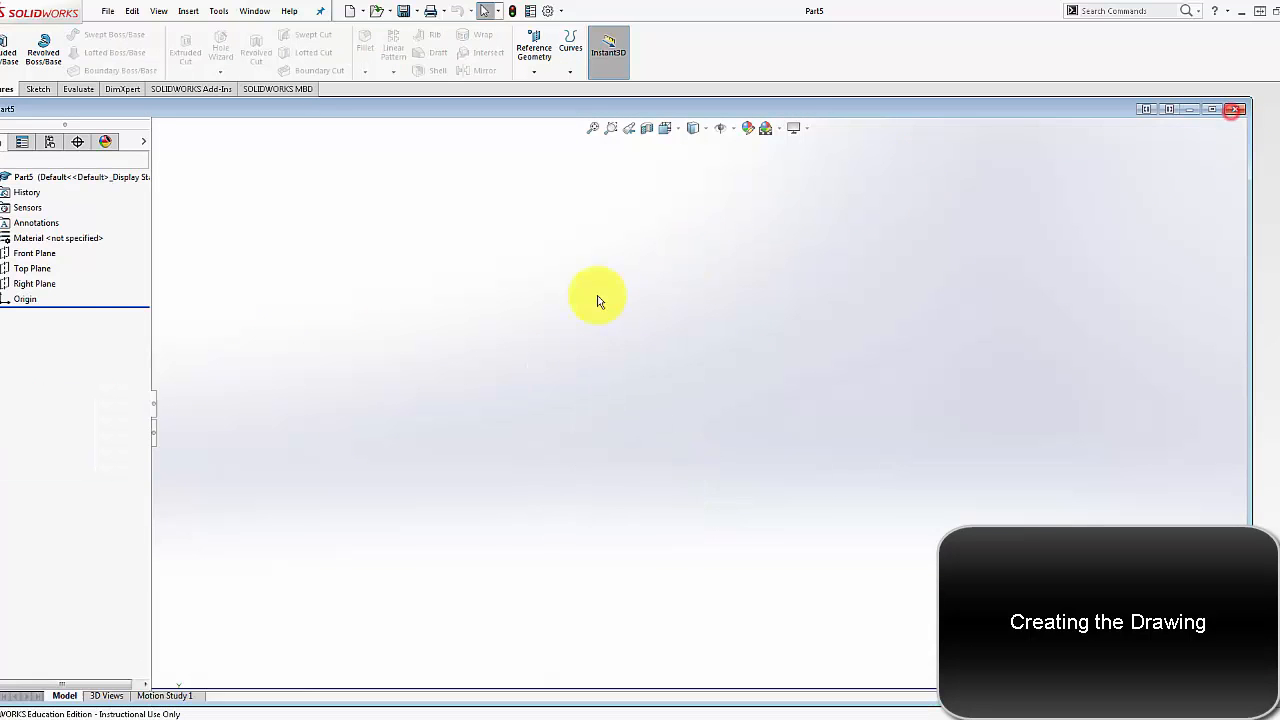
left_click(1237, 109)
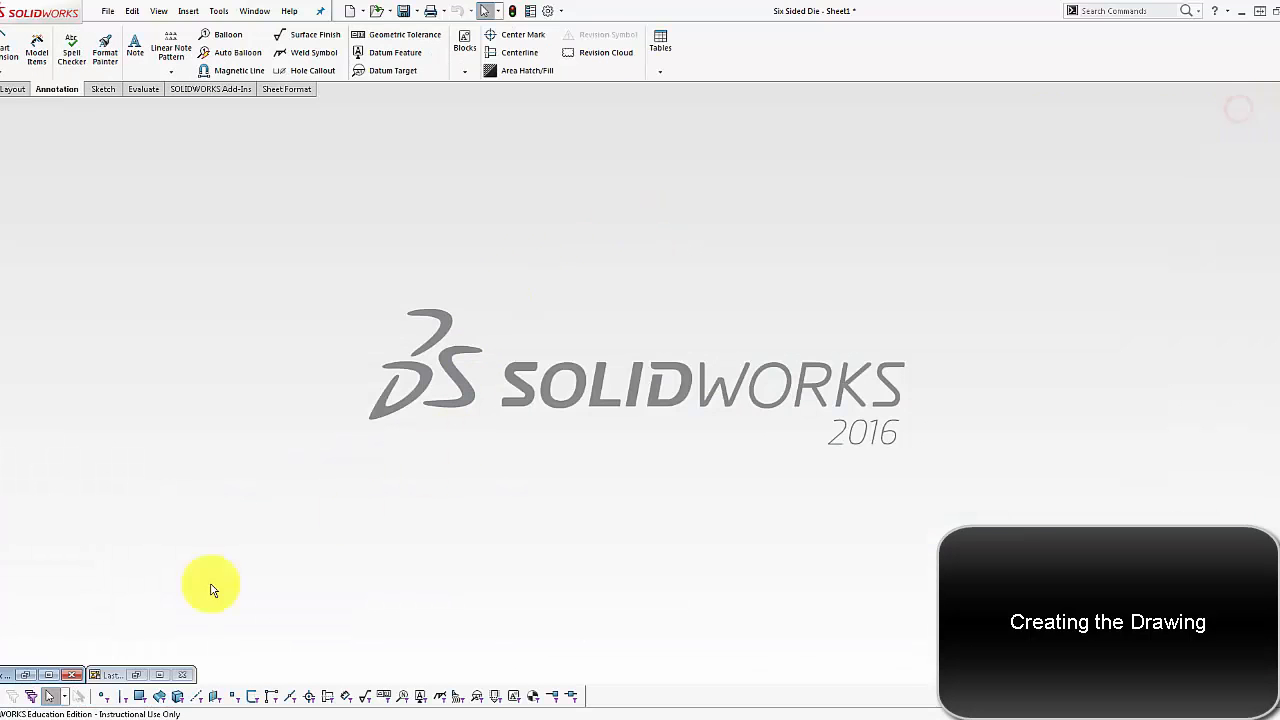
left_click(50, 674)
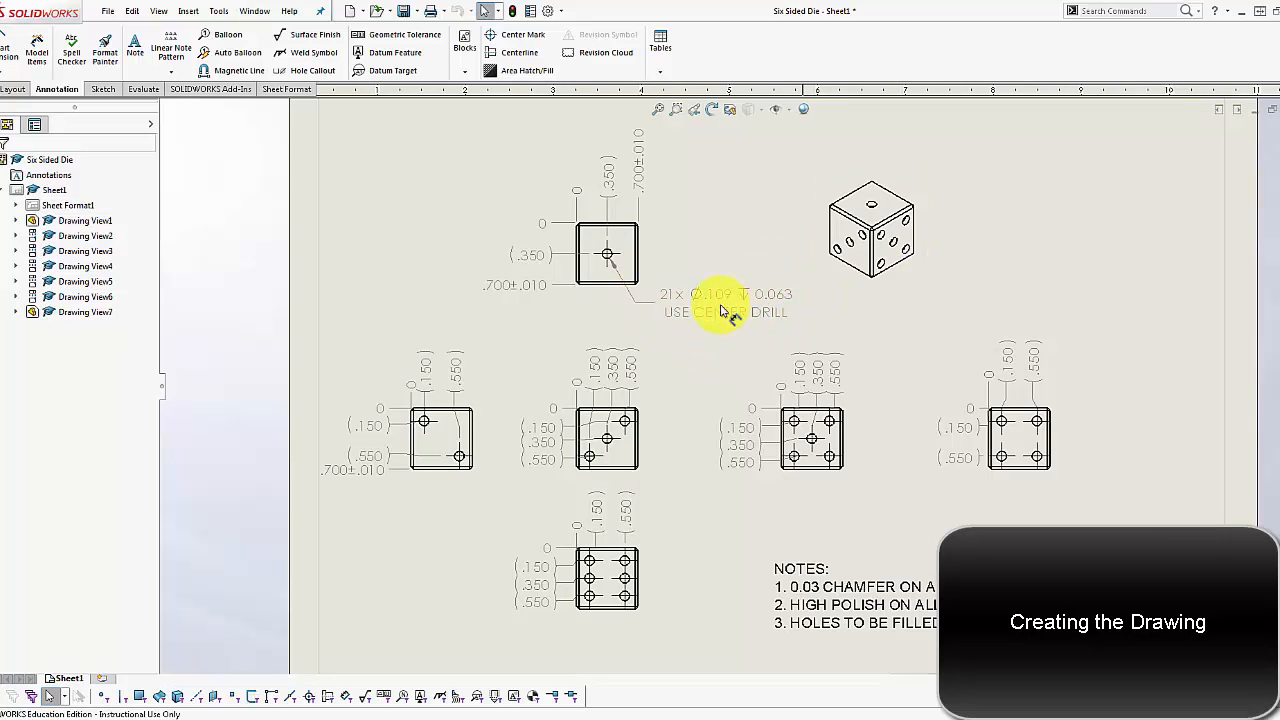
key("f")
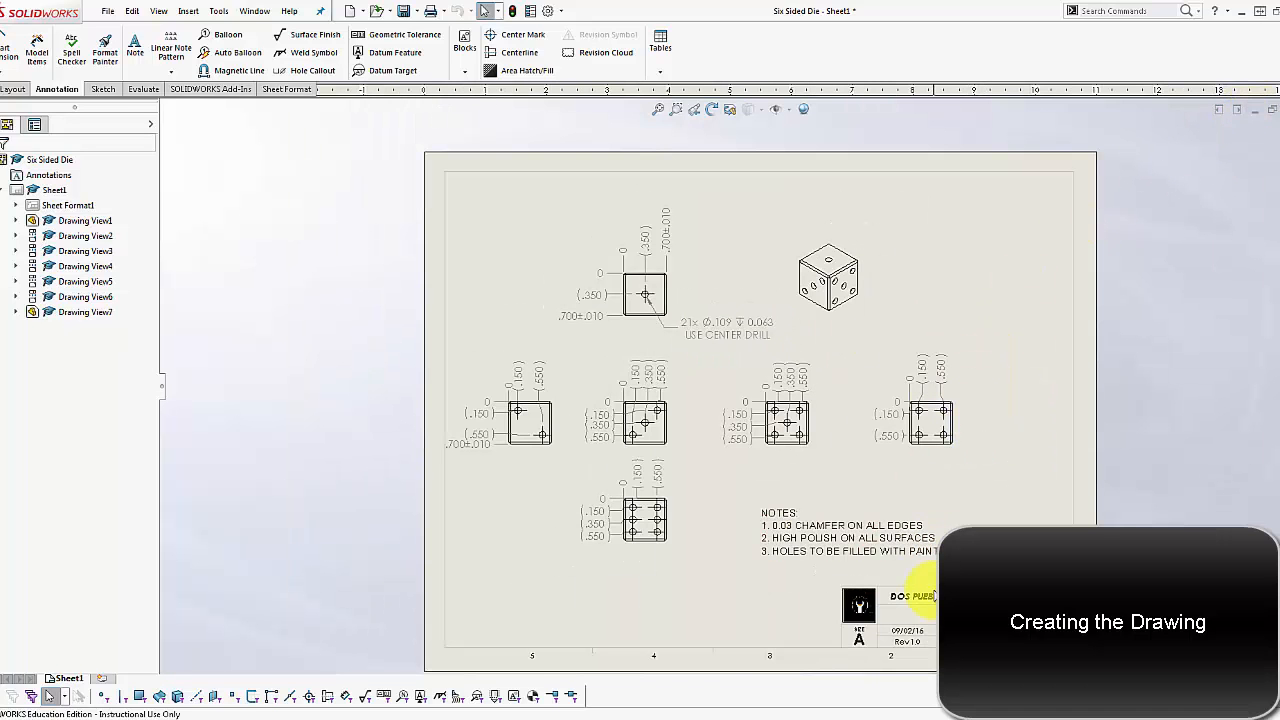
- Copy the full NOTES text from the Six Sided Die drawing and return to the LastNameFirstName Six Sided Die drawing
mouse_move(929, 553)
left_mouse_down()
mouse_move(820, 541)
mouse_move(947, 553)
left_mouse_up()
double_click(920, 552)
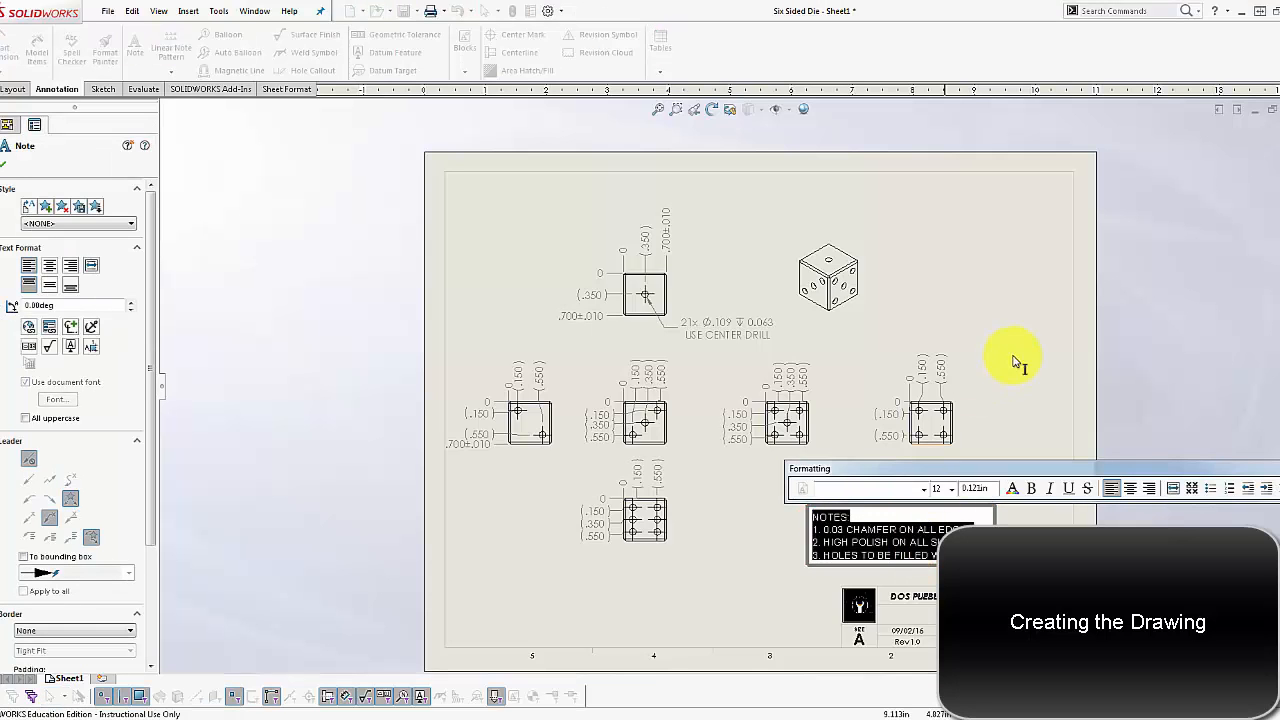
left_click(1043, 343)
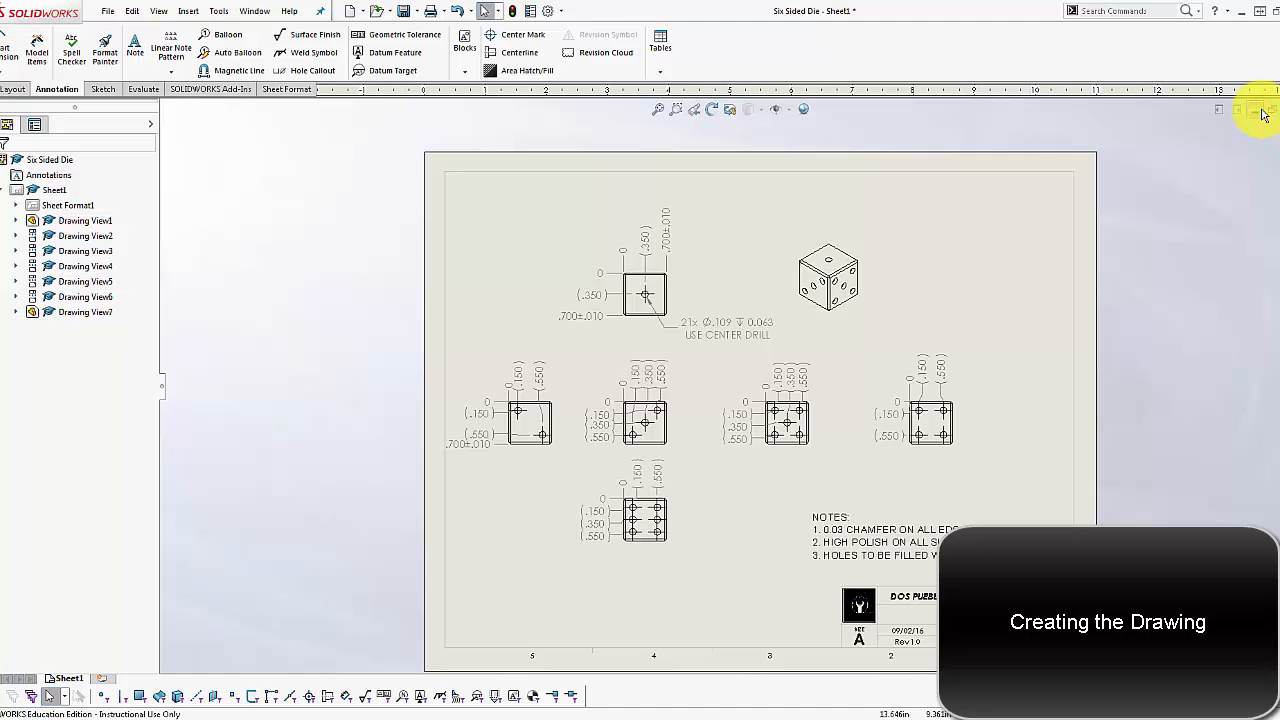
left_click(1237, 110)
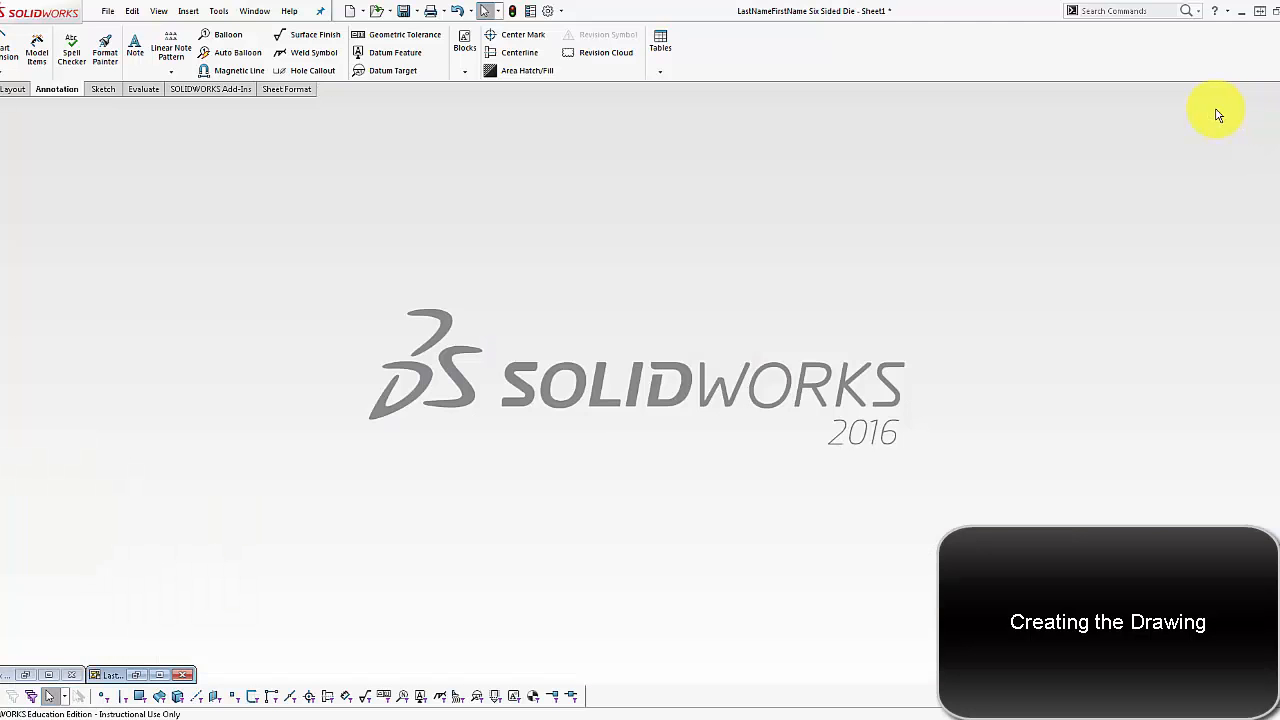
left_click(159, 674)
- Try annotating the one-pip view's hole with a hole callout and prefixing its text with 2
scroll(790, 450, "up", 2)
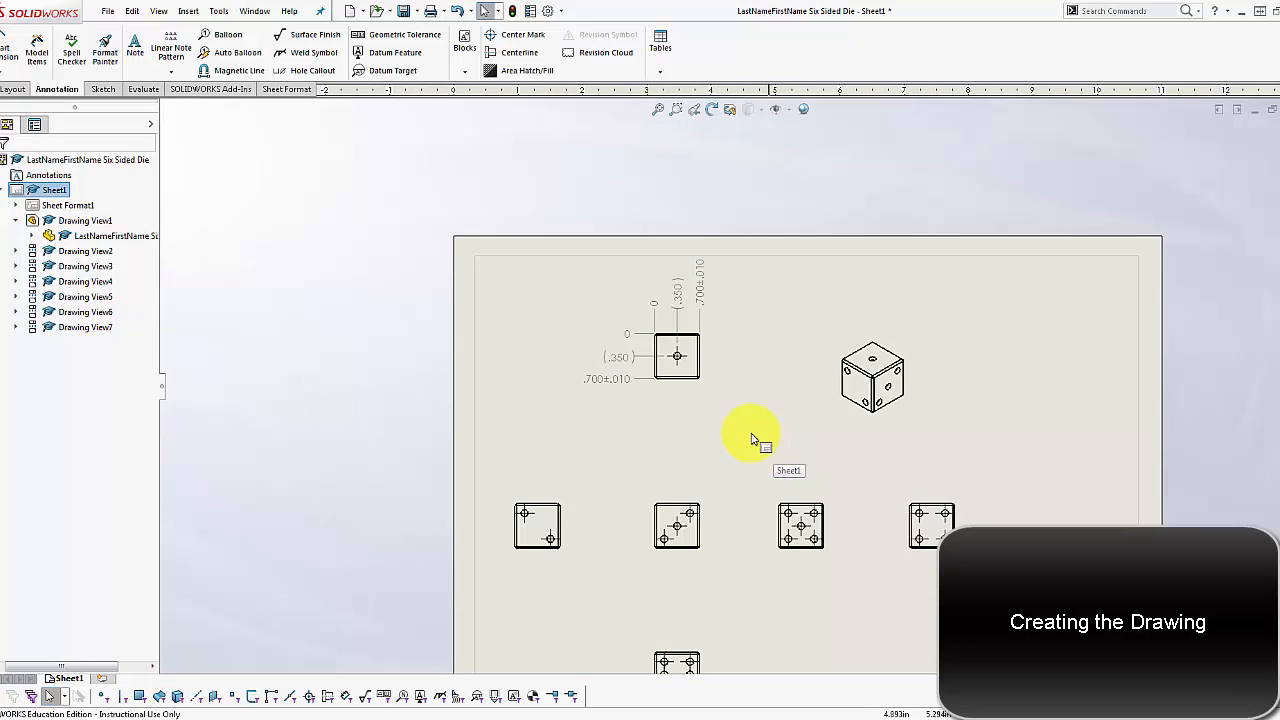
scroll(730, 420, "down", 2)
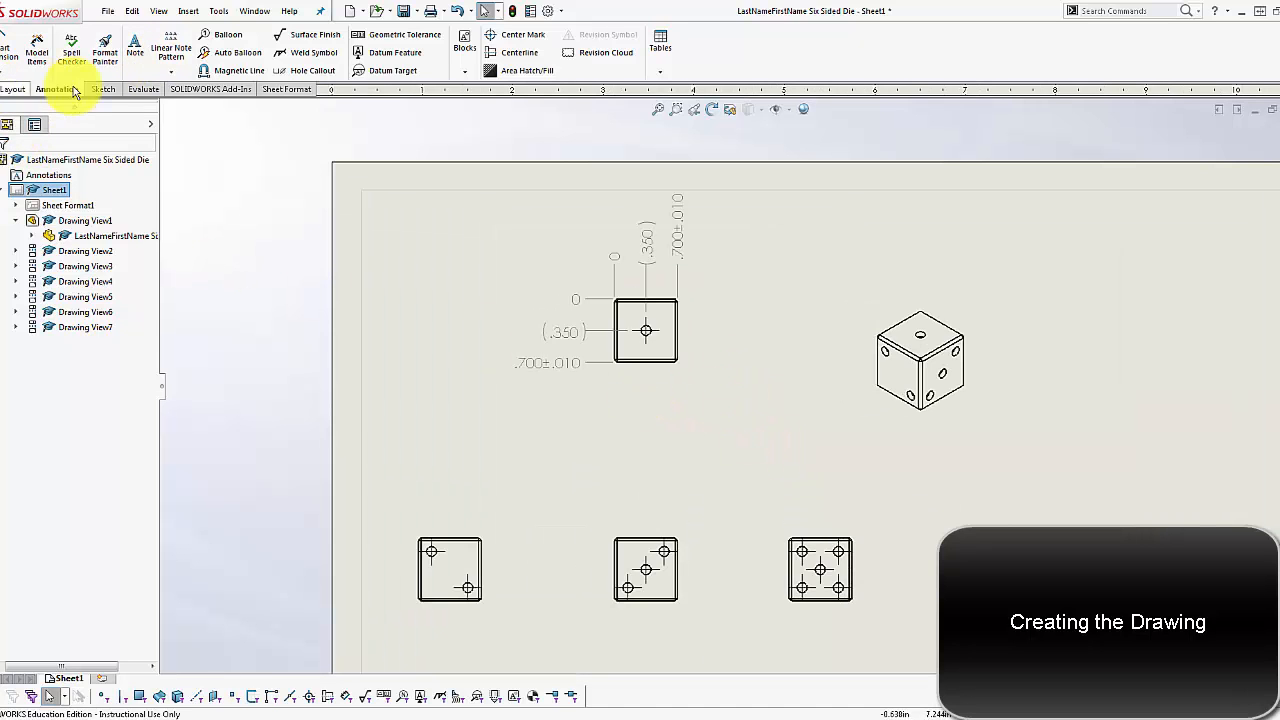
left_click(308, 72)
scroll(655, 338, "down", 2)
left_click(658, 342)
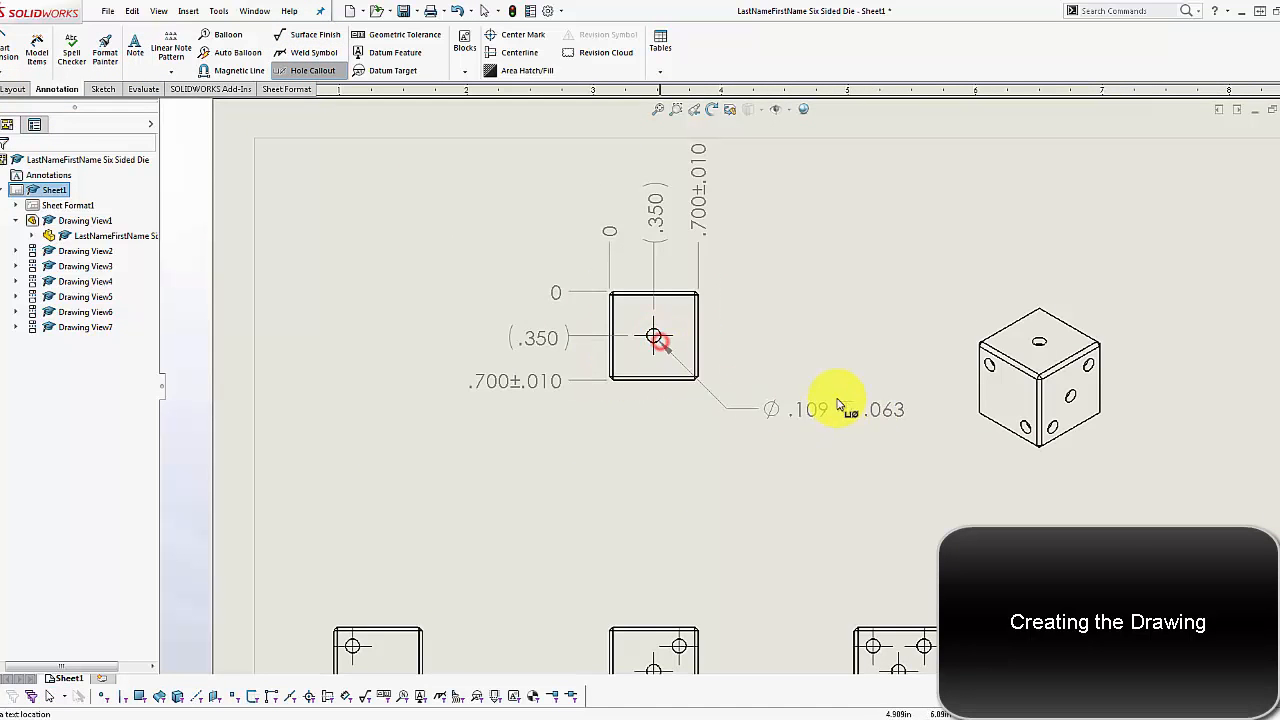
left_click(829, 388)
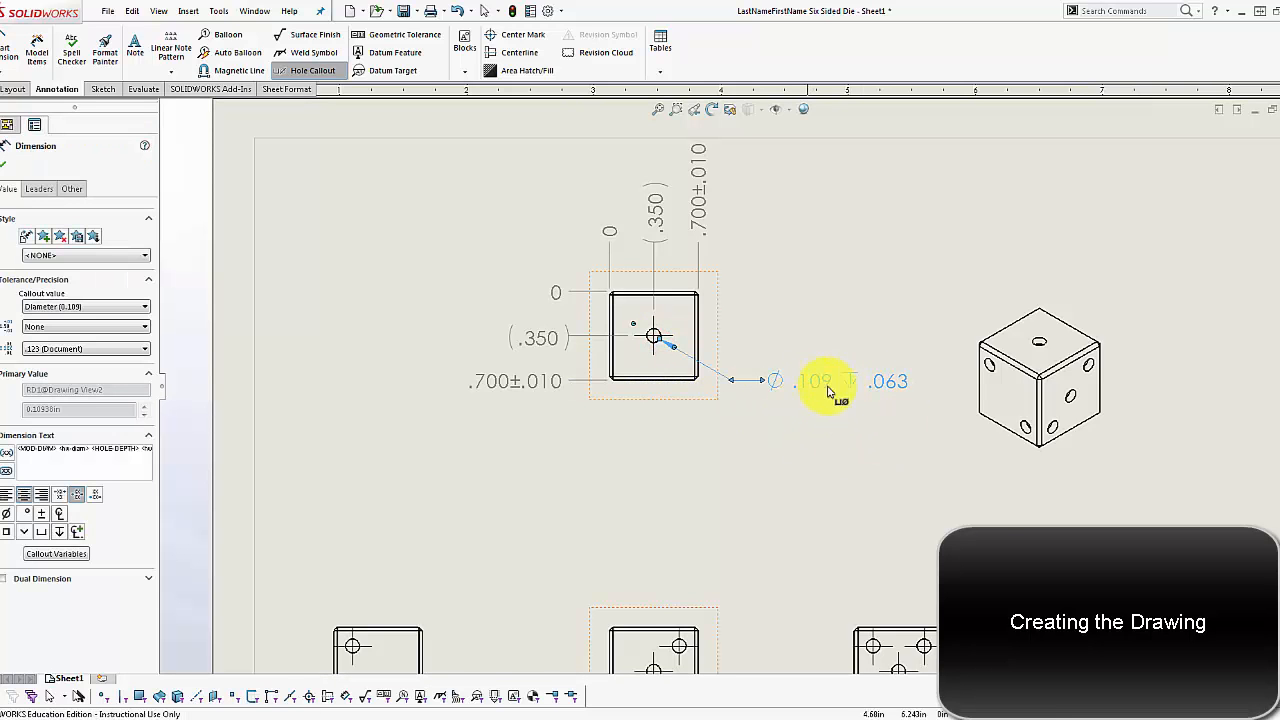
left_click(25, 451)
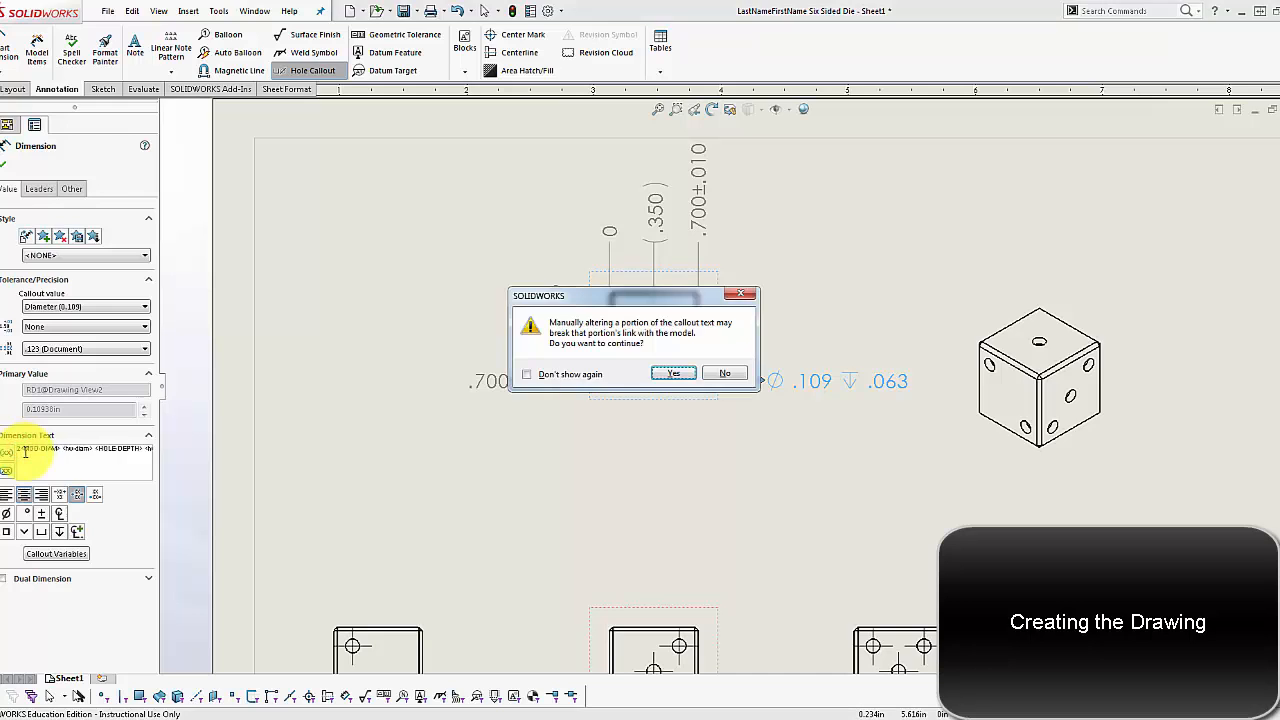
left_click(660, 373)
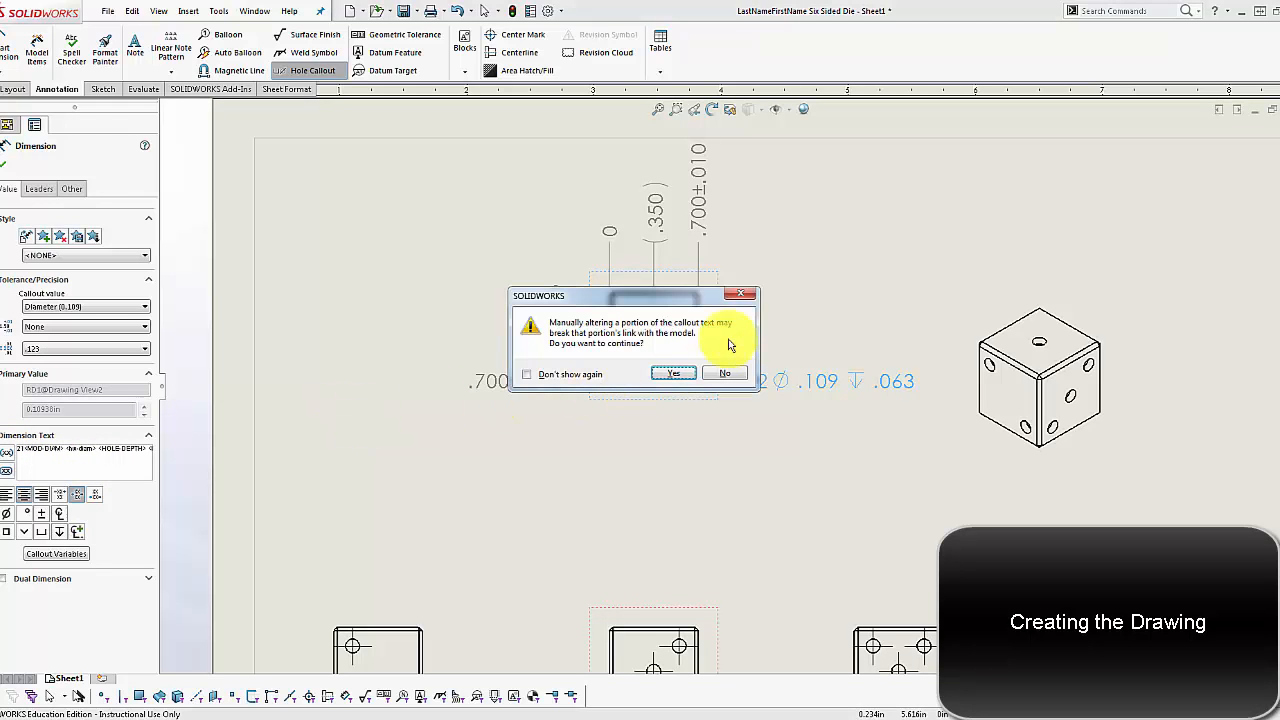
left_click(729, 290)
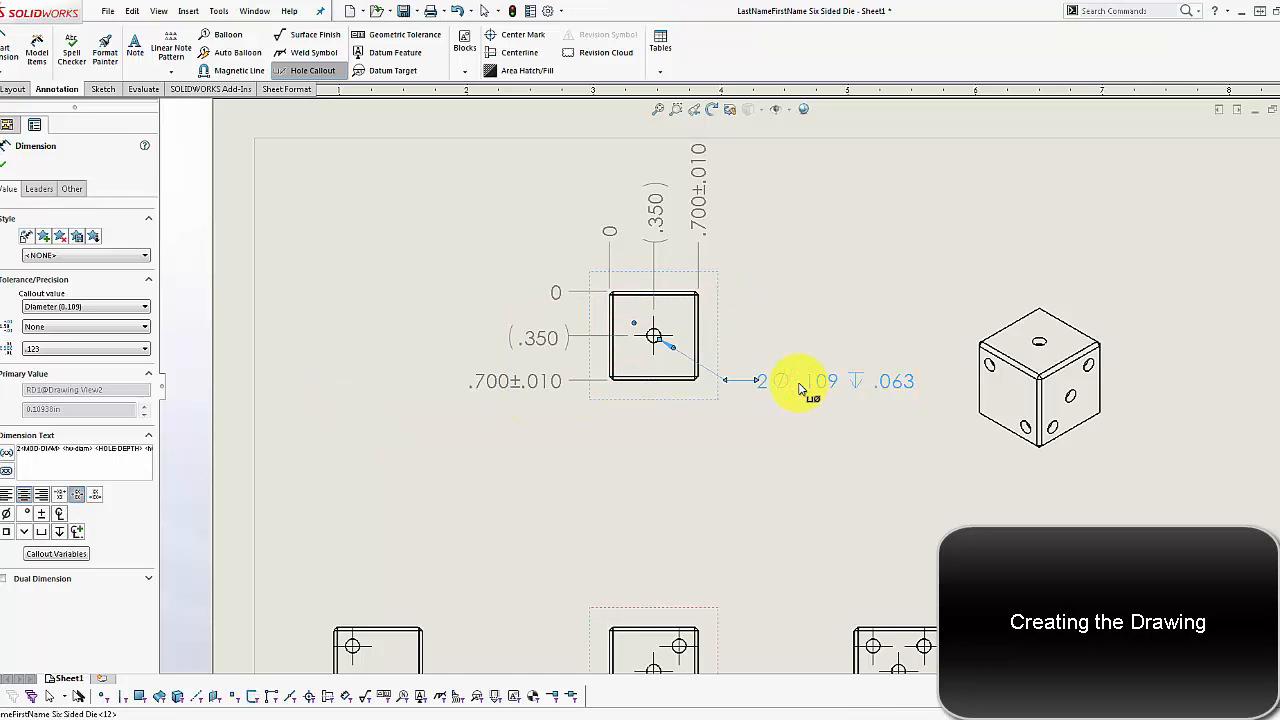
- Delete the hole callout from the one-pip view
key("Delete")
left_click(872, 389)
key("Delete")
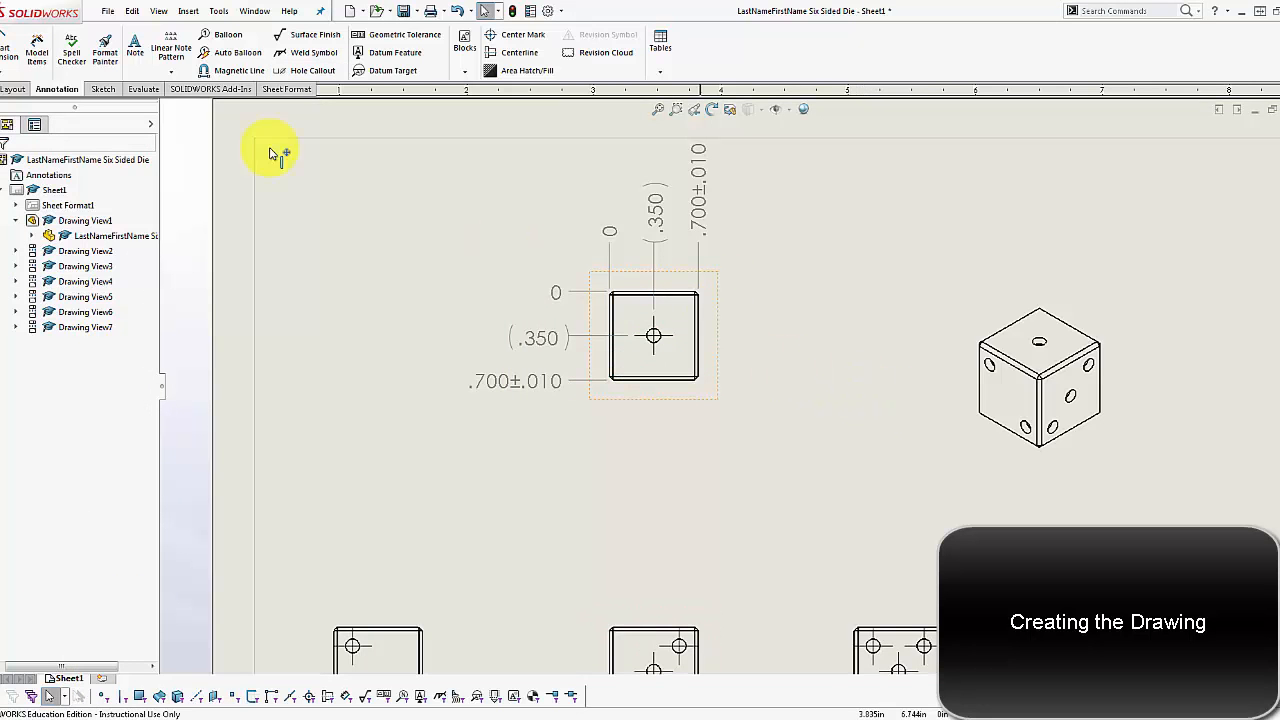
- Dimension the diameter of the one-pip view's hole with Smart Dimension and prefix its text with 21x
left_click(10, 45)
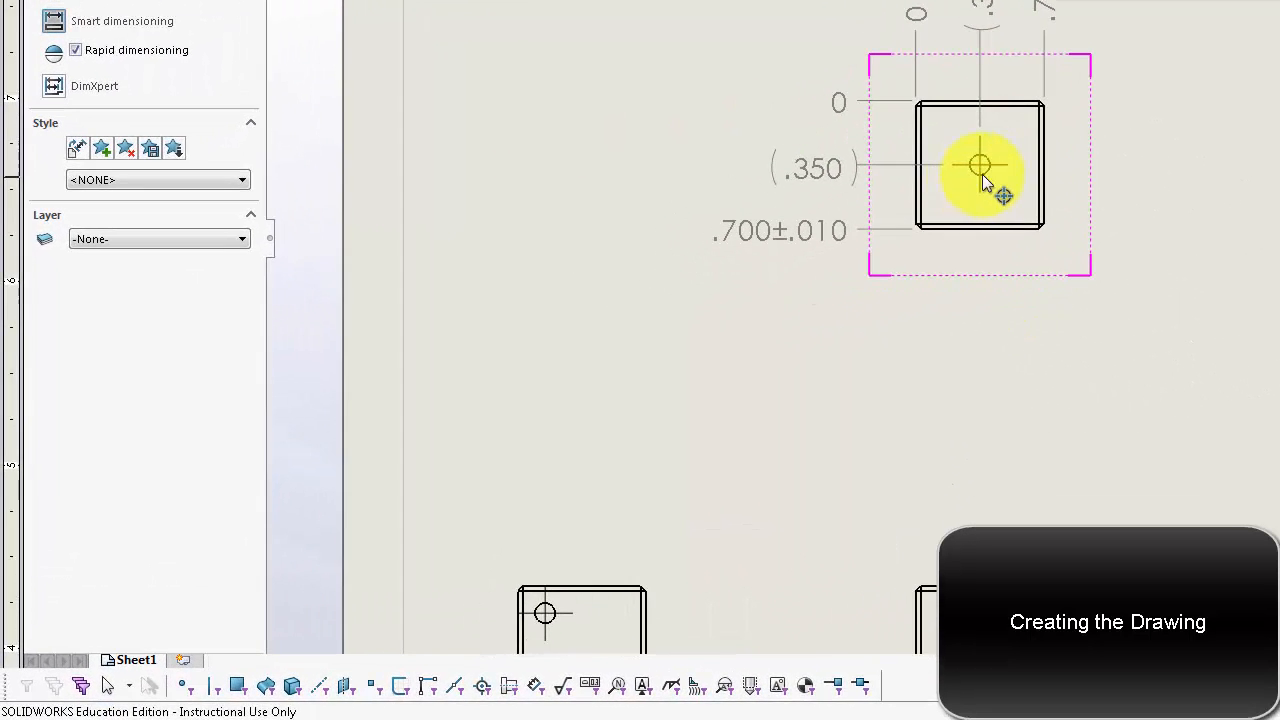
left_click(982, 174)
left_click(1188, 282)
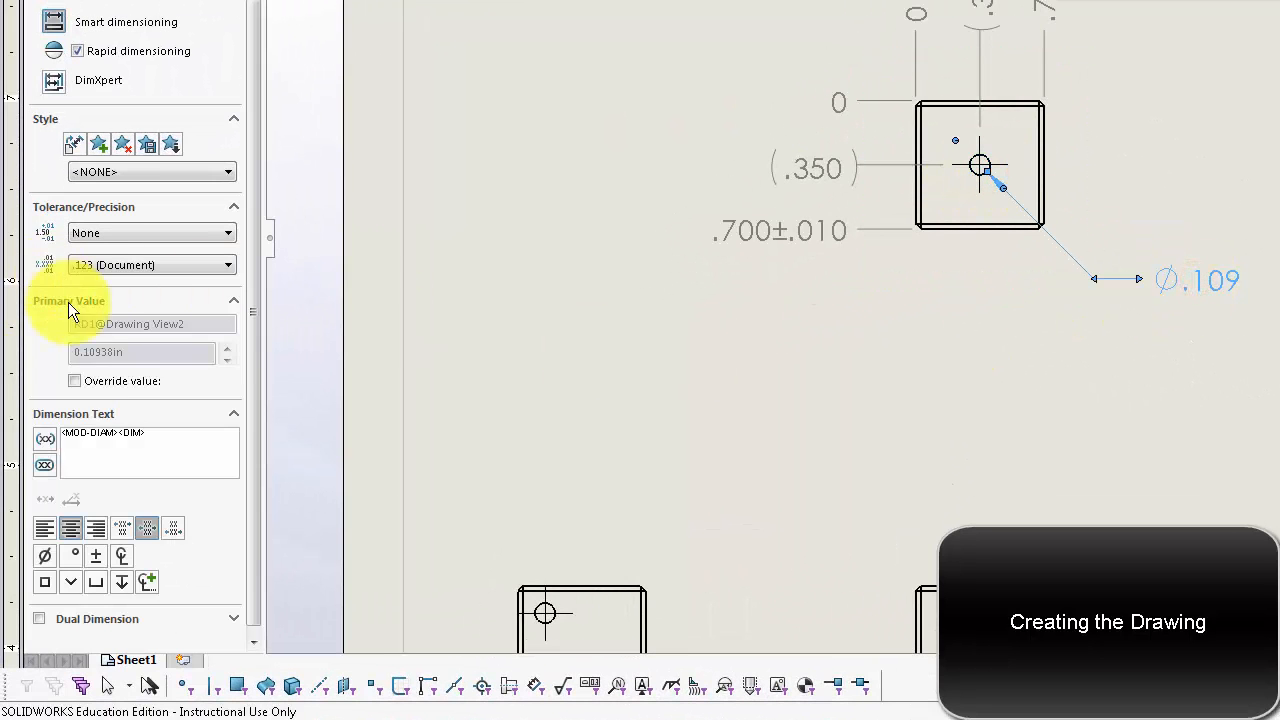
type("2x")
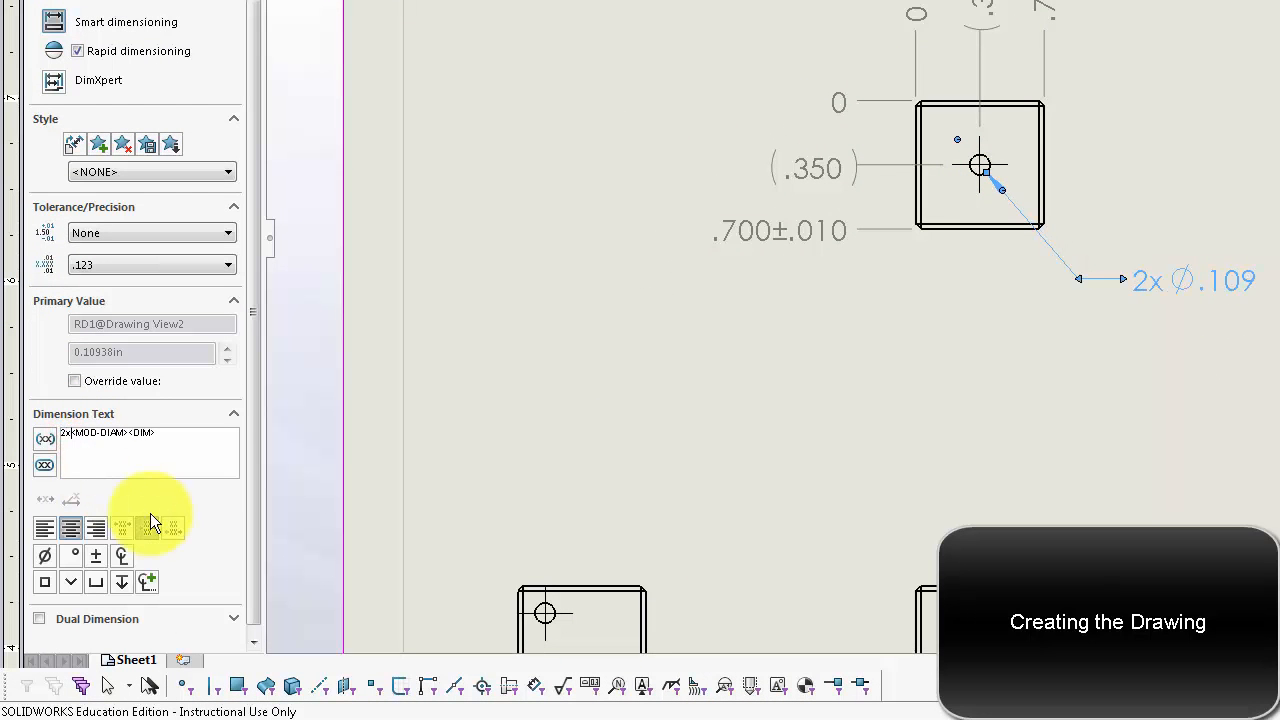
key("BackSpace")
type("1x")
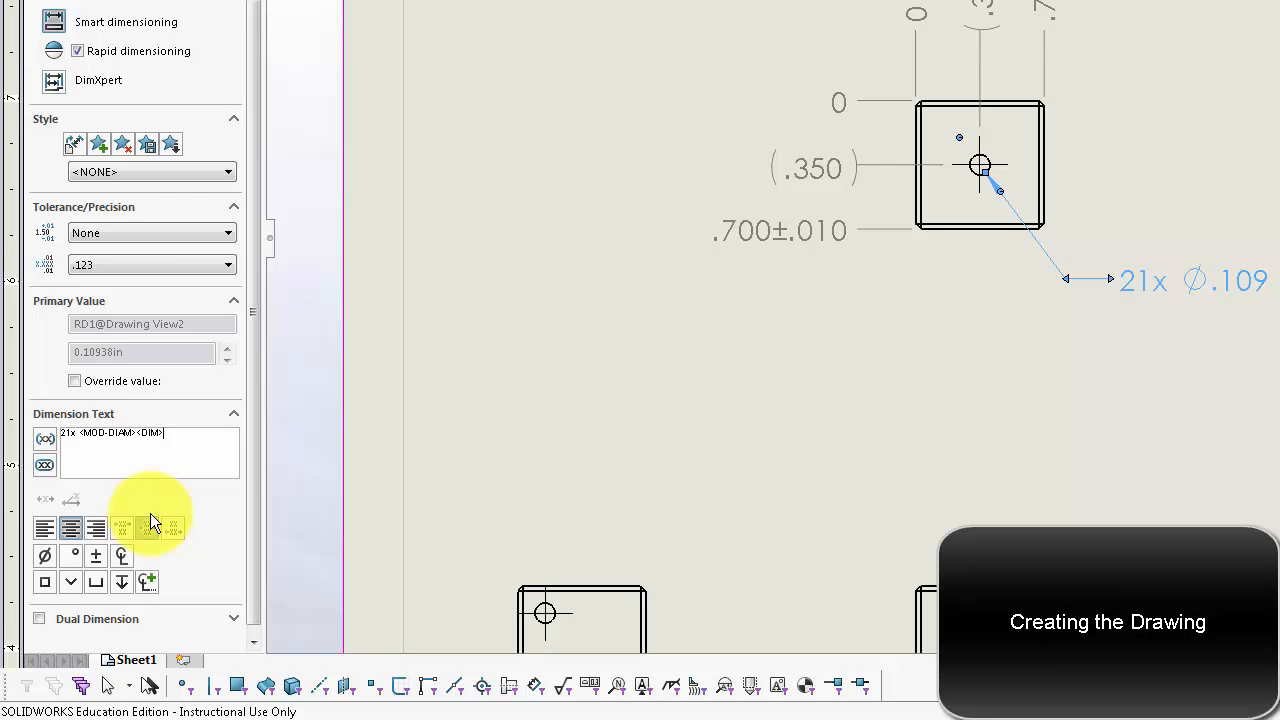
- Append a depth symbol with 0.063 to the hole diameter dimension and add USE CENTER DRILL on a second line
left_click(143, 524)
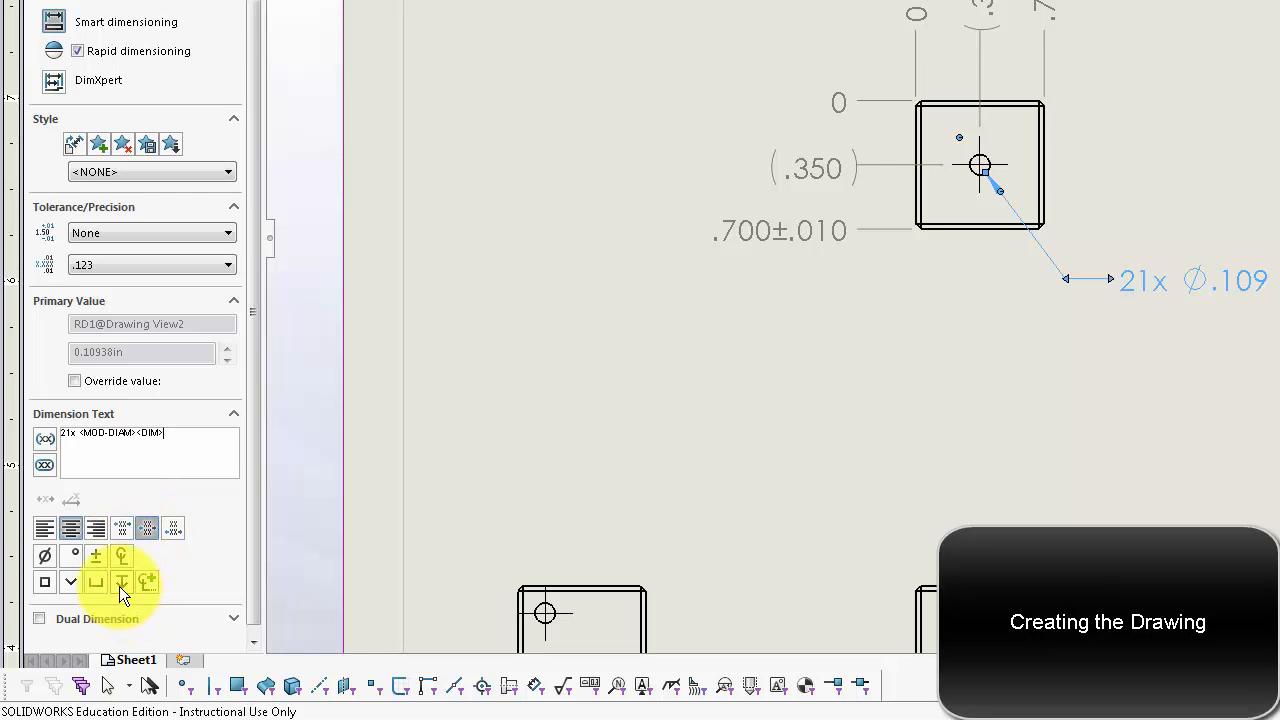
left_click(119, 583)
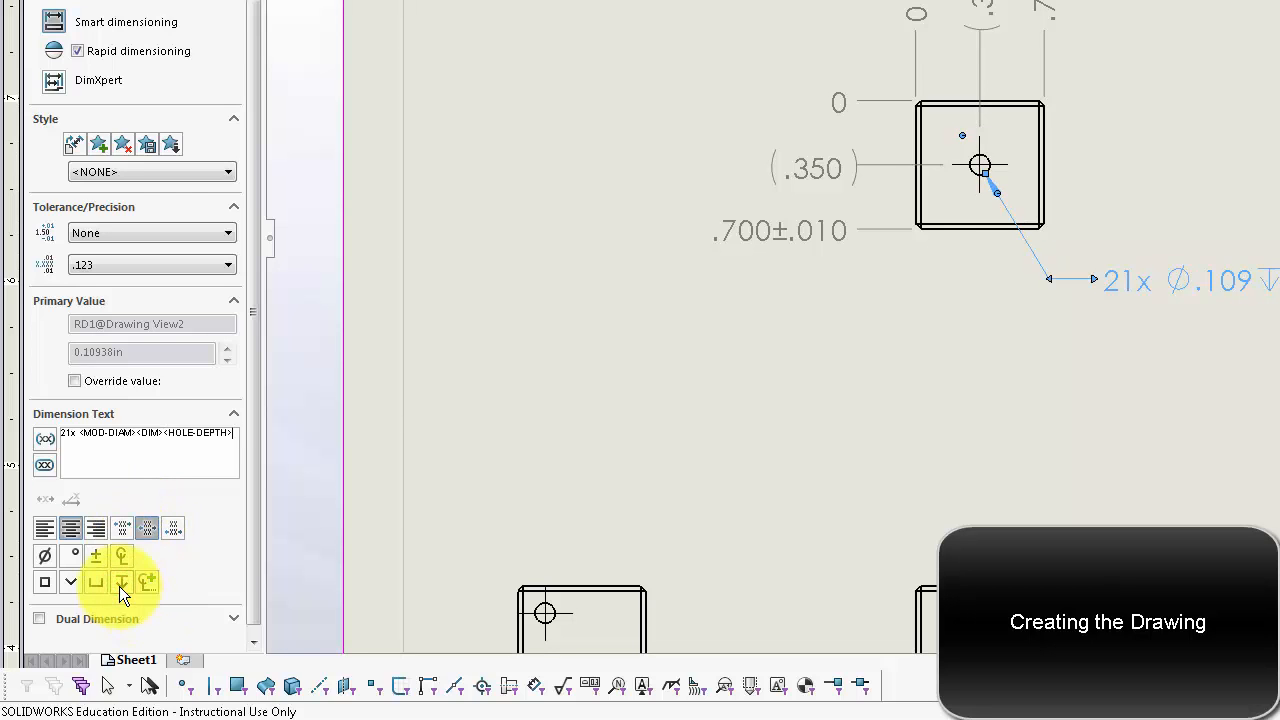
type("0.063")
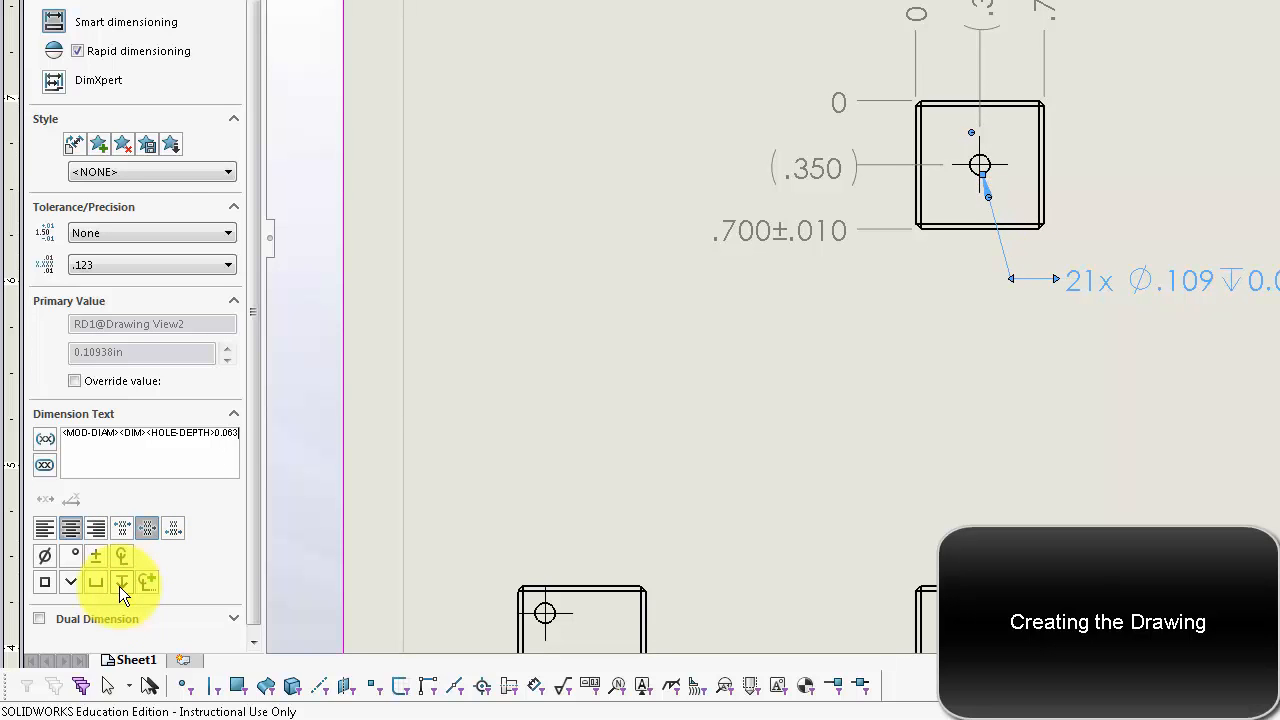
key("Return")
type("USE CENTER DRILL")
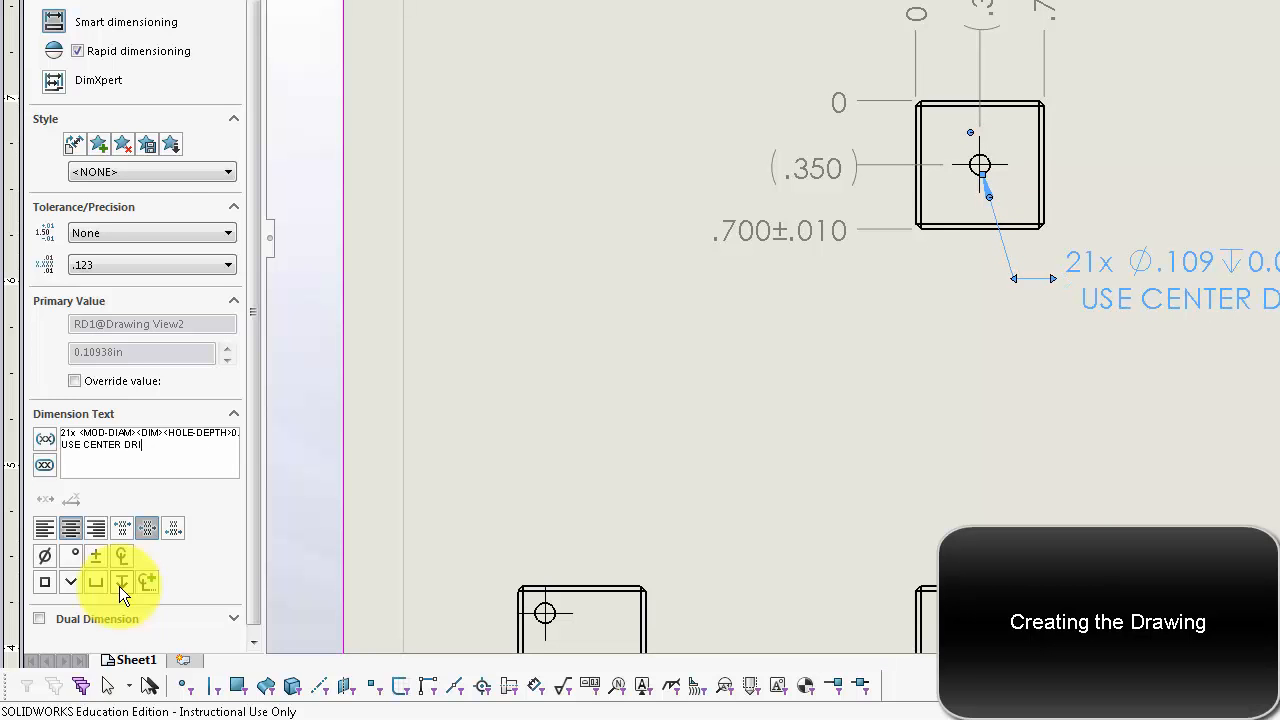
left_click(1086, 474)
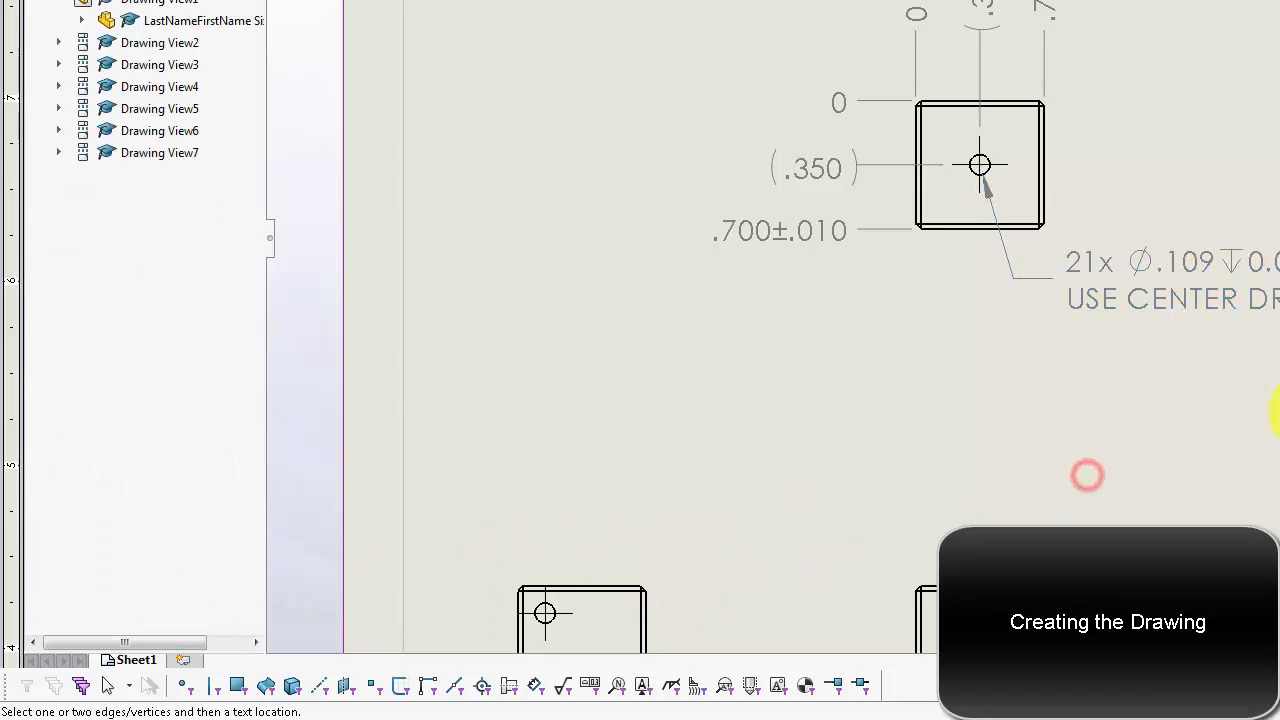
- Add a NOTES block above the title block: 1. 0.03 CHAMFER ON ALL EDGES 2. HIGH POLISH ON ALL SURFACES 3. HOLES TO BE FILLED WITH PAINT
scroll(1086, 470, "up", 5)
scroll(1112, 404, "up", 3)
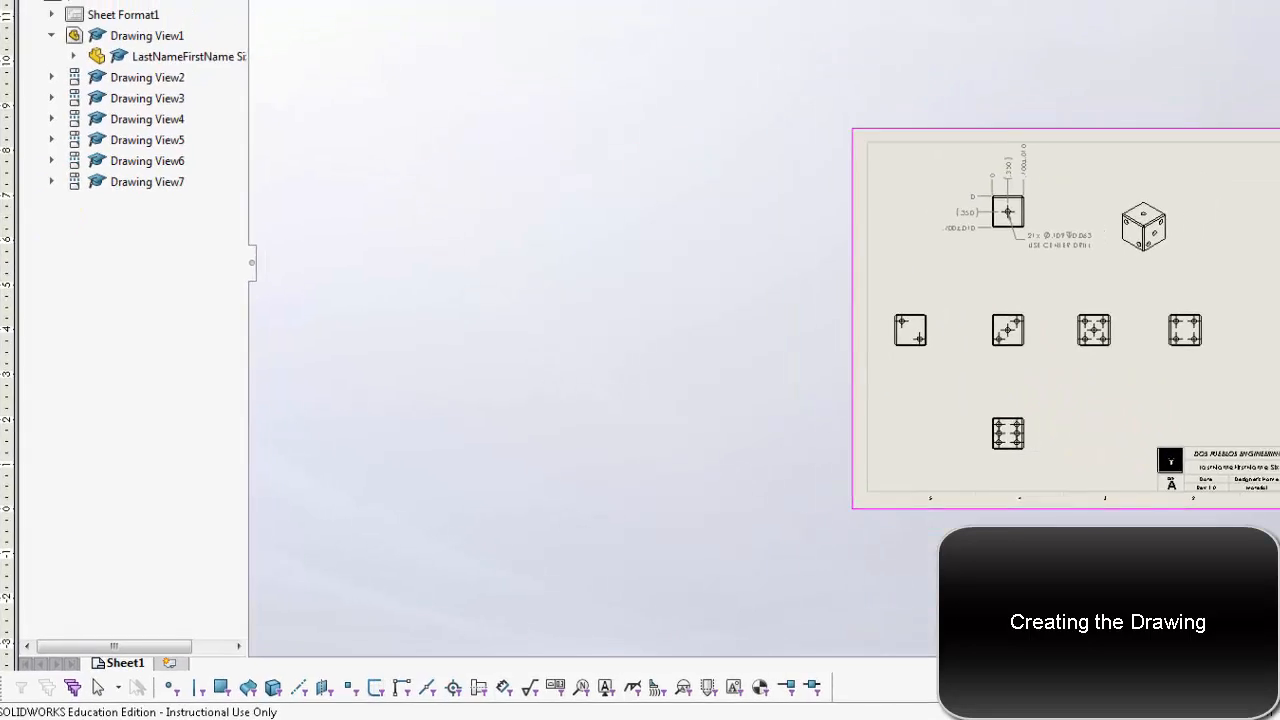
left_click(135, 48)
scroll(760, 477, "down", 3)
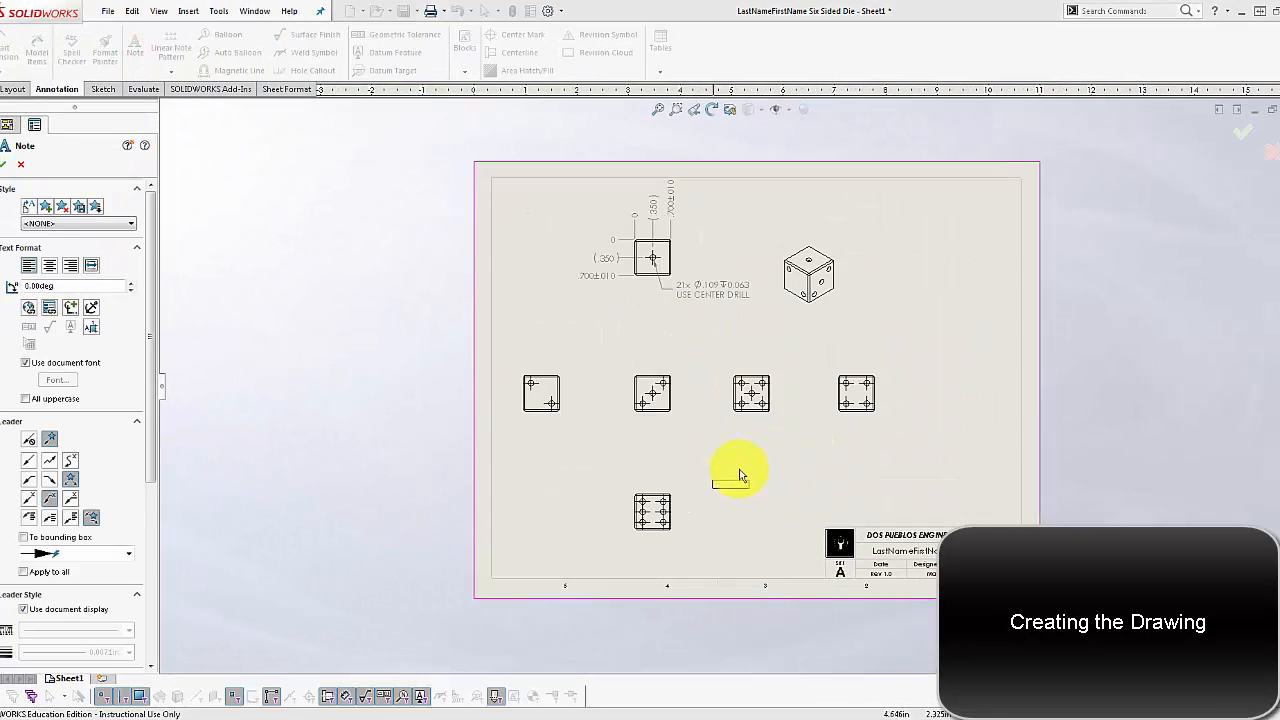
left_click(750, 466)
type("NOTES: 1. 0.03 CHAMFER ON ALL EDGES 2. HIGH POLISH ON ALL SURFACES 3. HOLES TO BE FILLED WITH PAINT")
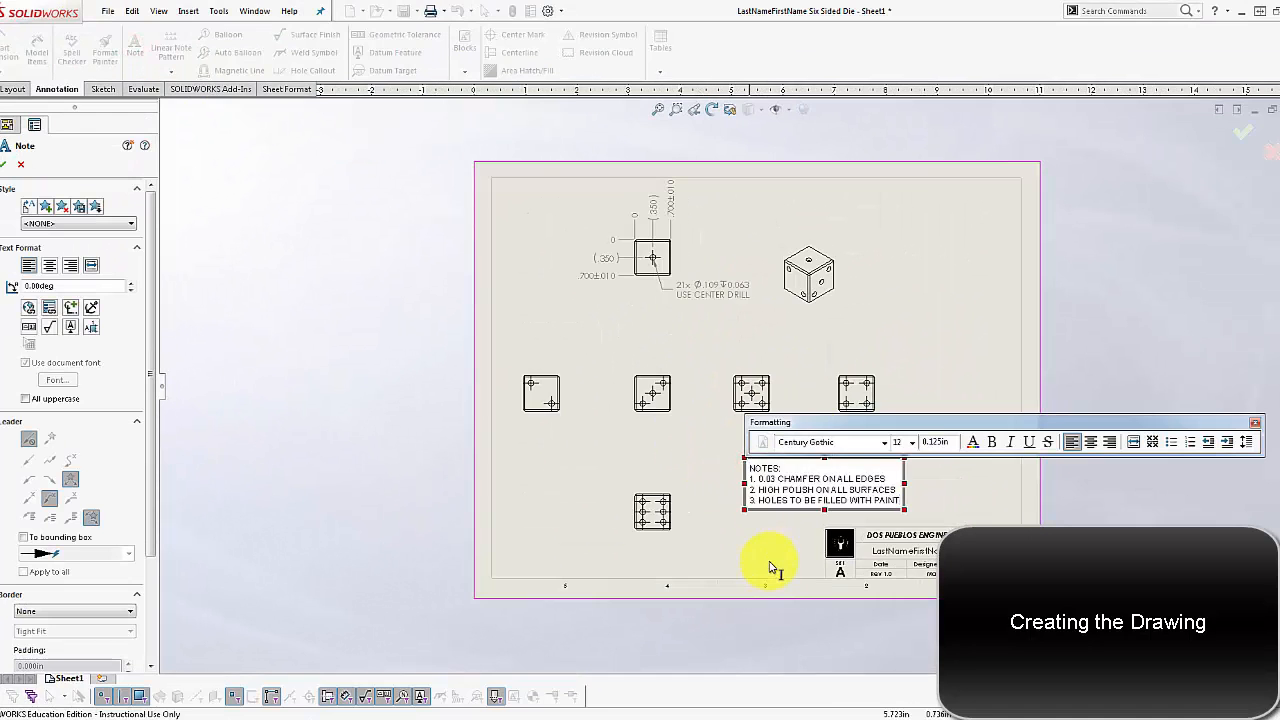
left_click(728, 532)
key("Escape")
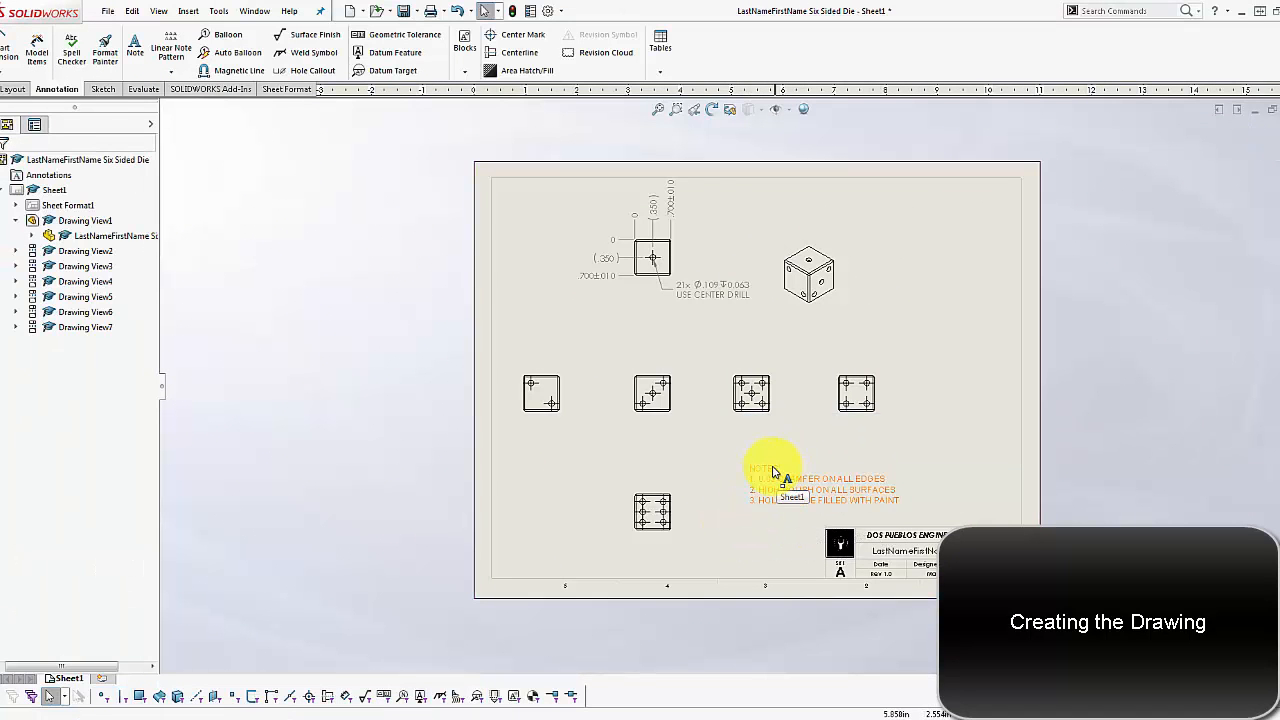
left_click_drag(773, 472, 744, 477)
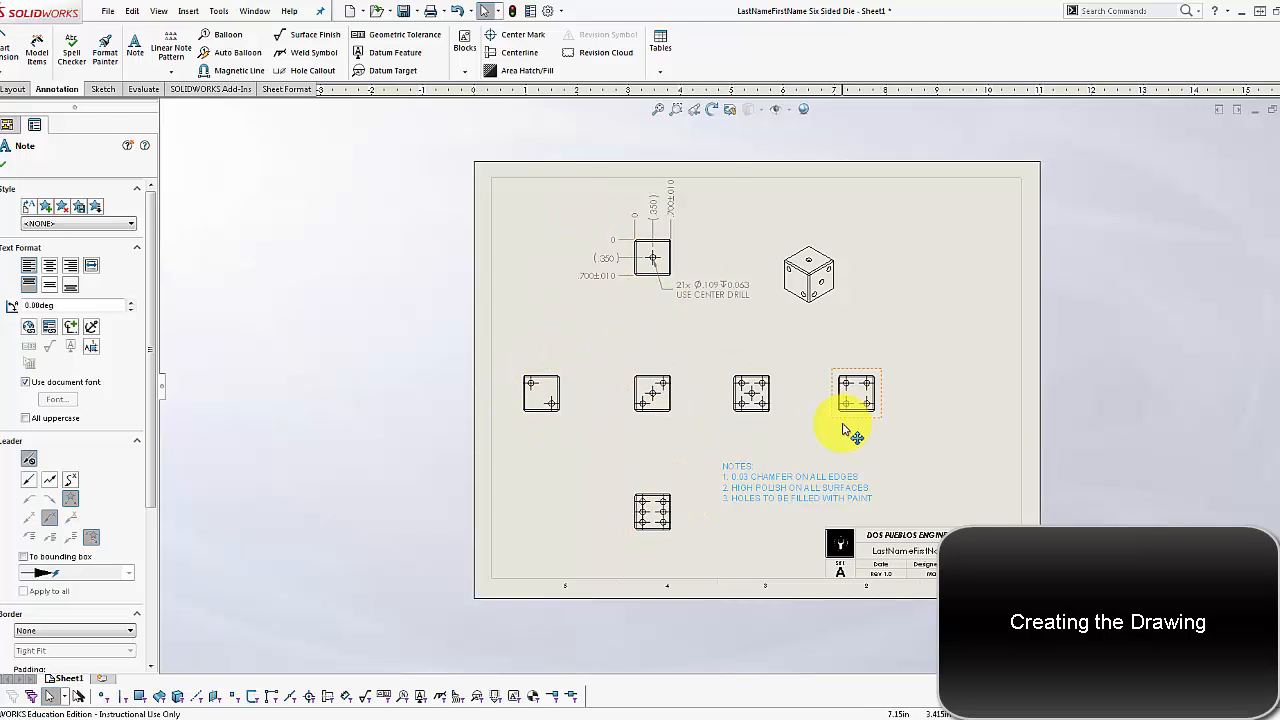
- Add vertical ordinate dimensions to the two-pip view from its top edge to both hole centers and the bottom edge
scroll(670, 205, "down", 2)
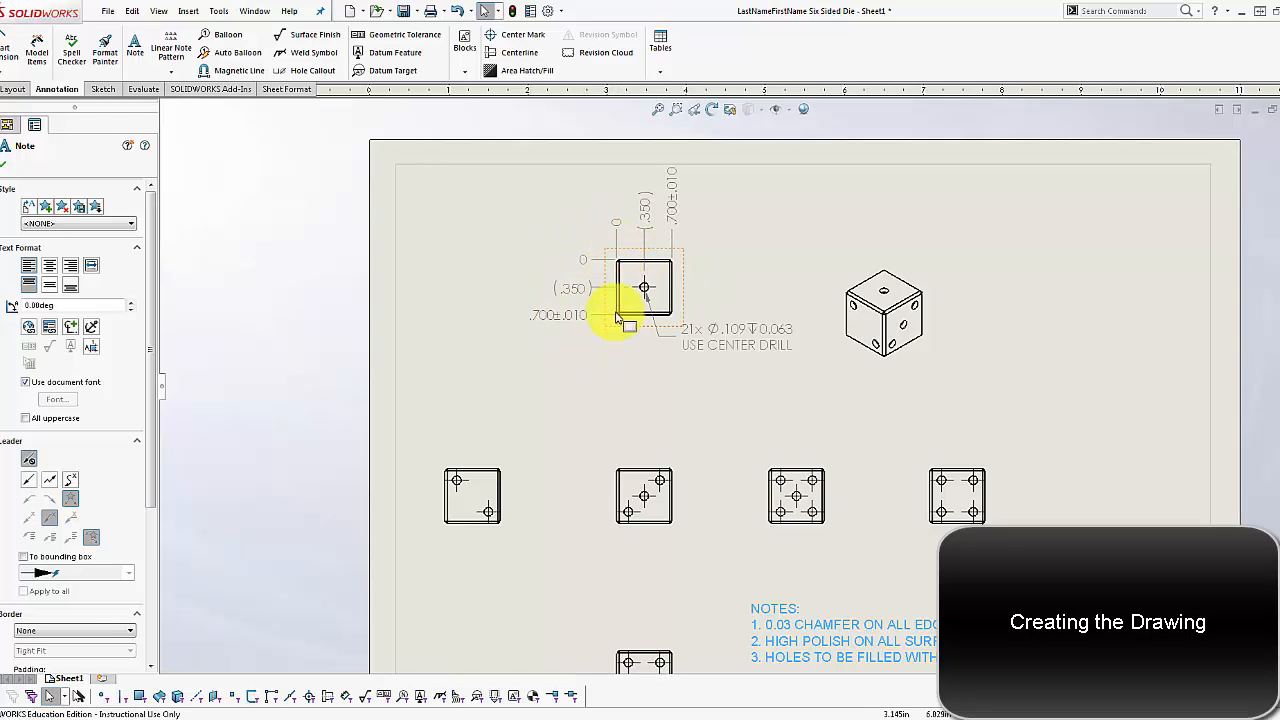
scroll(472, 478, "down", 2)
scroll(474, 520, "up", 2)
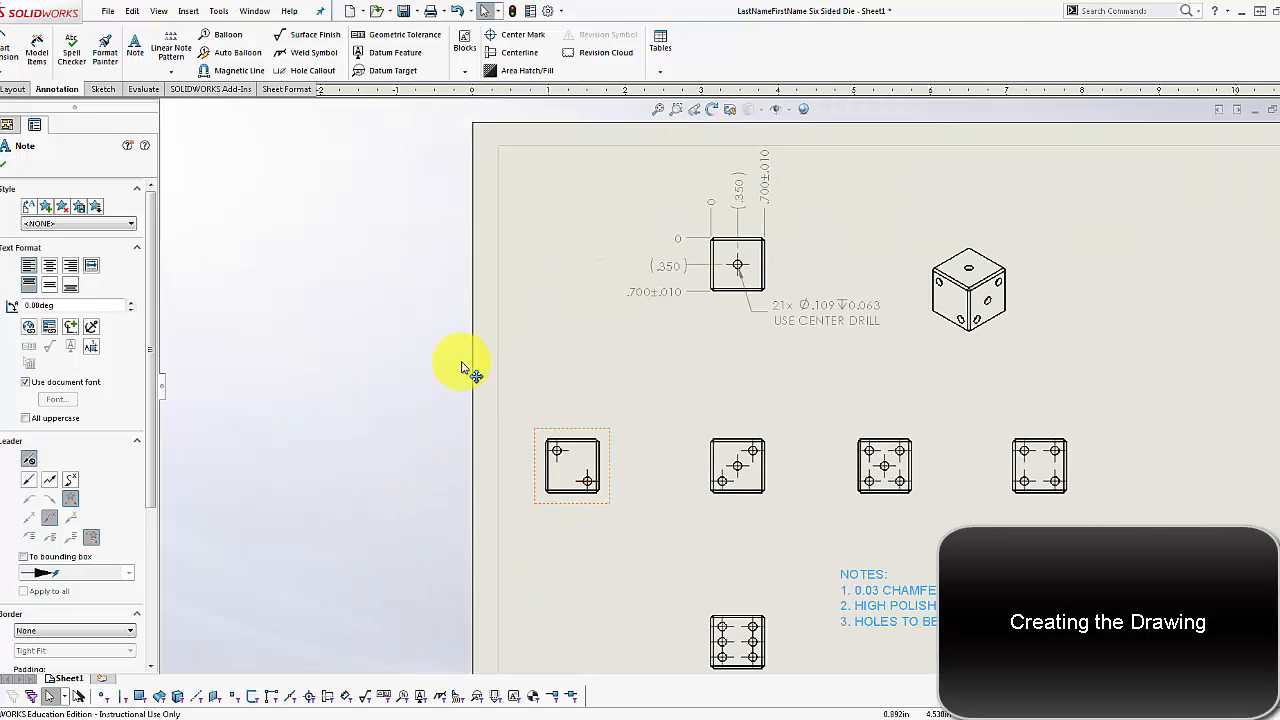
left_click(8, 70)
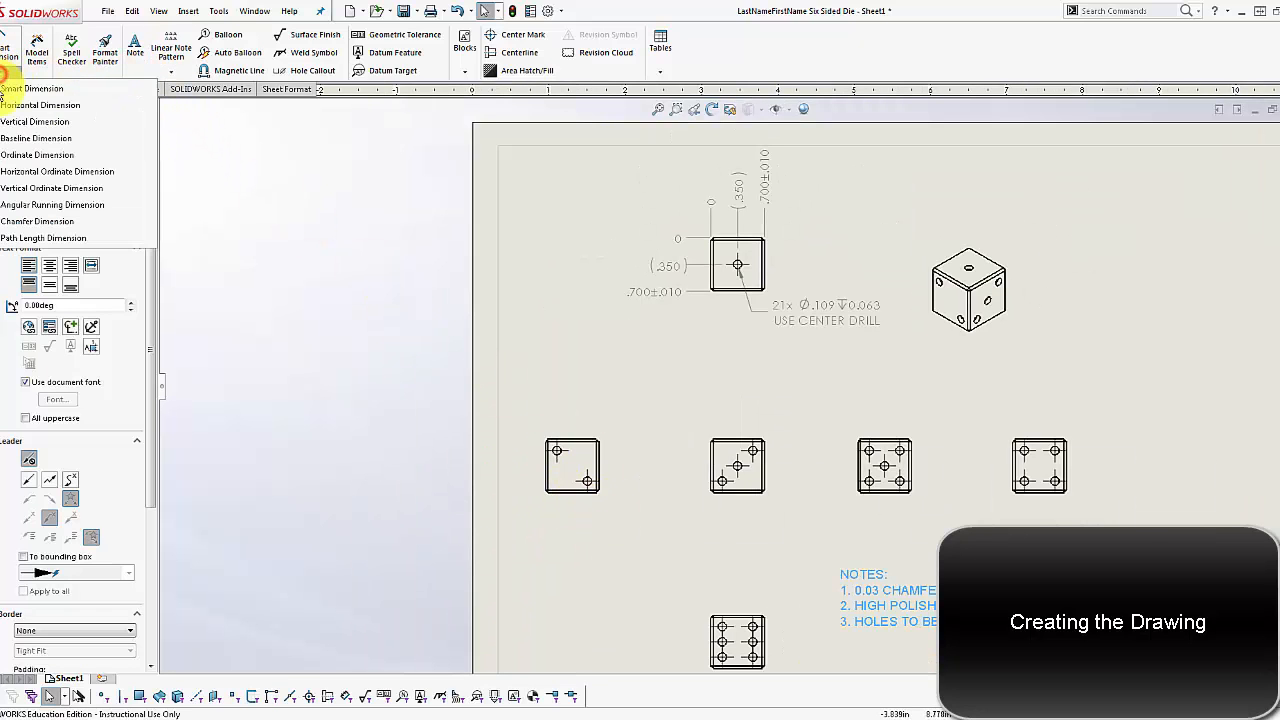
left_click(13, 172)
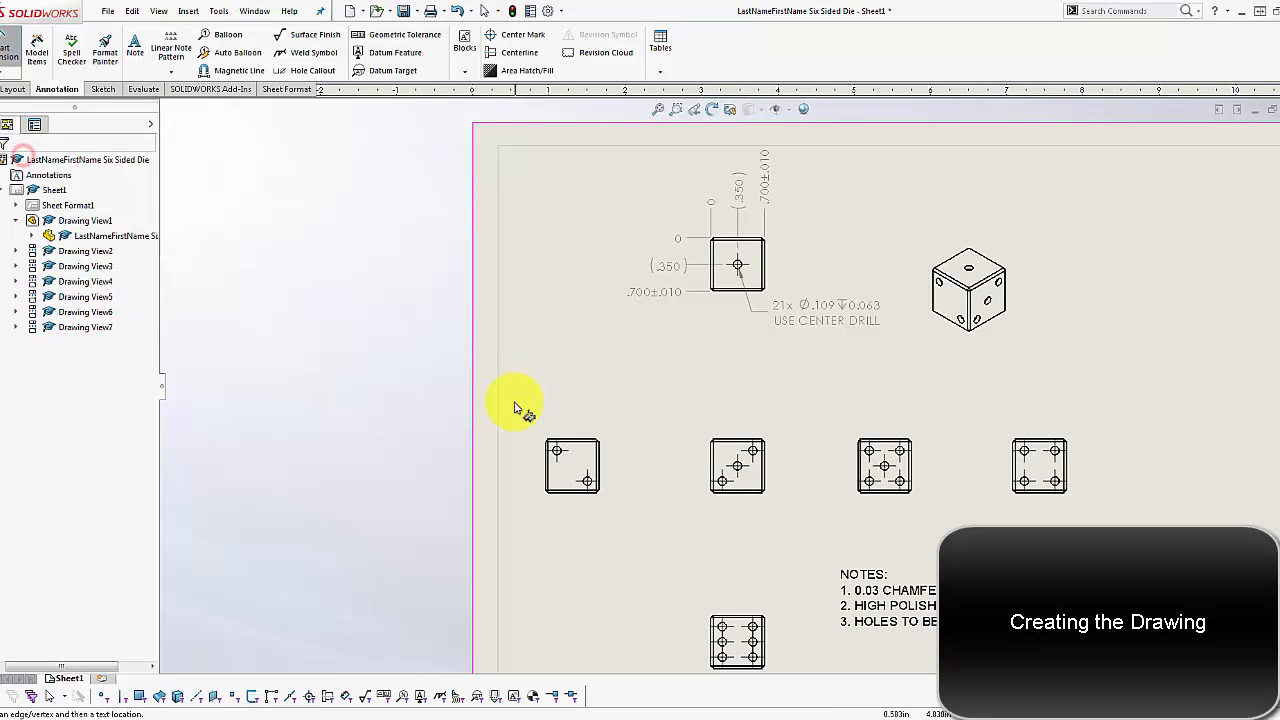
left_click(583, 438)
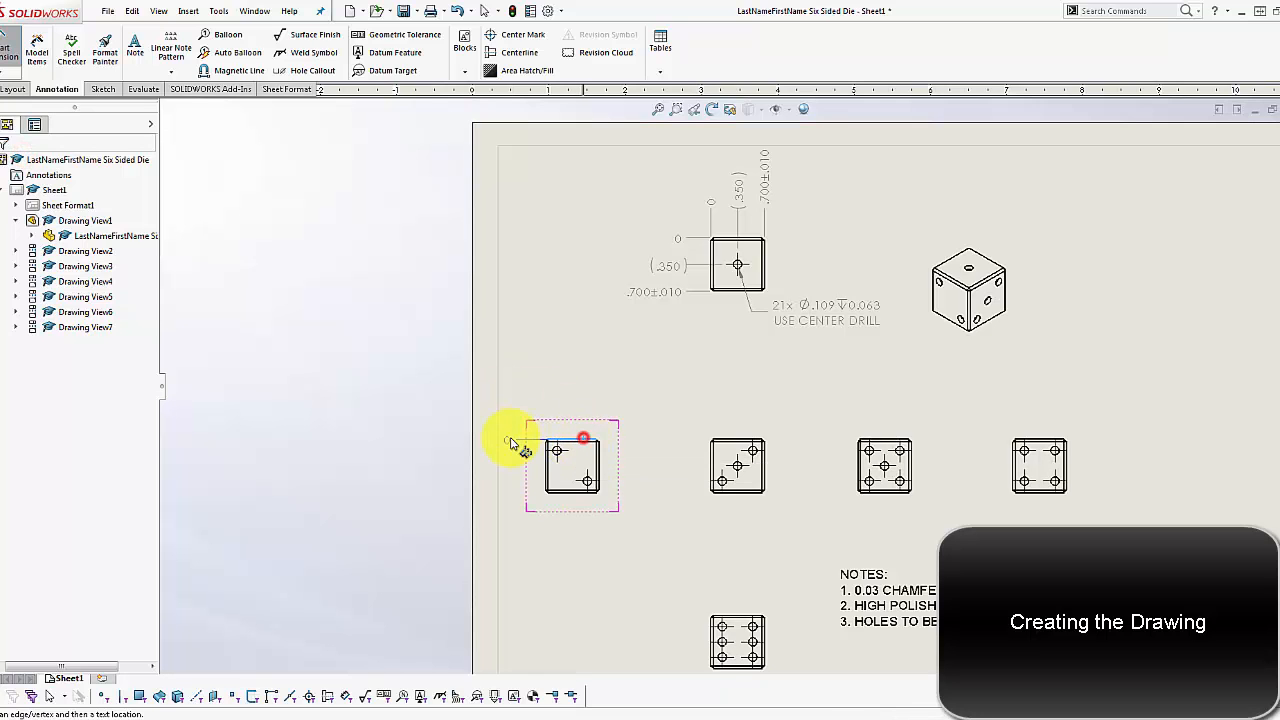
left_click(524, 438)
left_click(556, 451)
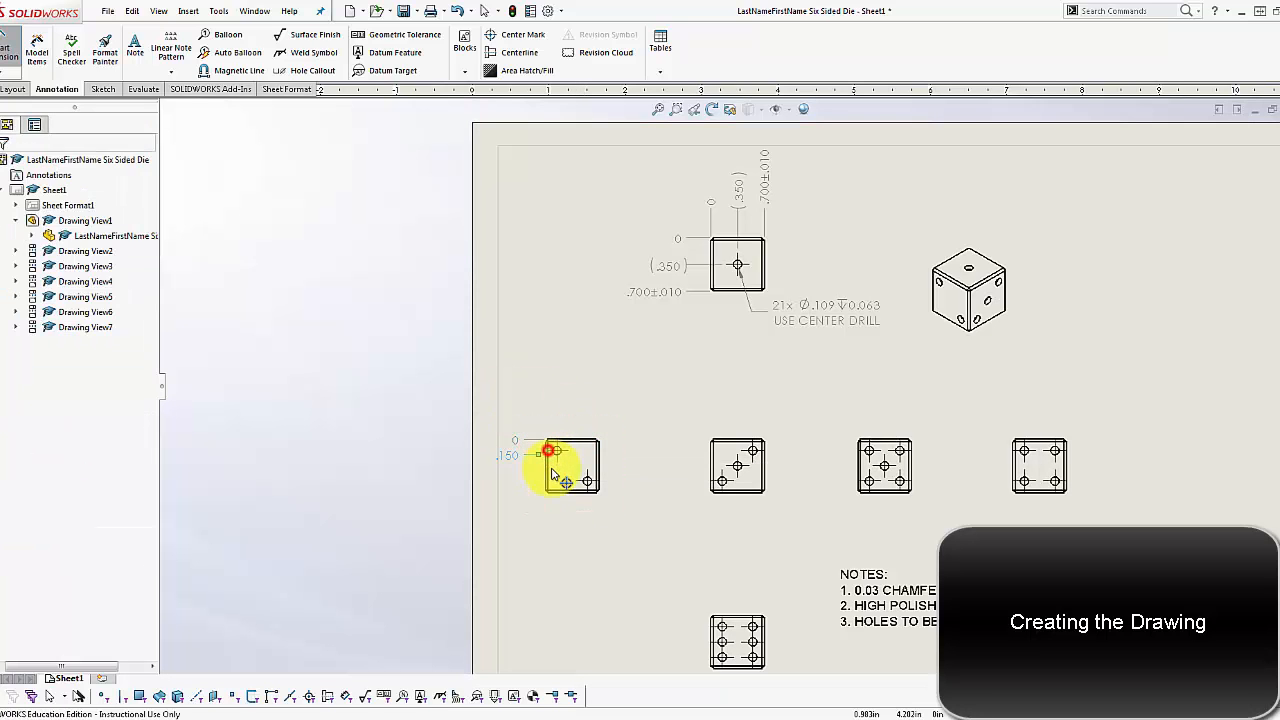
left_click(586, 483)
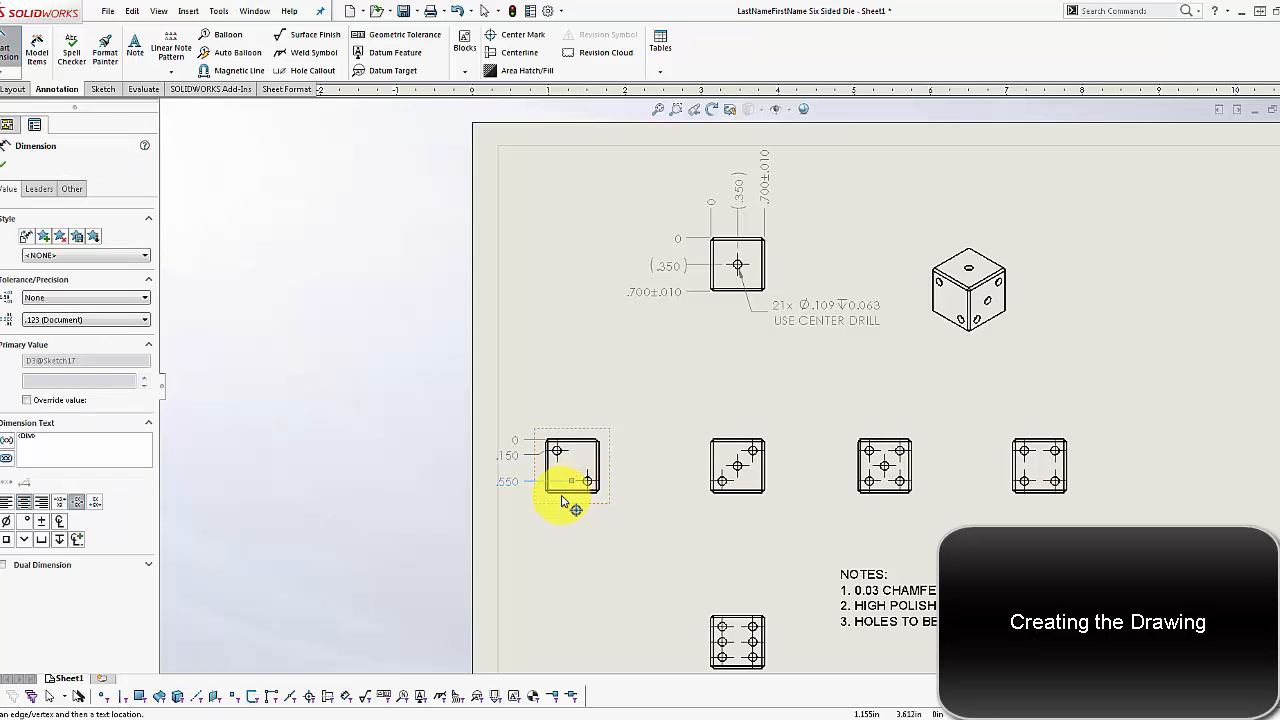
left_click(566, 496)
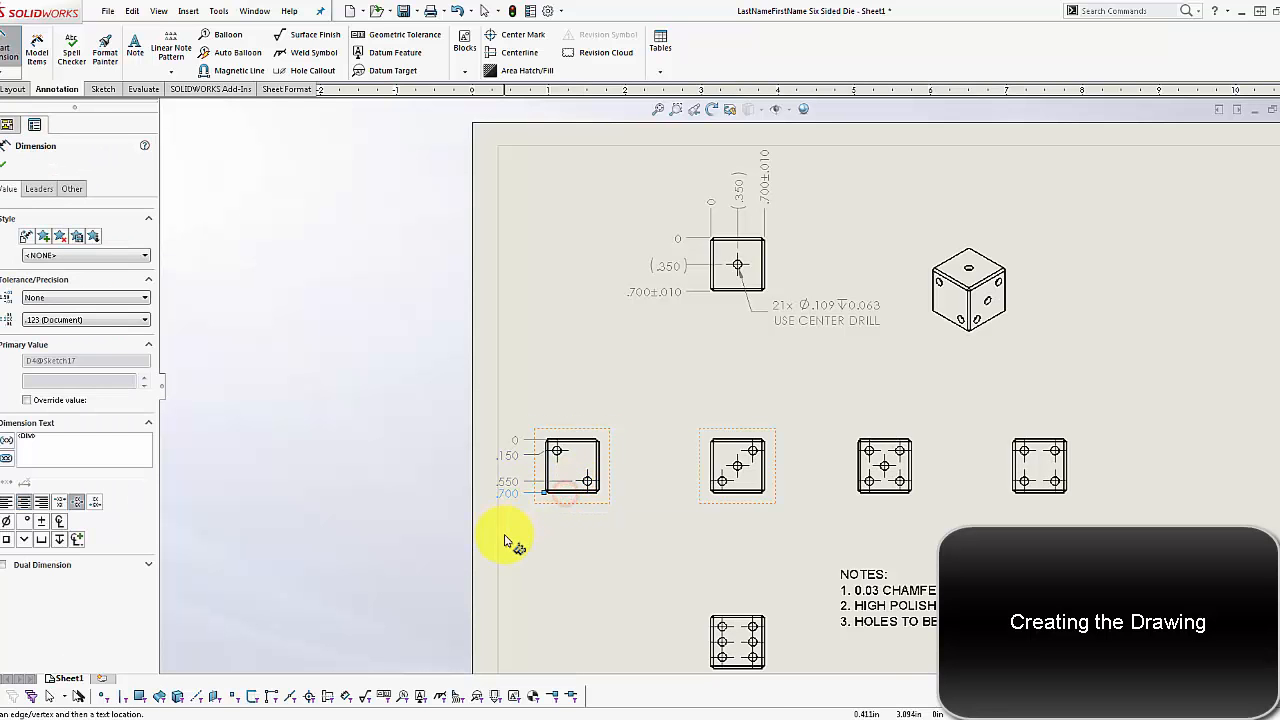
- Give the two-pip view's overall height dimension a symmetric tolerance of 0.01 in
left_click(513, 495)
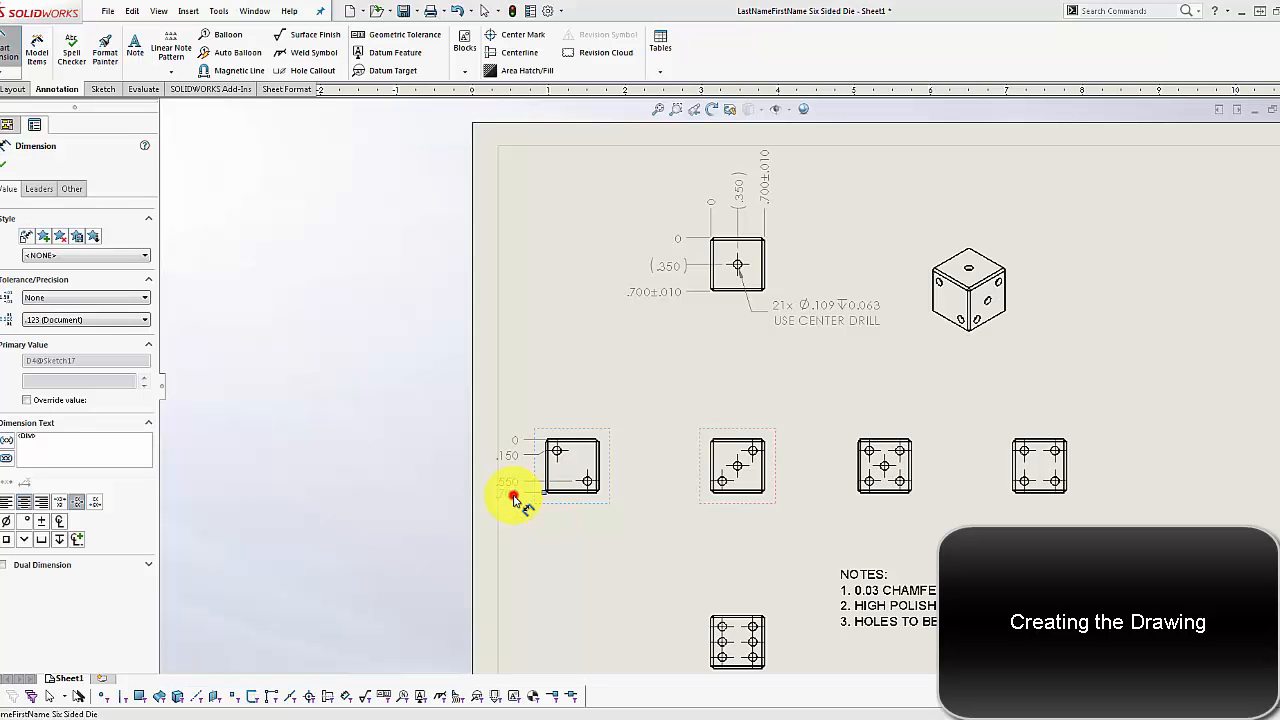
left_click(106, 297)
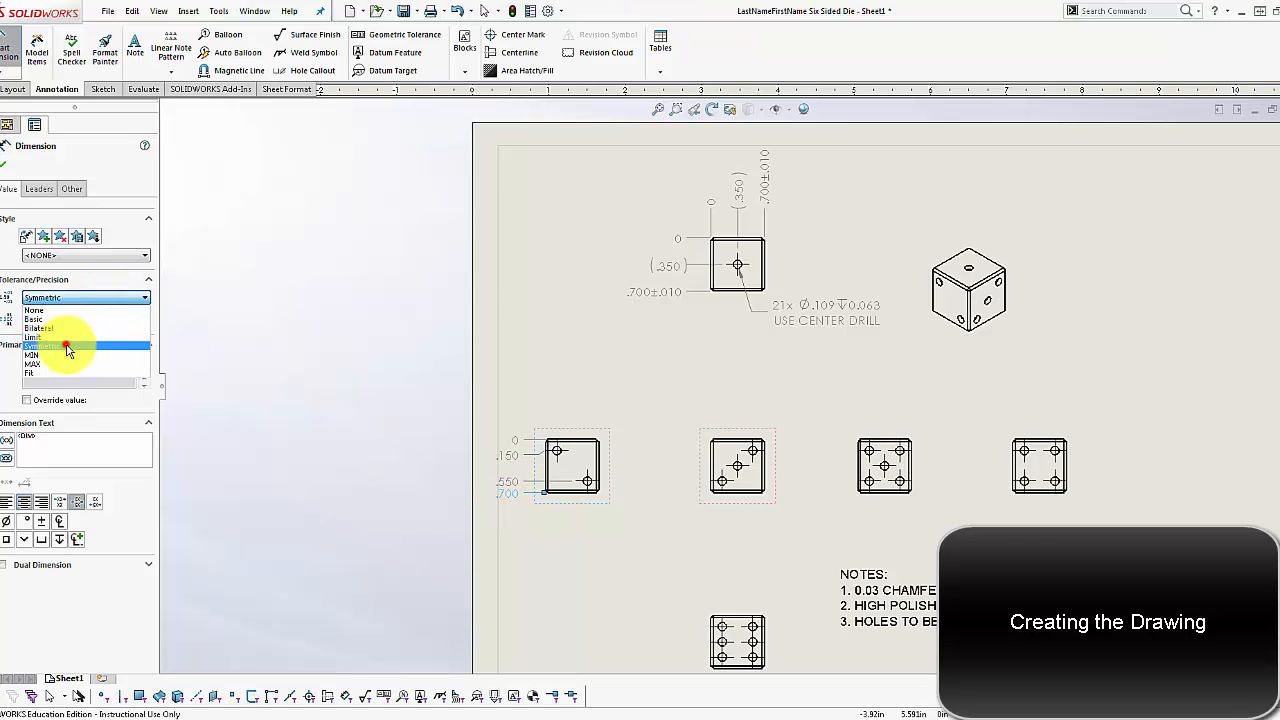
left_click(65, 340)
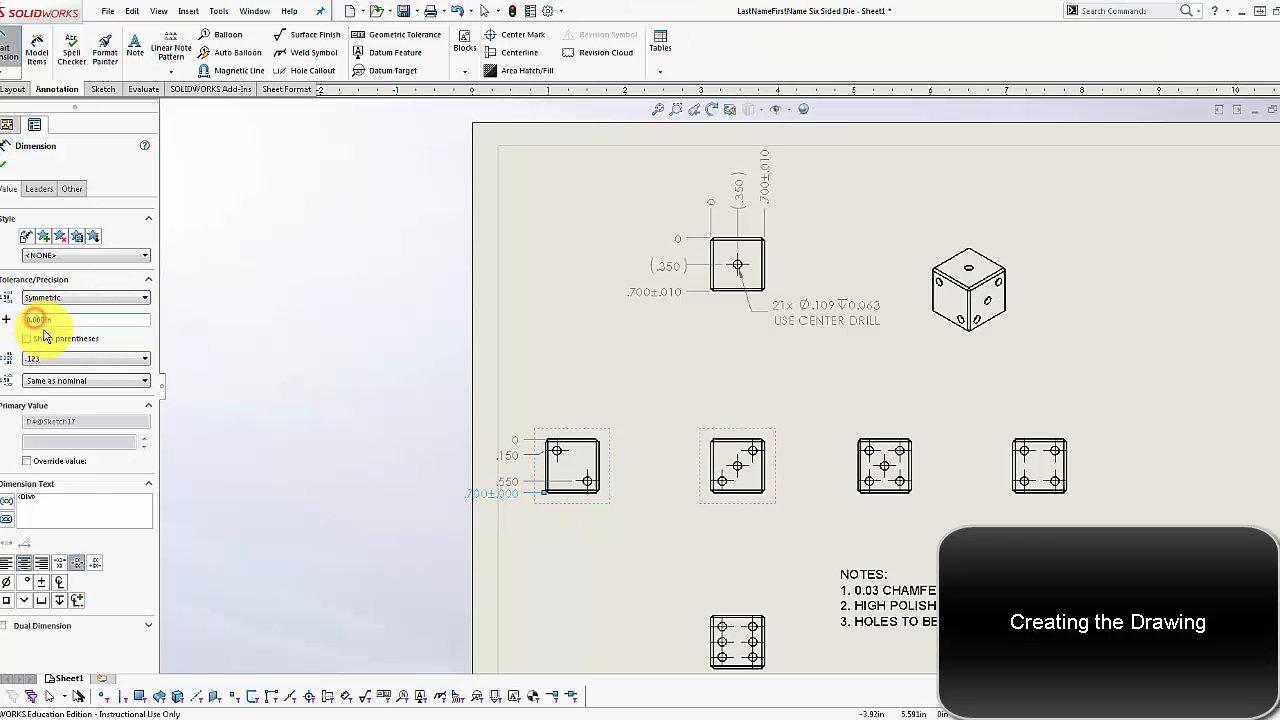
left_click(42, 322)
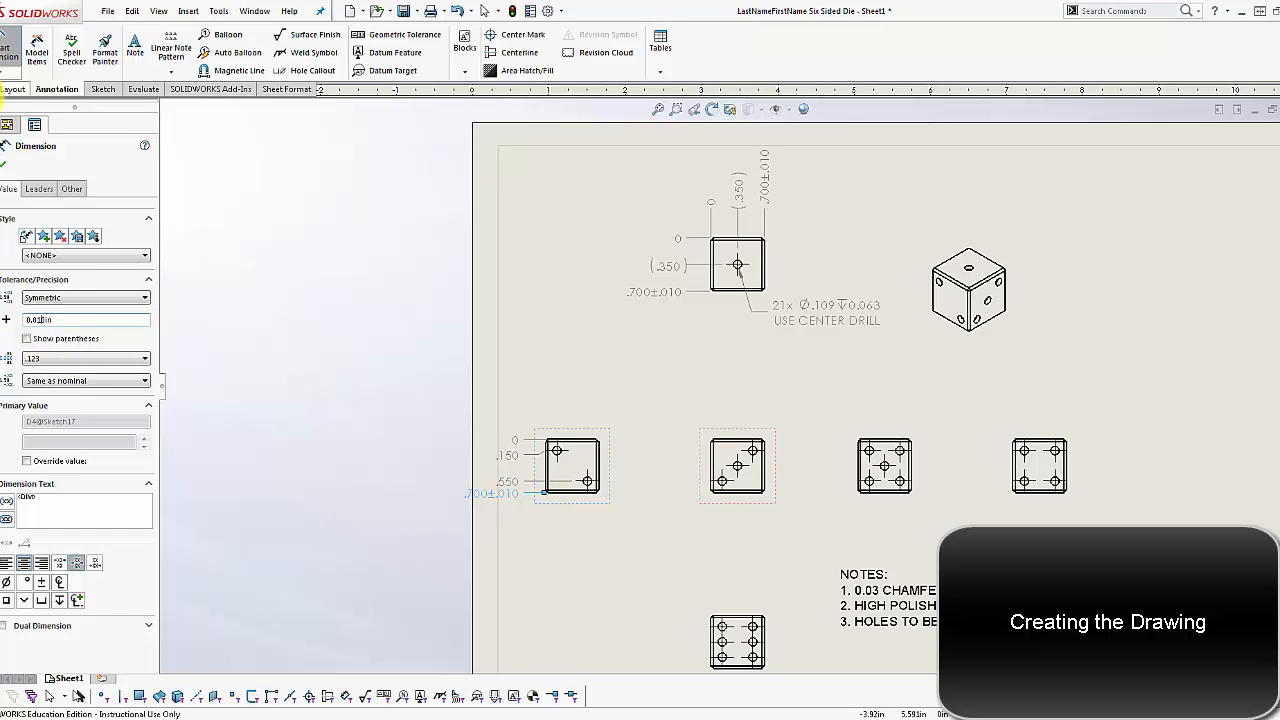
left_click(5, 165)
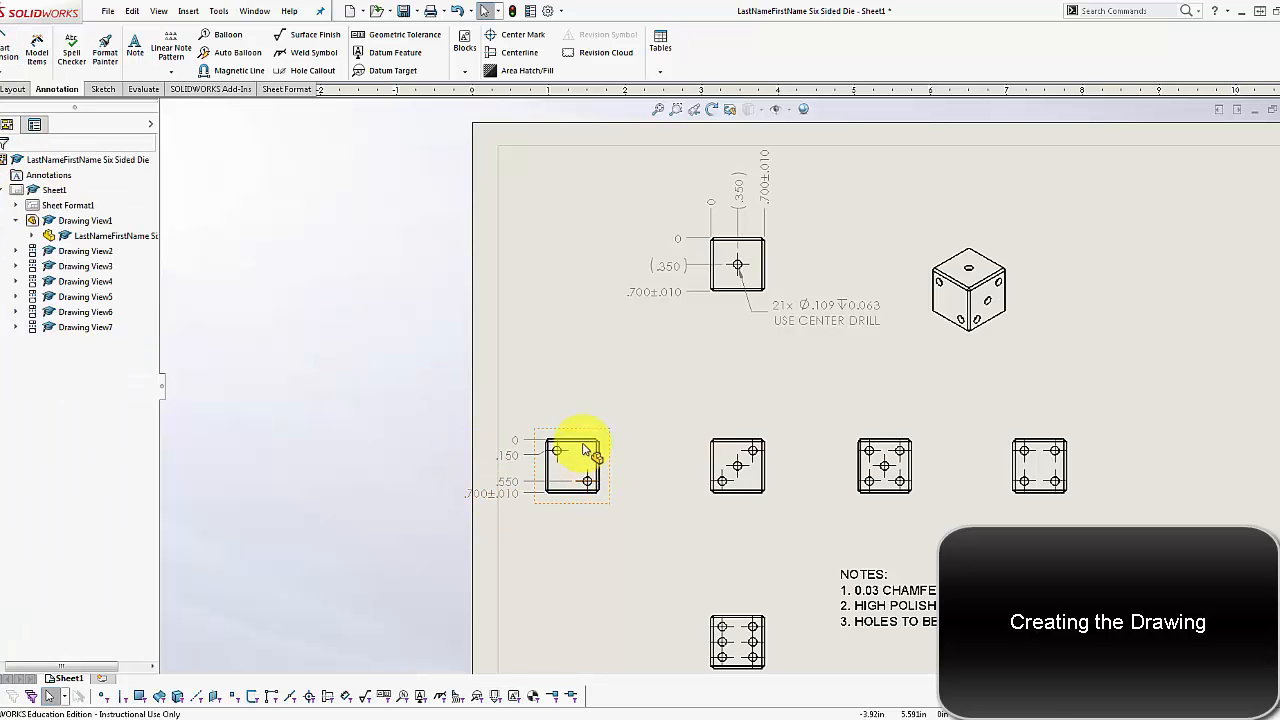
- Move the two-pip view closer to the three-pip view and enclose its two hole-position dimensions in parentheses
left_click_drag(590, 437, 632, 430)
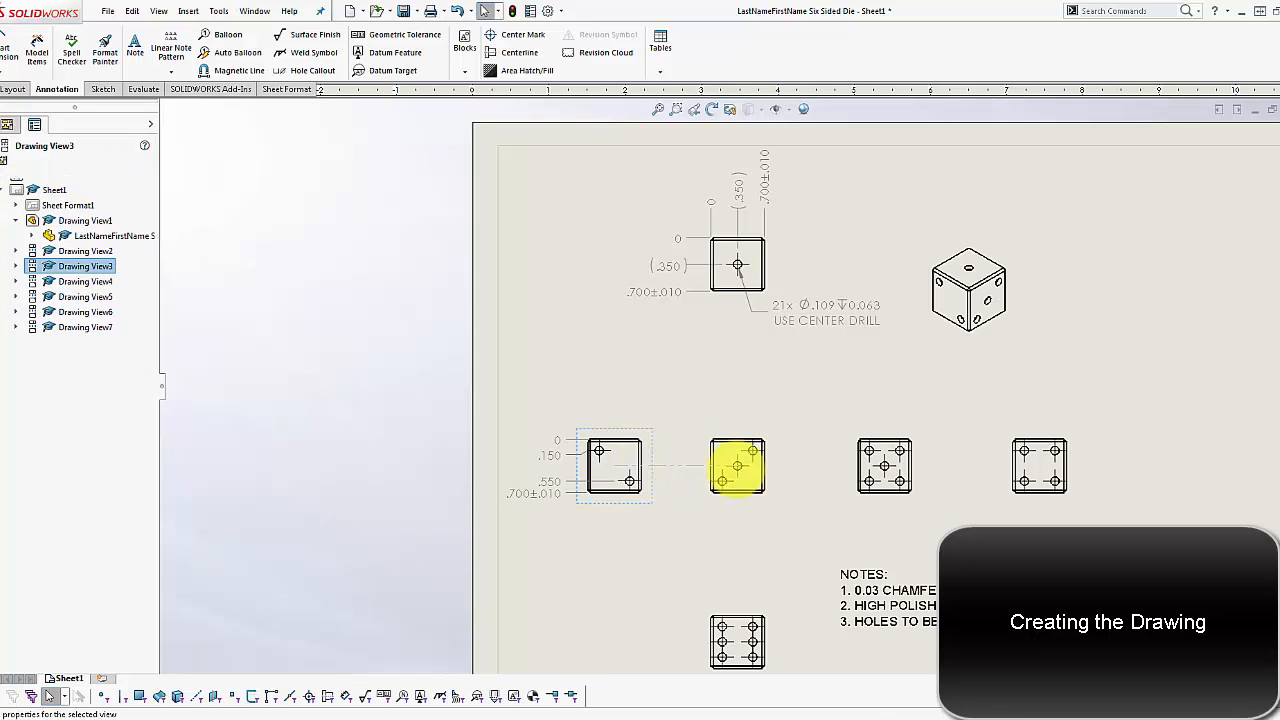
left_click(558, 456)
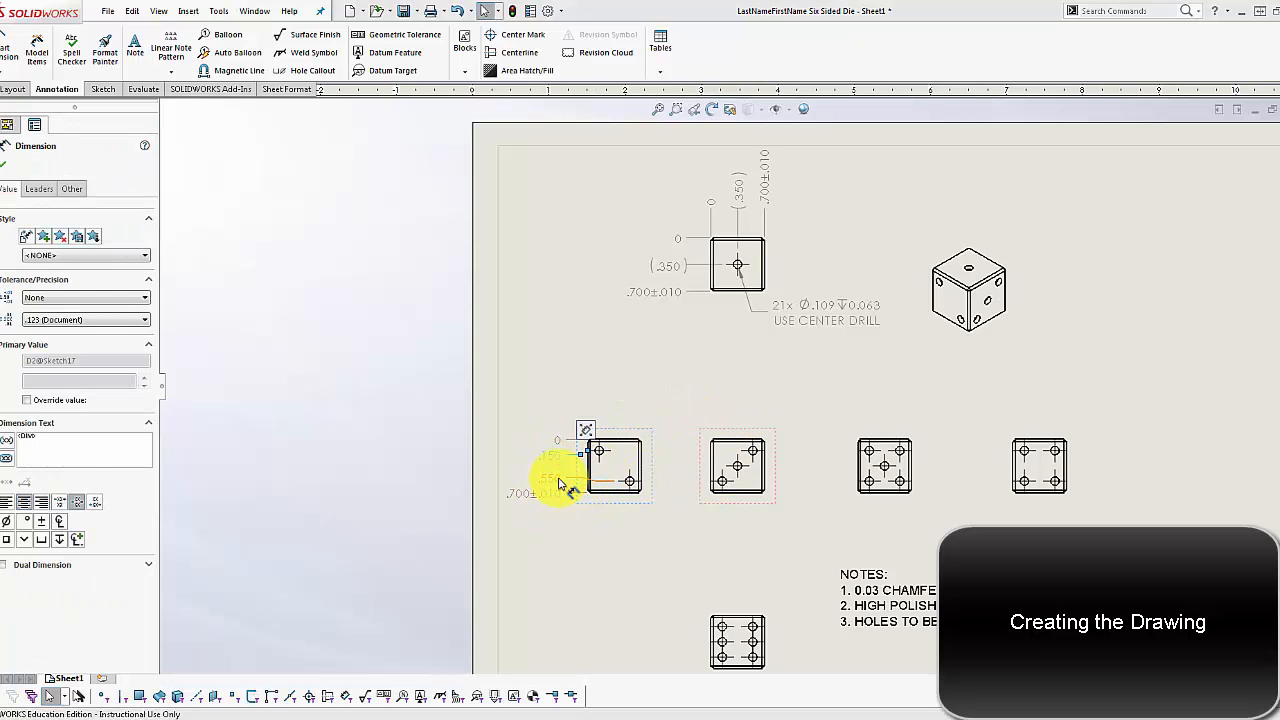
left_click(558, 481)
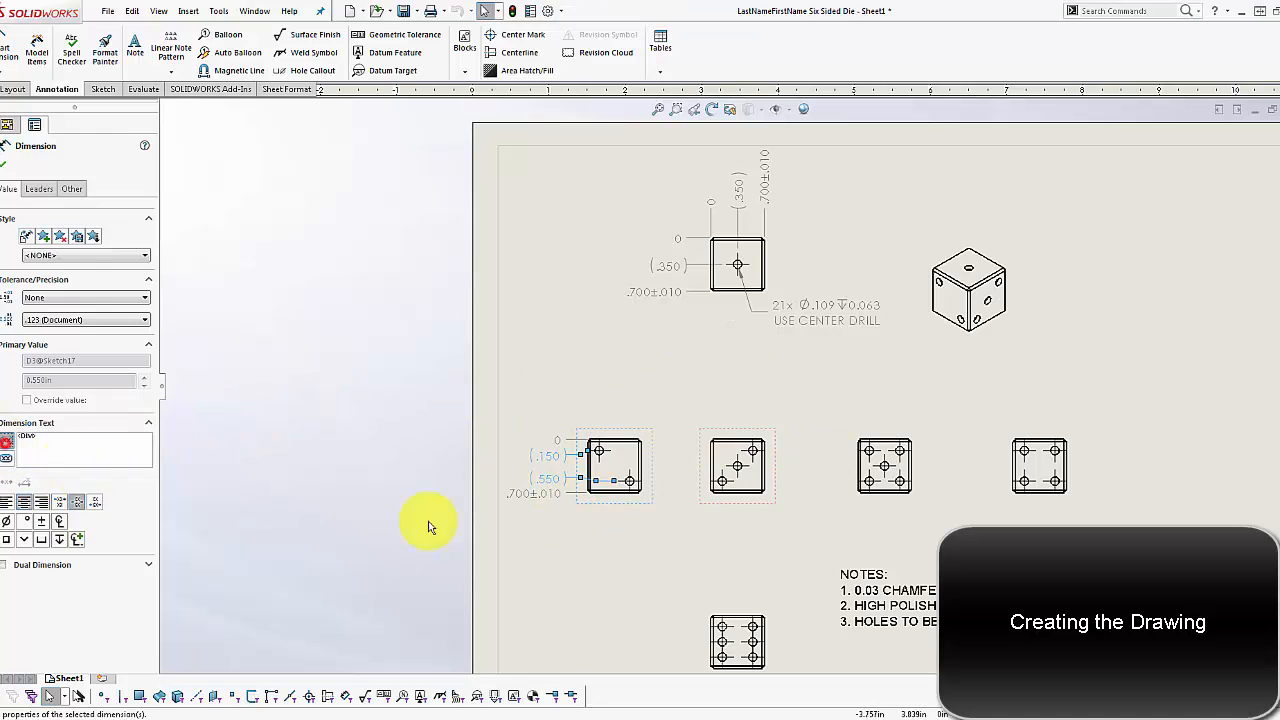
left_click(600, 560)
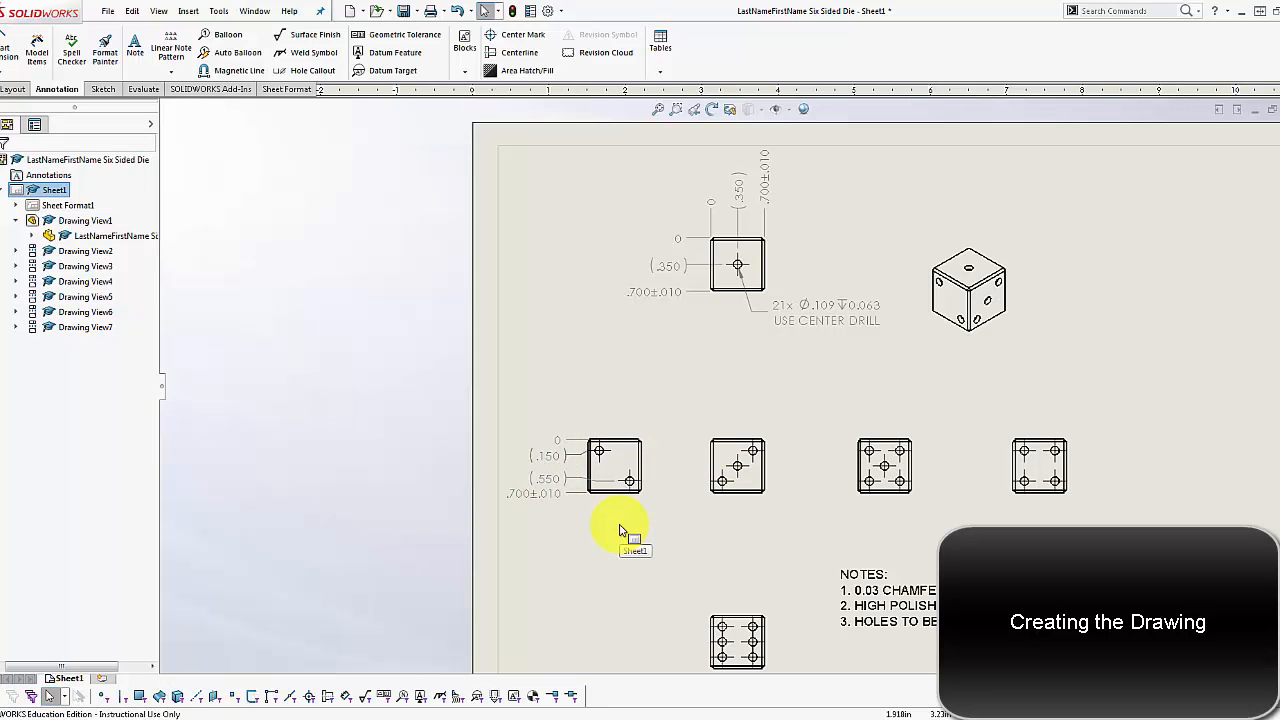
scroll(910, 487, "up", 3)
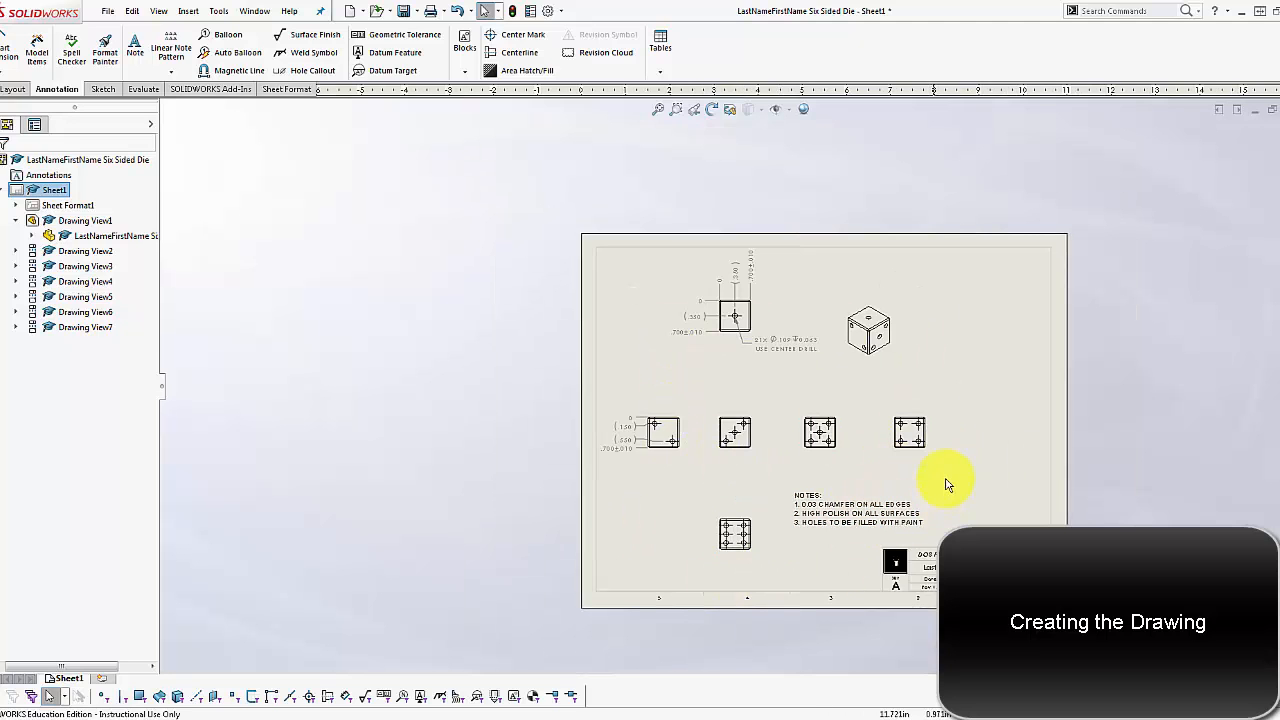
scroll(790, 460, "up", 2)
scroll(790, 460, "down", 3)
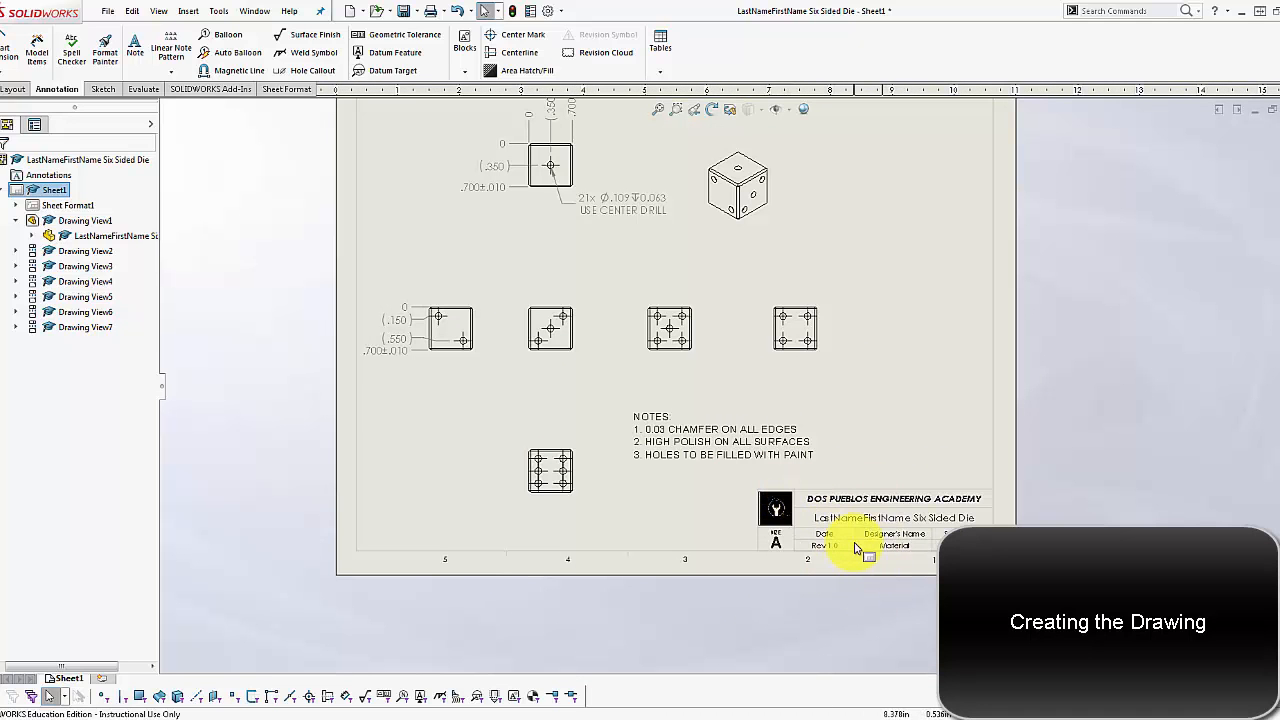
scroll(636, 243, "up", 3)
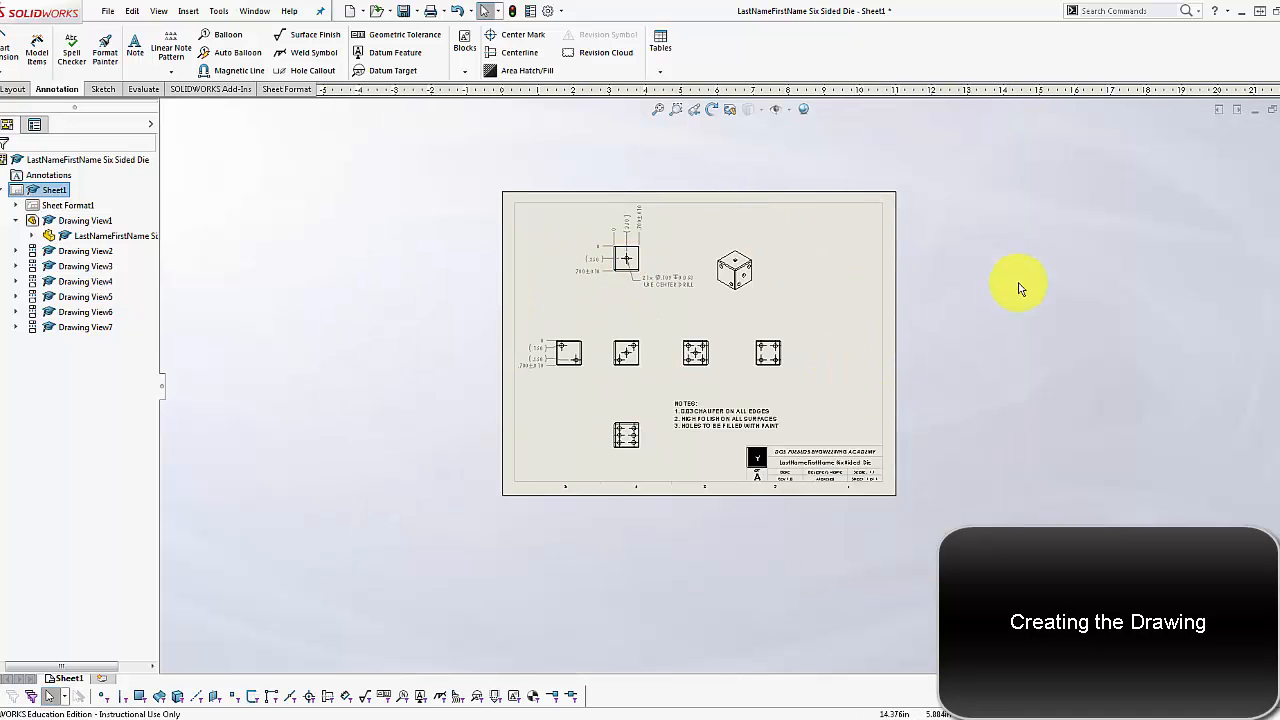